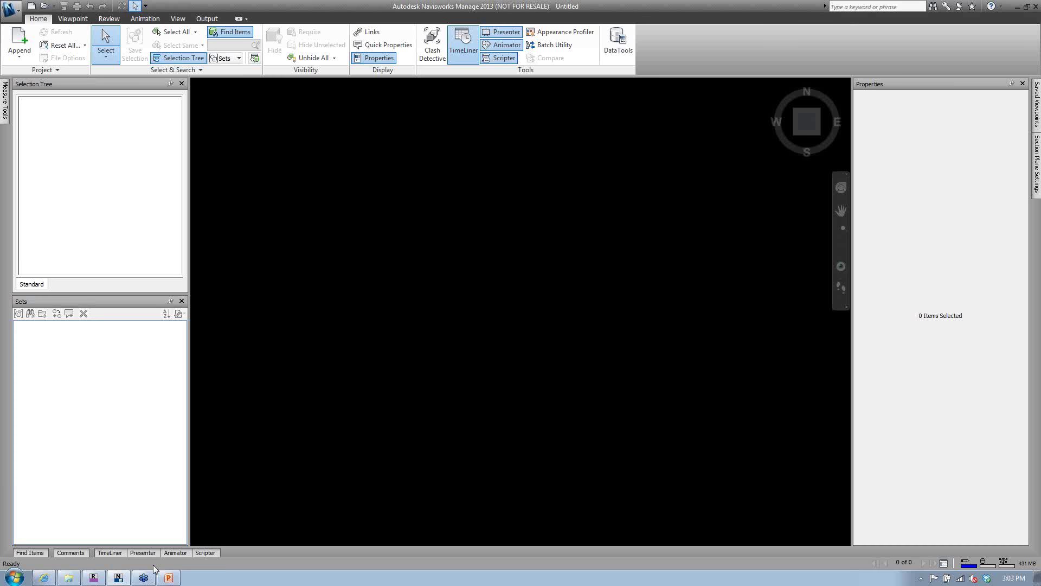
- Open BHM-Office-2013.rvt, BHM-Office-MEP_2013.rvt and BHM-Structure-2013.rvt together from the 2013 folder
{"action": "mouse_move", "coordinate": [68, 577]}
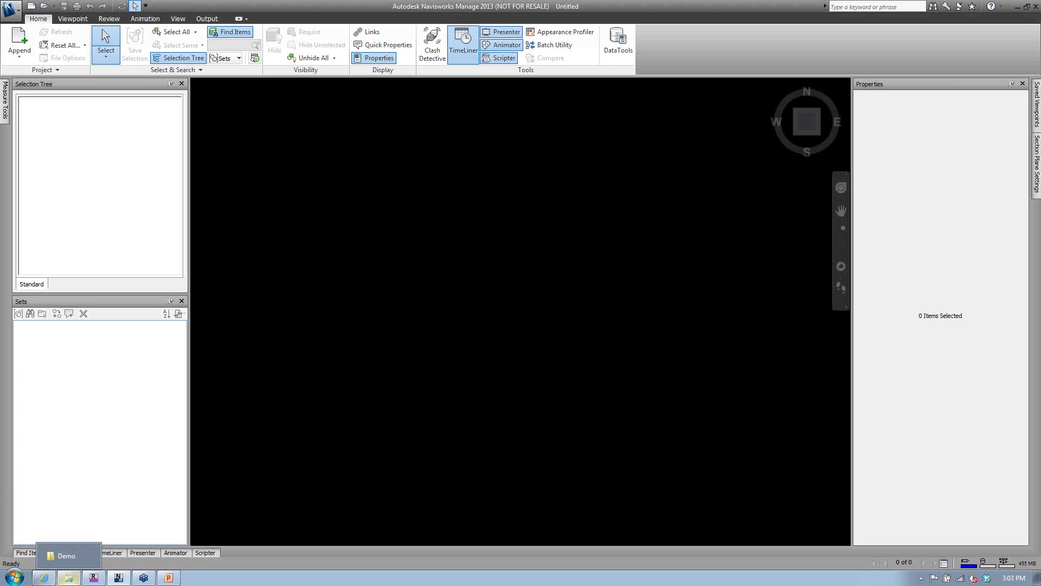
{"action": "left_click", "coordinate": [45, 7]}
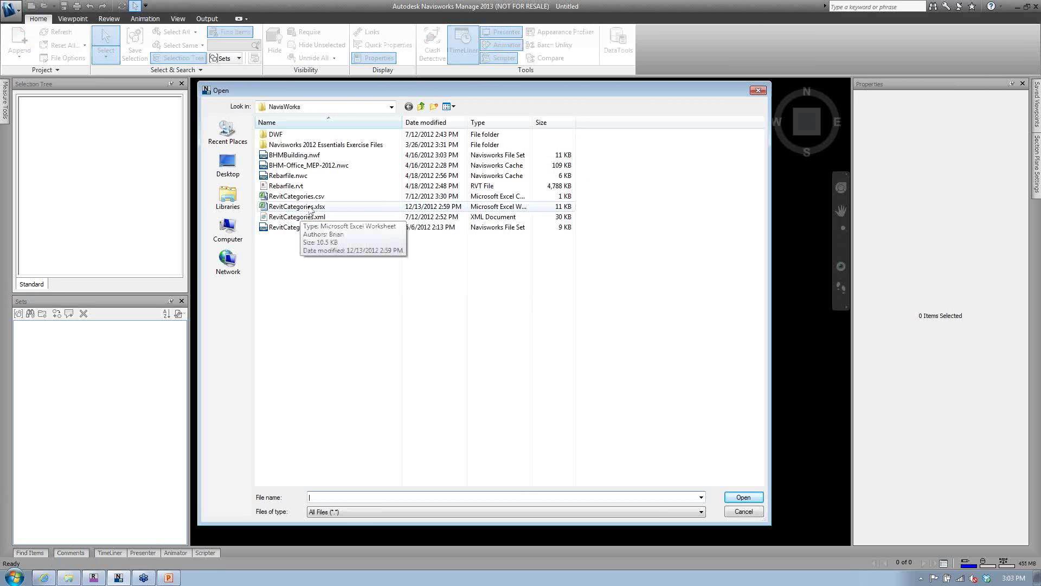
{"action": "left_click", "coordinate": [421, 107]}
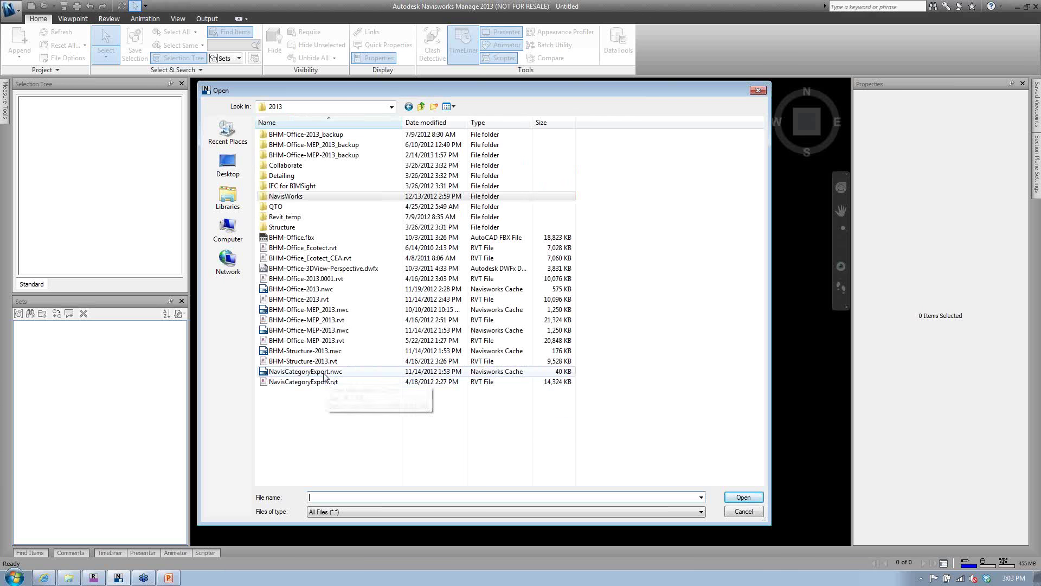
{"action": "left_click", "coordinate": [327, 361]}
{"action": "left_click", "coordinate": [341, 340], "text": "ctrl"}
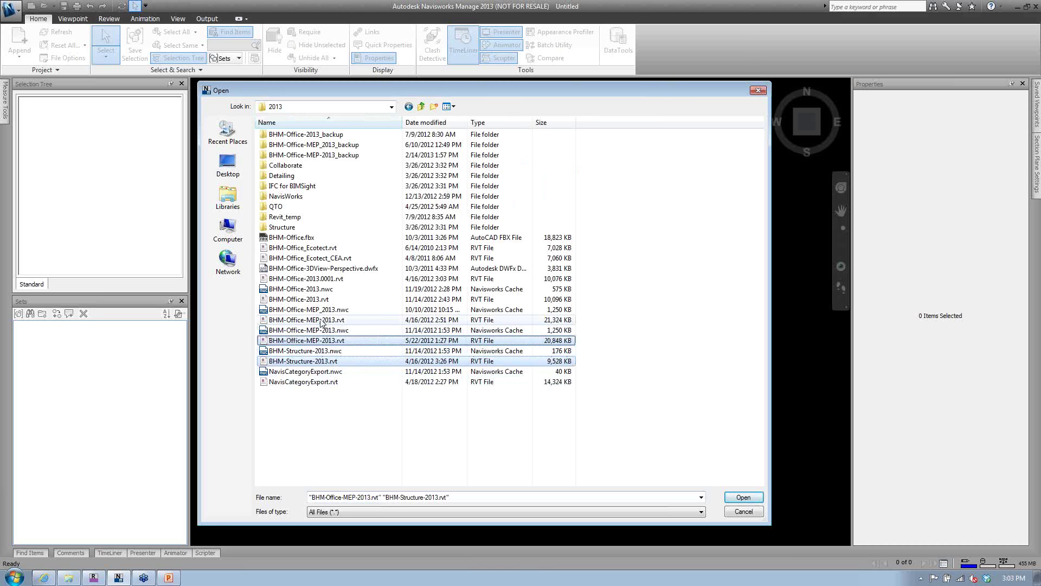
{"action": "left_click", "coordinate": [322, 320], "text": "ctrl"}
{"action": "left_click", "coordinate": [320, 340], "text": "ctrl"}
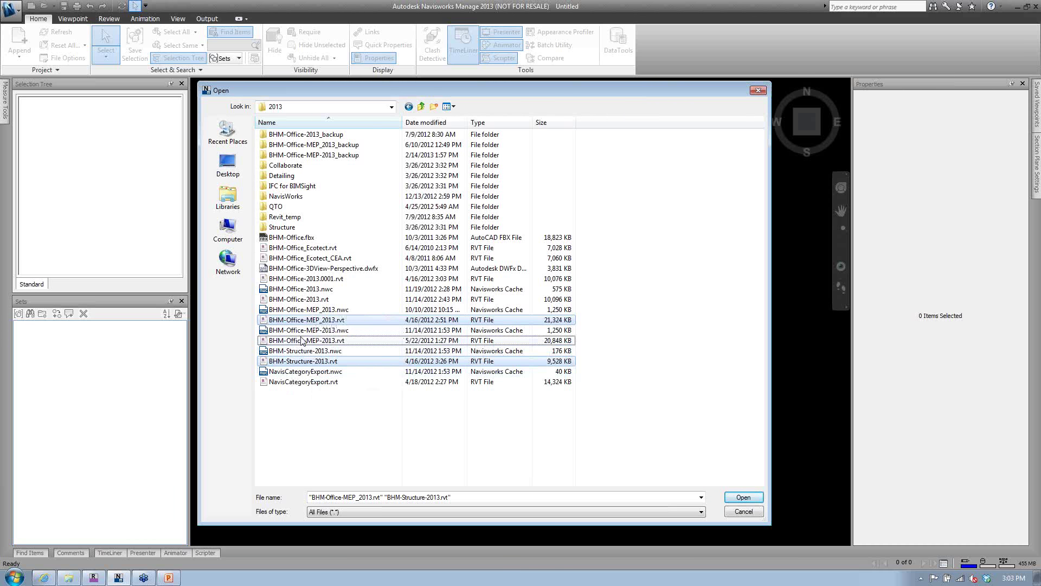
{"action": "left_click", "coordinate": [312, 299], "text": "ctrl"}
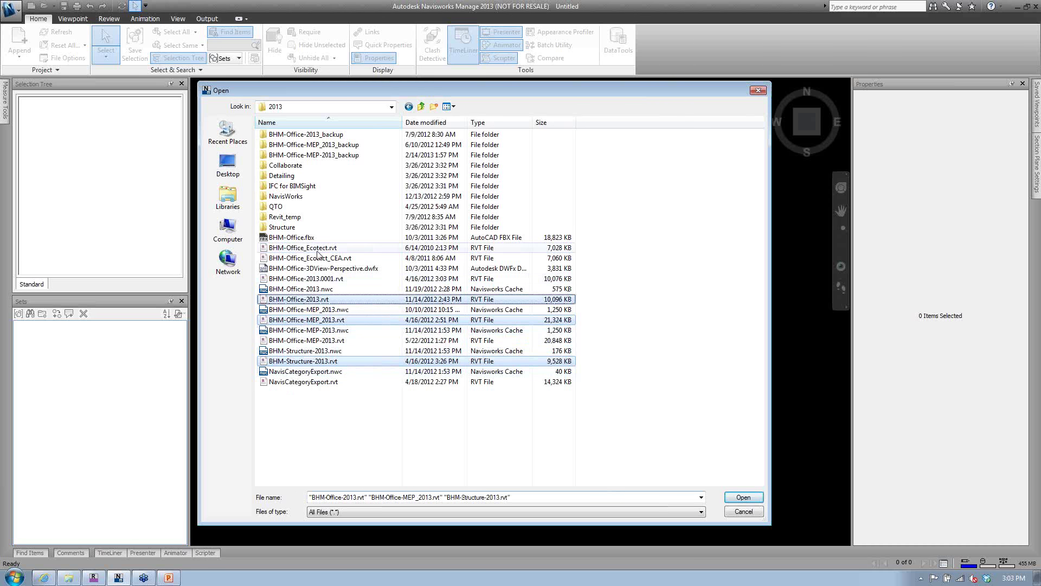
{"action": "left_click", "coordinate": [744, 497]}
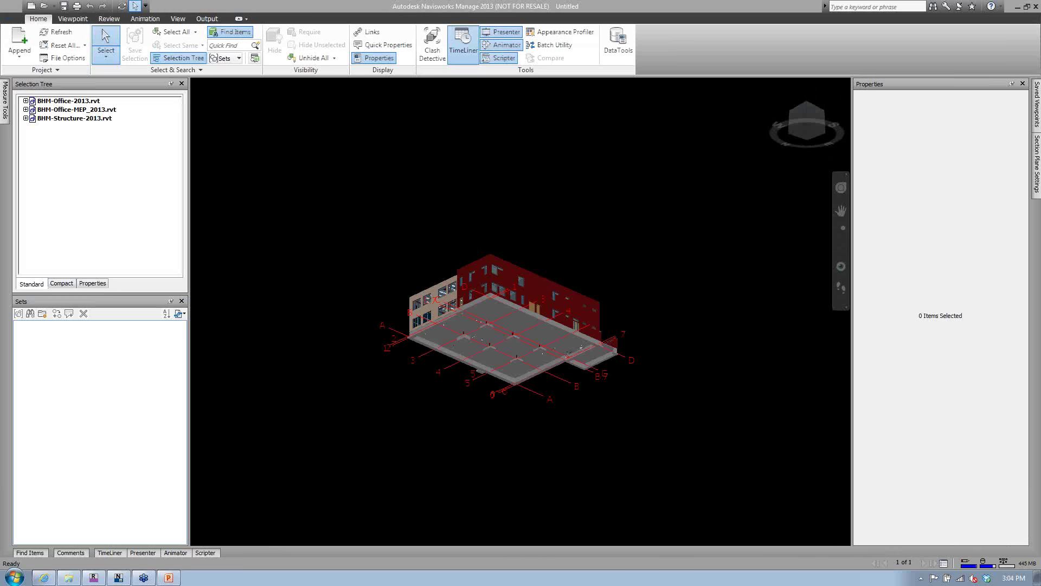
- Change the scene background to Graduated mode with the default blue colors
{"action": "mouse_move", "coordinate": [656, 272]}
{"action": "middle_mouse_down", "text": "shift"}
{"action": "mouse_move", "coordinate": [623, 330]}
{"action": "mouse_move", "coordinate": [523, 386]}
{"action": "mouse_move", "coordinate": [569, 340]}
{"action": "mouse_move", "coordinate": [631, 392]}
{"action": "middle_mouse_up", "text": "shift"}
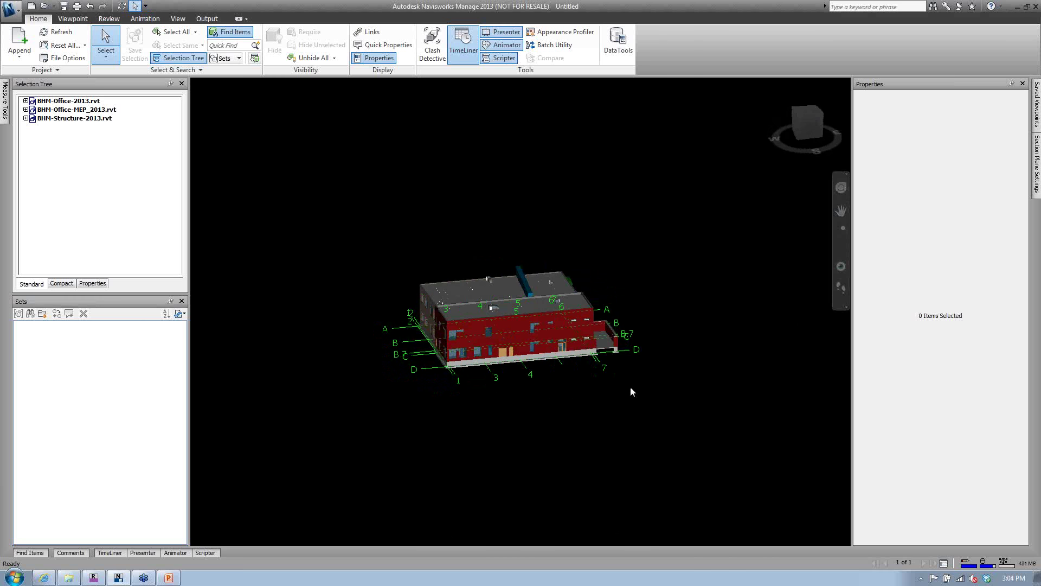
{"action": "right_click", "coordinate": [632, 391]}
{"action": "left_click", "coordinate": [691, 496]}
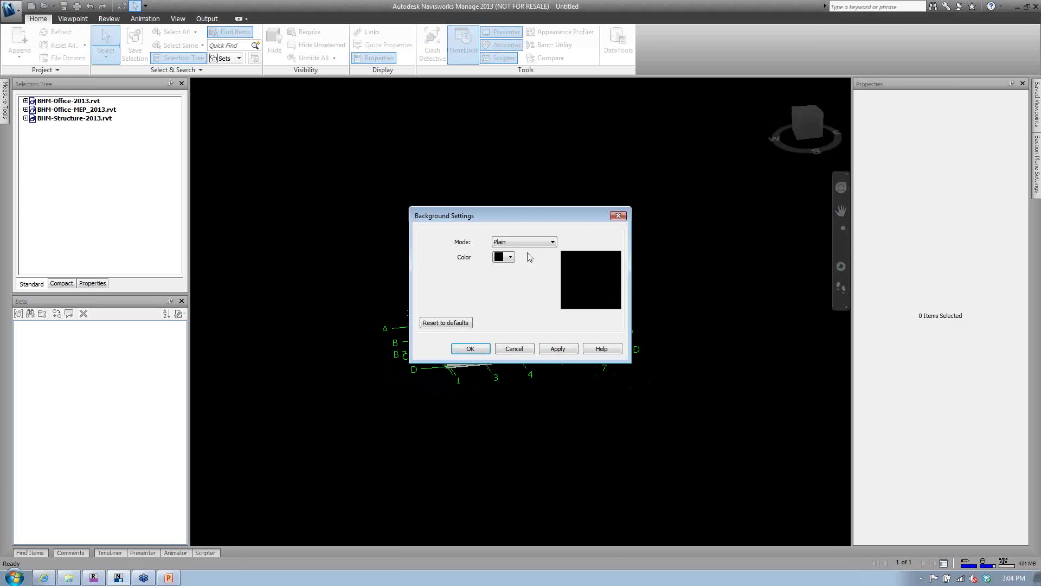
{"action": "left_click", "coordinate": [542, 242]}
{"action": "left_click", "coordinate": [525, 254]}
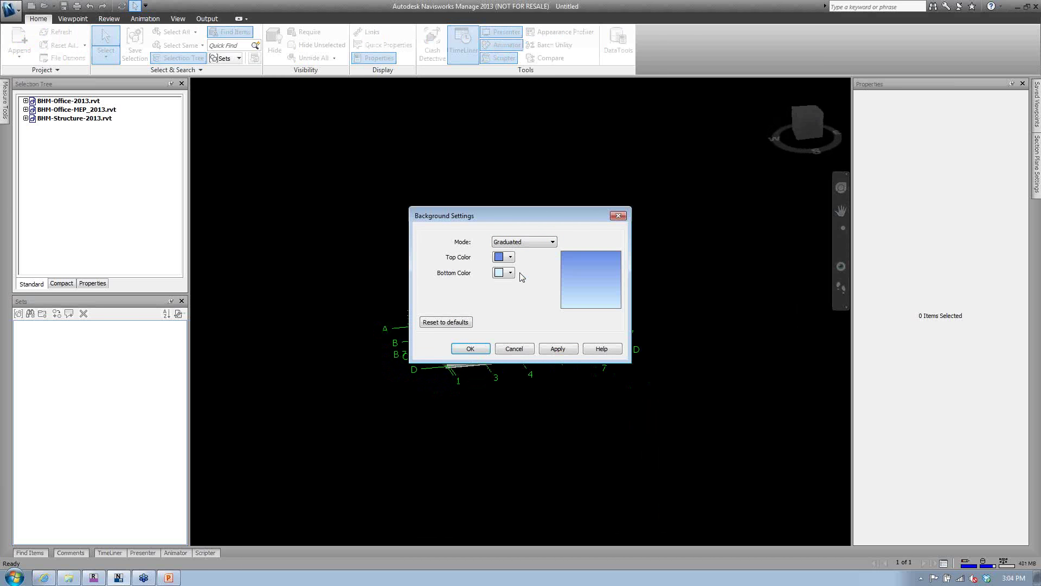
{"action": "left_click", "coordinate": [480, 352]}
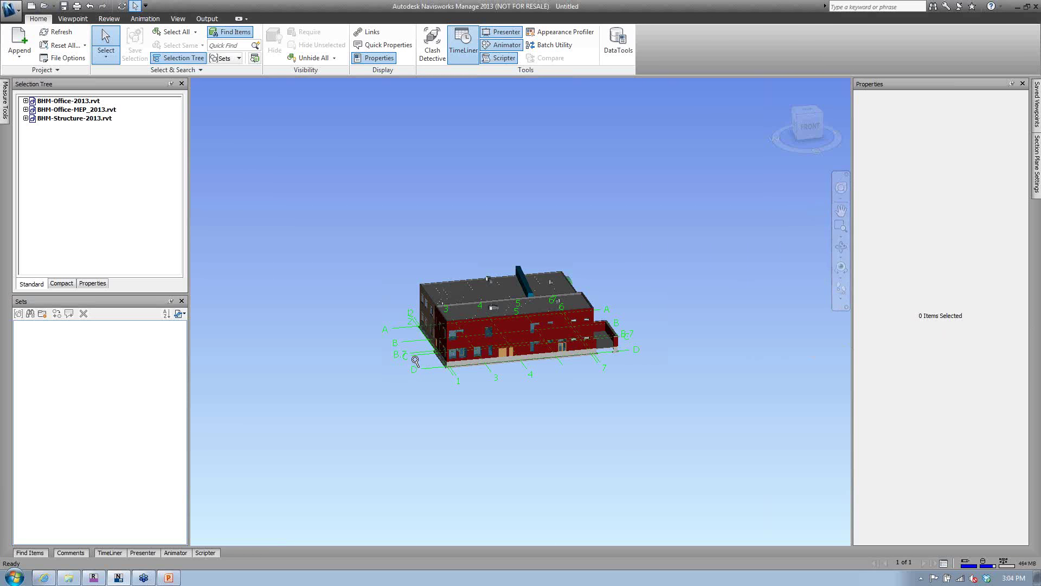
- Select the beige exterior wall of the office building, and enlarge the Selection Tree and Properties windows
{"action": "scroll", "coordinate": [415, 360], "scroll_direction": "up", "scroll_amount": 5}
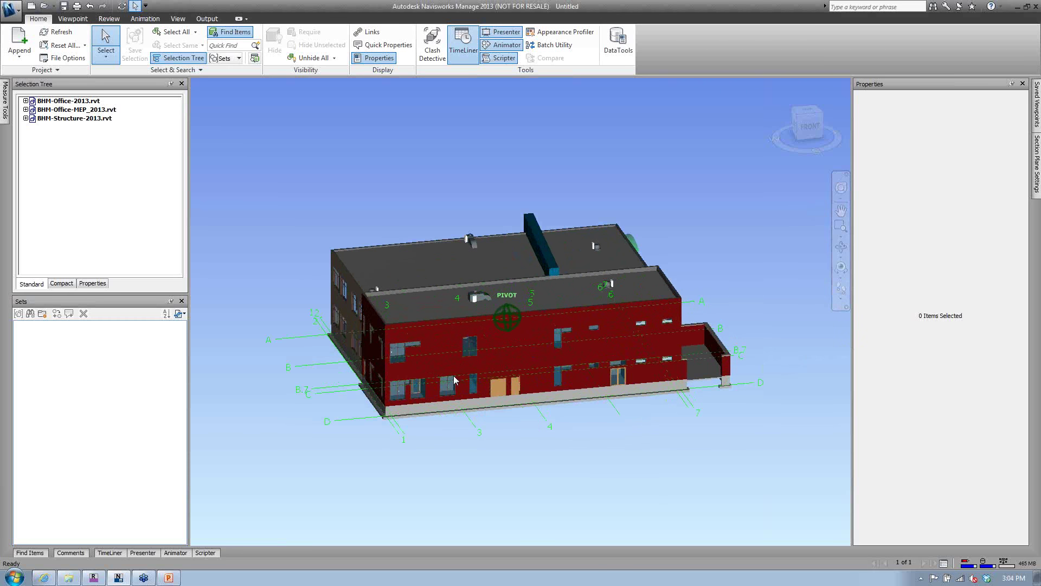
{"action": "mouse_move", "coordinate": [453, 376]}
{"action": "middle_mouse_down"}
{"action": "mouse_move", "coordinate": [559, 266]}
{"action": "mouse_move", "coordinate": [488, 282]}
{"action": "mouse_move", "coordinate": [557, 275]}
{"action": "middle_mouse_up"}
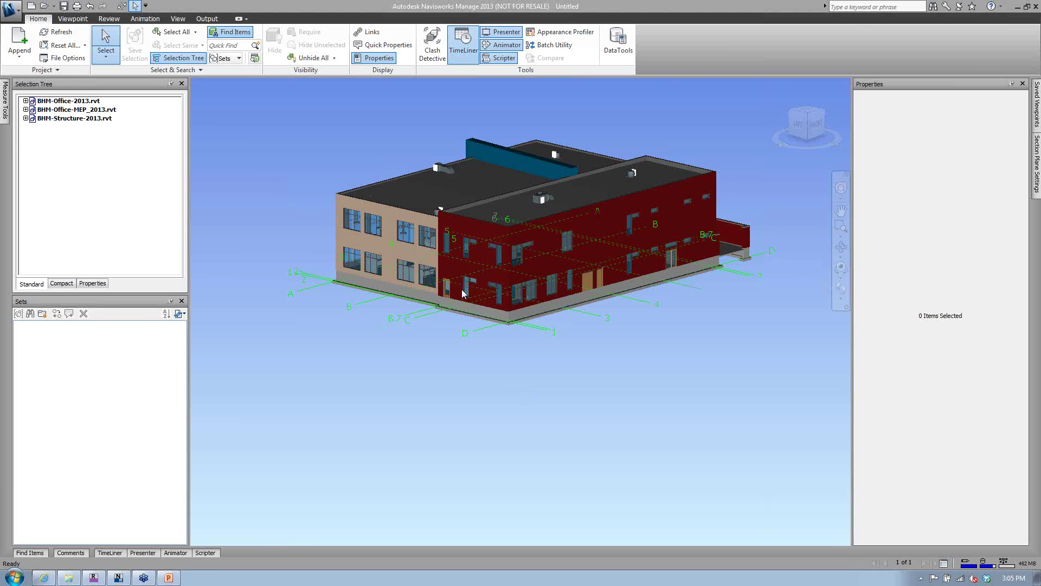
{"action": "left_click", "coordinate": [343, 197]}
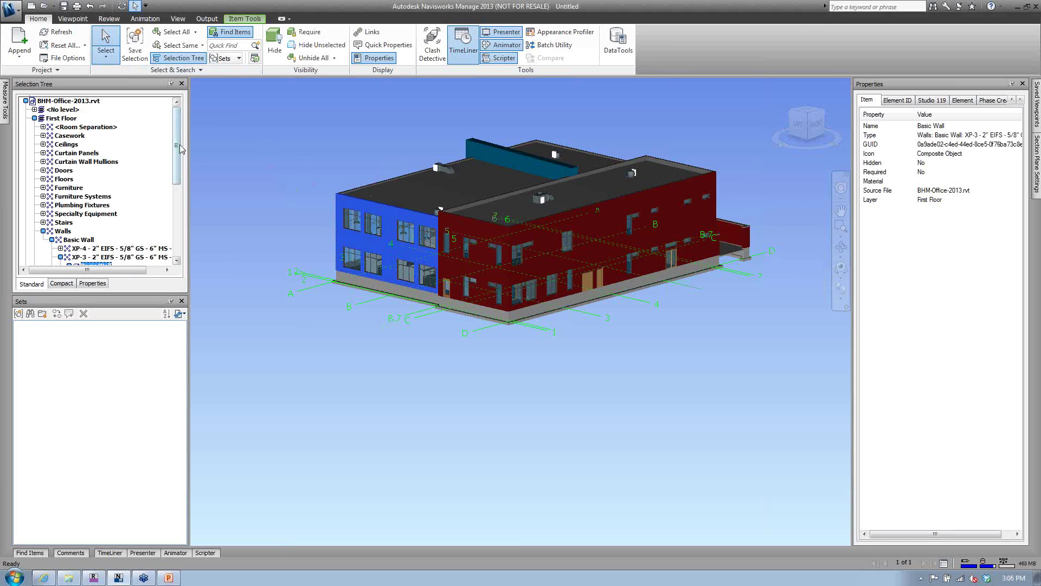
{"action": "left_click_drag", "start_coordinate": [152, 293], "coordinate": [152, 369]}
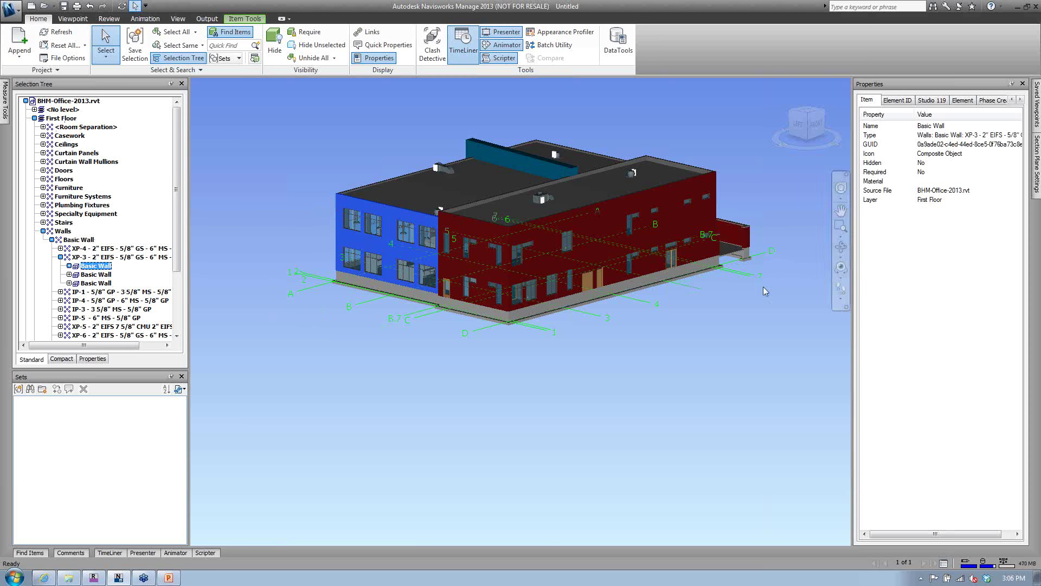
{"action": "left_click_drag", "start_coordinate": [852, 295], "coordinate": [852, 294]}
{"action": "left_click_drag", "start_coordinate": [847, 295], "coordinate": [744, 271]}
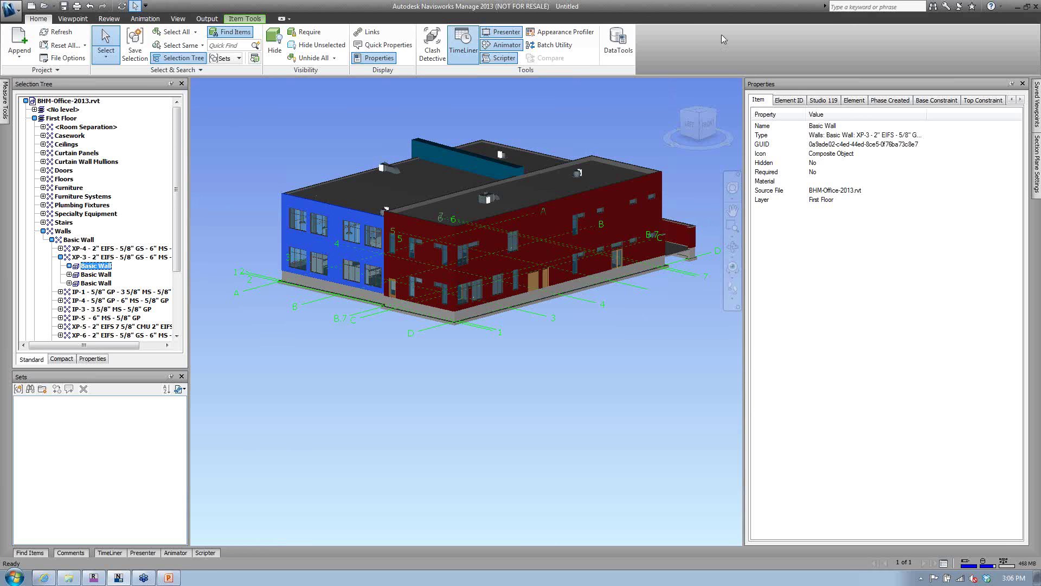
- Review the selected wall's Element ID, Studio 119, Element and Base Constraint properties, and clear the selection
{"action": "left_click", "coordinate": [796, 102]}
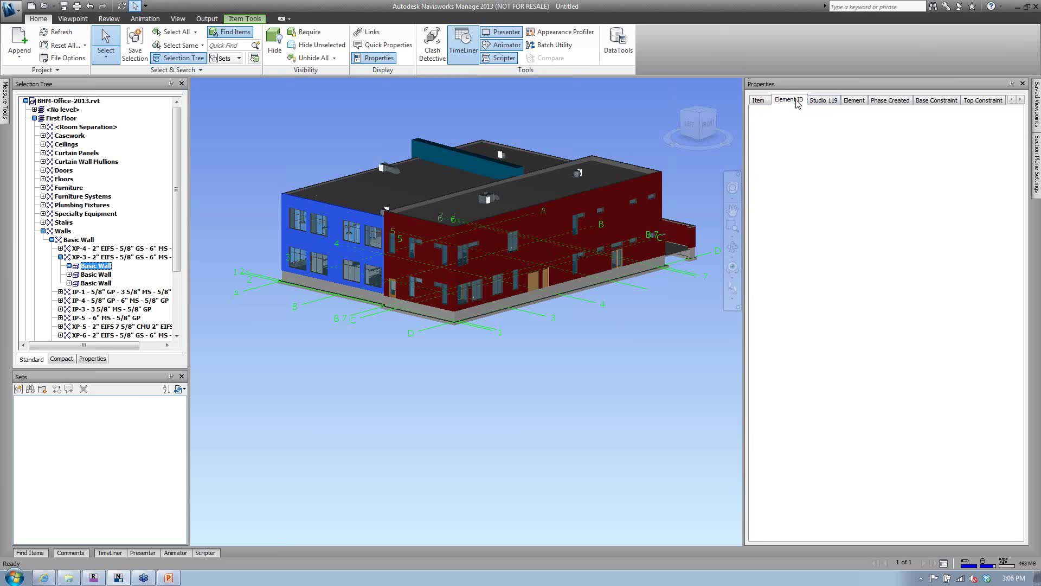
{"action": "left_click", "coordinate": [824, 100]}
{"action": "left_click", "coordinate": [852, 101]}
{"action": "left_click", "coordinate": [935, 100]}
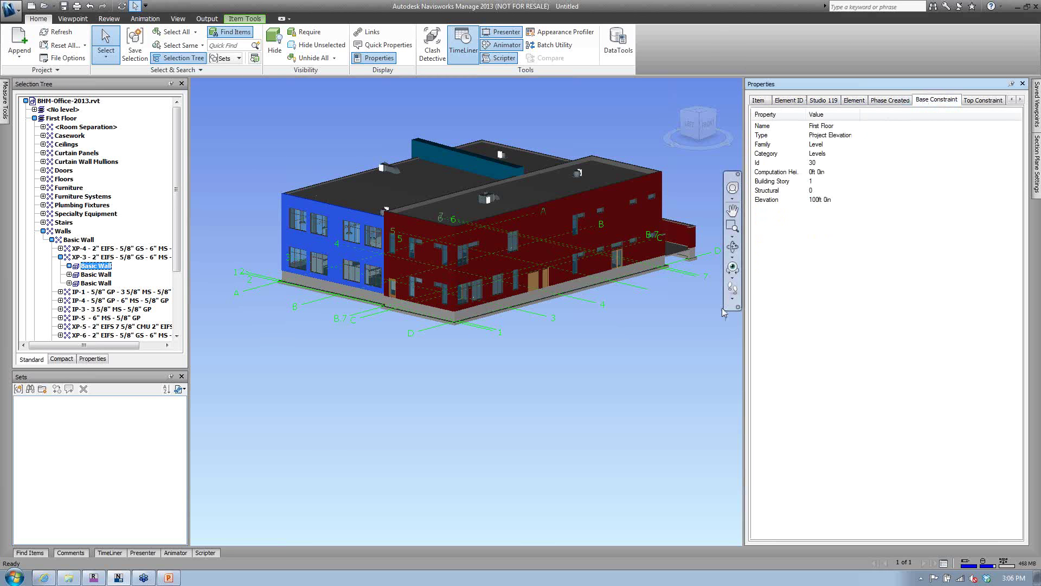
{"action": "left_click", "coordinate": [632, 335]}
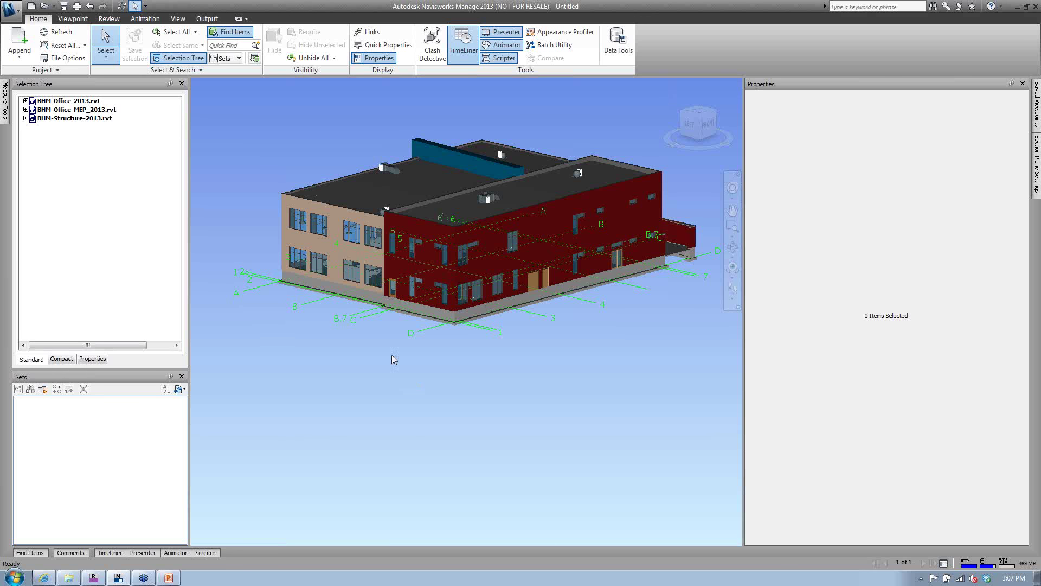
- Save the three 36" x 12" wall footings along grid line 1 as a selection set named Foundation Pour 1
{"action": "left_click_drag", "start_coordinate": [402, 310], "coordinate": [374, 282]}
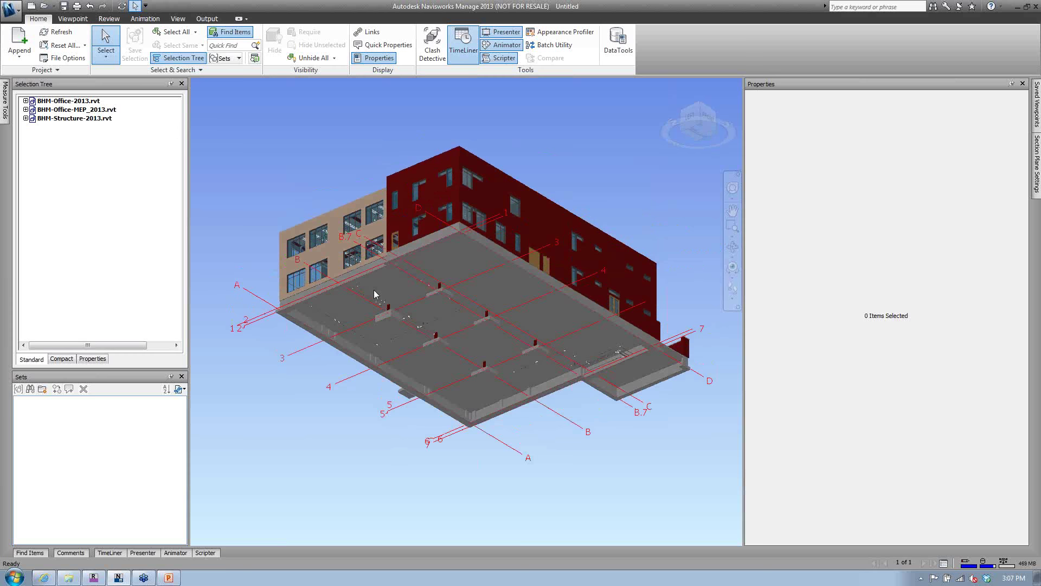
{"action": "left_click", "coordinate": [378, 275]}
{"action": "left_click", "coordinate": [390, 265], "text": "ctrl"}
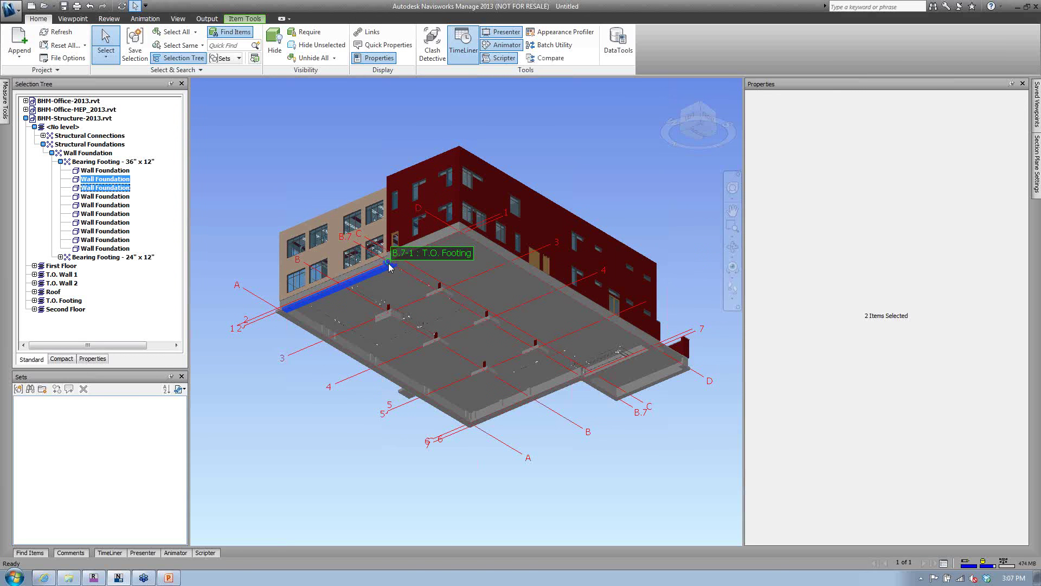
{"action": "left_click", "coordinate": [410, 257], "text": "ctrl"}
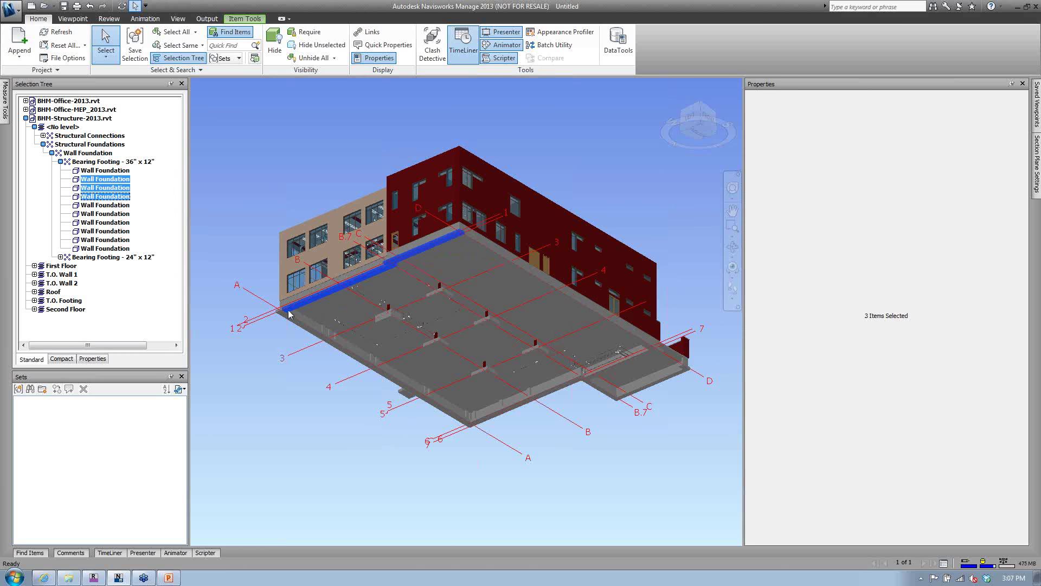
{"action": "left_click", "coordinate": [19, 389]}
{"action": "type", "text": "Foun"}
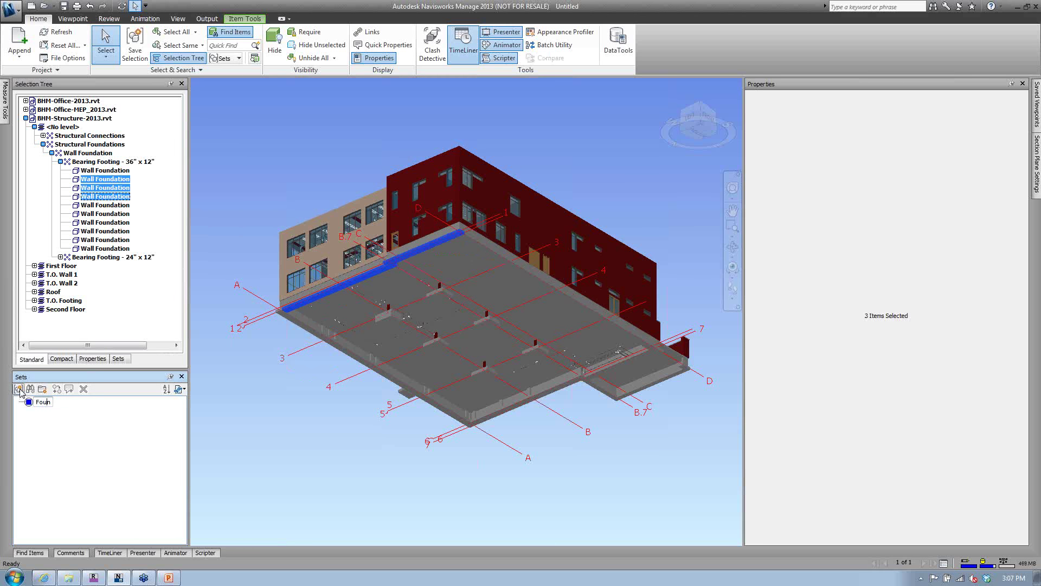
{"action": "type", "text": "dation Pour 1"}
{"action": "key", "text": "Return"}
- Save the wall footings along grid line D and around the projecting slab beyond grid line 7 as a selection set named FP2
{"action": "left_click", "coordinate": [526, 273]}
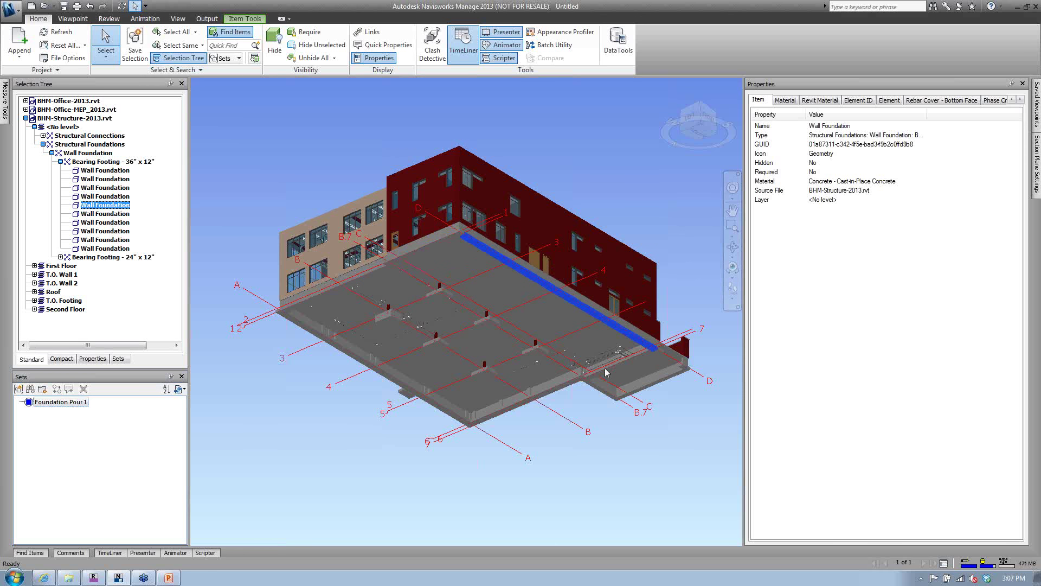
{"action": "left_click", "coordinate": [662, 352], "text": "ctrl"}
{"action": "left_click", "coordinate": [661, 354], "text": "ctrl"}
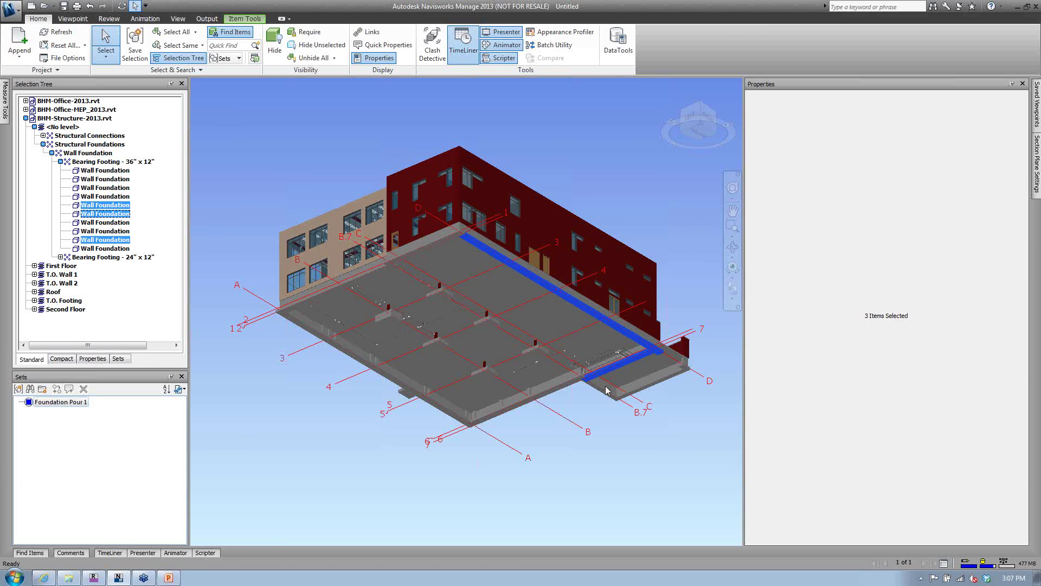
{"action": "left_click", "coordinate": [608, 388], "text": "ctrl"}
{"action": "left_click", "coordinate": [676, 375], "text": "ctrl"}
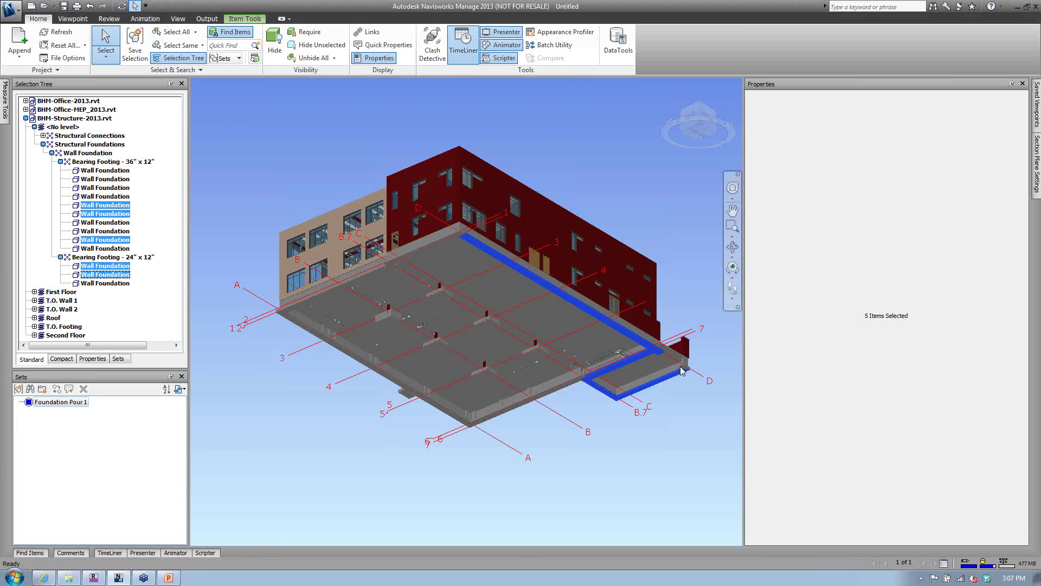
{"action": "left_click", "coordinate": [679, 373], "text": "ctrl"}
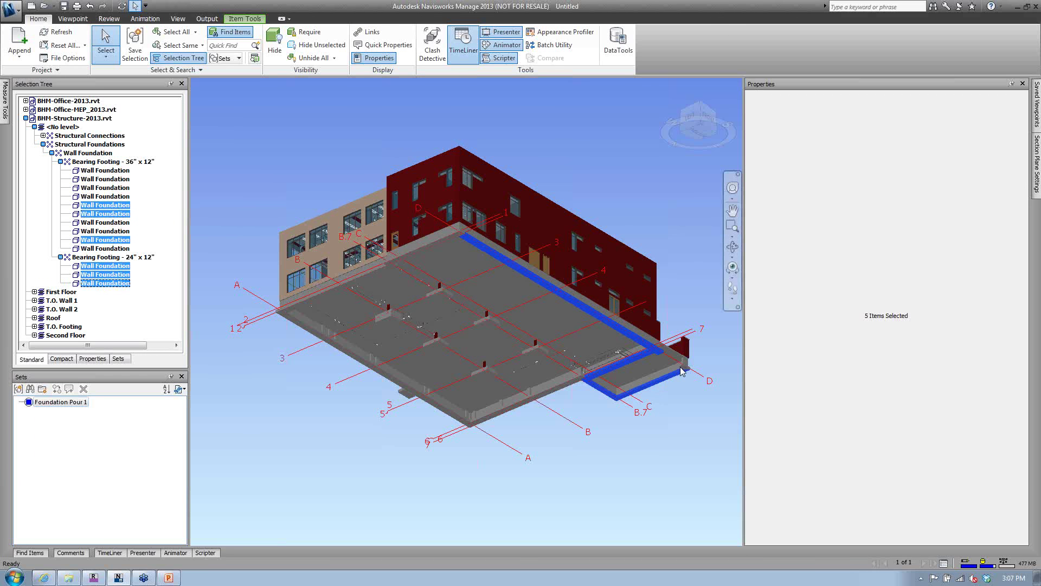
{"action": "left_click", "coordinate": [20, 389]}
{"action": "type", "text": "FP"}
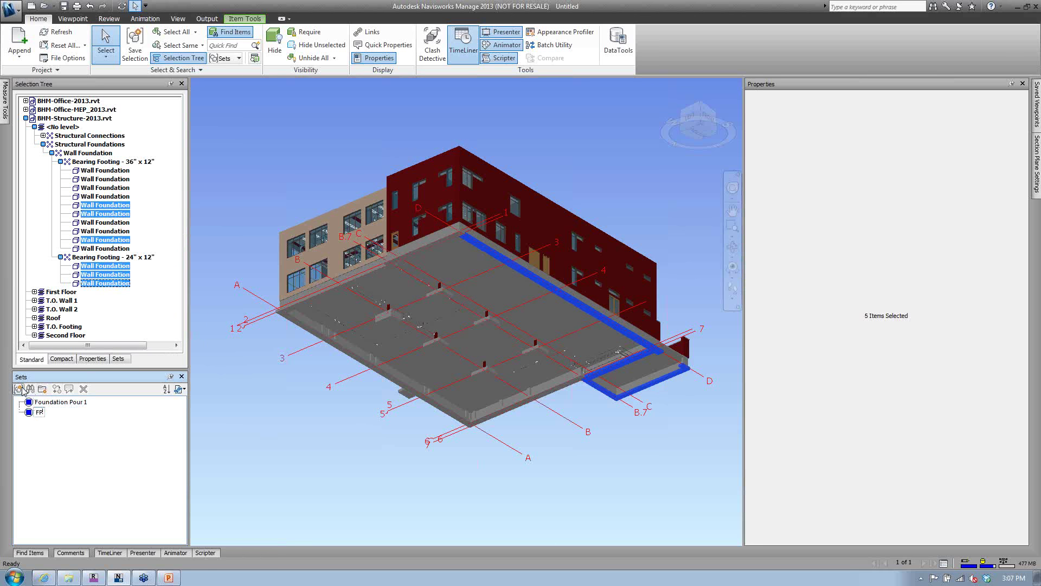
{"action": "type", "text": "2"}
{"action": "left_click", "coordinate": [490, 432]}
- Save the remaining perimeter footings along grid line A and its adjoining grid 7 edge as selection set FP3, and clear the selection
{"action": "left_click", "coordinate": [497, 413]}
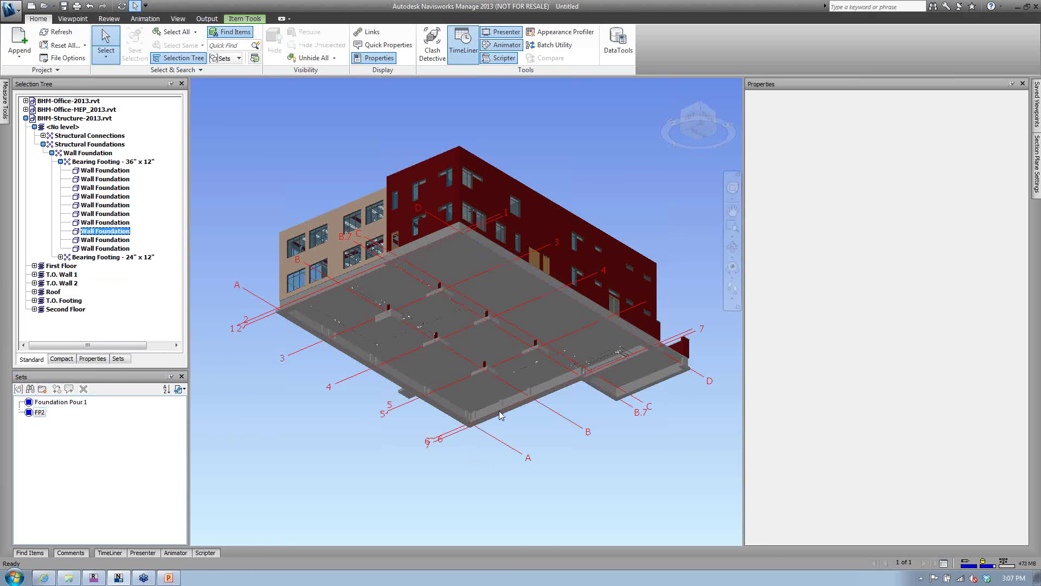
{"action": "left_click", "coordinate": [369, 366], "text": "ctrl"}
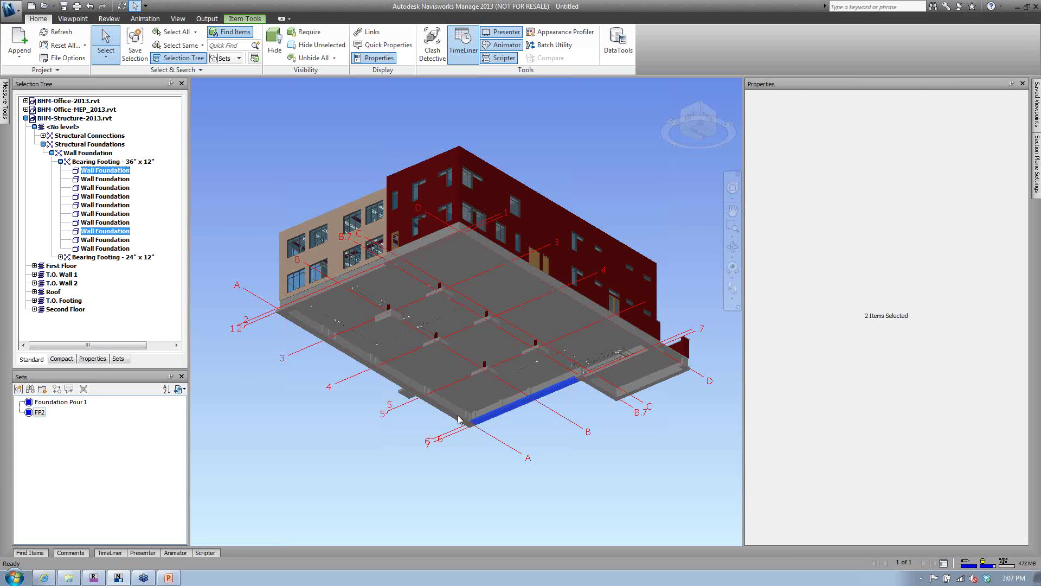
{"action": "left_click", "coordinate": [407, 393], "text": "ctrl"}
{"action": "left_click", "coordinate": [18, 389]}
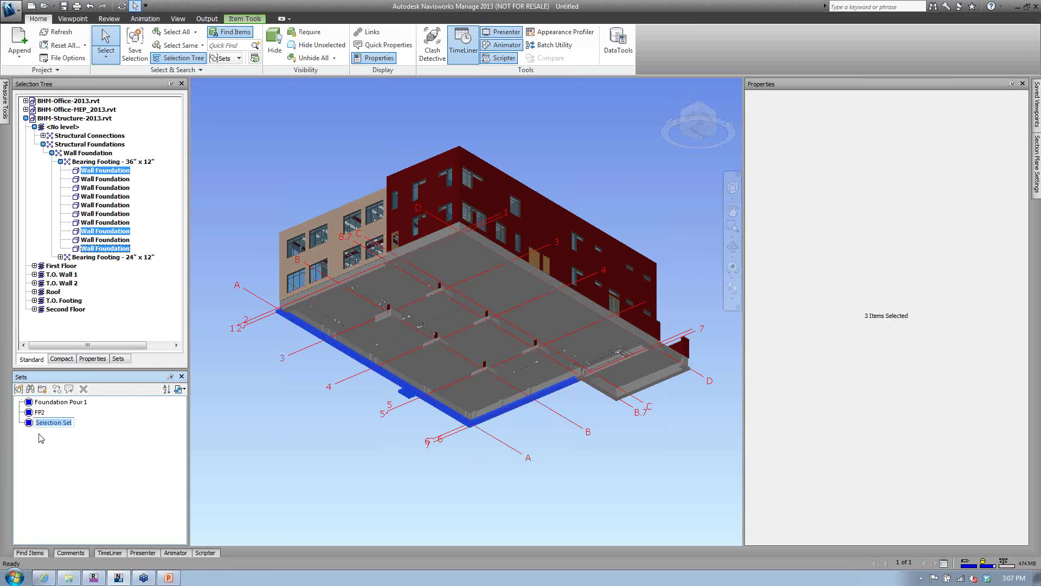
{"action": "type", "text": "FP3"}
{"action": "left_click", "coordinate": [252, 373]}
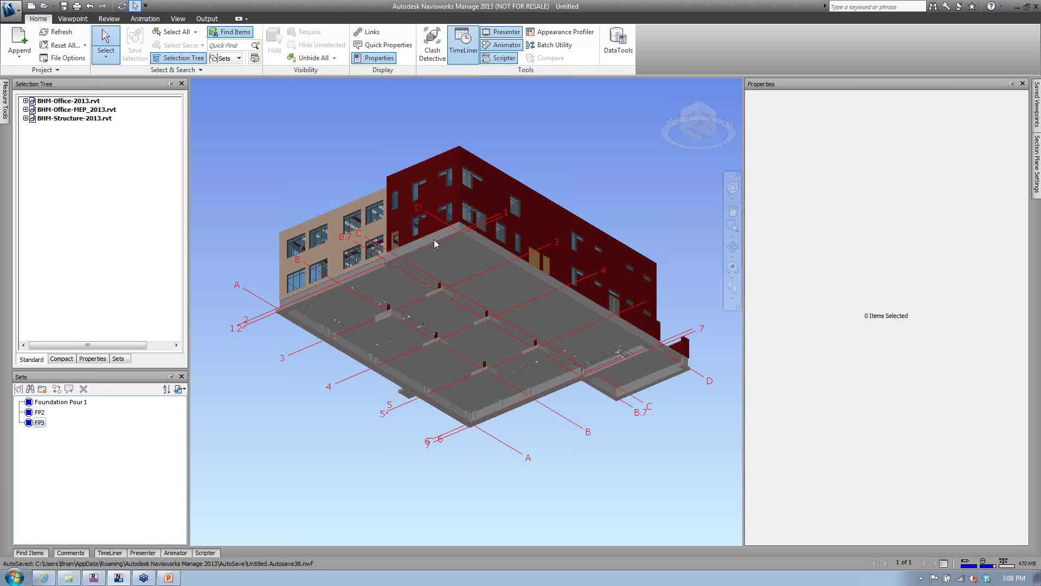
- Select the three wall footings along grid line 1 again and clear the selection
{"action": "left_click", "coordinate": [435, 240]}
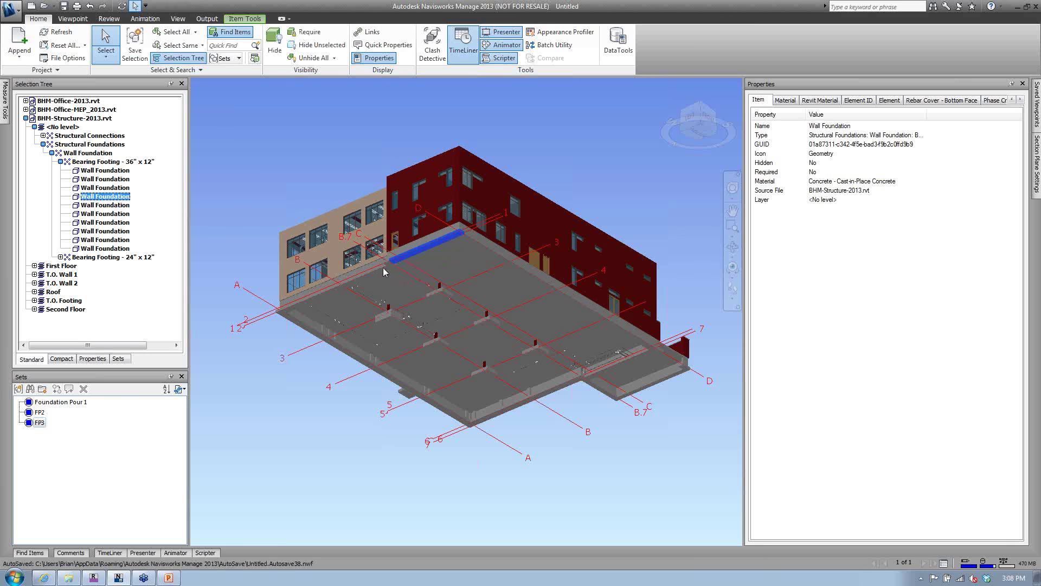
{"action": "left_click", "coordinate": [378, 269], "text": "ctrl"}
{"action": "left_click", "coordinate": [385, 277], "text": "ctrl"}
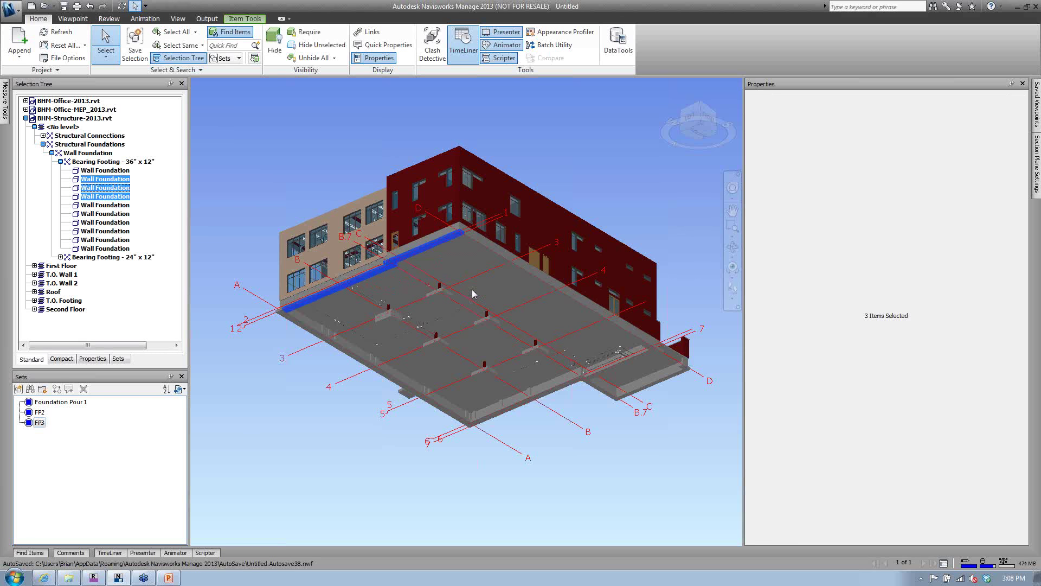
{"action": "left_click", "coordinate": [246, 382]}
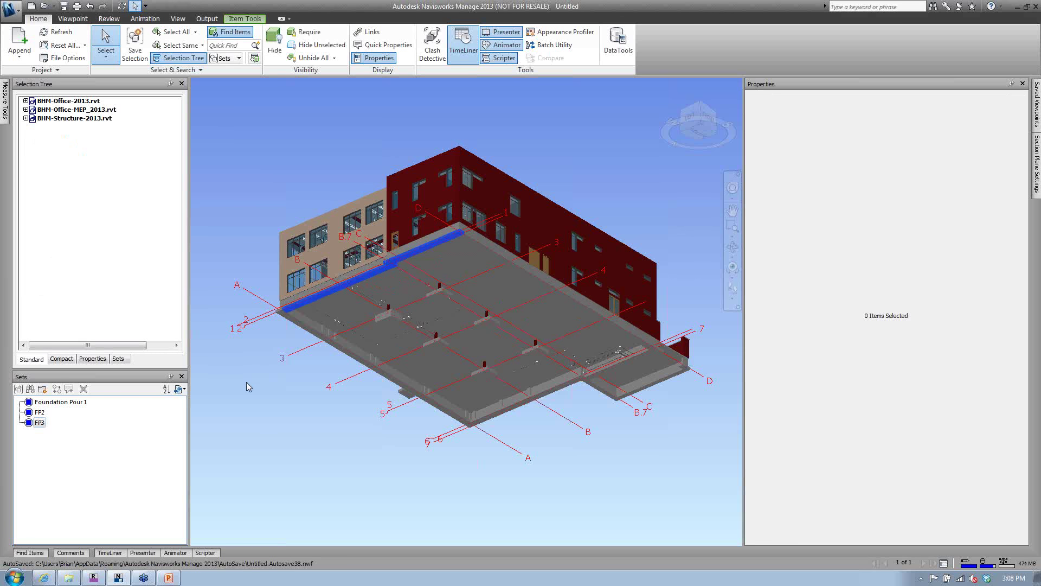
- Add the six interior rectangular footings to the three wall footings in the Foundation Pour 1 set, update the set and clear the selection
{"action": "left_click", "coordinate": [52, 403]}
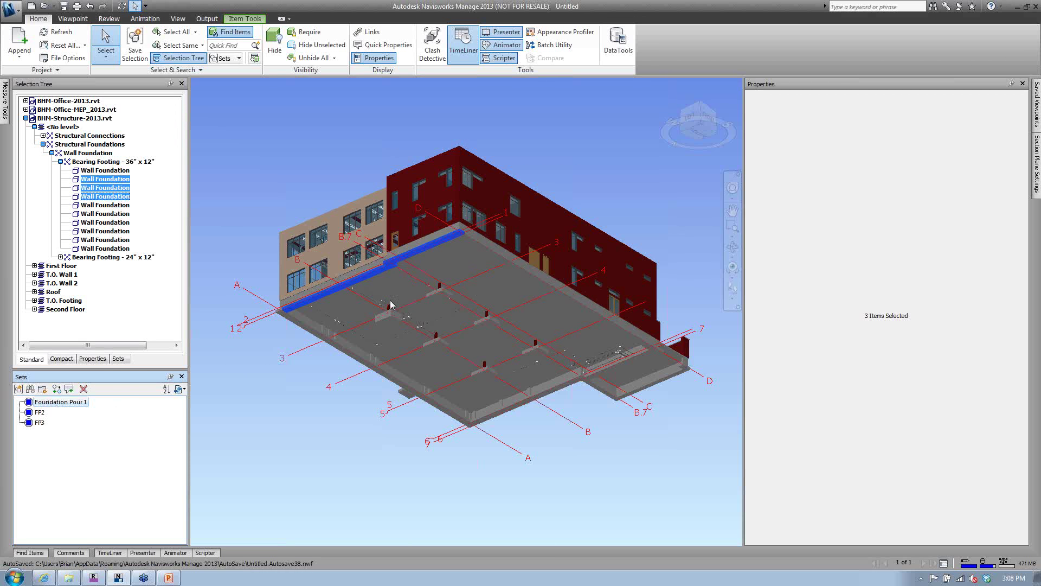
{"action": "left_click", "coordinate": [386, 323], "text": "ctrl"}
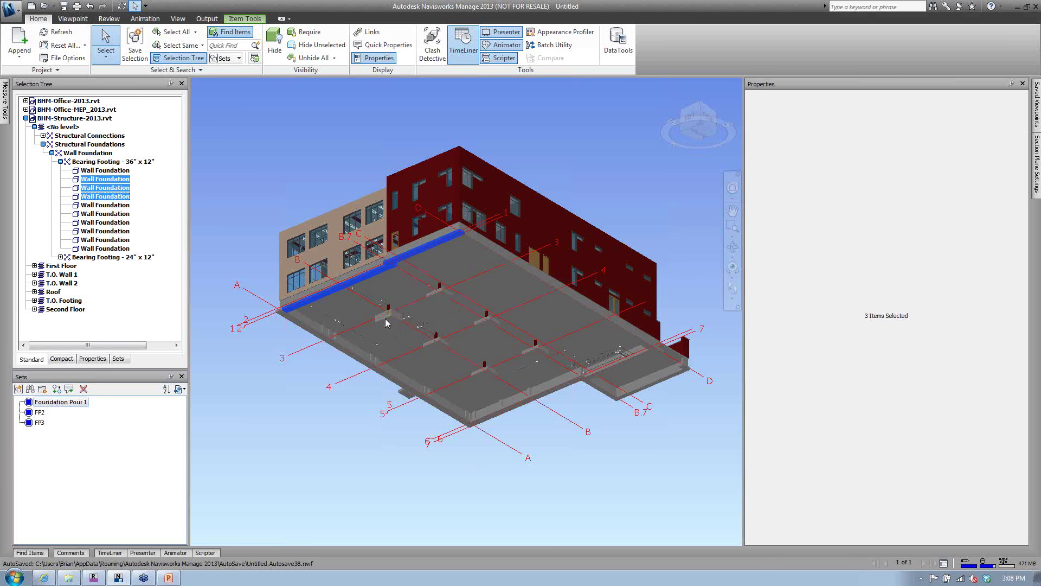
{"action": "left_click", "coordinate": [434, 298], "text": "ctrl"}
{"action": "left_click", "coordinate": [486, 324], "text": "ctrl"}
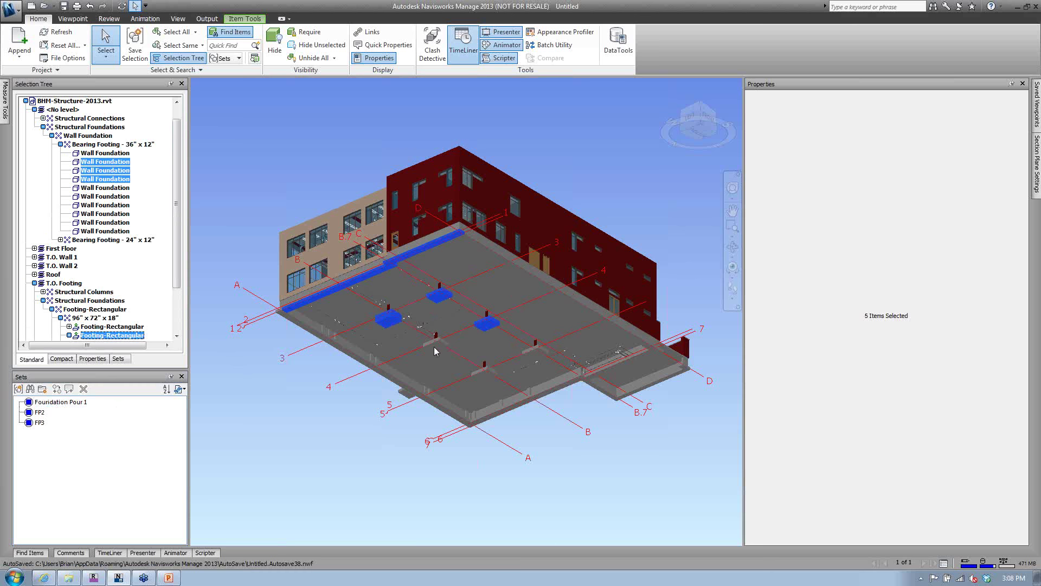
{"action": "left_click", "coordinate": [434, 347], "text": "ctrl"}
{"action": "left_click", "coordinate": [480, 374], "text": "ctrl"}
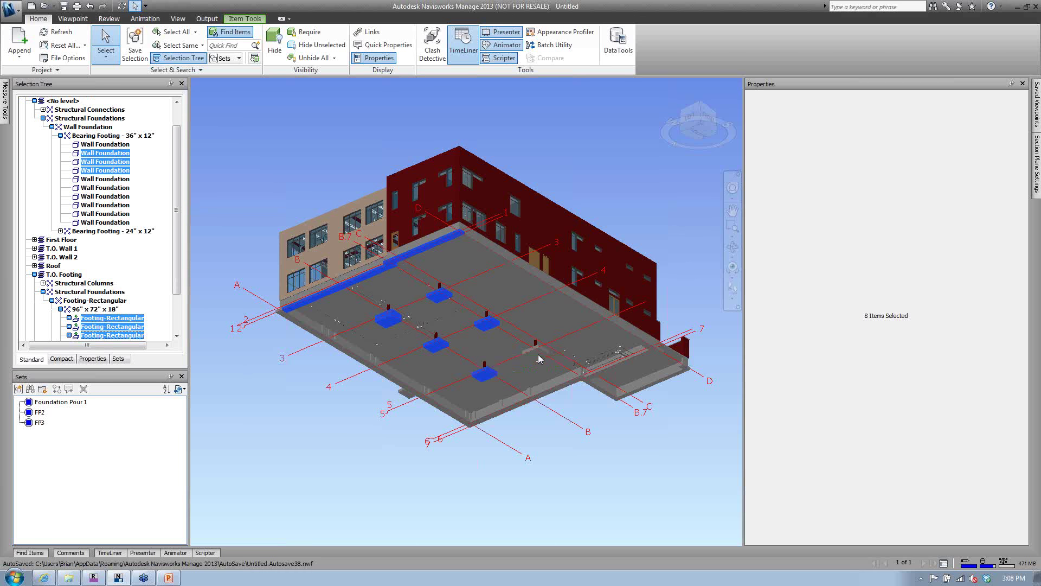
{"action": "left_click", "coordinate": [526, 356], "text": "ctrl"}
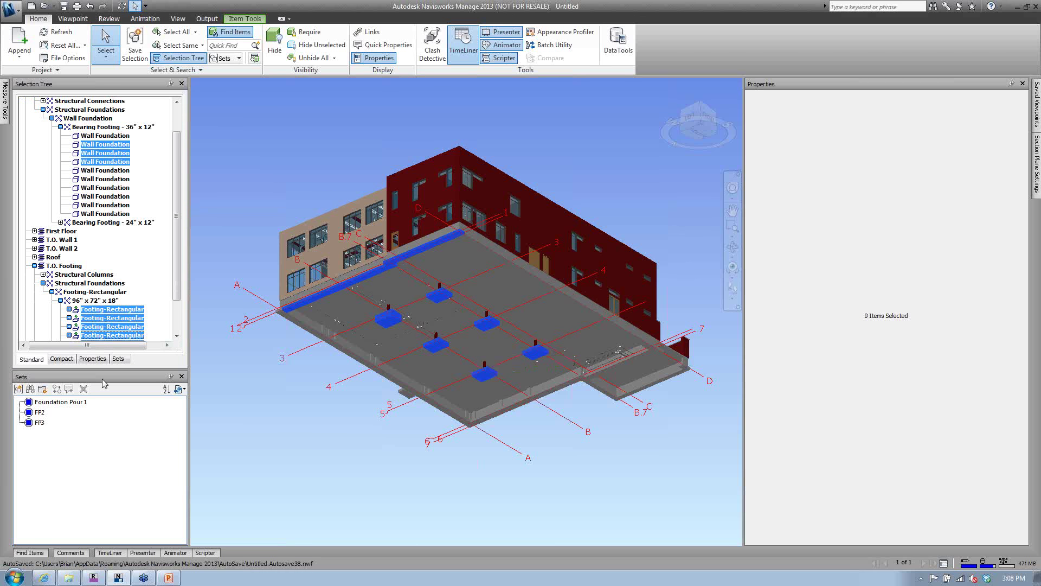
{"action": "right_click", "coordinate": [69, 403]}
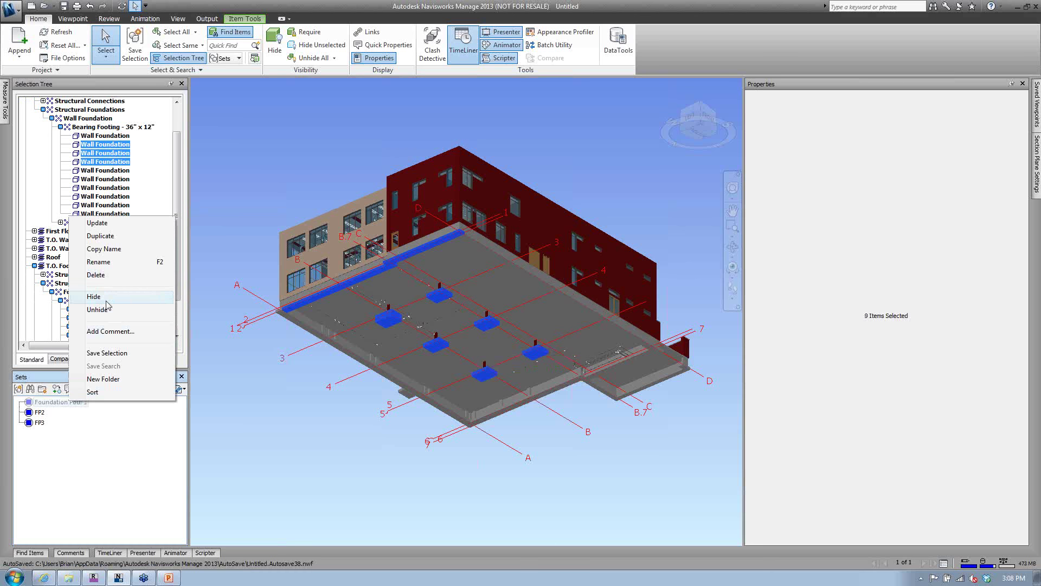
{"action": "left_click", "coordinate": [105, 223]}
{"action": "left_click", "coordinate": [52, 412]}
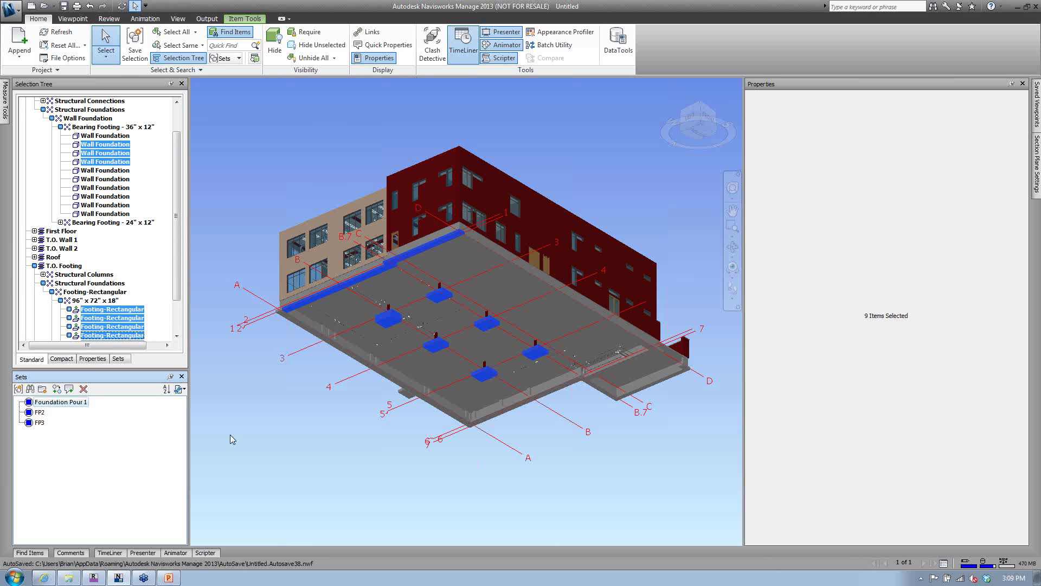
{"action": "left_click", "coordinate": [350, 432]}
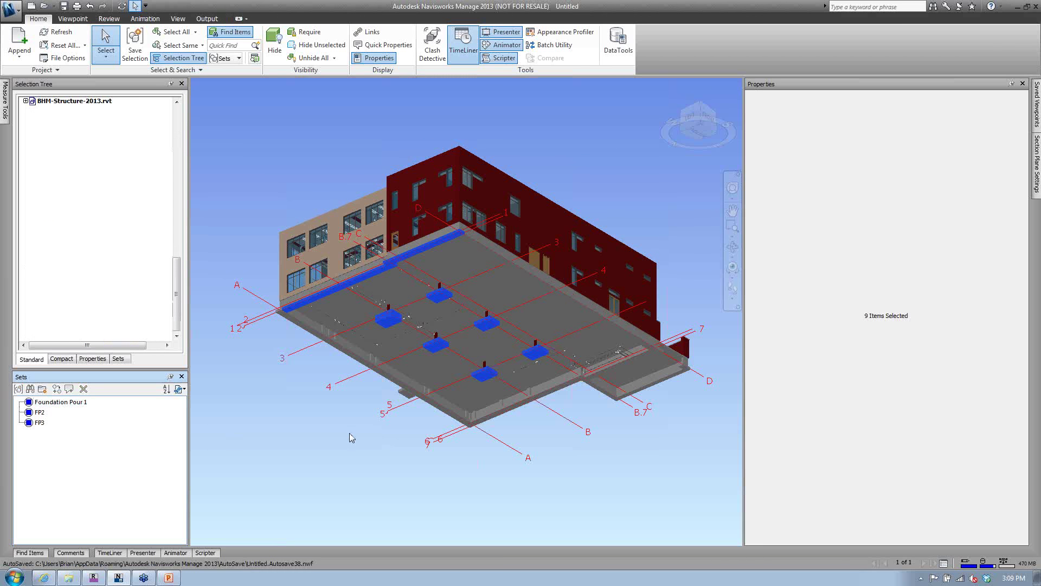
- Rename the selection set FP3 as FP4 to free its number for renumbering the pours
{"action": "left_click", "coordinate": [416, 251]}
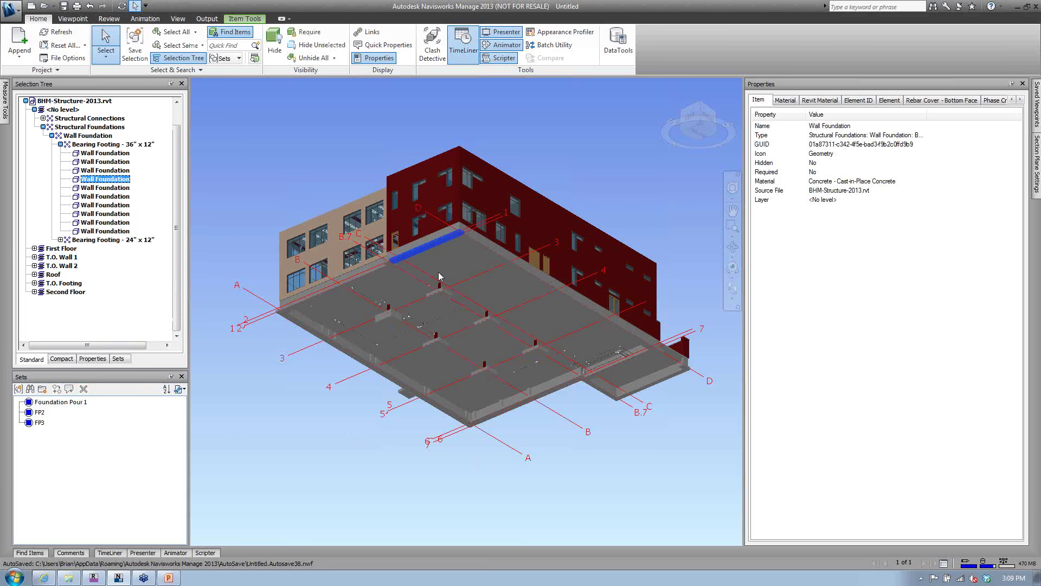
{"action": "right_click", "coordinate": [44, 425]}
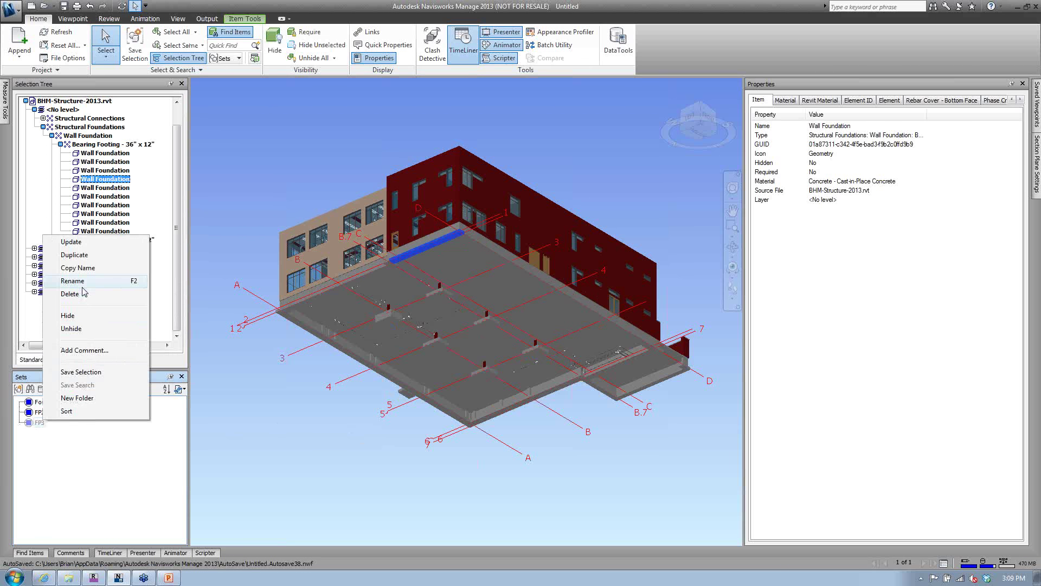
{"action": "left_click", "coordinate": [76, 281]}
{"action": "type", "text": "FP4"}
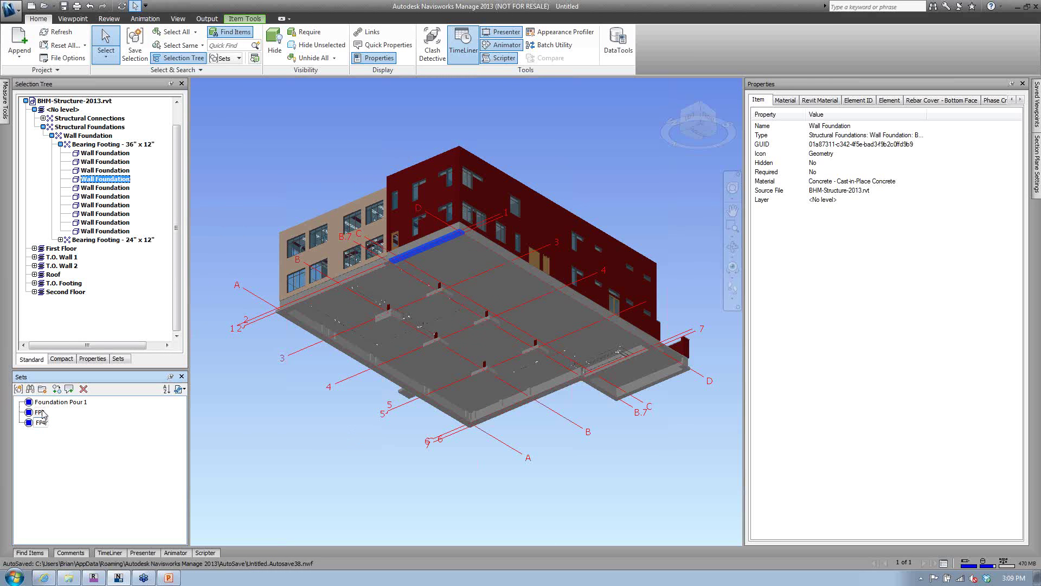
{"action": "key", "text": "Return"}
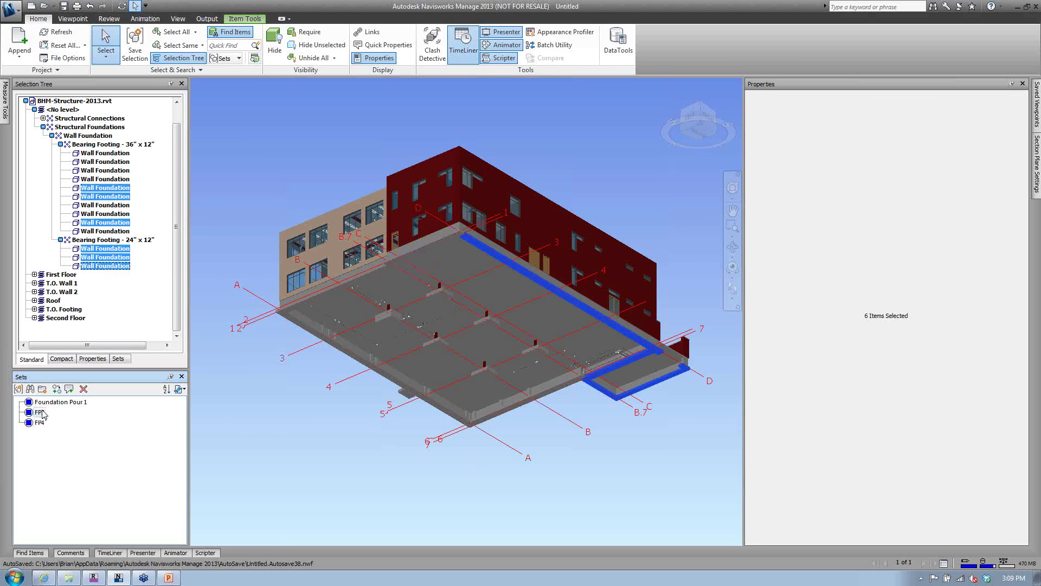
- Rename the selection set FP2 as FP3 and clear the selection
{"action": "double_click", "coordinate": [42, 414]}
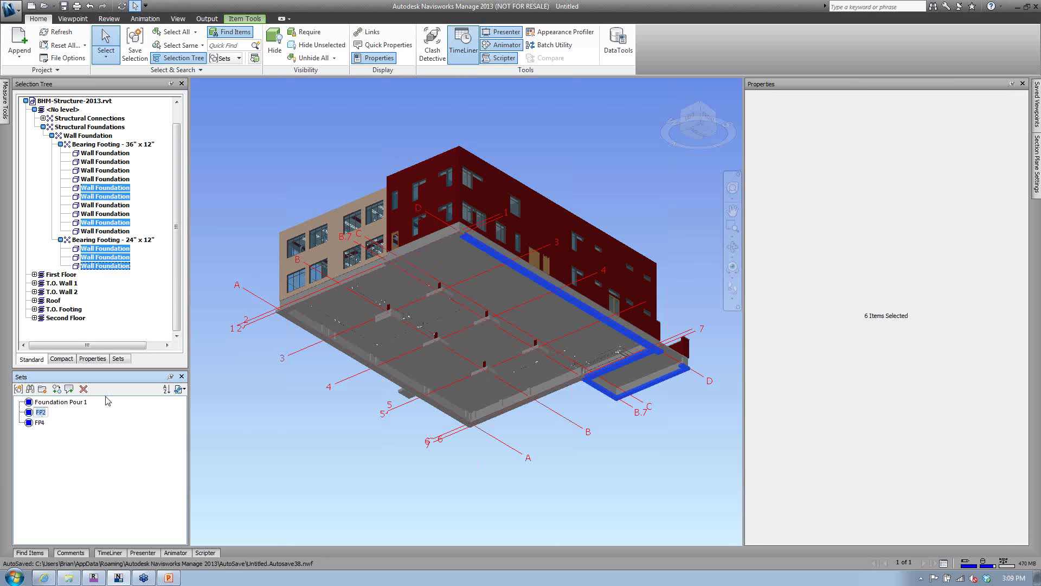
{"action": "right_click", "coordinate": [46, 416]}
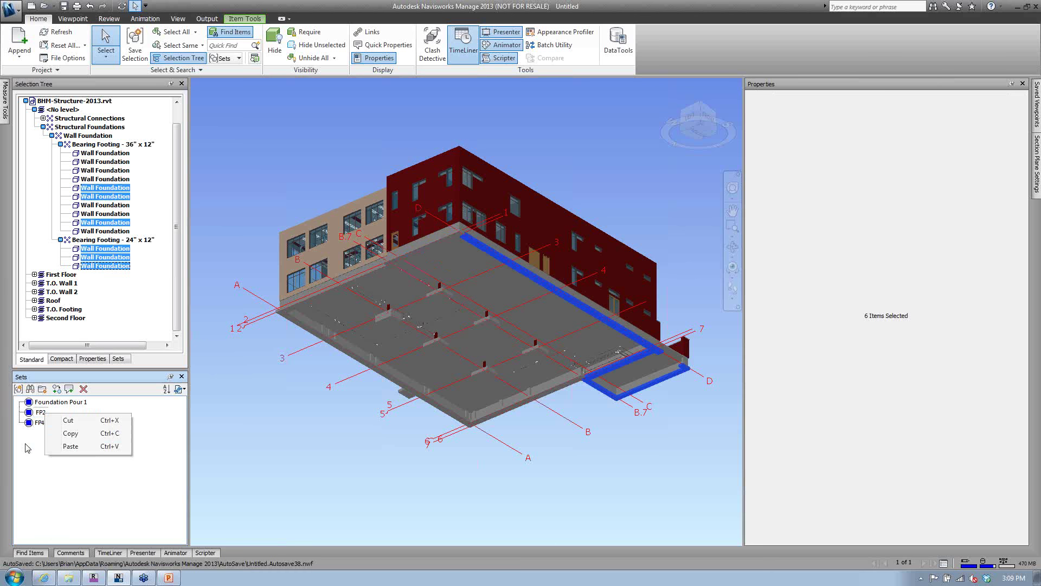
{"action": "left_click", "coordinate": [31, 417]}
{"action": "left_click", "coordinate": [31, 420]}
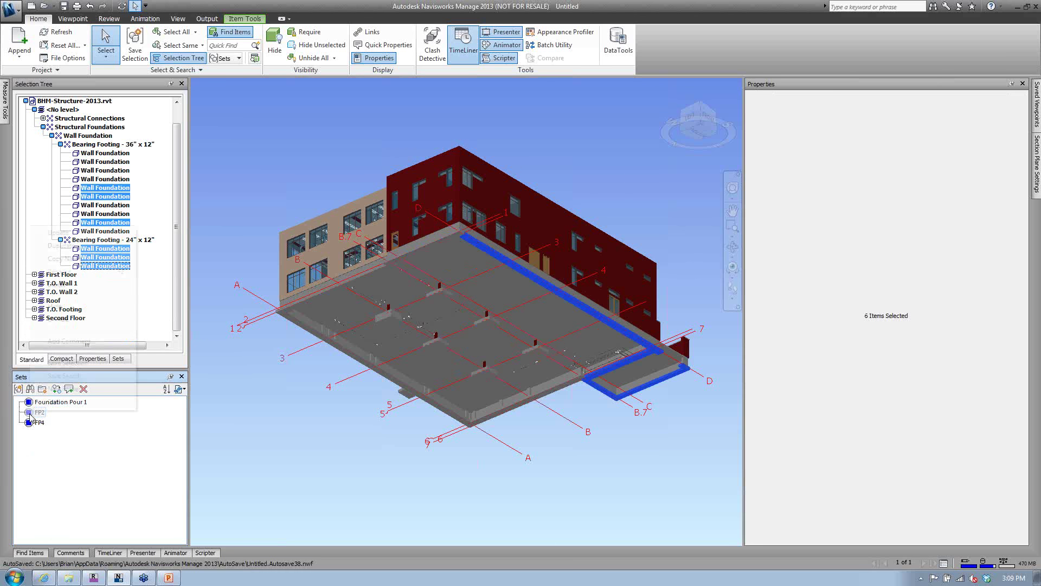
{"action": "right_click", "coordinate": [31, 415]}
{"action": "left_click", "coordinate": [54, 272]}
{"action": "key", "text": "BackSpace"}
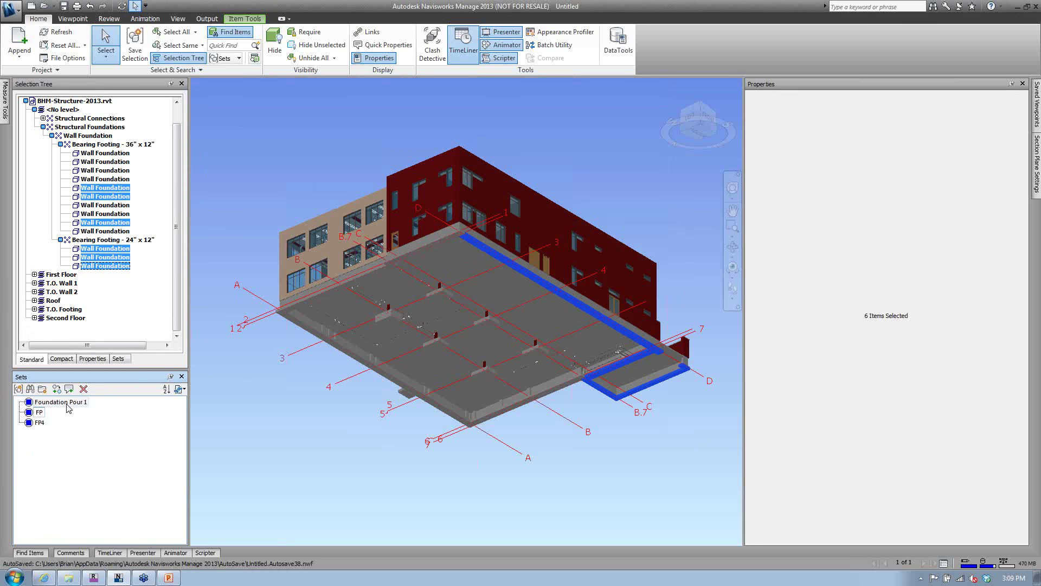
{"action": "type", "text": "3"}
{"action": "key", "text": "Return"}
{"action": "left_click", "coordinate": [262, 392]}
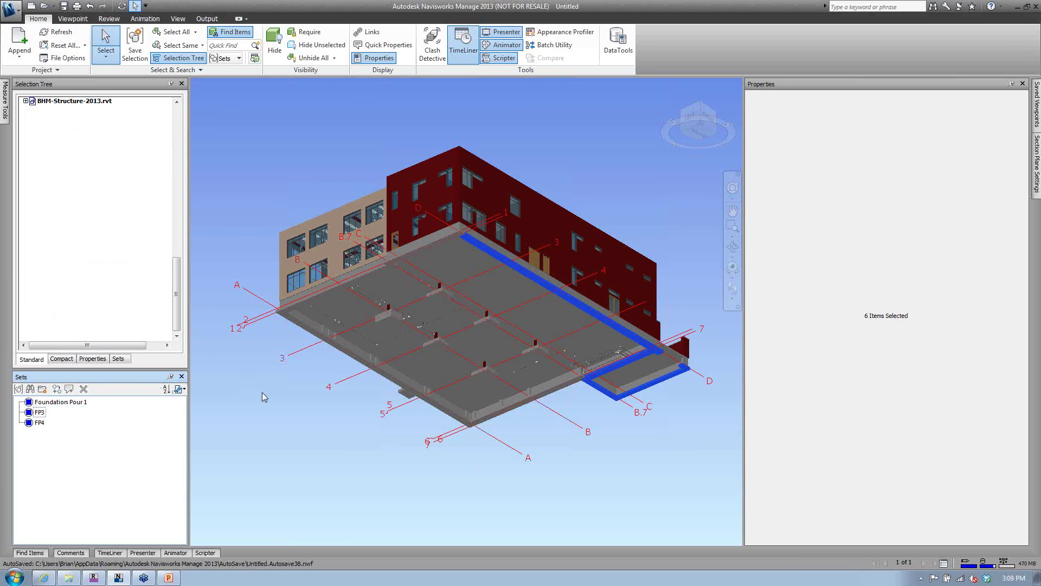
- Save the three wall footings along grid line 1 as a new selection set named FP2, and clear the selection
{"action": "left_click", "coordinate": [326, 289]}
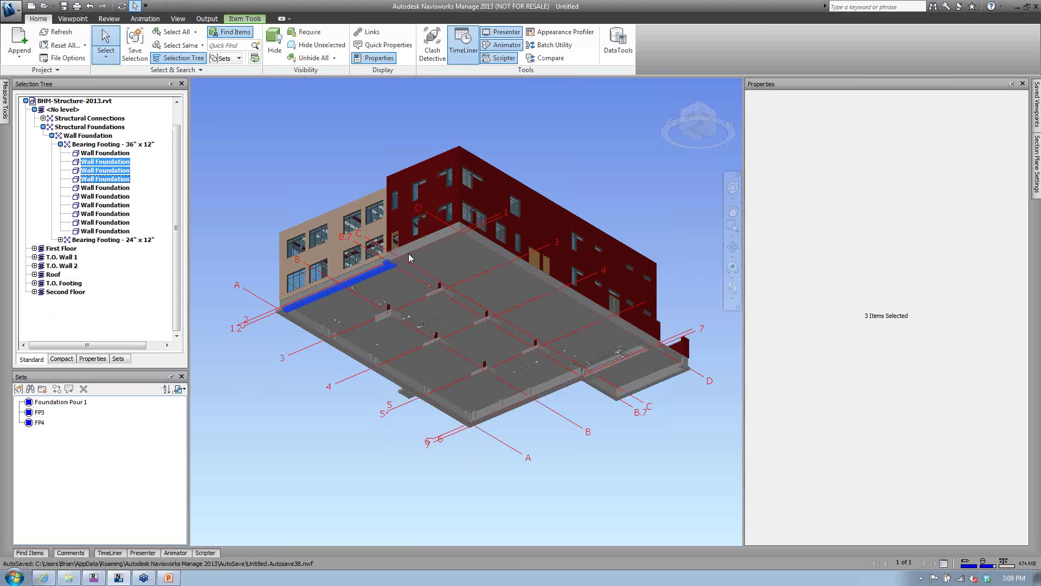
{"action": "left_click", "coordinate": [18, 389]}
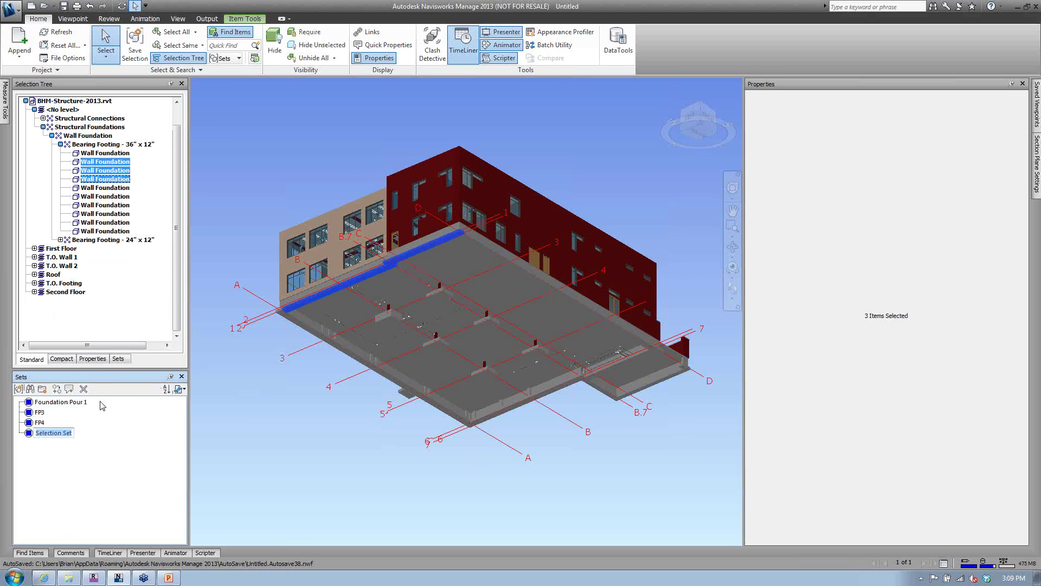
{"action": "type", "text": "FP2"}
{"action": "key", "text": "Return"}
{"action": "left_click", "coordinate": [277, 436]}
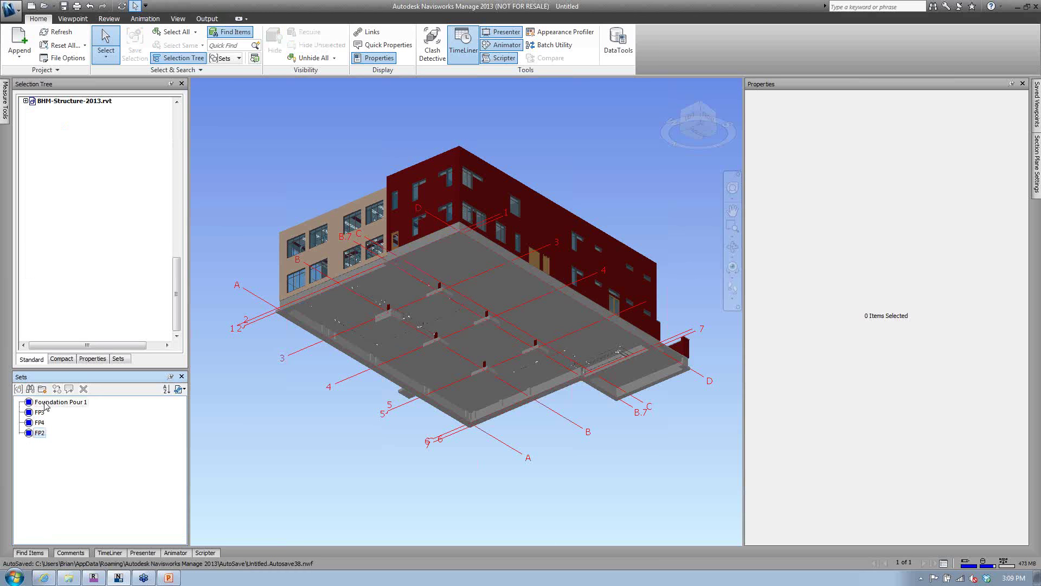
- Remove the grid line 1 wall footings from the Foundation Pour 1 set, updating it to hold only the six interior rectangular footings
{"action": "left_click", "coordinate": [45, 404]}
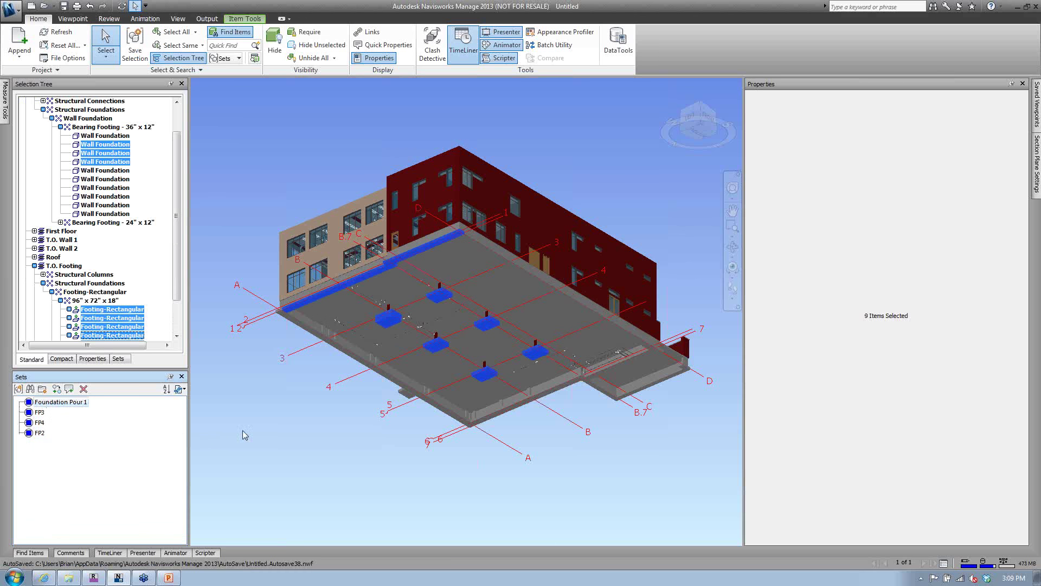
{"action": "left_click", "coordinate": [392, 266], "text": "ctrl"}
{"action": "left_click", "coordinate": [393, 264], "text": "ctrl"}
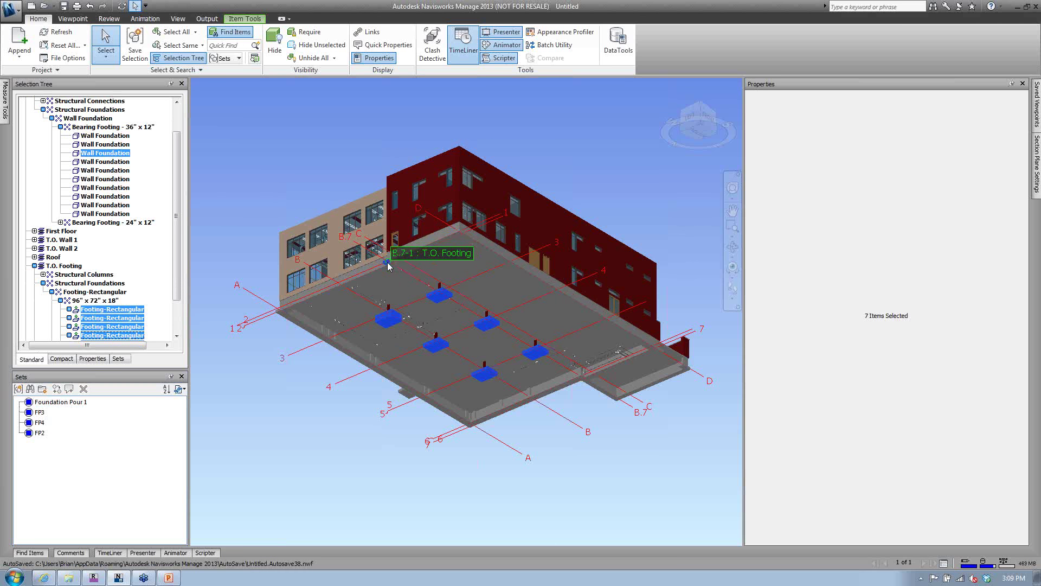
{"action": "left_click", "coordinate": [54, 402]}
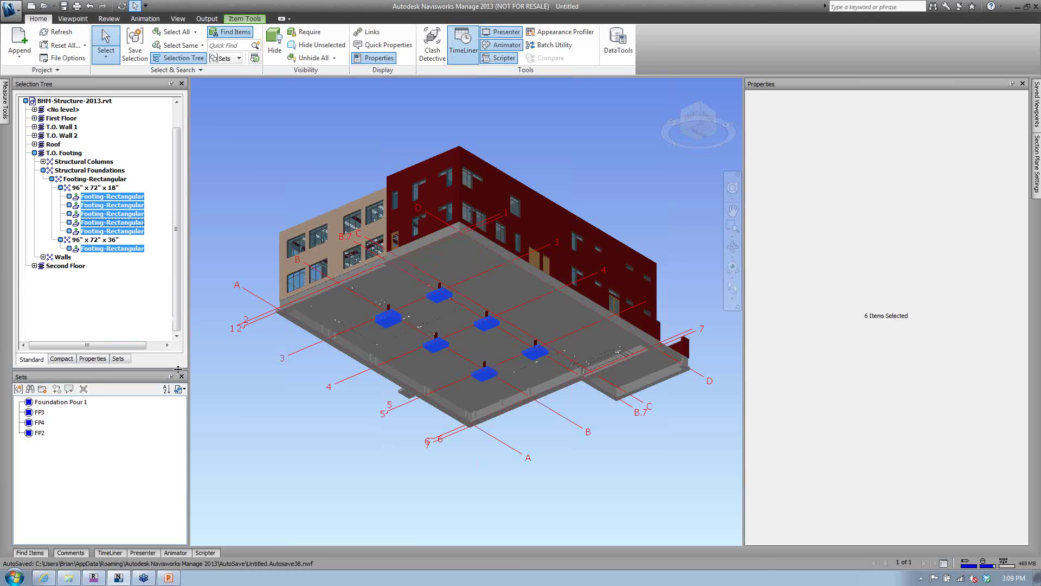
{"action": "right_click", "coordinate": [52, 407]}
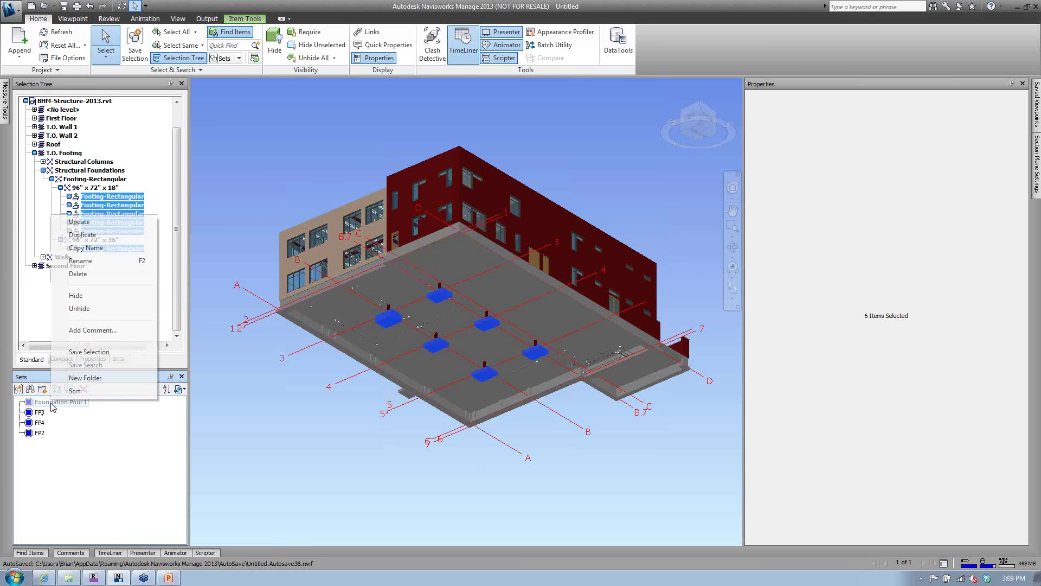
{"action": "left_click", "coordinate": [294, 433]}
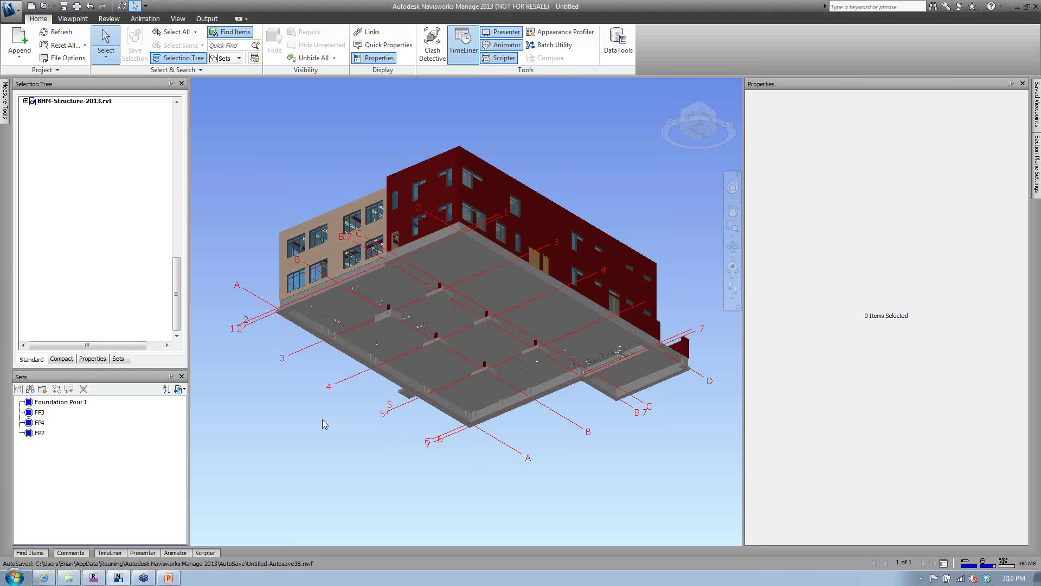
- Select the rectangular footing at grid intersection B-3 and examine its element properties and element ID
{"action": "mouse_move", "coordinate": [363, 409]}
{"action": "left_mouse_down"}
{"action": "mouse_move", "coordinate": [353, 434]}
{"action": "mouse_move", "coordinate": [387, 422]}
{"action": "left_mouse_up"}
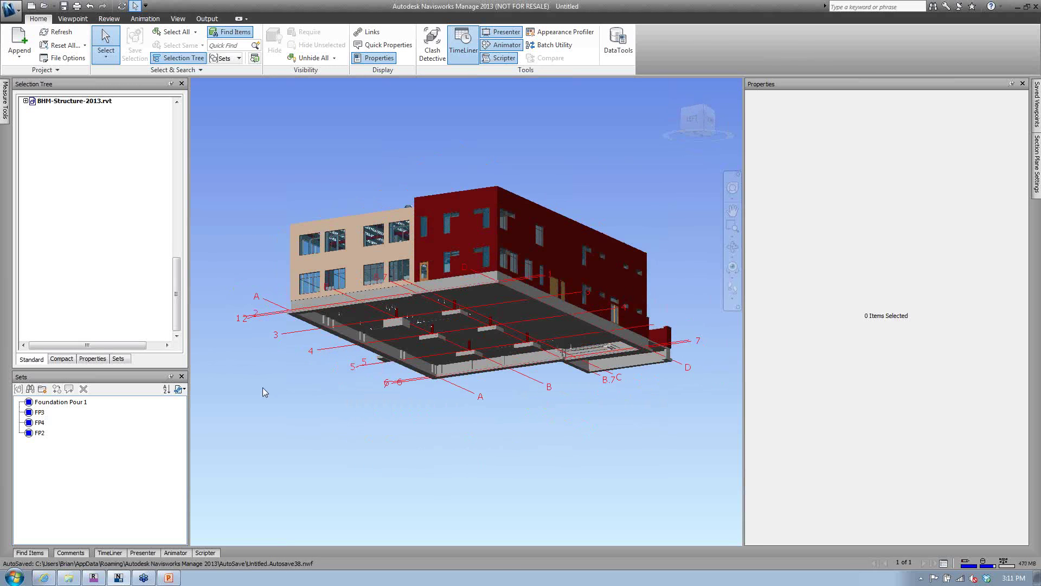
{"action": "left_click", "coordinate": [399, 323]}
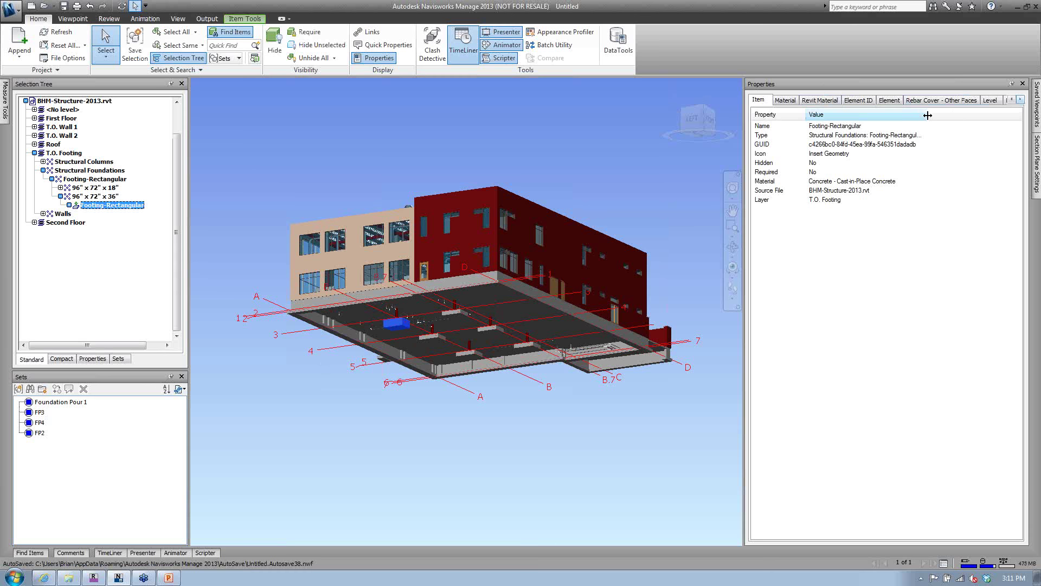
{"action": "left_click", "coordinate": [889, 101]}
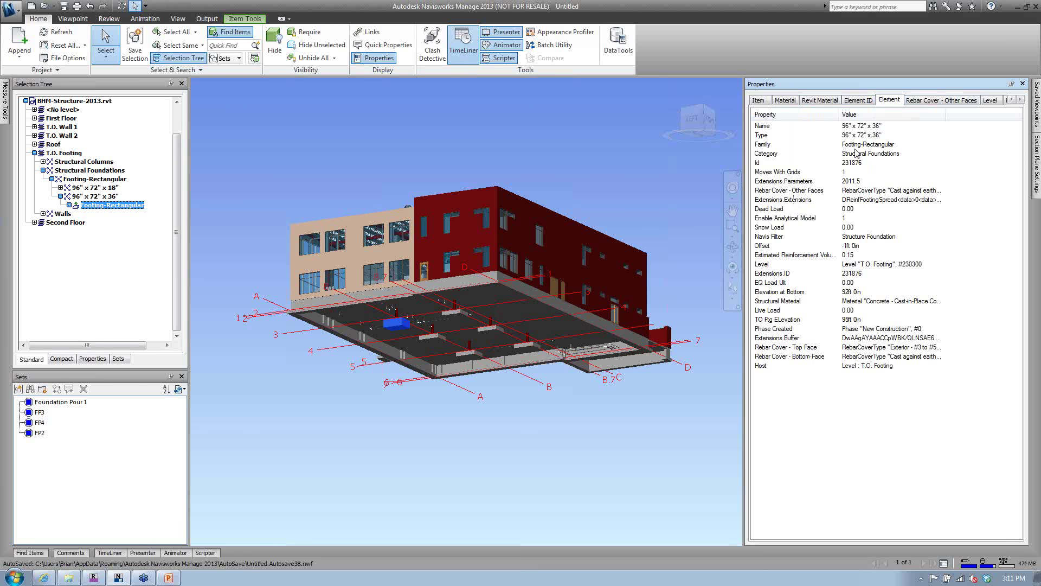
{"action": "left_click", "coordinate": [858, 100]}
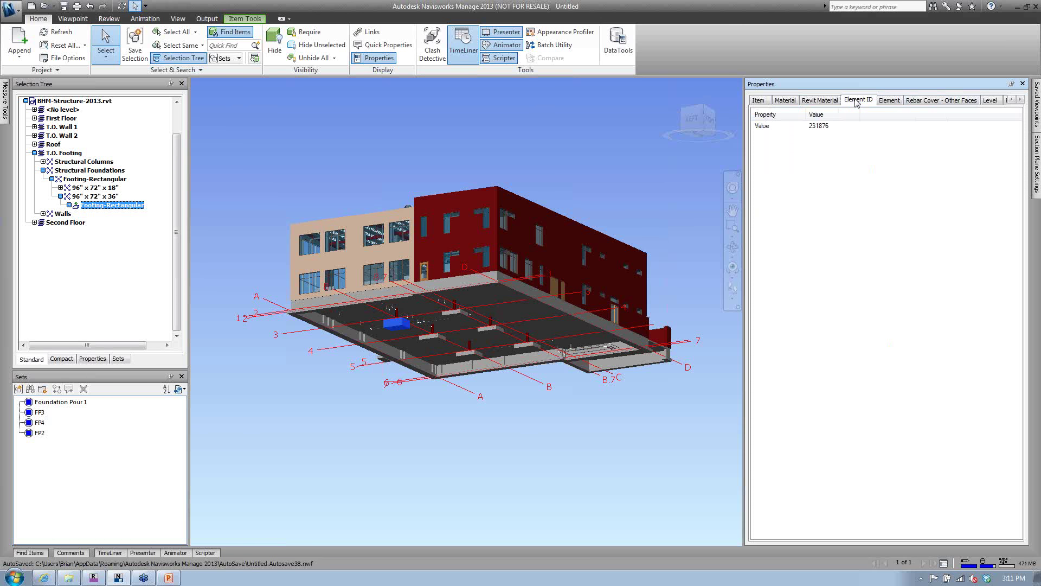
{"action": "left_click", "coordinate": [887, 100]}
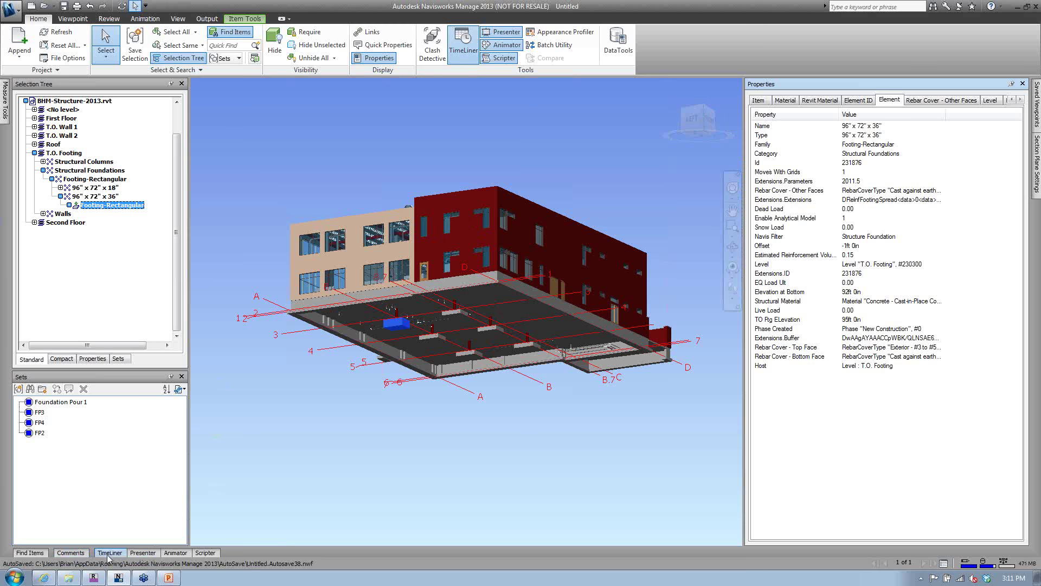
- Open the Find Items window, and reselect the rectangular footing at grid intersection B-3 after checking the window and workspace lists
{"action": "left_click", "coordinate": [48, 552]}
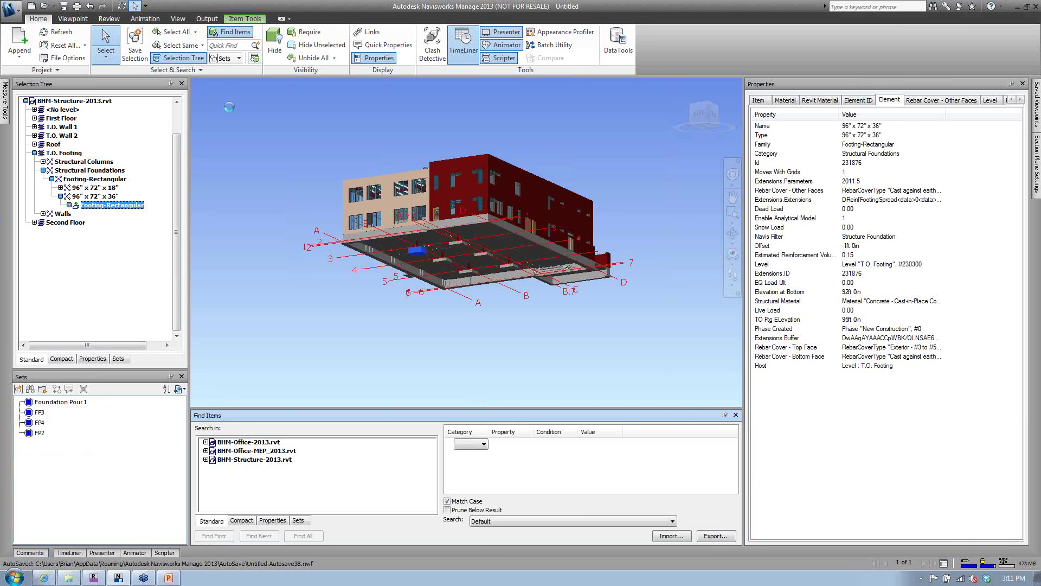
{"action": "left_click", "coordinate": [178, 19]}
{"action": "left_click", "coordinate": [407, 44]}
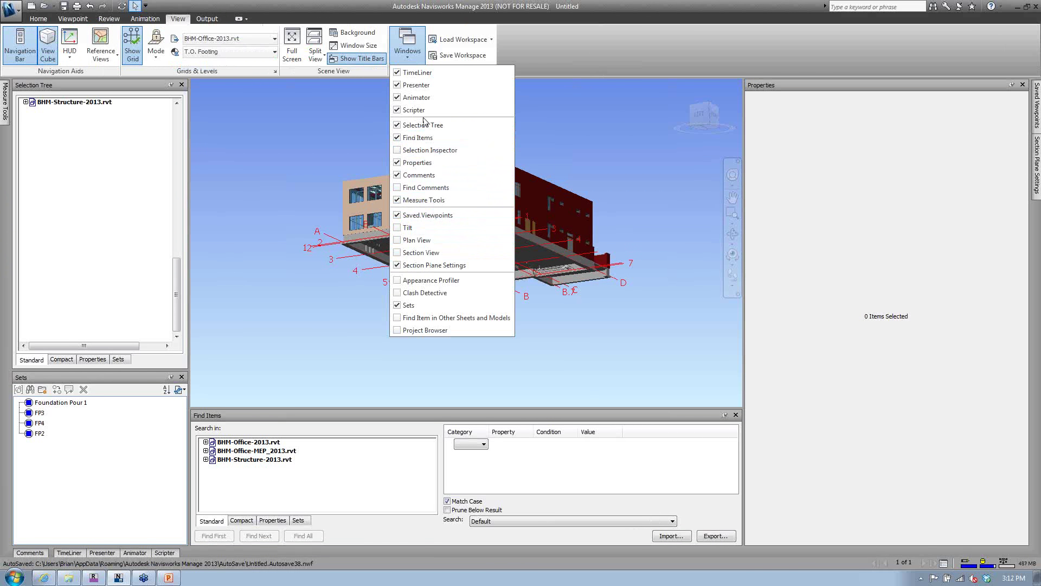
{"action": "left_click", "coordinate": [456, 43]}
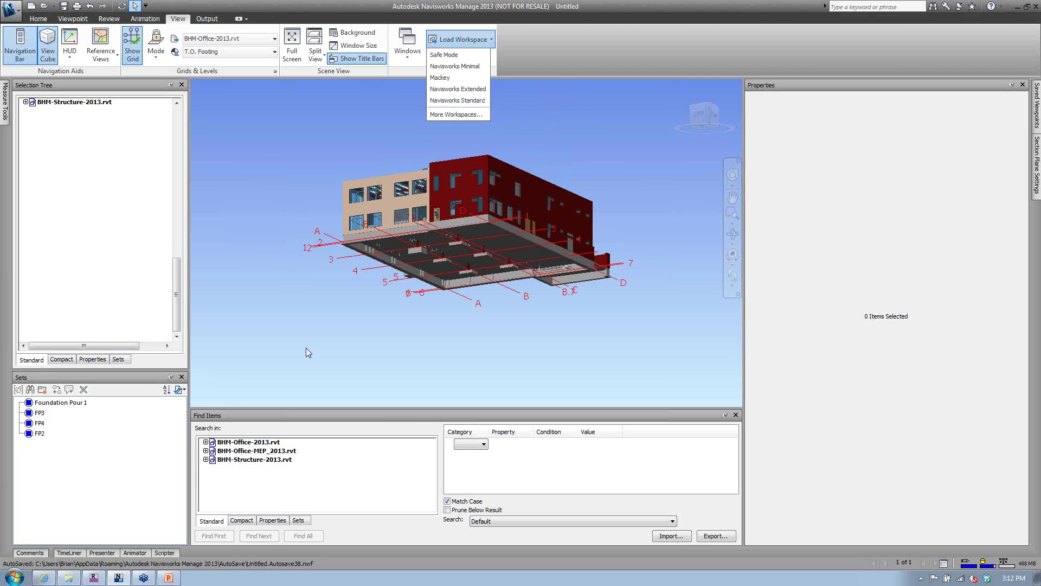
{"action": "key", "text": "Escape"}
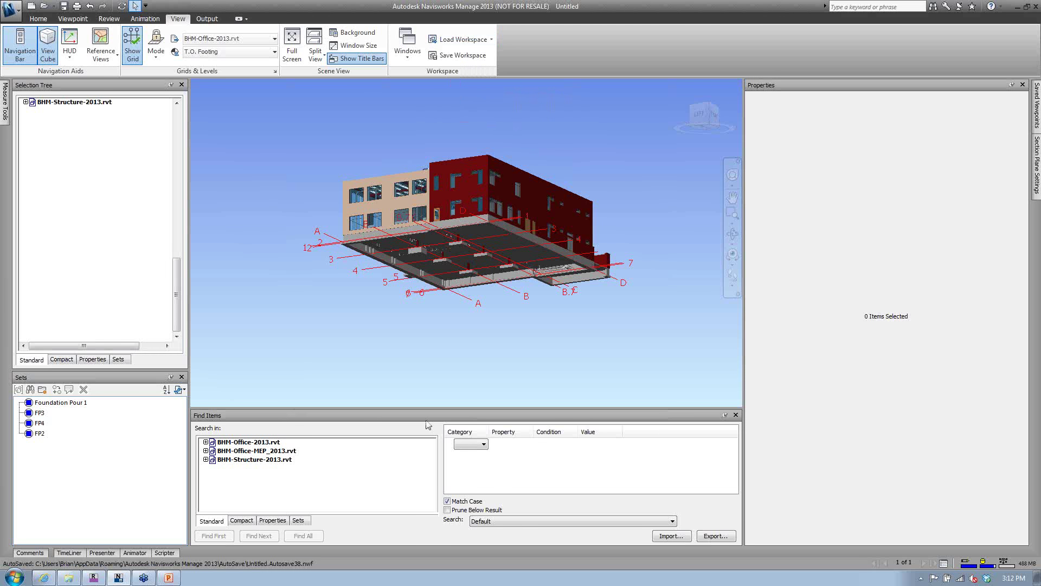
{"action": "left_click", "coordinate": [421, 249]}
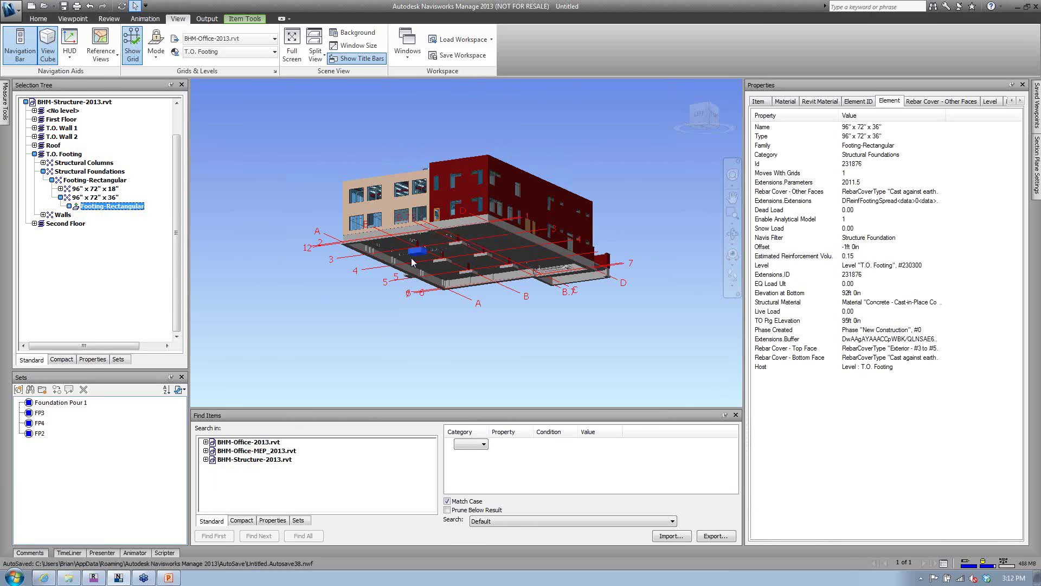
- Widen the category column of the search criteria in Find Items, and set the first condition's category to Element
{"action": "left_click", "coordinate": [895, 103]}
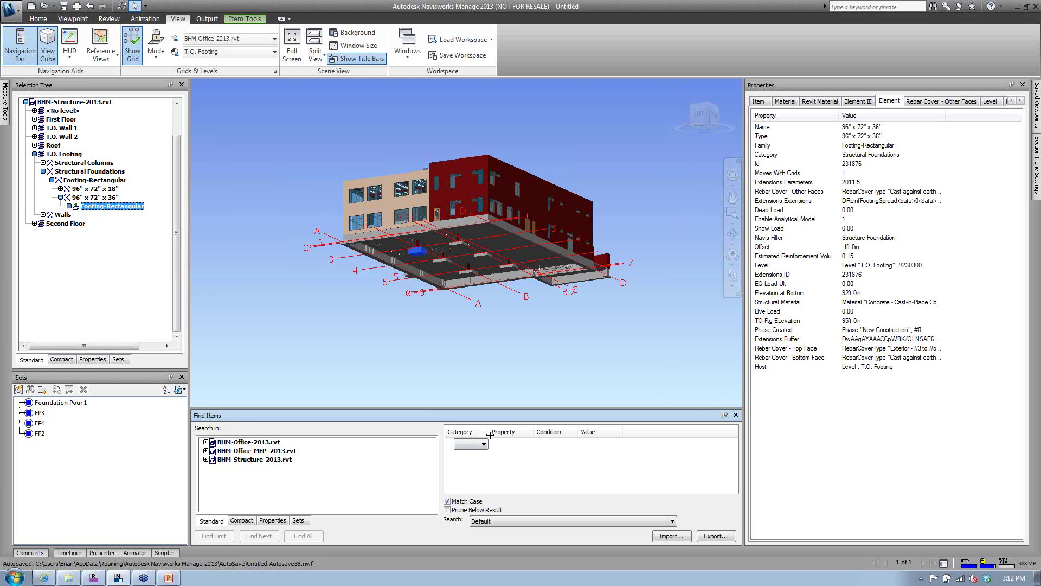
{"action": "left_click_drag", "start_coordinate": [488, 432], "coordinate": [501, 432]}
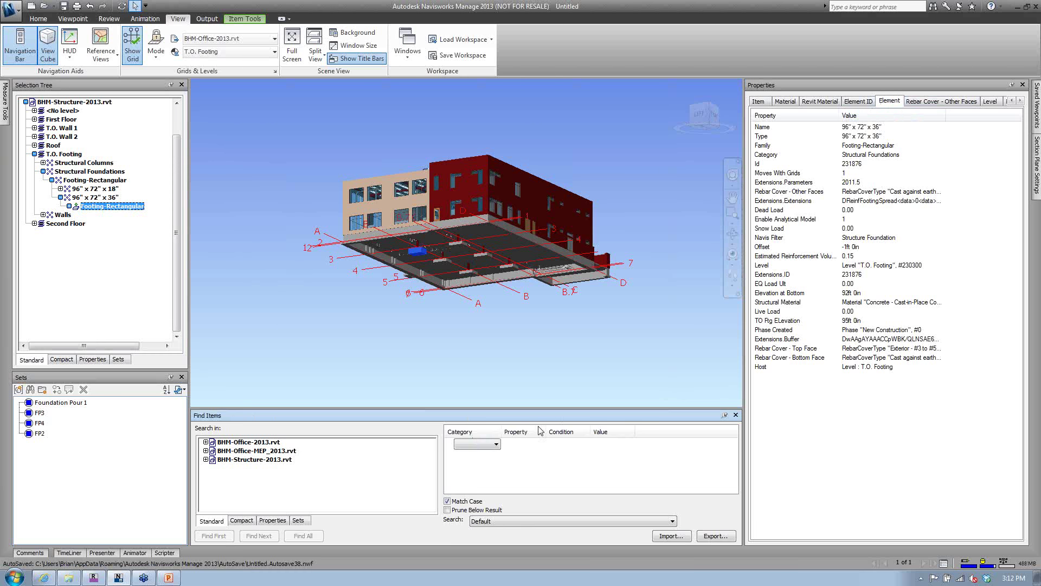
{"action": "left_click", "coordinate": [494, 445]}
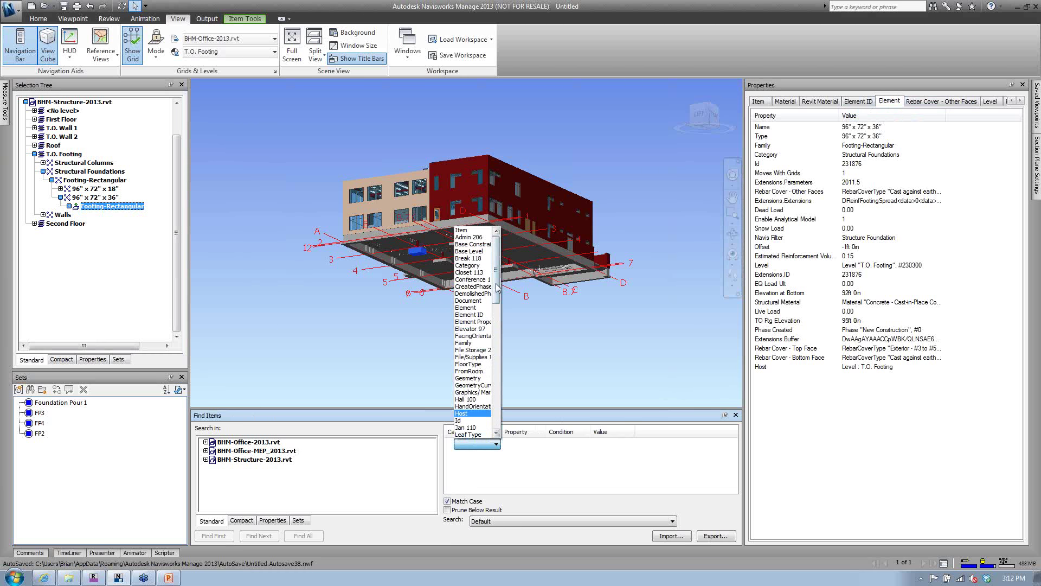
{"action": "left_click", "coordinate": [507, 469]}
{"action": "left_click_drag", "start_coordinate": [501, 432], "coordinate": [521, 432]}
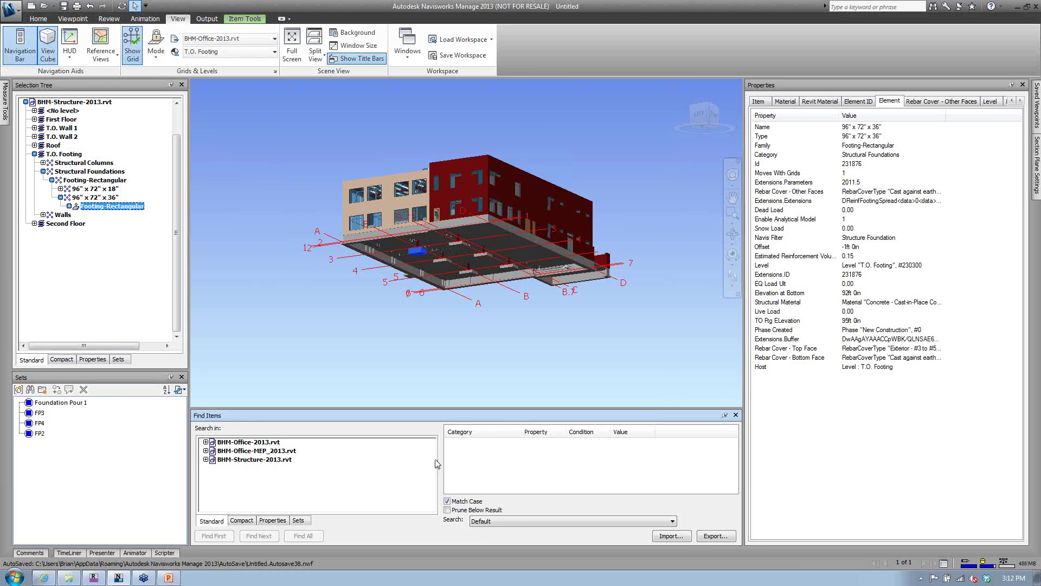
{"action": "left_click", "coordinate": [512, 445]}
{"action": "left_click", "coordinate": [516, 445]}
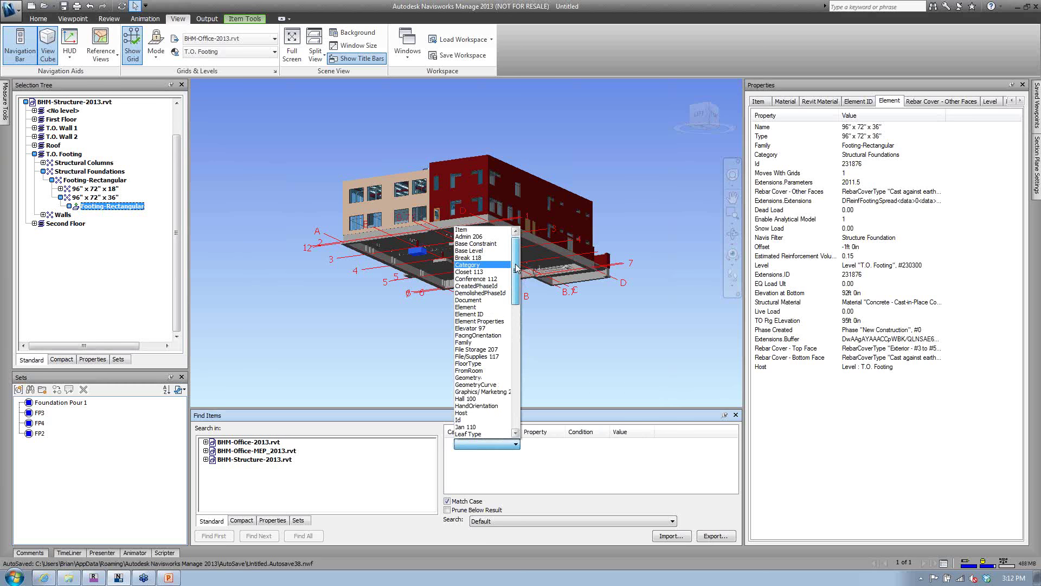
{"action": "mouse_move", "coordinate": [517, 268]}
{"action": "left_mouse_down"}
{"action": "mouse_move", "coordinate": [518, 346]}
{"action": "mouse_move", "coordinate": [518, 256]}
{"action": "left_mouse_up"}
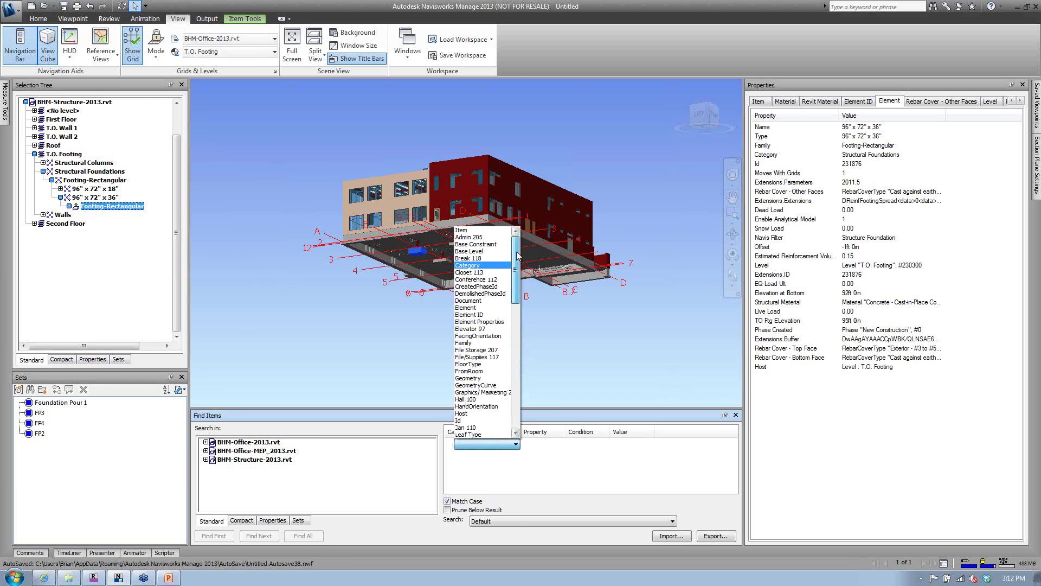
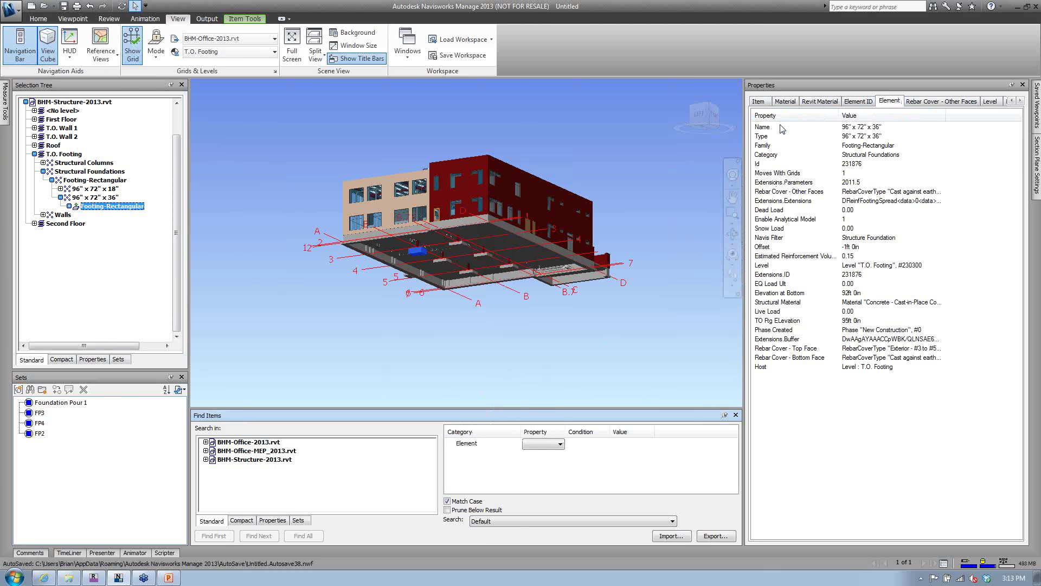
- Widen the property column of the search criteria, and set the Element condition's property to Category
{"action": "left_click_drag", "start_coordinate": [567, 431], "coordinate": [579, 432]}
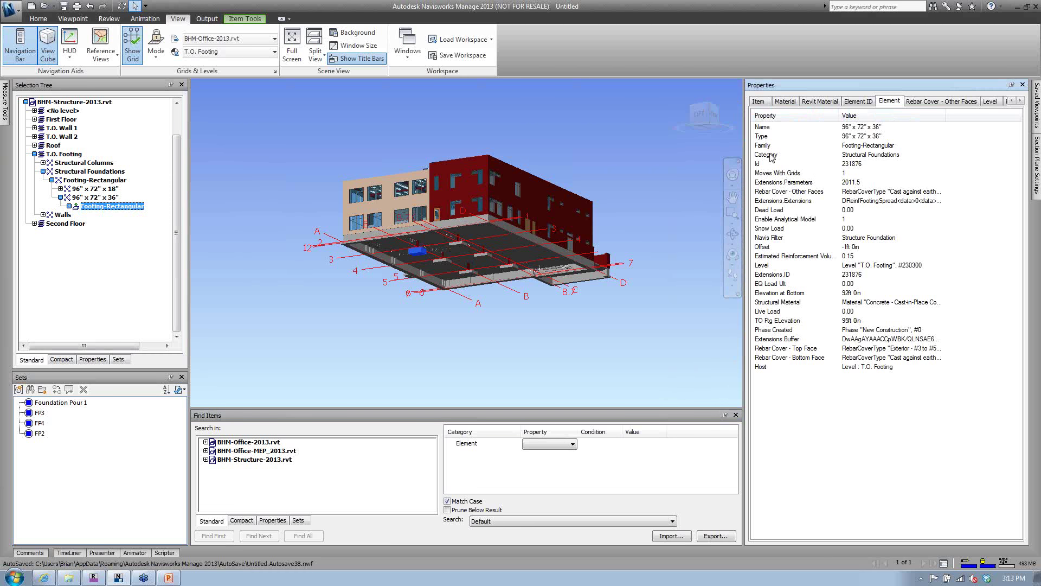
{"action": "left_click", "coordinate": [572, 444]}
{"action": "left_click", "coordinate": [572, 445]}
{"action": "left_click", "coordinate": [572, 445]}
{"action": "left_click", "coordinate": [567, 420]}
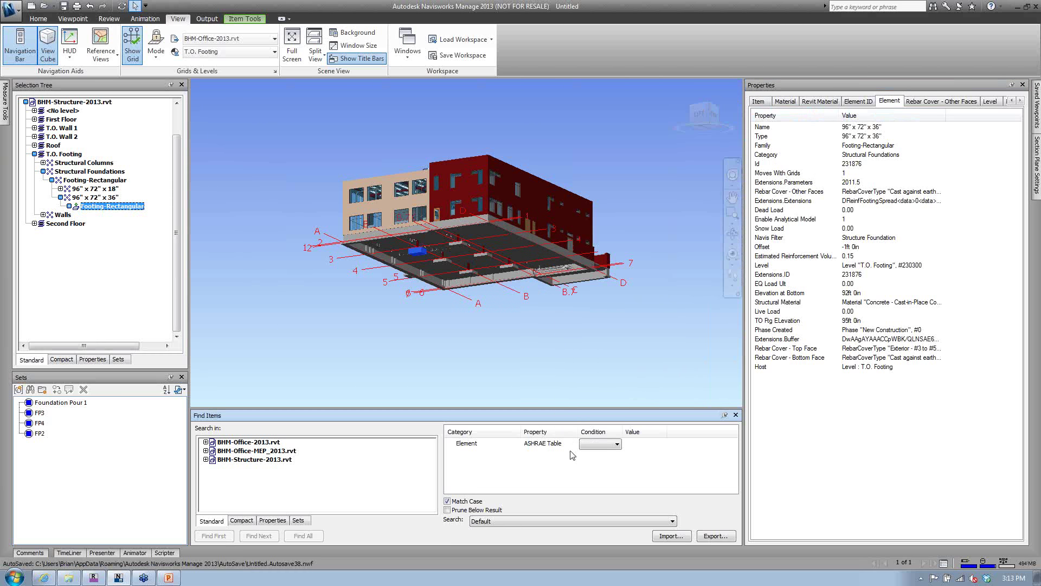
{"action": "left_click", "coordinate": [573, 445]}
{"action": "key", "text": "s"}
{"action": "left_click_drag", "start_coordinate": [572, 380], "coordinate": [574, 395]}
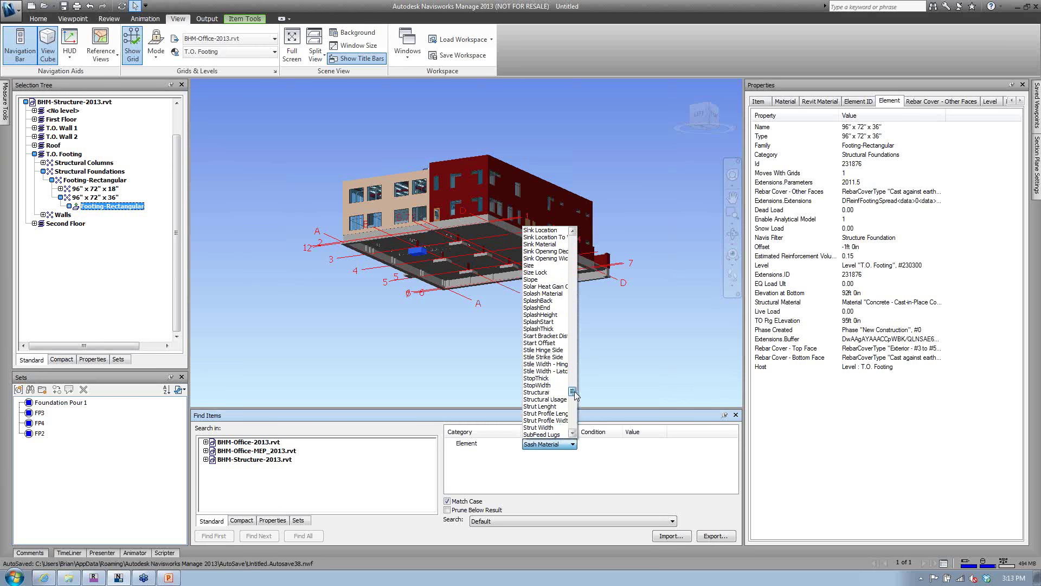
{"action": "left_click_drag", "start_coordinate": [574, 395], "coordinate": [583, 255]}
{"action": "left_click", "coordinate": [544, 364]}
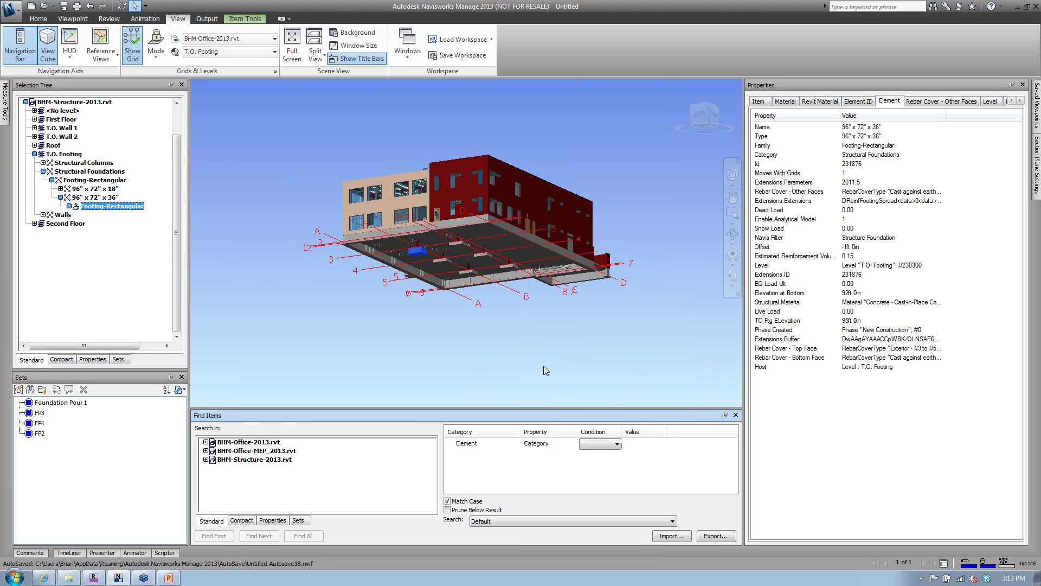
- Complete the search condition with the equals operator and the value Structural Foundations, widening the value column
{"action": "left_click", "coordinate": [618, 444]}
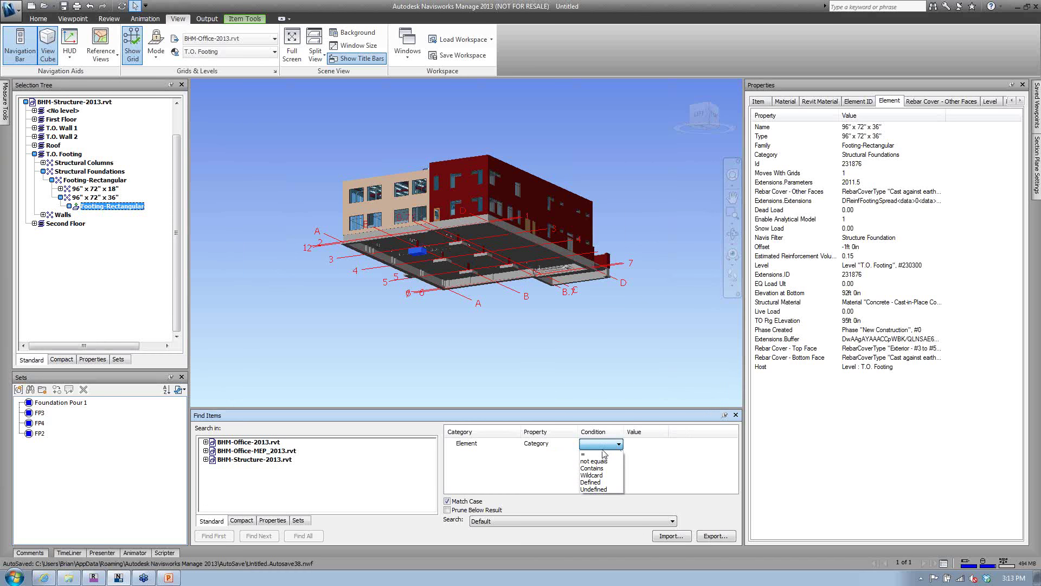
{"action": "left_click", "coordinate": [602, 454]}
{"action": "left_click_drag", "start_coordinate": [669, 434], "coordinate": [727, 434]}
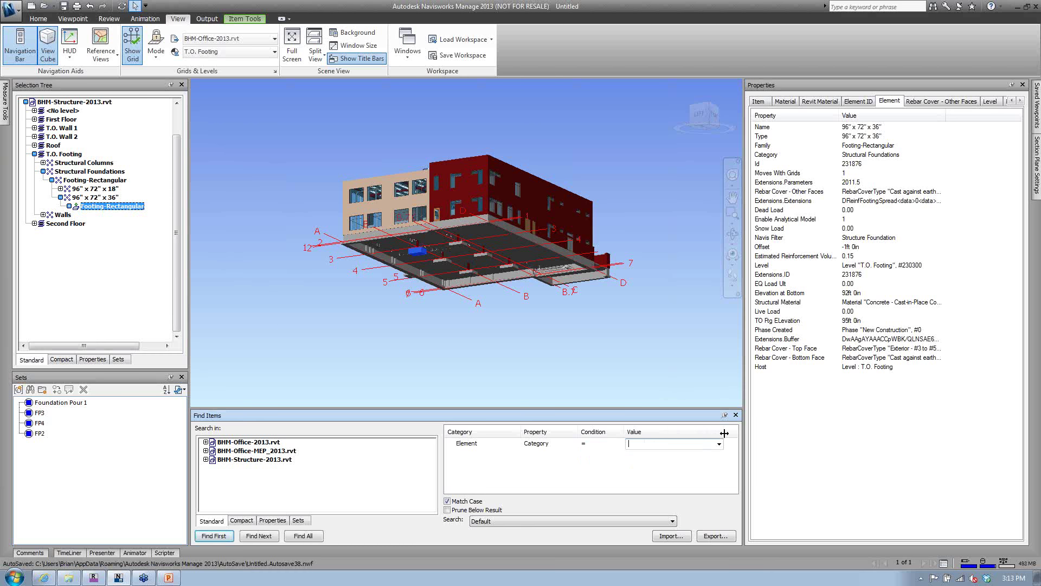
{"action": "left_click", "coordinate": [719, 444]}
{"action": "type", "text": "s"}
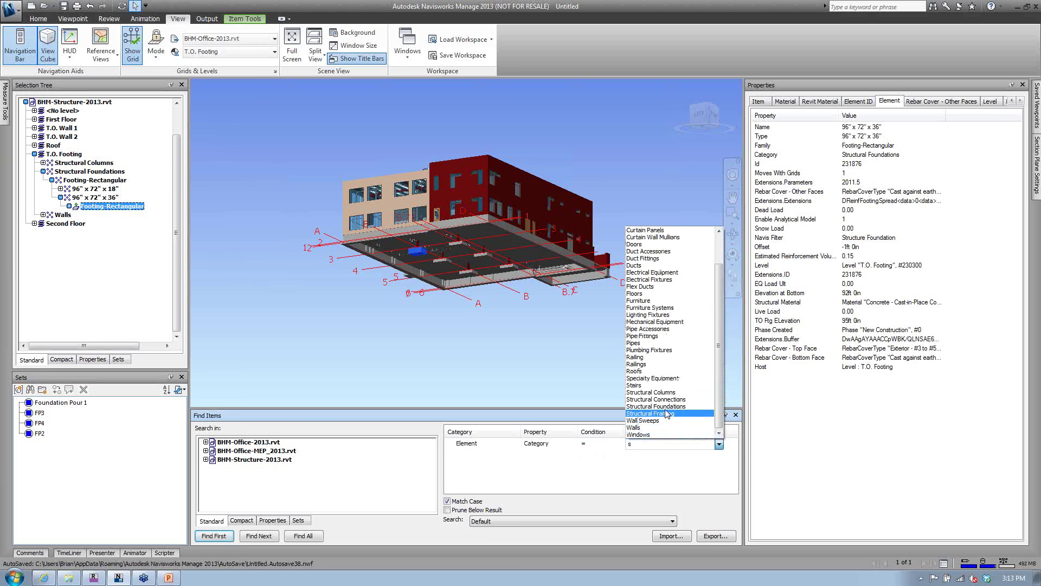
{"action": "left_click", "coordinate": [659, 406]}
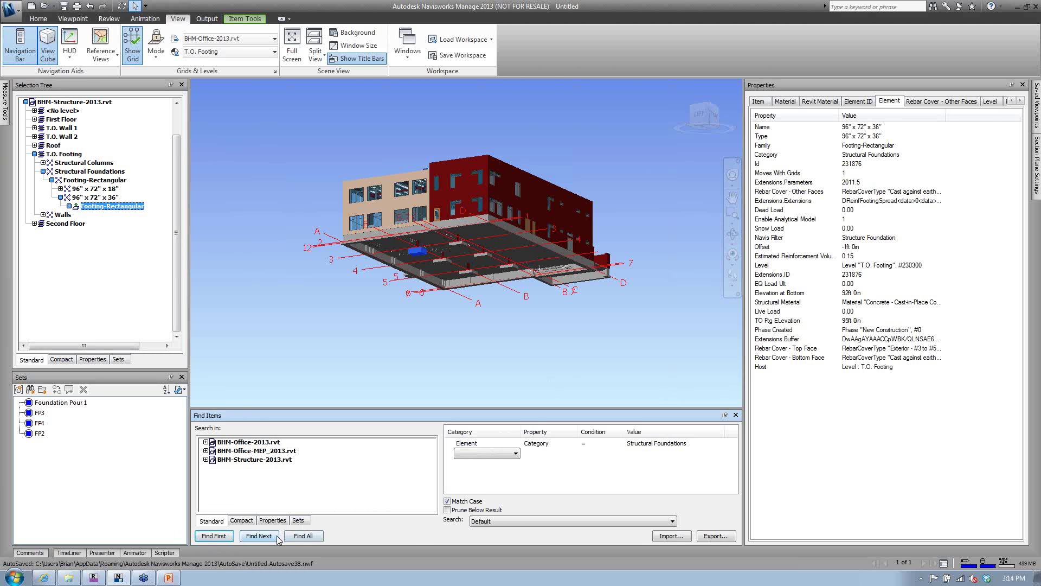
- Find all items matching the condition, and save the search as a search set named Structural Foundations
{"action": "left_click", "coordinate": [295, 536]}
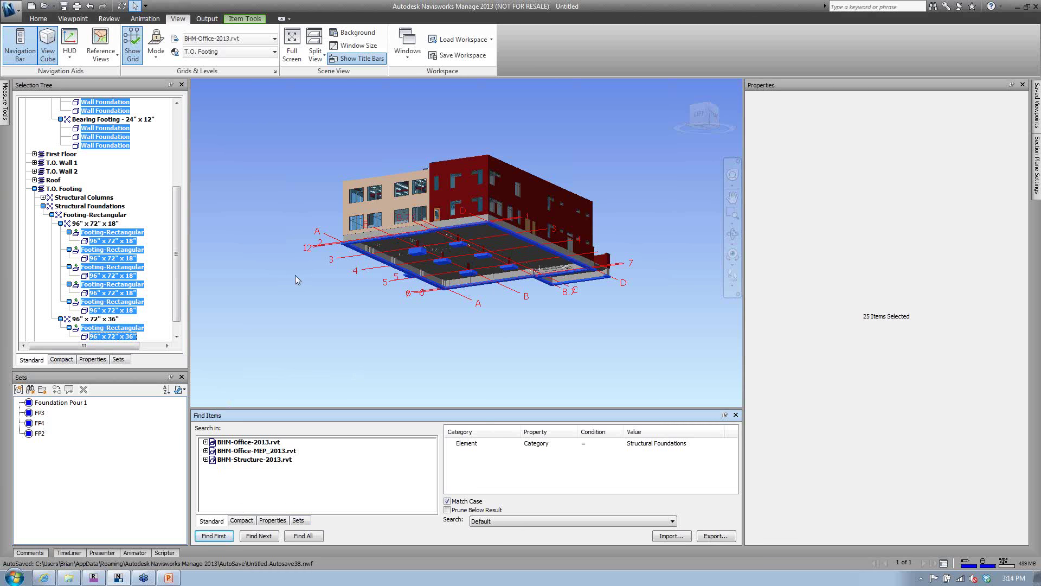
{"action": "left_click", "coordinate": [31, 390]}
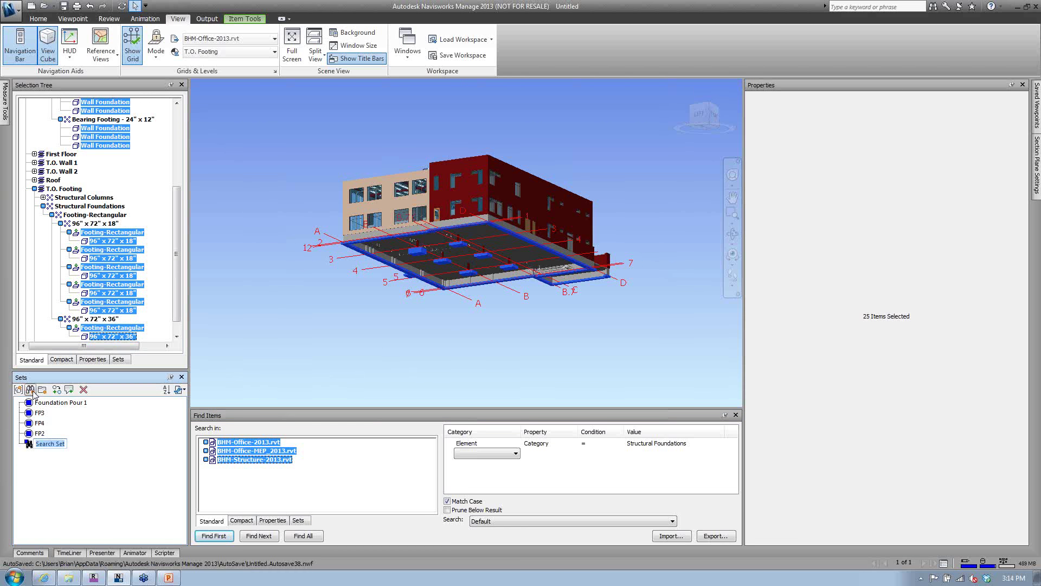
{"action": "type", "text": "Structural Foundations"}
{"action": "key", "text": "Return"}
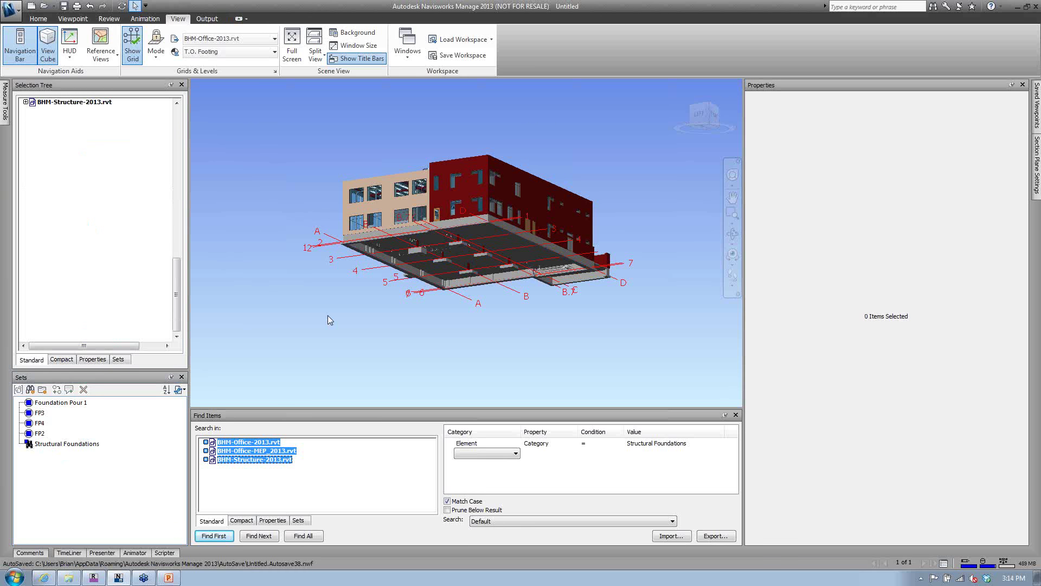
- Isolate the Structural Foundations search set by hiding all unselected items, accepting the change to all instances, and clear the selection
{"action": "left_click", "coordinate": [84, 445]}
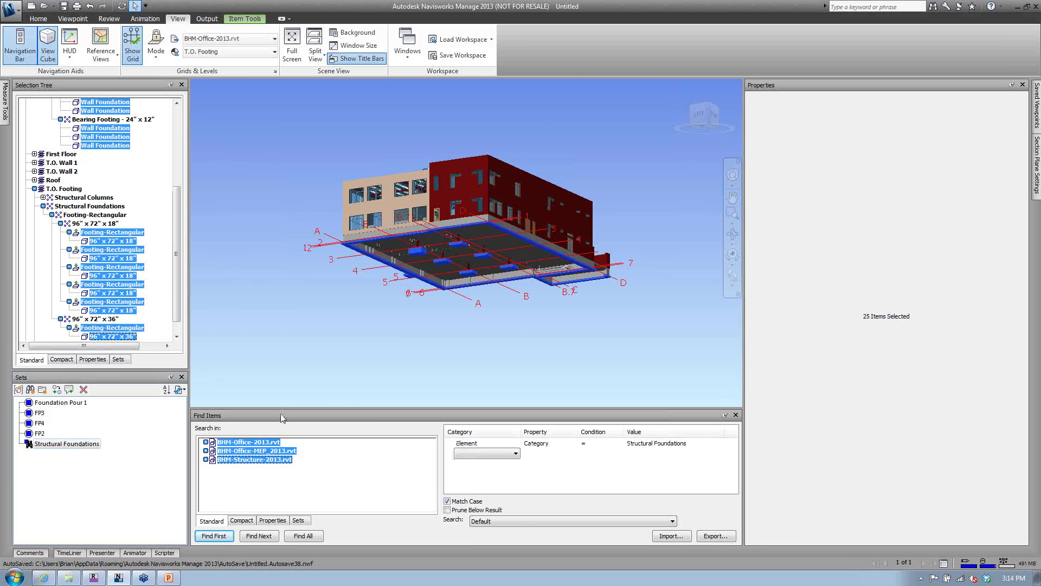
{"action": "mouse_move", "coordinate": [347, 299]}
{"action": "middle_mouse_down", "text": "shift"}
{"action": "mouse_move", "coordinate": [360, 344]}
{"action": "mouse_move", "coordinate": [339, 276]}
{"action": "mouse_move", "coordinate": [329, 283]}
{"action": "middle_mouse_up", "text": "shift"}
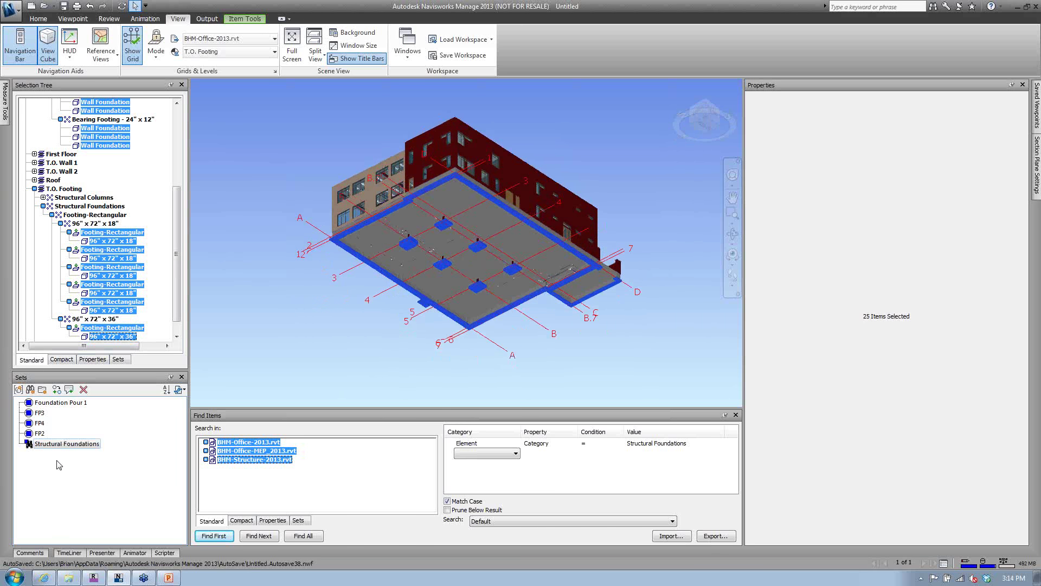
{"action": "left_click", "coordinate": [38, 19]}
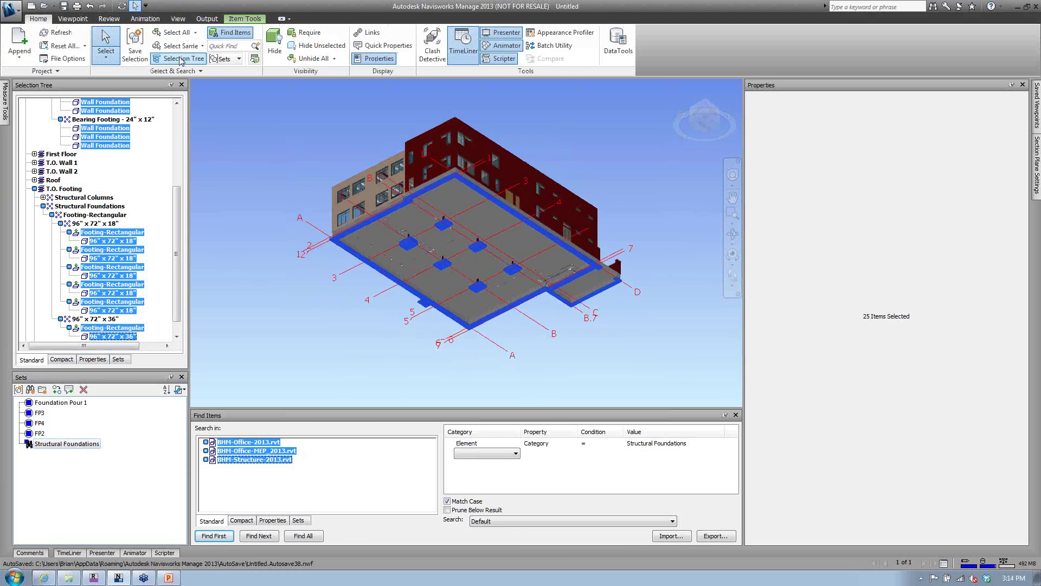
{"action": "left_click", "coordinate": [327, 48]}
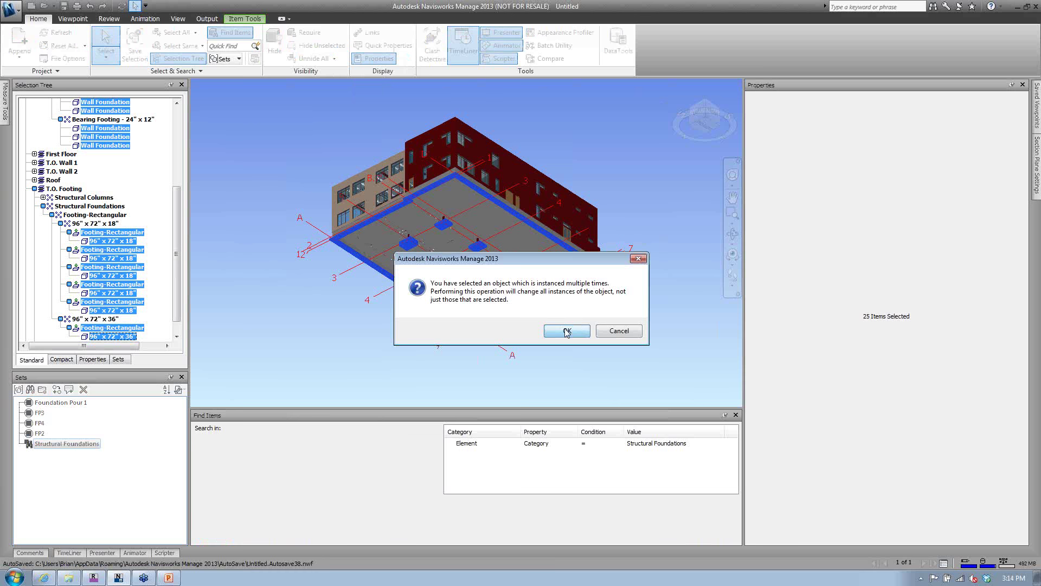
{"action": "left_click", "coordinate": [561, 330]}
{"action": "middle_click_drag", "start_coordinate": [396, 327], "coordinate": [426, 302], "text": "shift"}
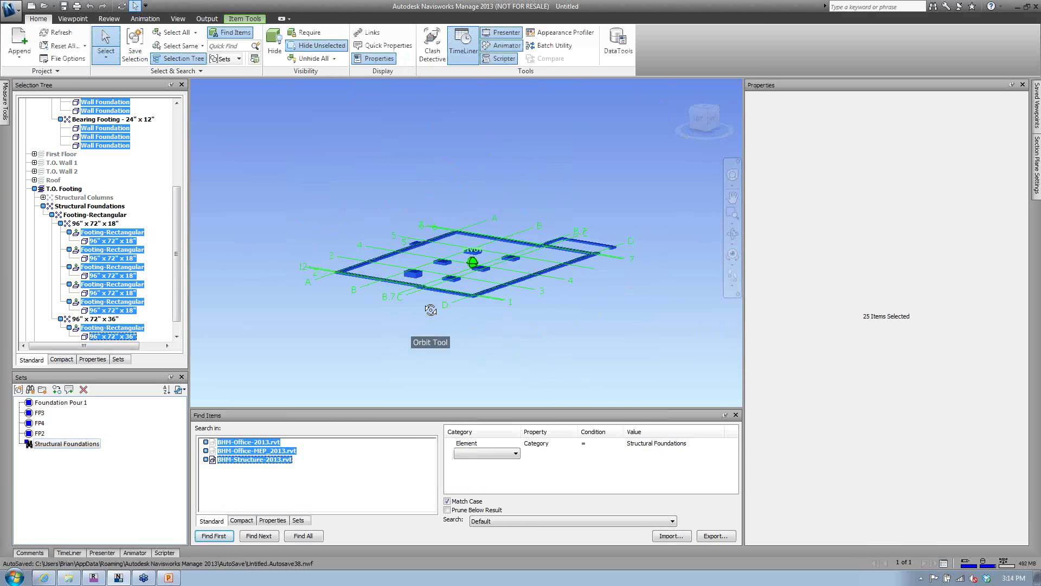
{"action": "key", "text": "Escape"}
{"action": "scroll", "coordinate": [428, 301], "scroll_direction": "up", "scroll_amount": 2}
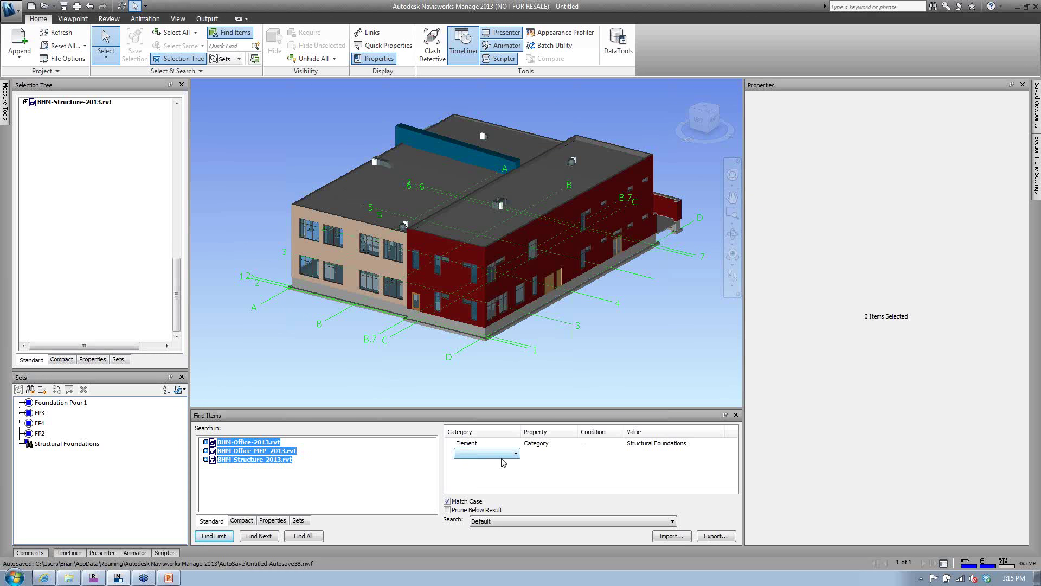
- Recall the Structural Foundations search set, change the condition's value to Structural Columns, and find all matching items
{"action": "left_click", "coordinate": [65, 444]}
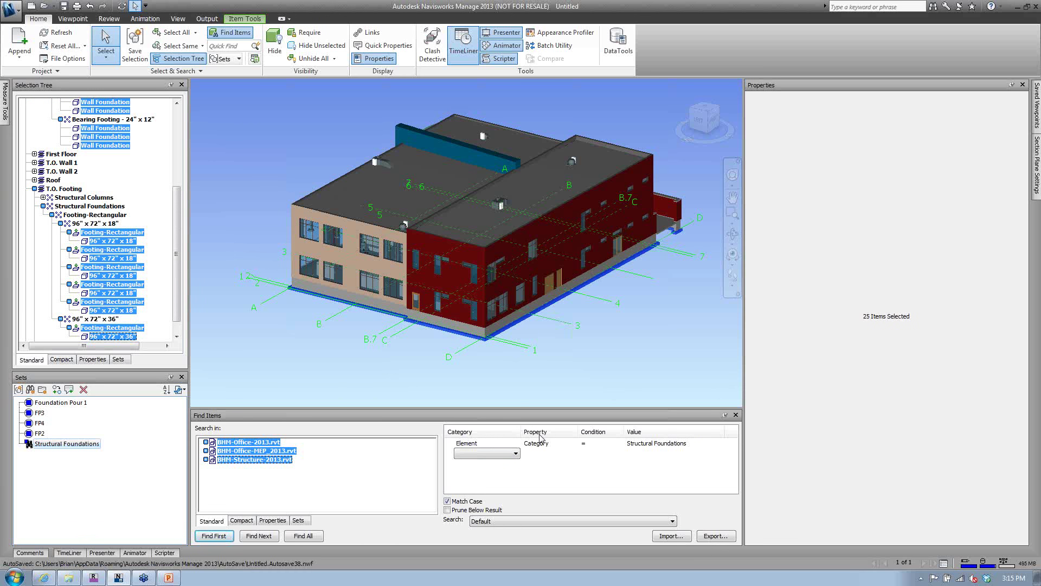
{"action": "left_click", "coordinate": [704, 443]}
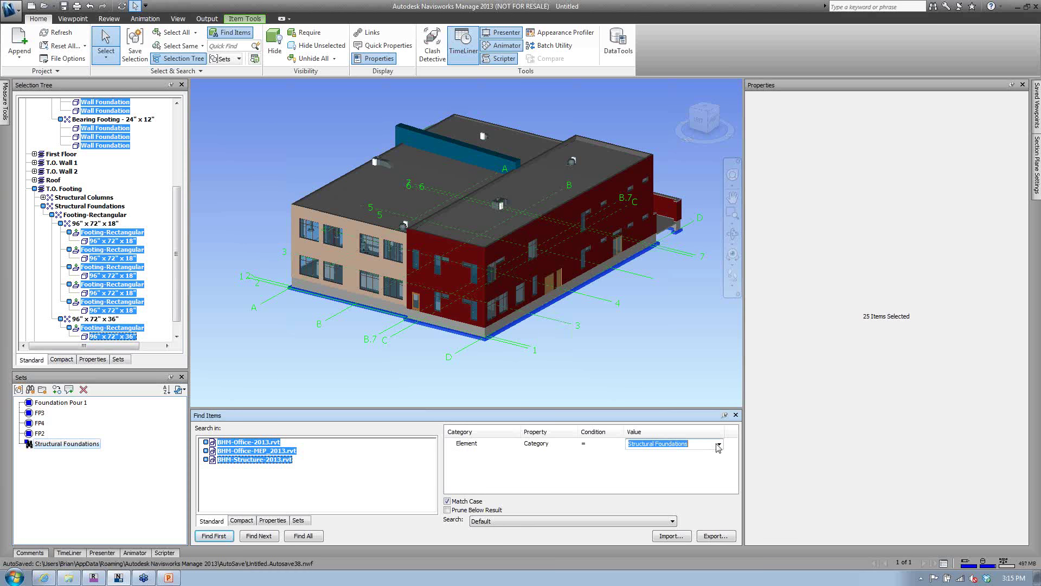
{"action": "left_click", "coordinate": [719, 444]}
{"action": "left_click", "coordinate": [668, 399]}
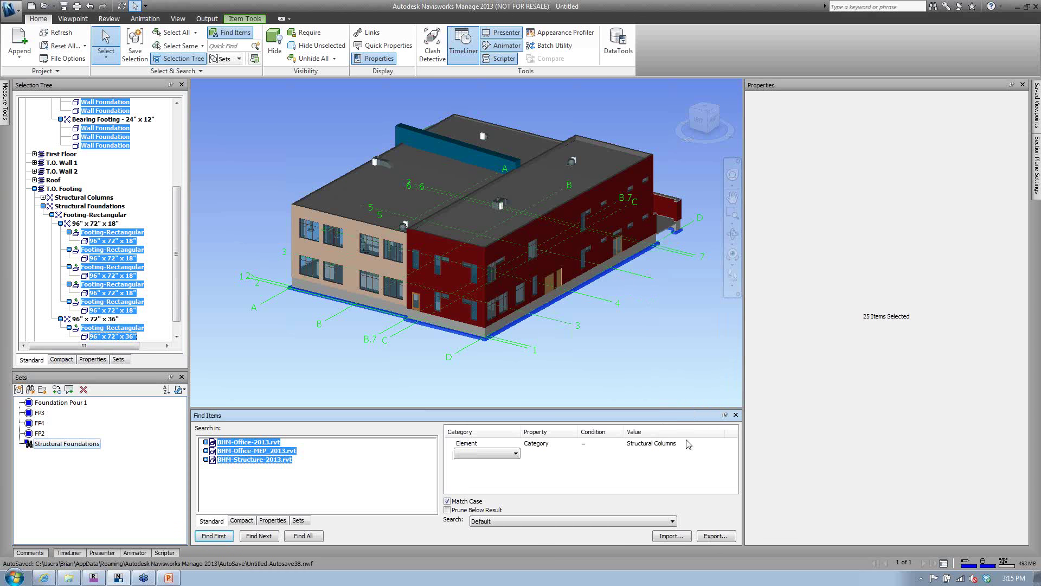
{"action": "left_click", "coordinate": [297, 535]}
- Save the current search as a new search set named Structural Columns, and clear the selection
{"action": "left_click", "coordinate": [30, 389]}
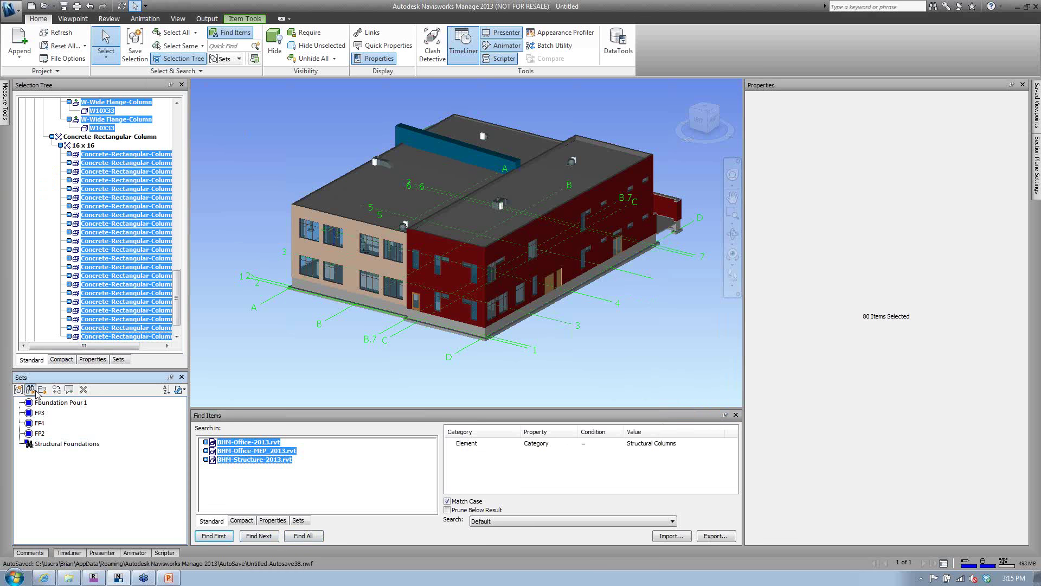
{"action": "type", "text": "Stru"}
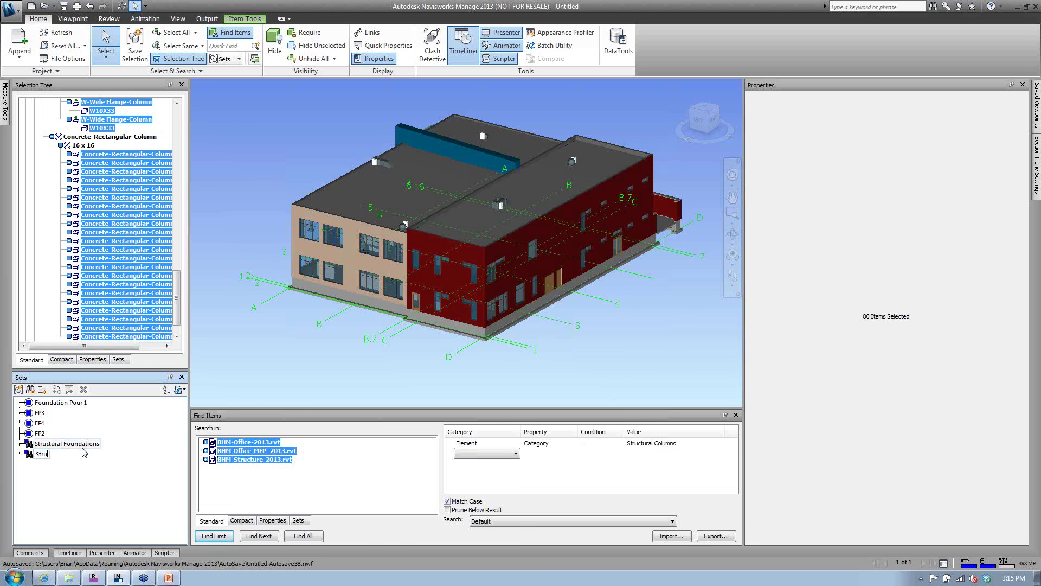
{"action": "type", "text": "ctural Columns"}
{"action": "key", "text": "Return"}
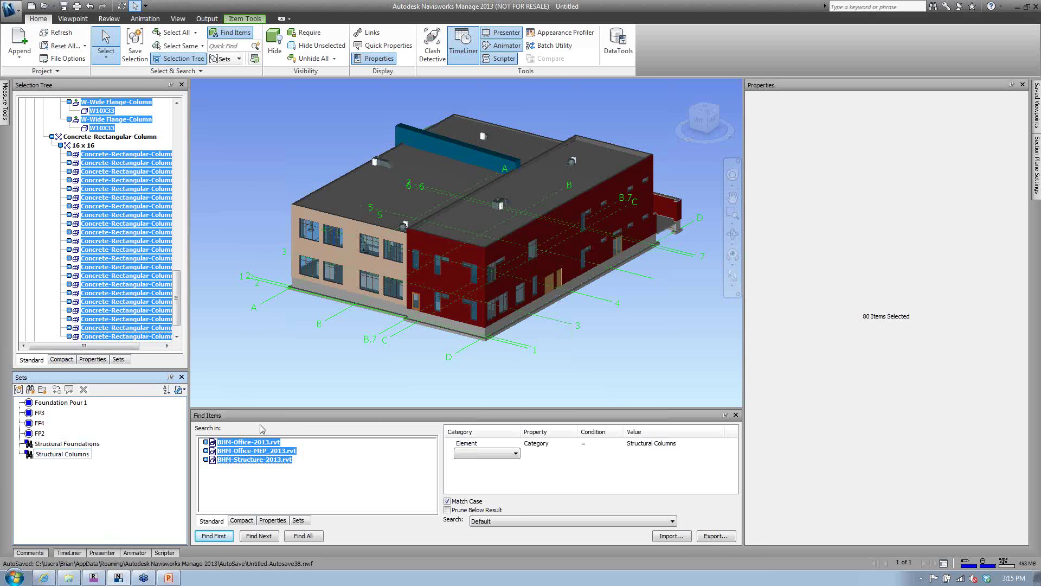
{"action": "left_click", "coordinate": [203, 325]}
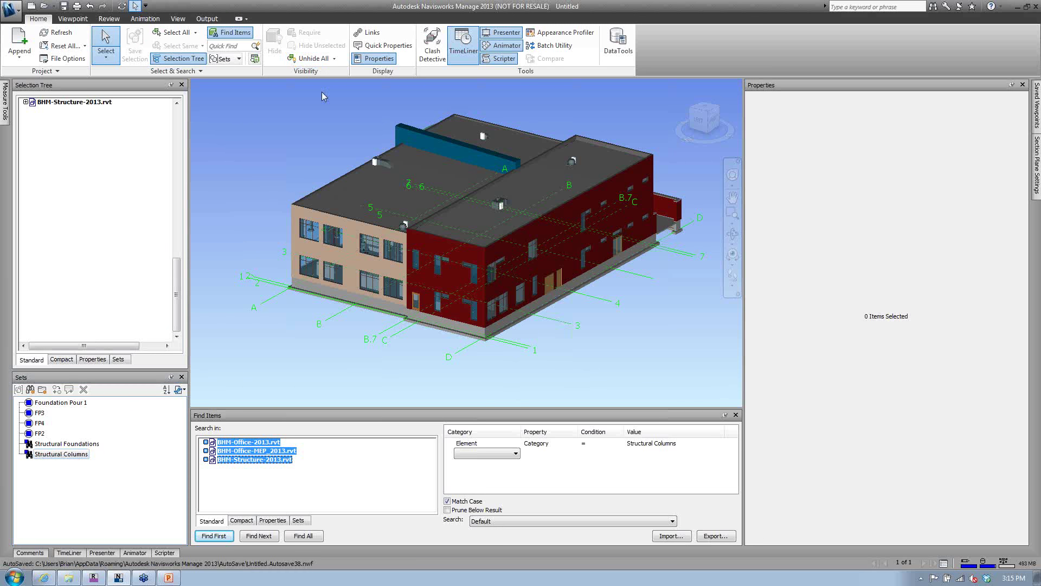
- Dock the Find Items window across the full width, and isolate the Structural Columns search set by hiding all unselected items
{"action": "left_click_drag", "start_coordinate": [246, 414], "coordinate": [499, 533]}
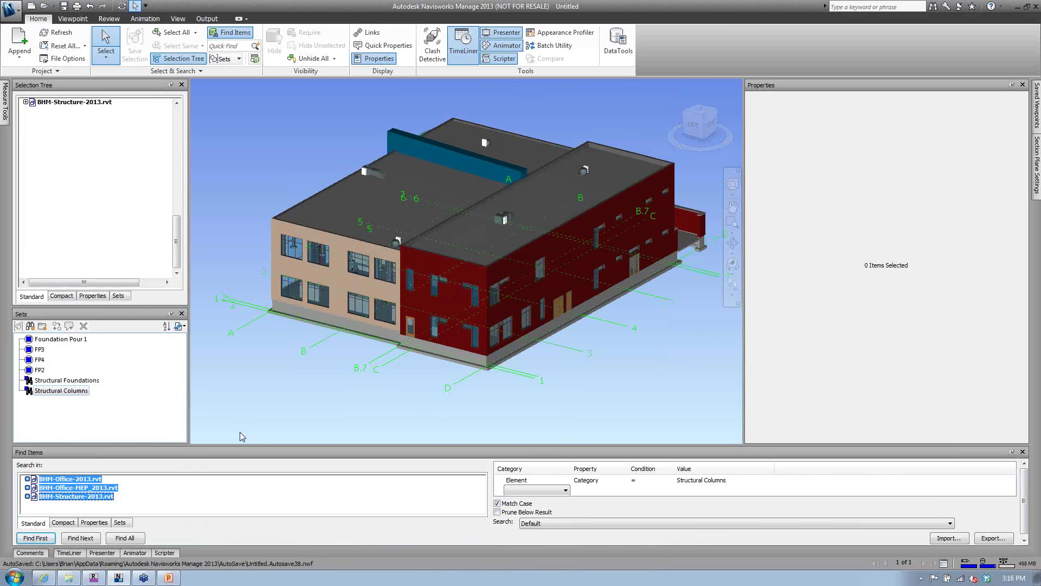
{"action": "left_click", "coordinate": [59, 380]}
{"action": "left_click", "coordinate": [57, 390]}
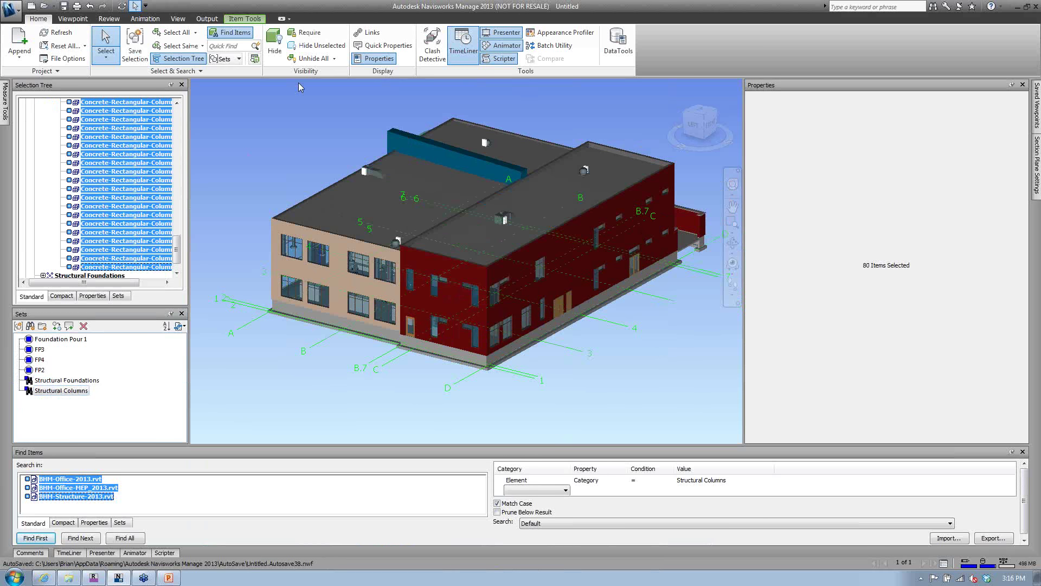
{"action": "left_click", "coordinate": [317, 46]}
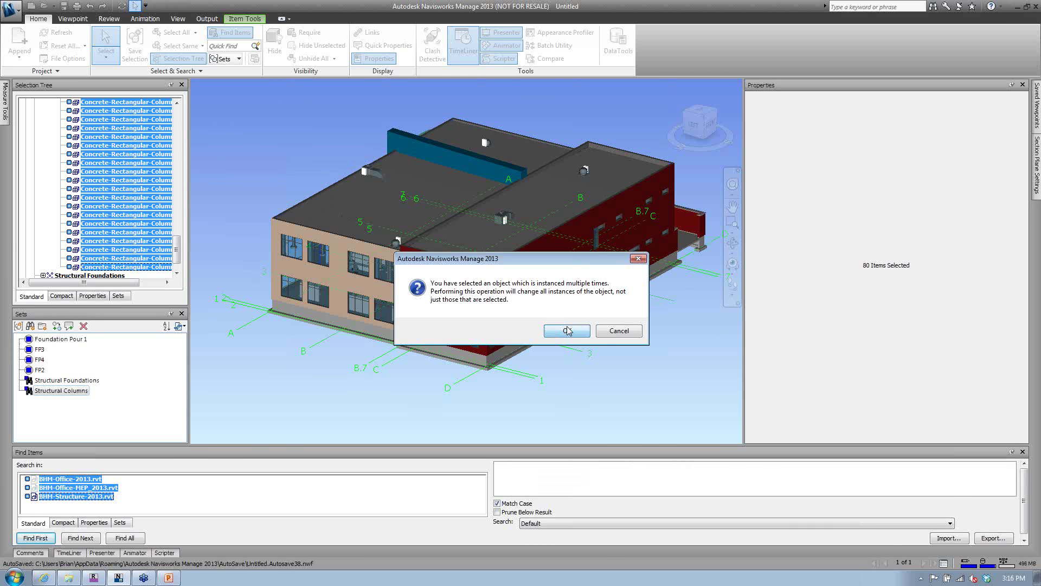
{"action": "left_click", "coordinate": [567, 330]}
{"action": "middle_click_drag", "start_coordinate": [535, 360], "coordinate": [520, 342], "text": "shift"}
{"action": "left_click", "coordinate": [519, 359]}
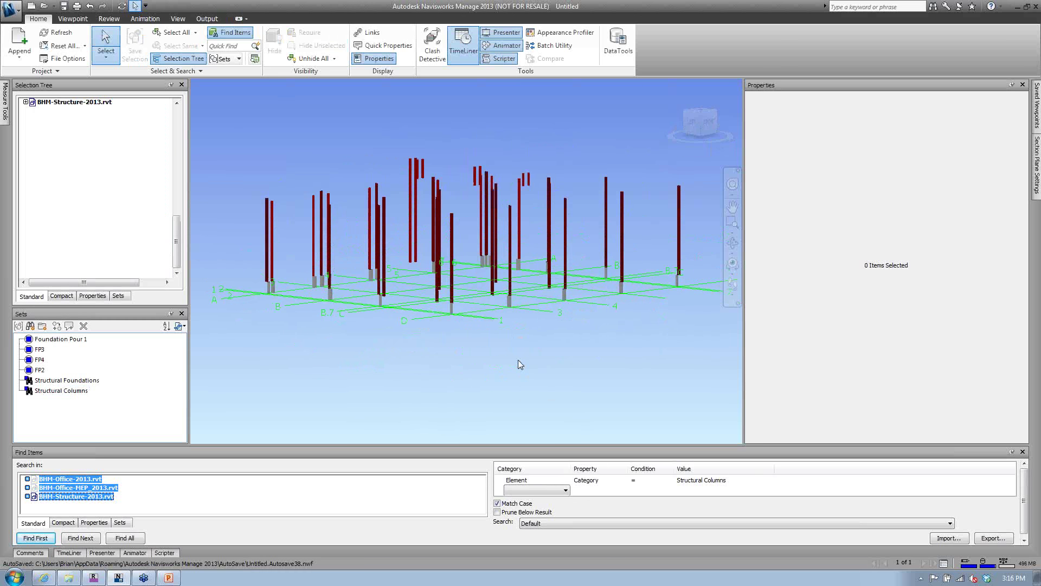
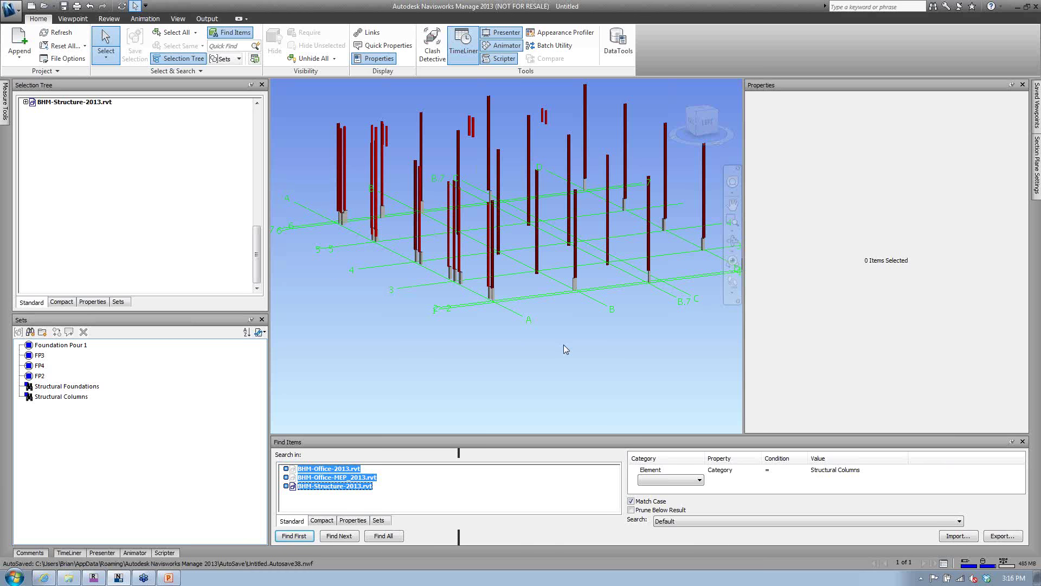
- Change the search condition's value to Walls and find all matching items
{"action": "left_click", "coordinate": [872, 473]}
{"action": "type", "text": "WAk"}
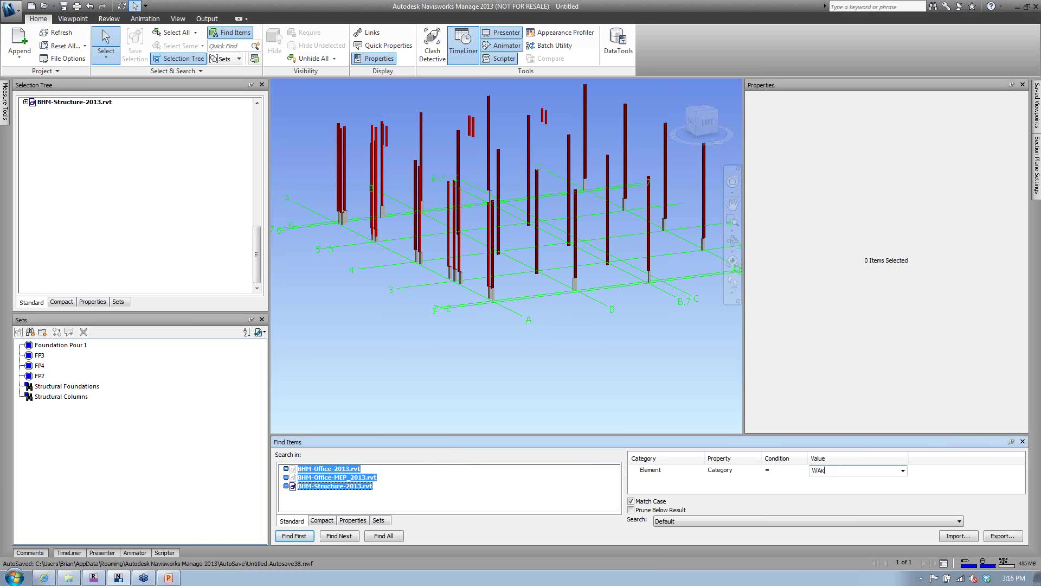
{"action": "type", "text": "lls"}
{"action": "key", "text": "BackSpace"}
{"action": "key", "text": "BackSpace"}
{"action": "key", "text": "BackSpace"}
{"action": "type", "text": "all"}
{"action": "left_click", "coordinate": [383, 536]}
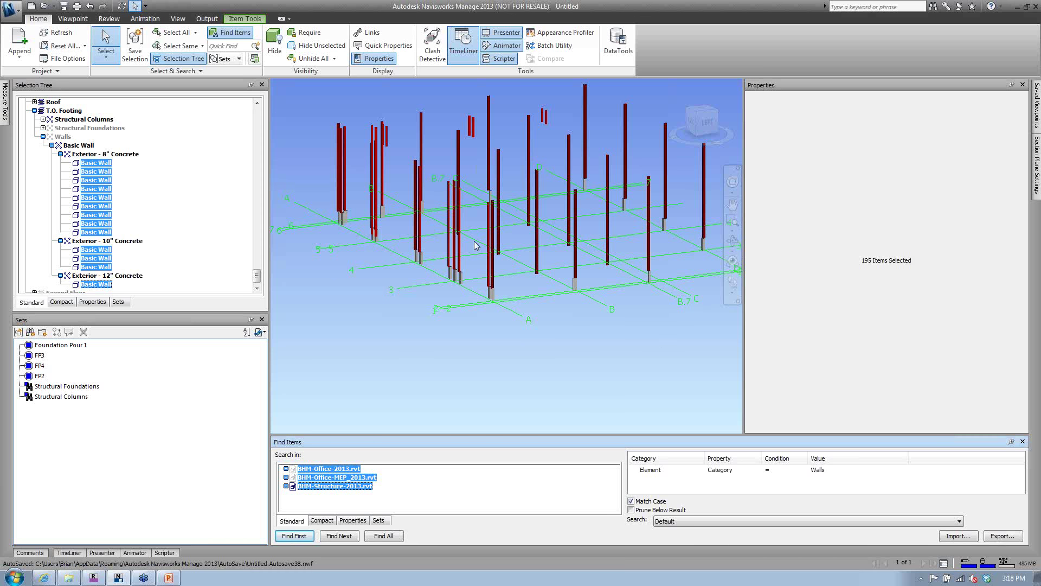
- Unhide all items in the model and run the Walls search again
{"action": "left_click", "coordinate": [331, 59]}
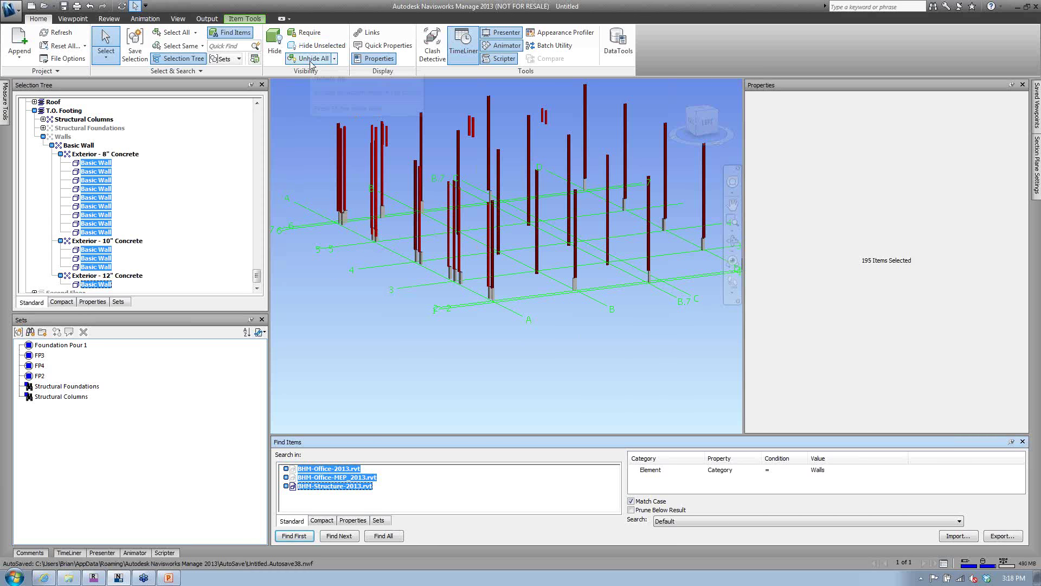
{"action": "left_click", "coordinate": [830, 471]}
{"action": "left_click", "coordinate": [368, 540]}
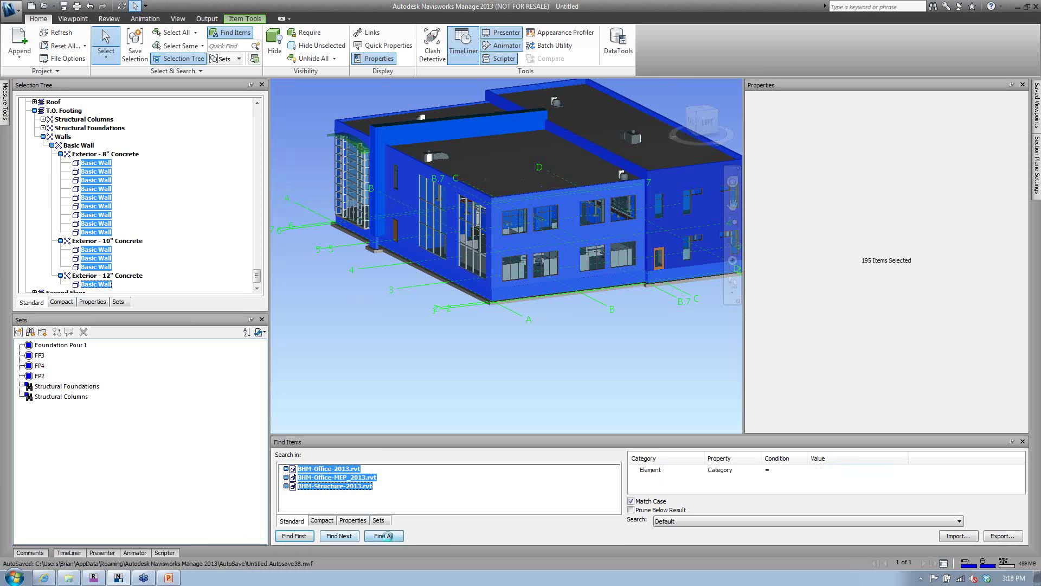
- Save the current search as a new search set named Walls, and clear the selection
{"action": "left_click", "coordinate": [30, 331]}
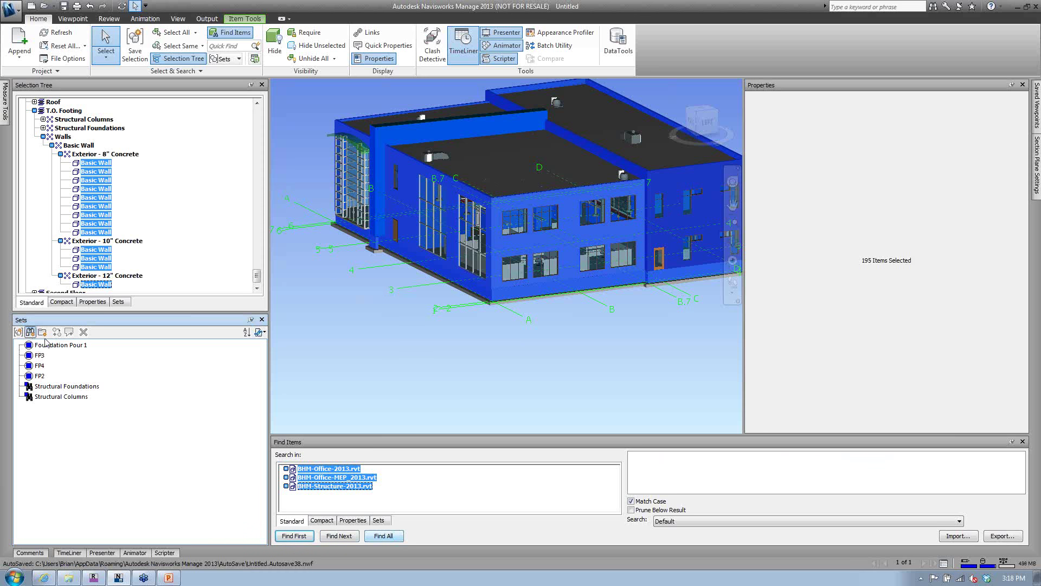
{"action": "type", "text": "Walls"}
{"action": "key", "text": "Return"}
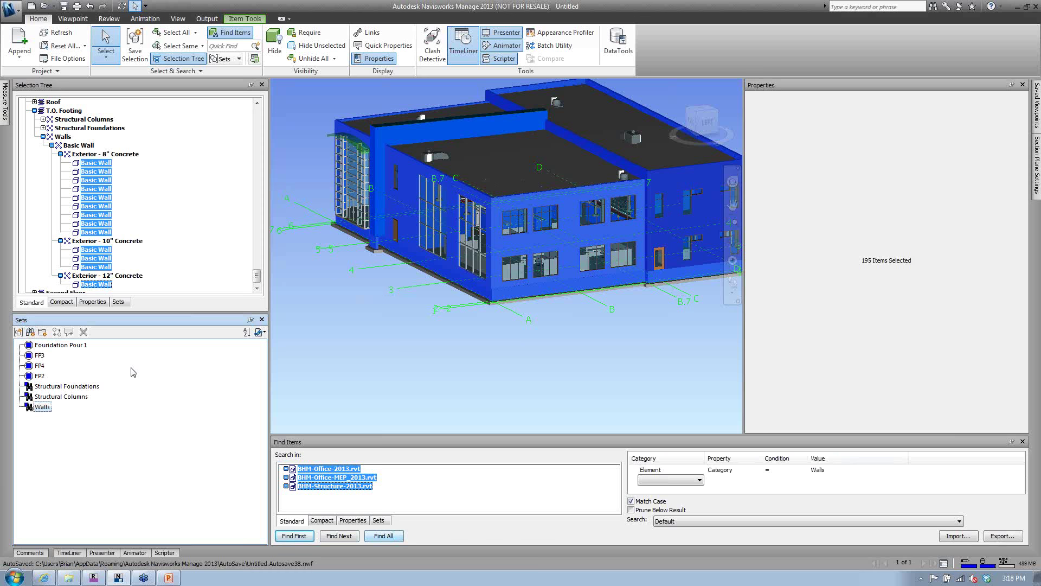
{"action": "left_click", "coordinate": [348, 383]}
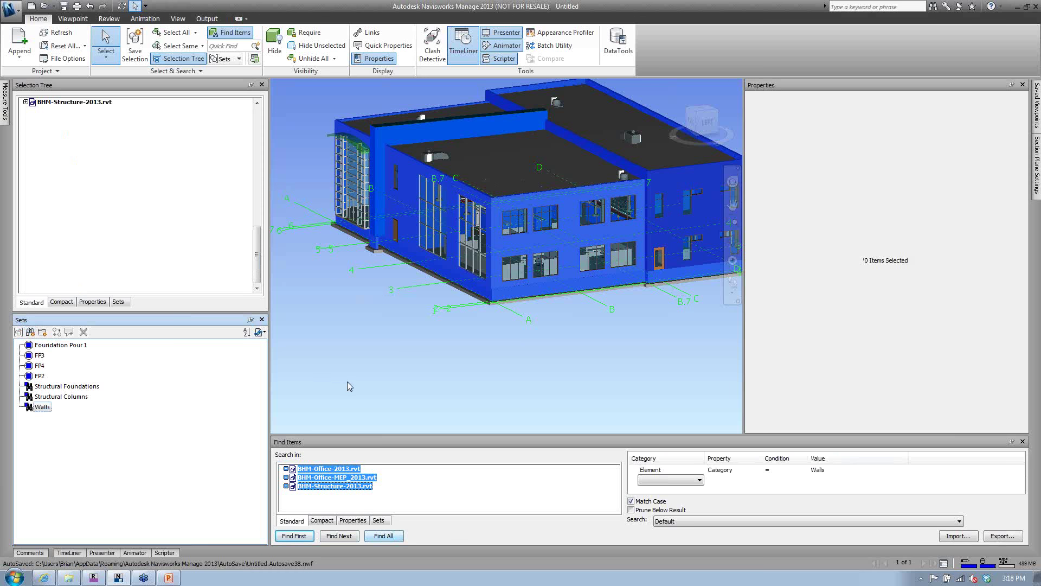
- Recall the Structural Columns and Walls search sets in turn to compare what each one selects
{"action": "left_click", "coordinate": [48, 416]}
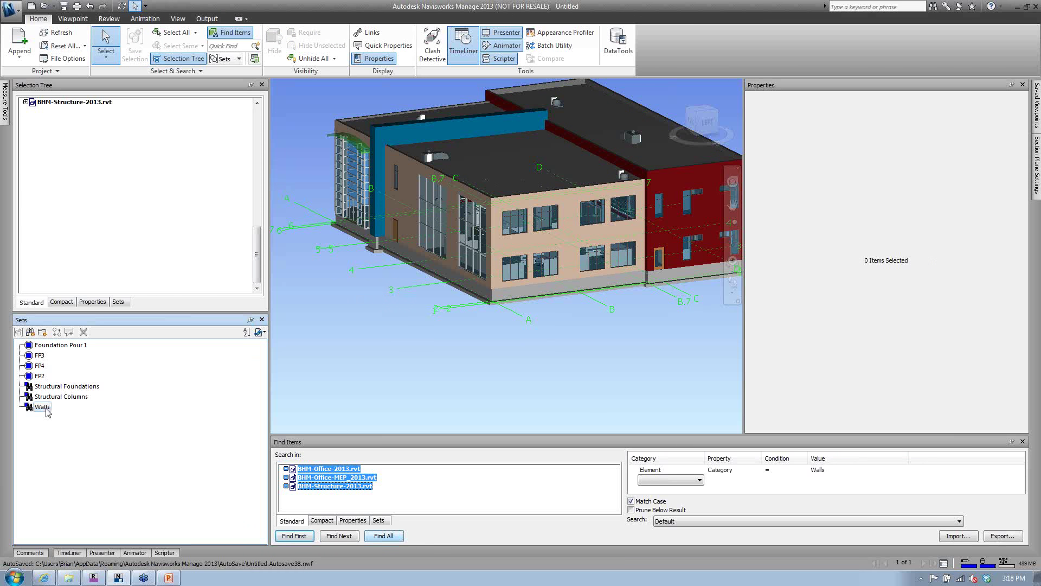
{"action": "left_click", "coordinate": [390, 353]}
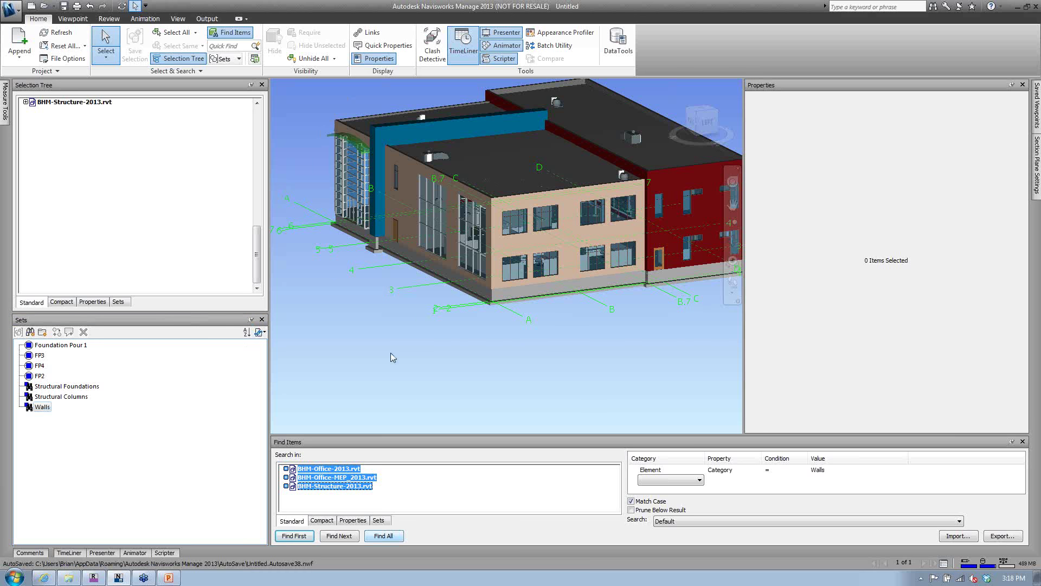
{"action": "left_click", "coordinate": [68, 398]}
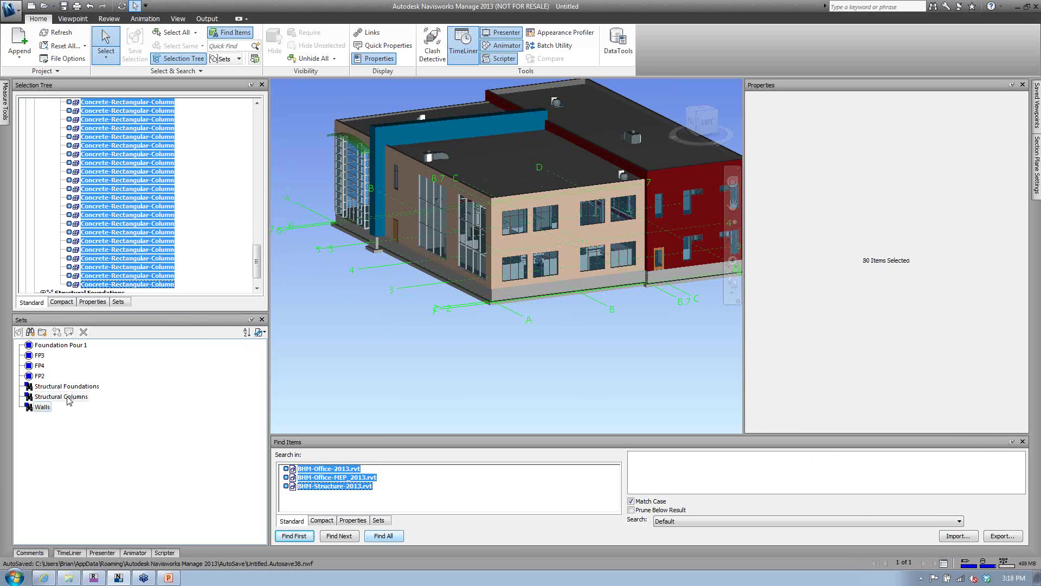
{"action": "left_click", "coordinate": [64, 397]}
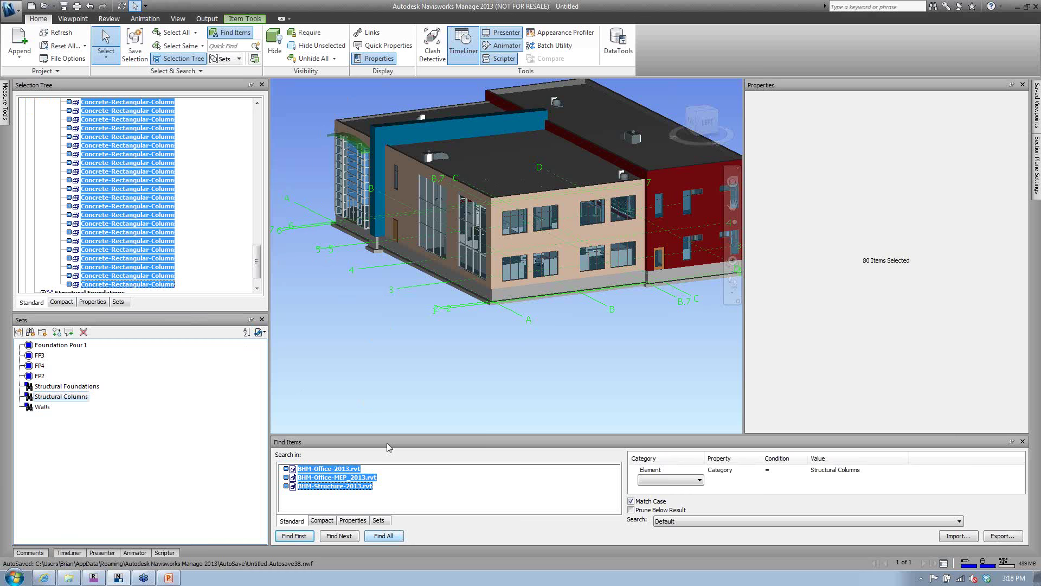
{"action": "left_click", "coordinate": [42, 406]}
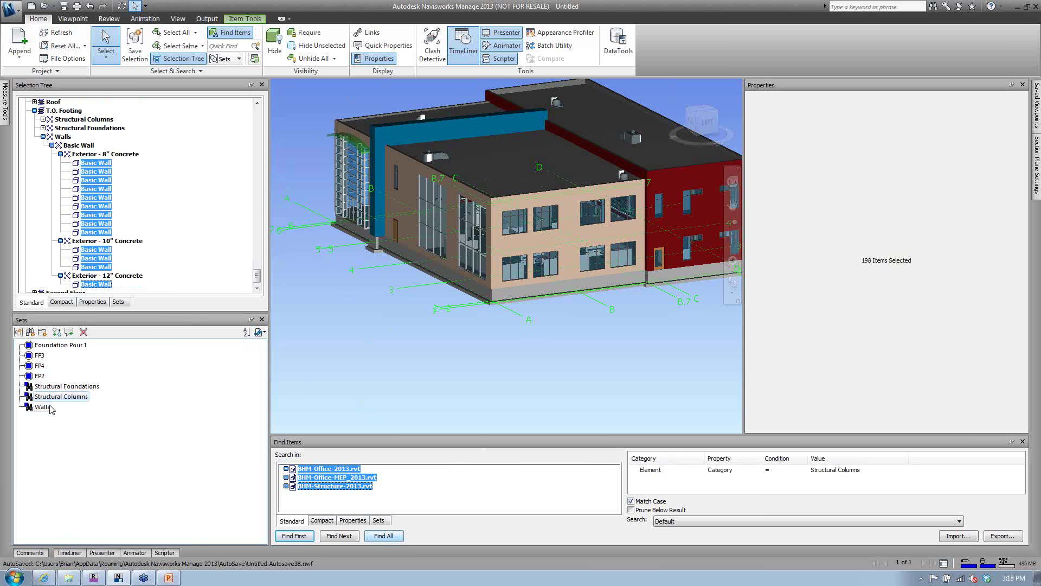
- Isolate the Walls search set by hiding all unselected items, and clear the selection
{"action": "left_click", "coordinate": [42, 408]}
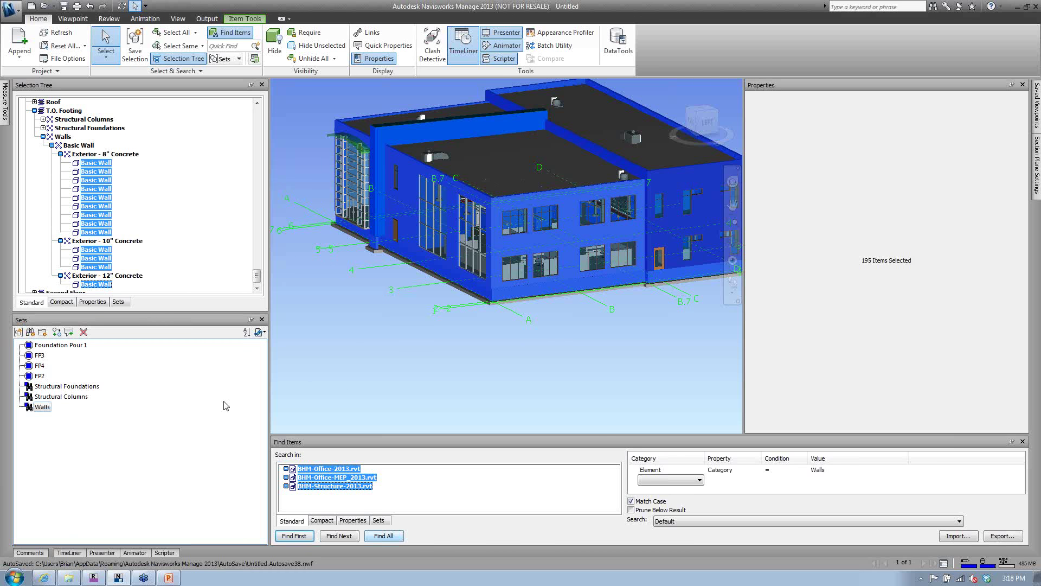
{"action": "left_click", "coordinate": [310, 46]}
{"action": "left_click", "coordinate": [465, 355]}
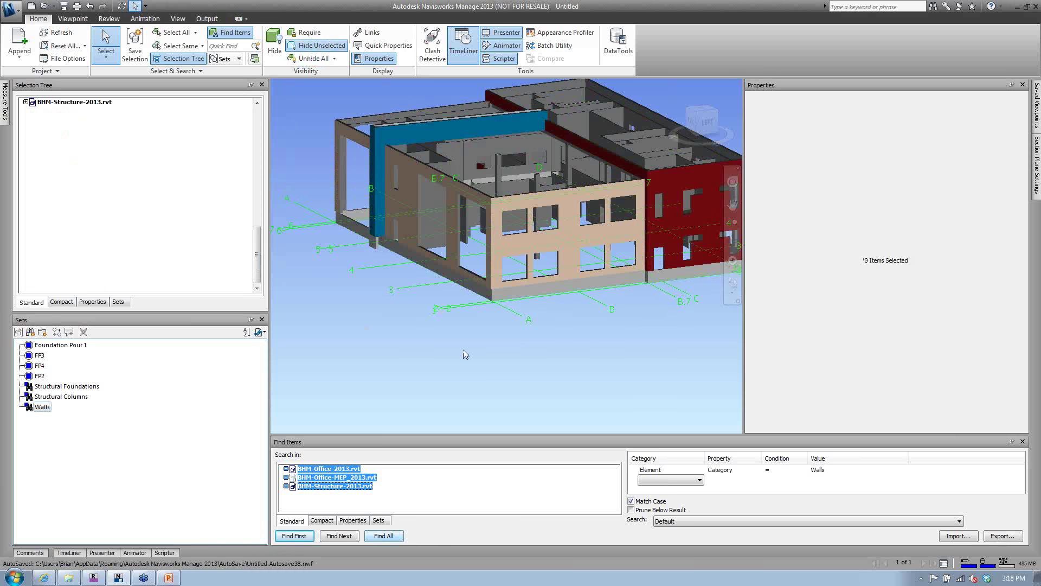
- Compare the element properties of the concrete foundation wall and the exterior EIFS wall above it, checking both against the Walls search set
{"action": "mouse_move", "coordinate": [545, 354]}
{"action": "left_mouse_down"}
{"action": "mouse_move", "coordinate": [430, 365]}
{"action": "mouse_move", "coordinate": [575, 358]}
{"action": "mouse_move", "coordinate": [606, 301]}
{"action": "left_mouse_up"}
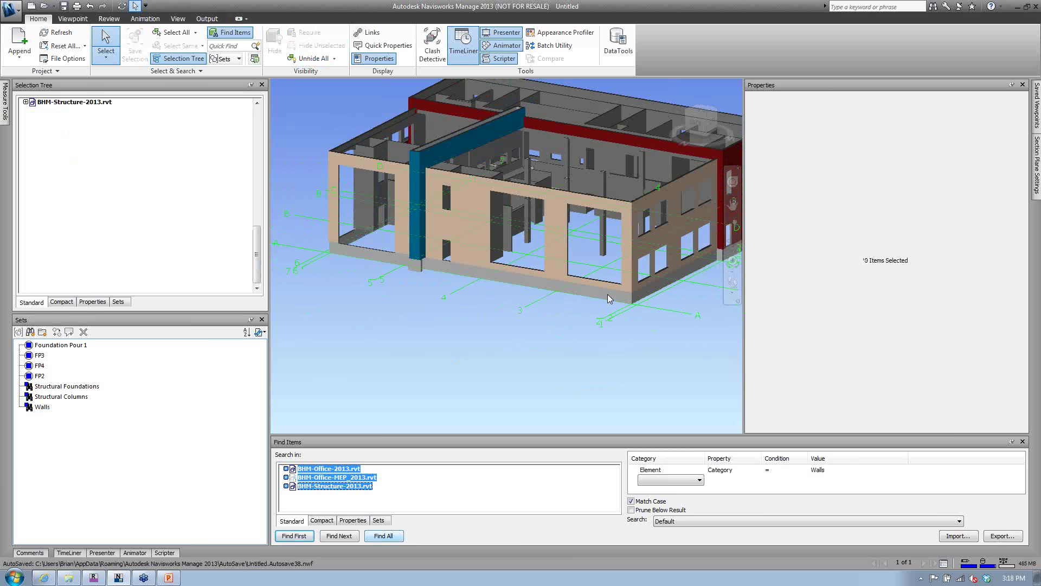
{"action": "left_click", "coordinate": [607, 295]}
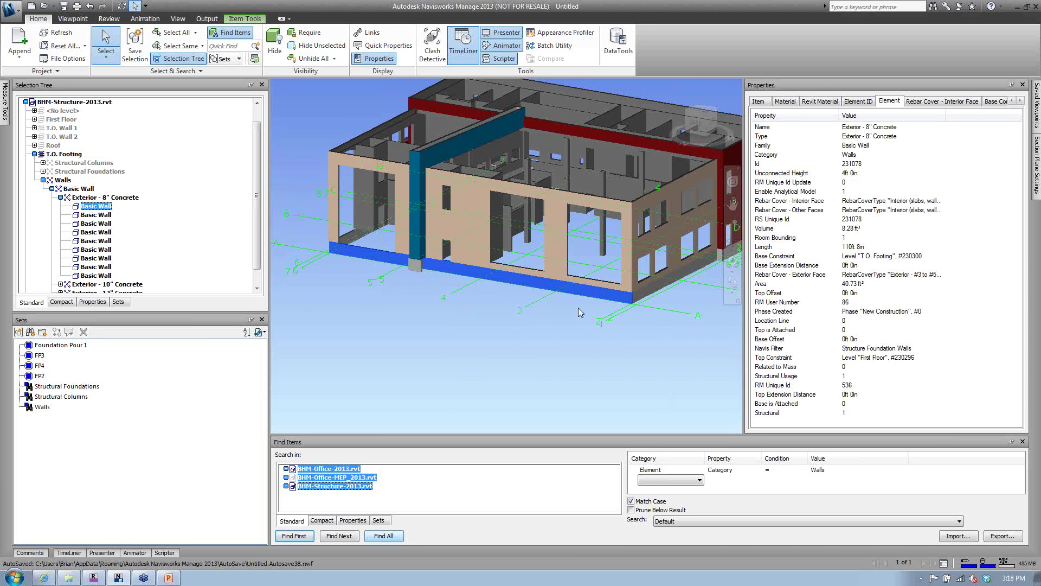
{"action": "left_click", "coordinate": [558, 270]}
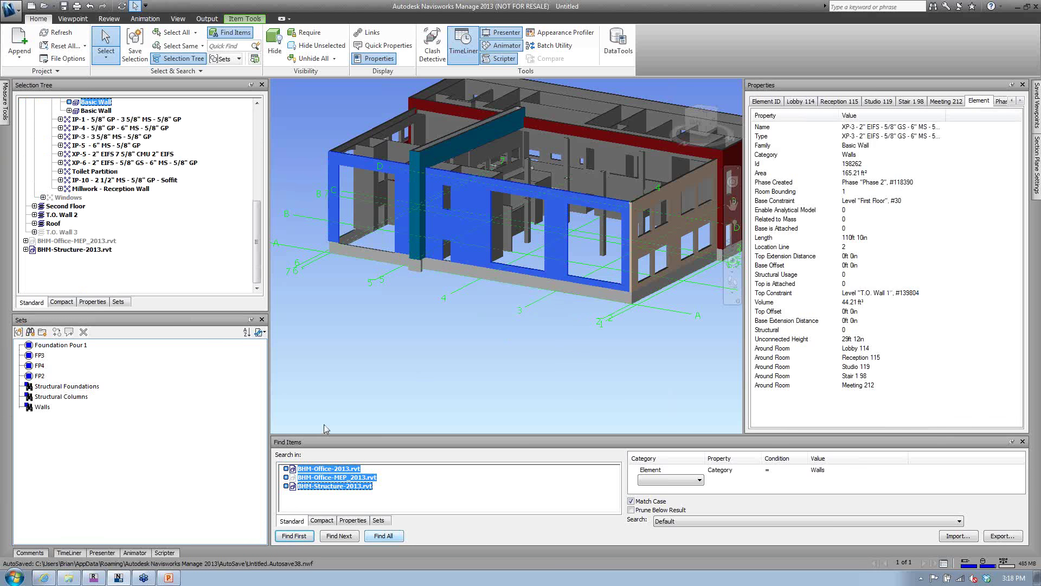
{"action": "left_click", "coordinate": [356, 389]}
{"action": "left_click", "coordinate": [46, 407]}
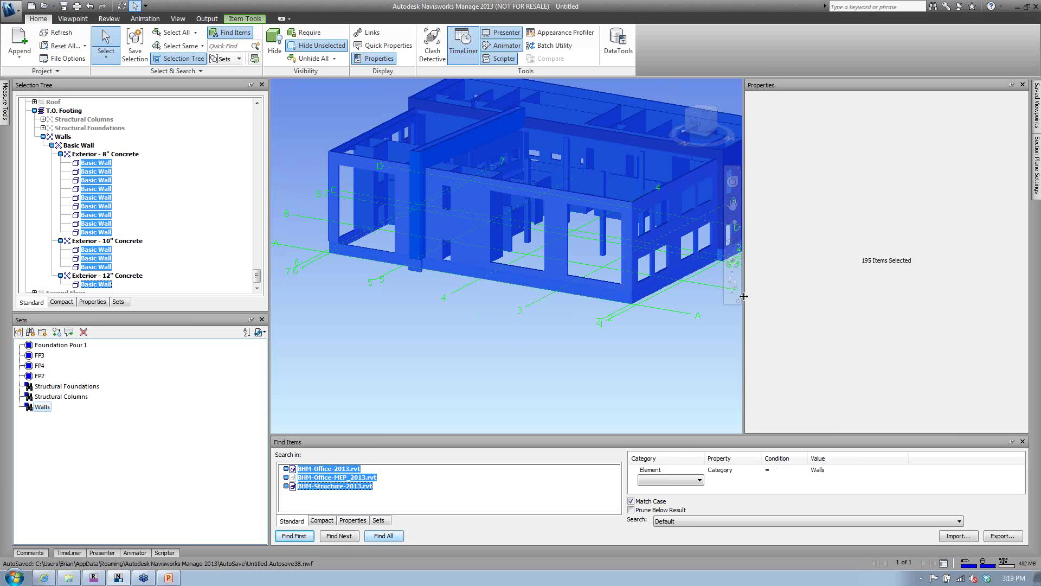
{"action": "left_click", "coordinate": [639, 376]}
{"action": "left_click", "coordinate": [616, 298]}
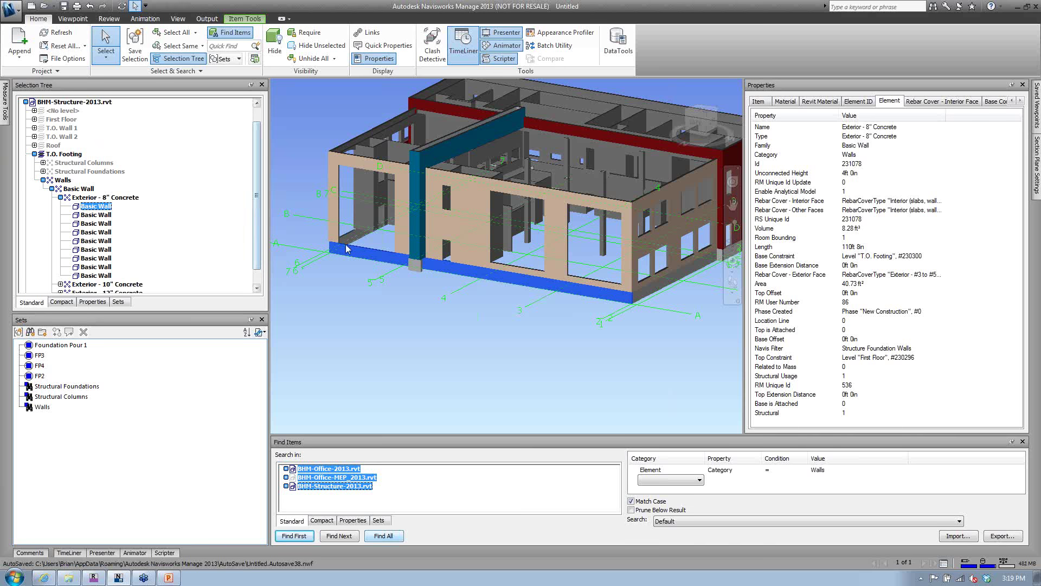
{"action": "left_click", "coordinate": [480, 223]}
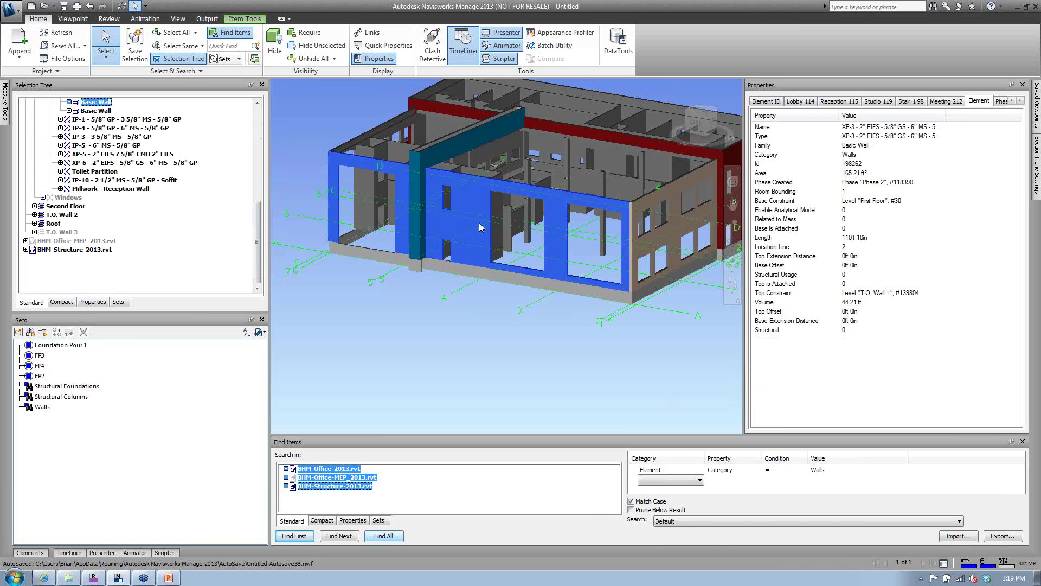
{"action": "left_click", "coordinate": [381, 300]}
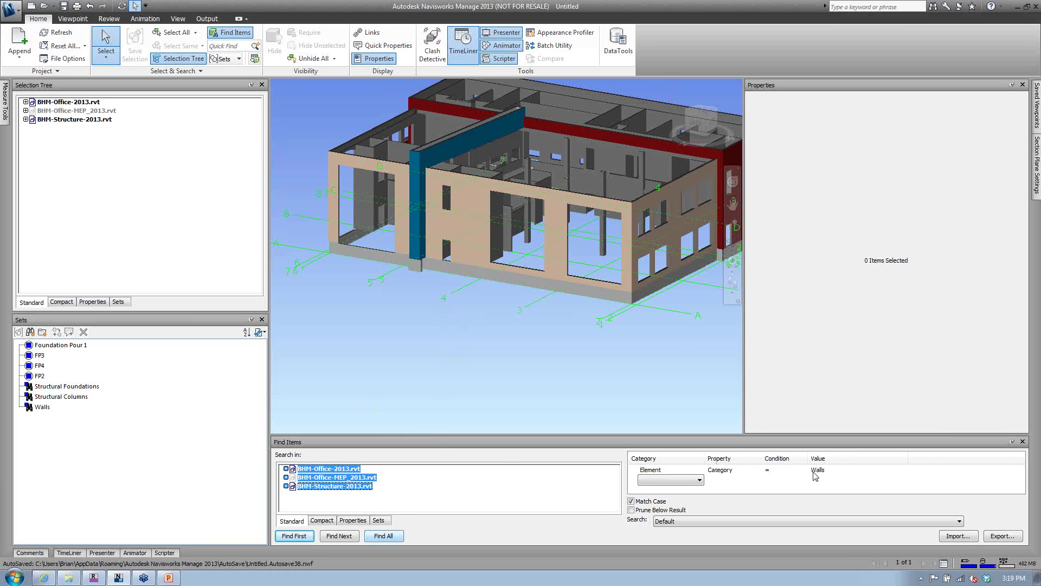
- Find all walls in BHM-Structure-2013.rvt only, save the search as a search set named Walls Structural, and clear the selection
{"action": "left_click", "coordinate": [333, 486]}
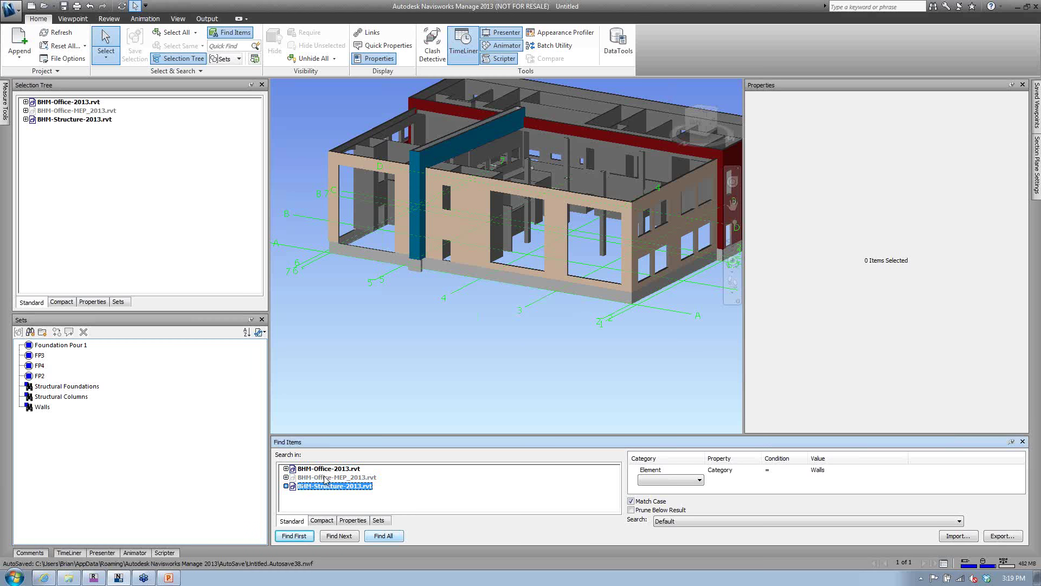
{"action": "left_click", "coordinate": [383, 536]}
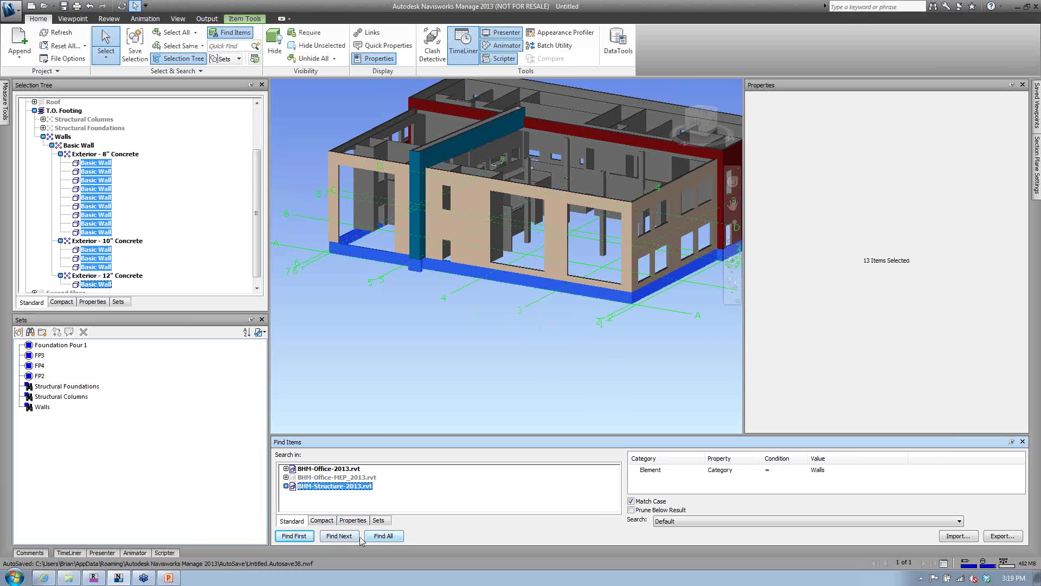
{"action": "left_click", "coordinate": [30, 331]}
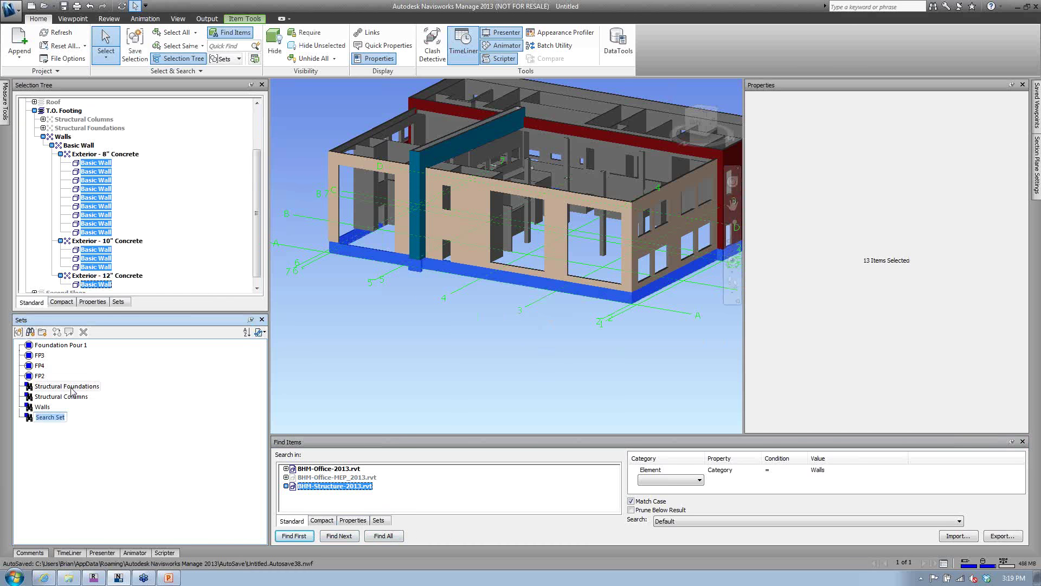
{"action": "type", "text": "Walls Structural"}
{"action": "key", "text": "Return"}
{"action": "left_click", "coordinate": [709, 410]}
- Find all walls in BHM-Office-2013.rvt only, and save the search as a search set named Walls Architectural
{"action": "left_click", "coordinate": [306, 469]}
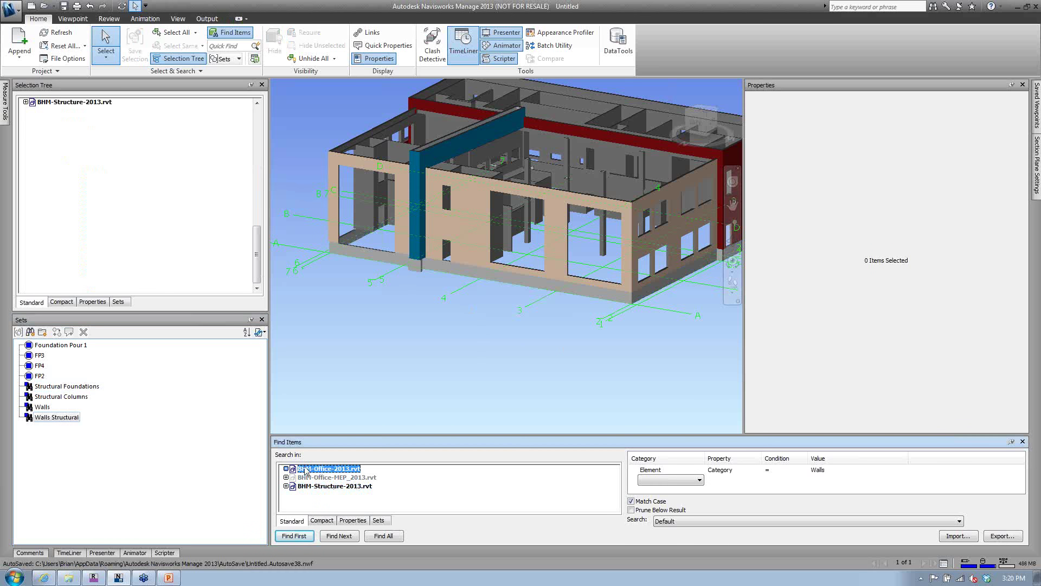
{"action": "left_click", "coordinate": [344, 536]}
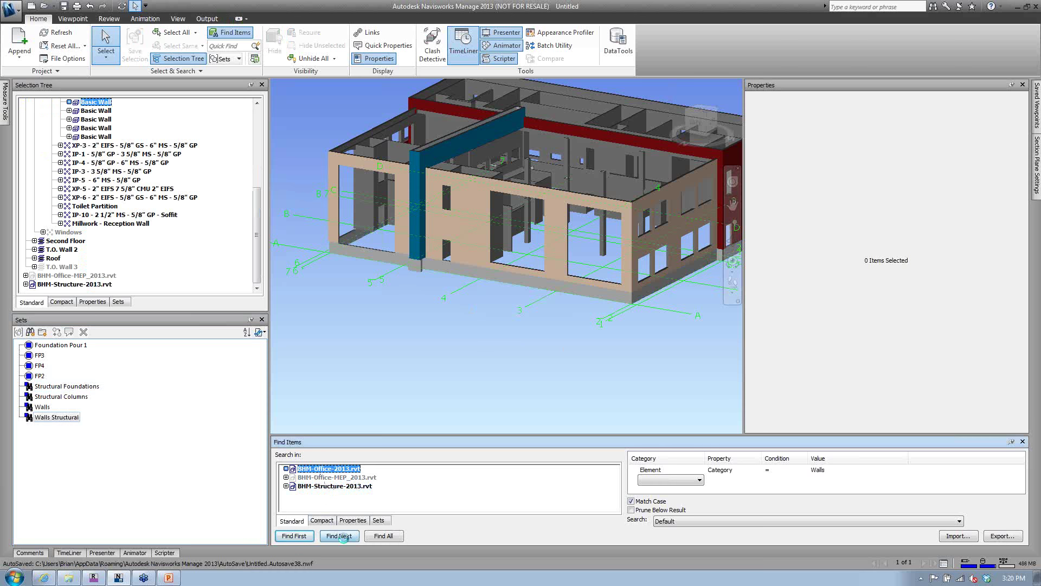
{"action": "right_click", "coordinate": [81, 431]}
{"action": "left_click", "coordinate": [92, 443]}
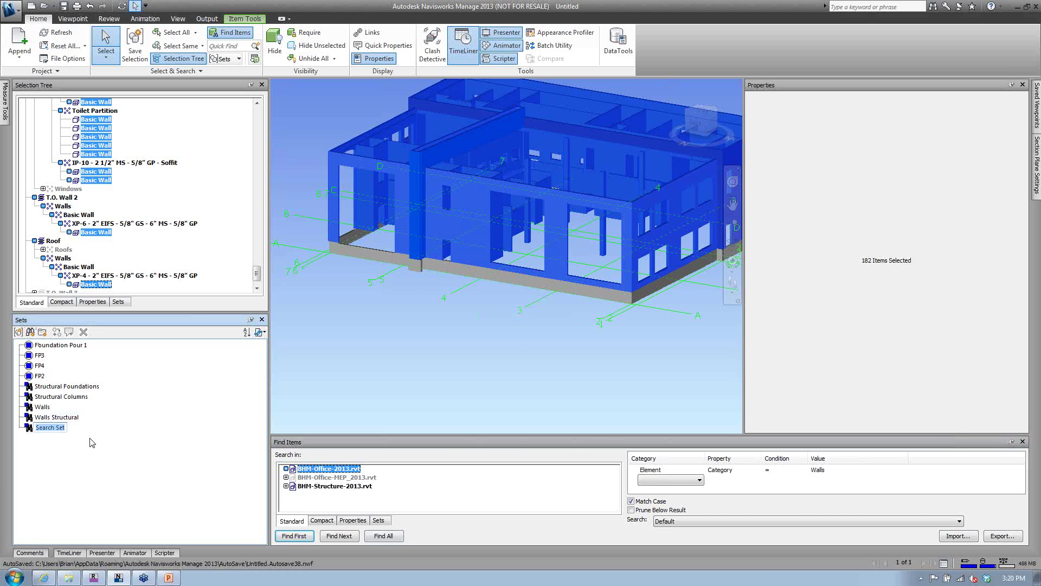
{"action": "type", "text": "Walls AR"}
{"action": "key", "text": "BackSpace"}
{"action": "type", "text": "rchitecture"}
{"action": "type", "text": "l"}
{"action": "key", "text": "Return"}
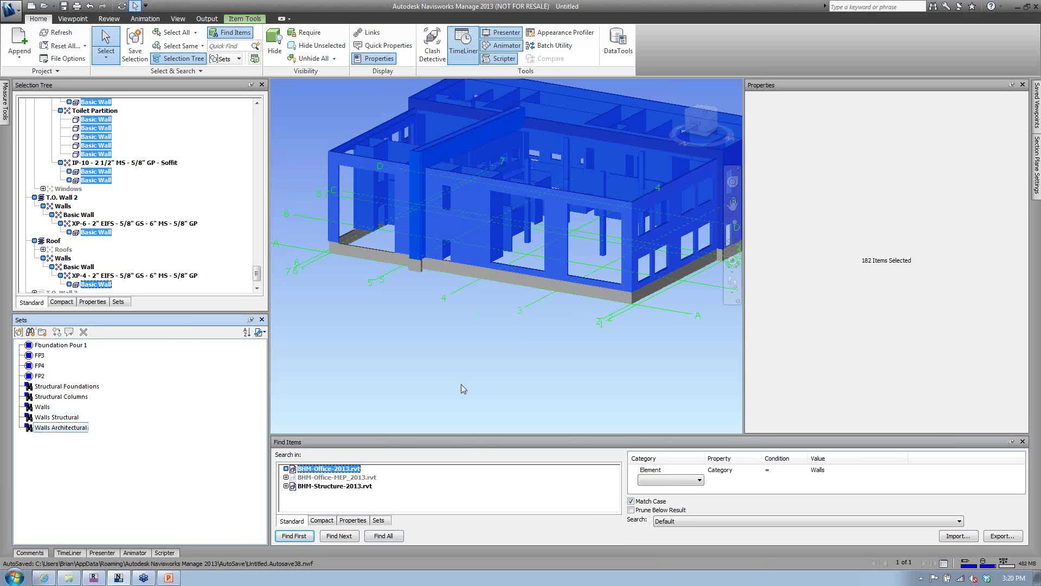
- Recall the Walls, Walls Structural and Walls Architectural search sets in turn to compare their selections and item counts
{"action": "left_click", "coordinate": [64, 418]}
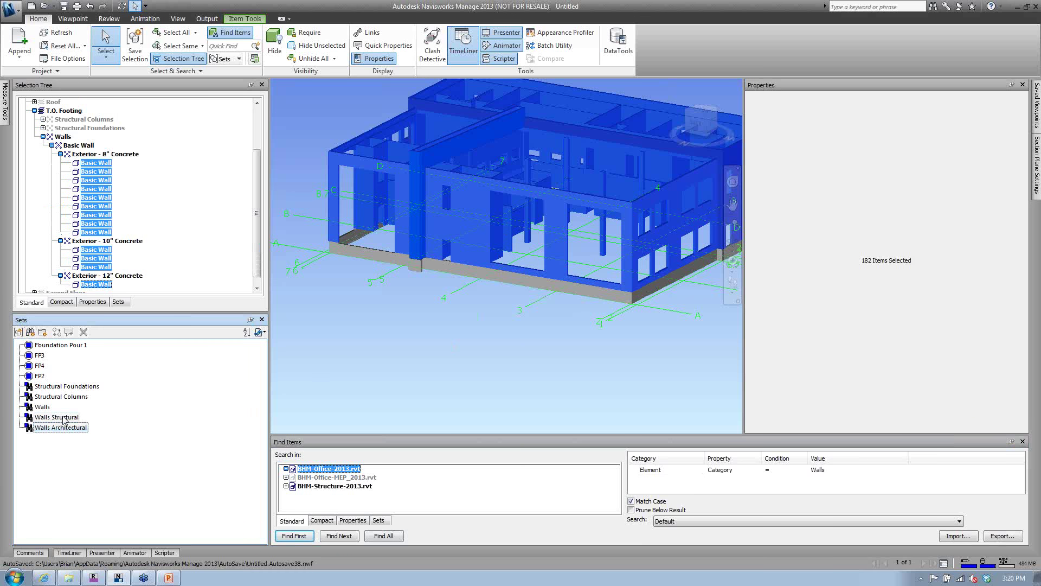
{"action": "left_click", "coordinate": [44, 407]}
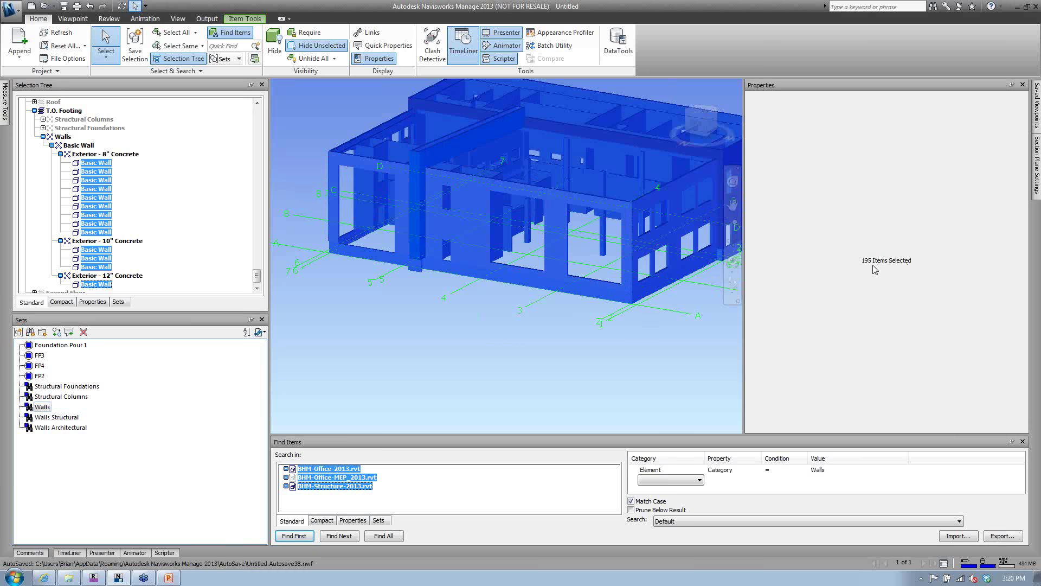
{"action": "left_click", "coordinate": [56, 419]}
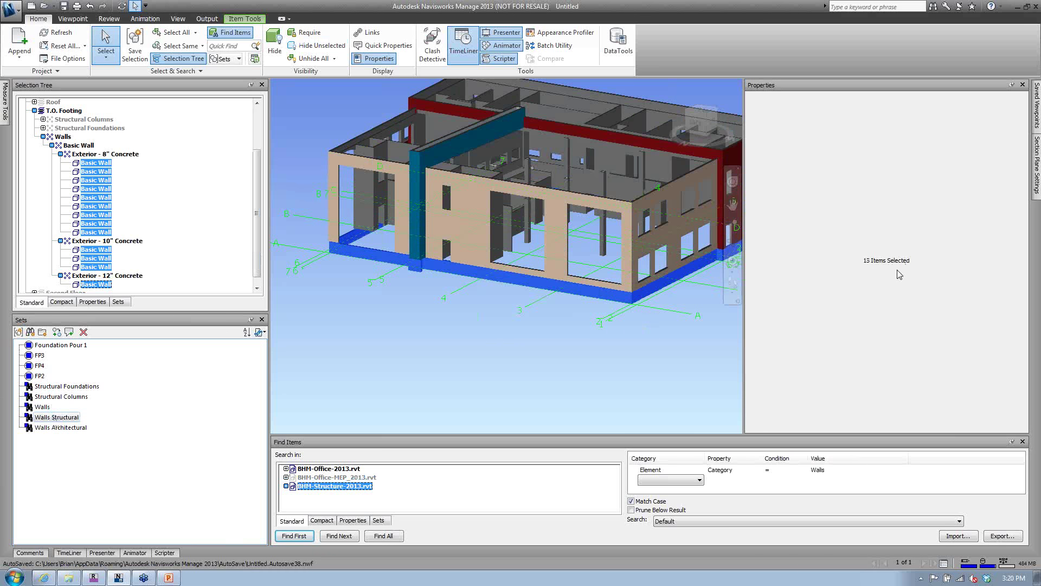
{"action": "left_click", "coordinate": [77, 430]}
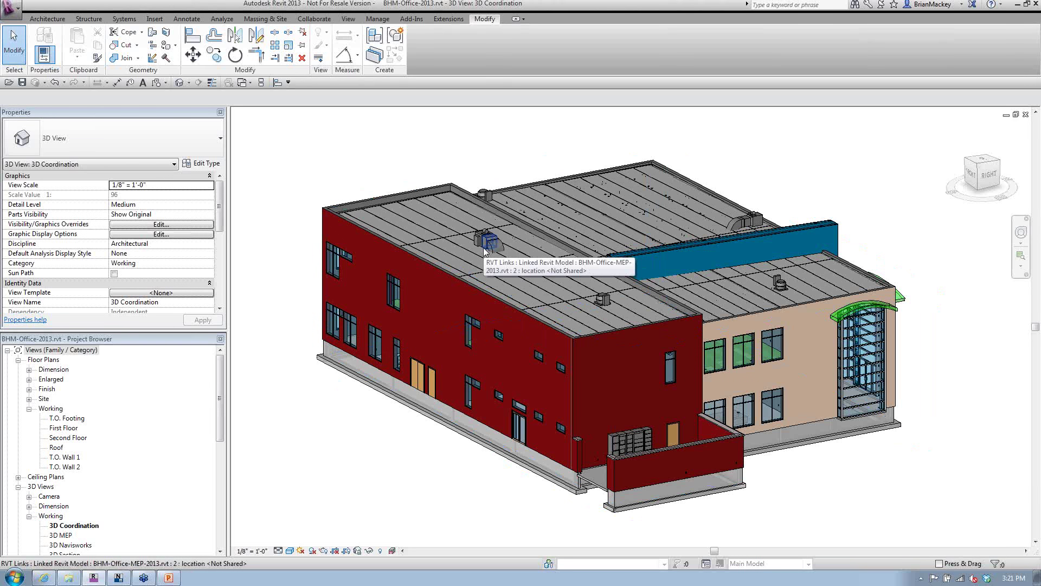
- Switch from Revit back to Navisworks and unhide all items in the model
{"action": "left_click", "coordinate": [120, 578]}
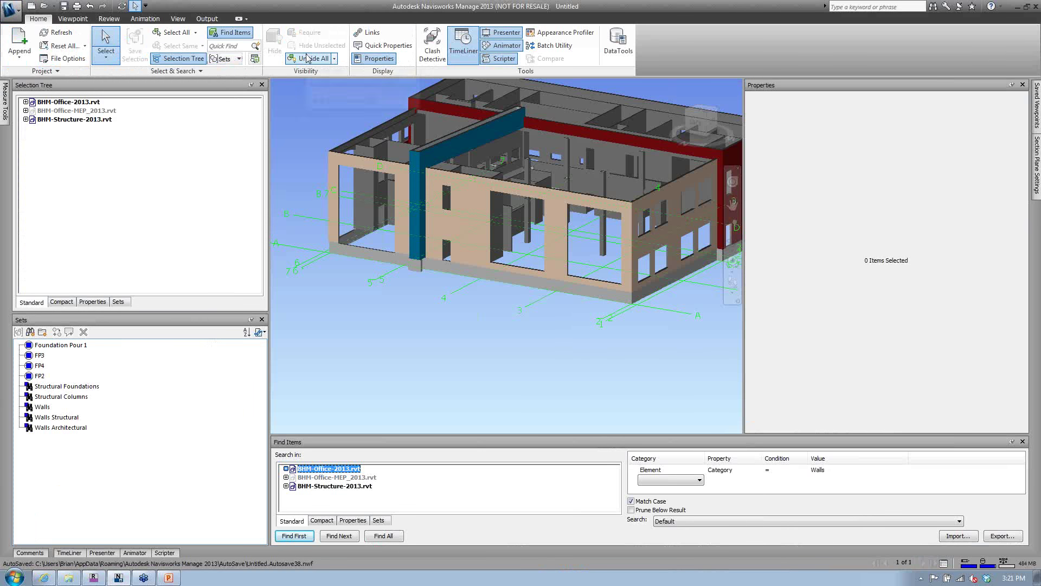
{"action": "left_click", "coordinate": [307, 58]}
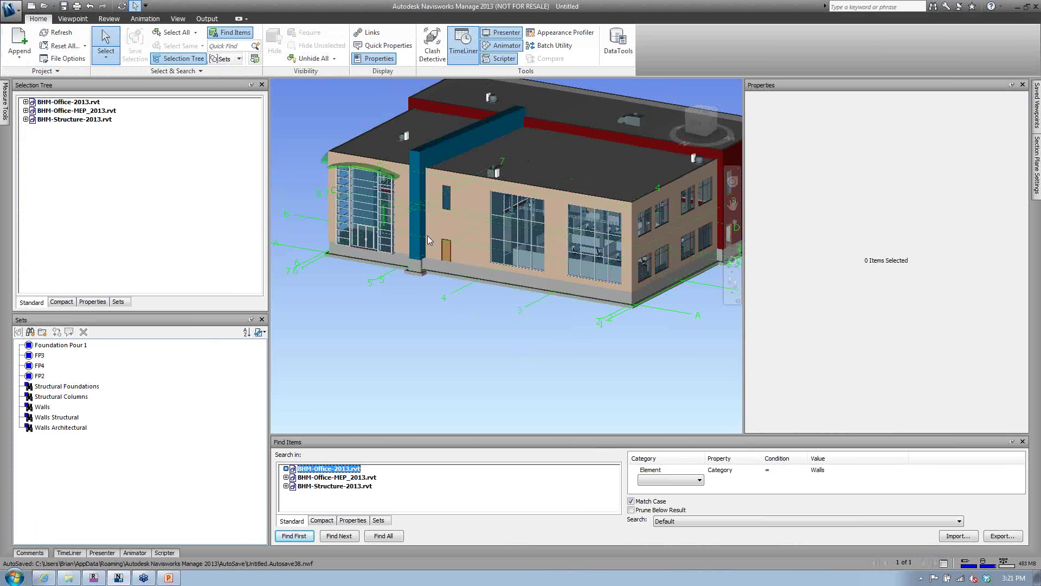
- Browse the First Floor element categories of BHM-Office-2013.rvt in the selection tree, then collapse the tree and clear the selection
{"action": "left_click", "coordinate": [25, 102]}
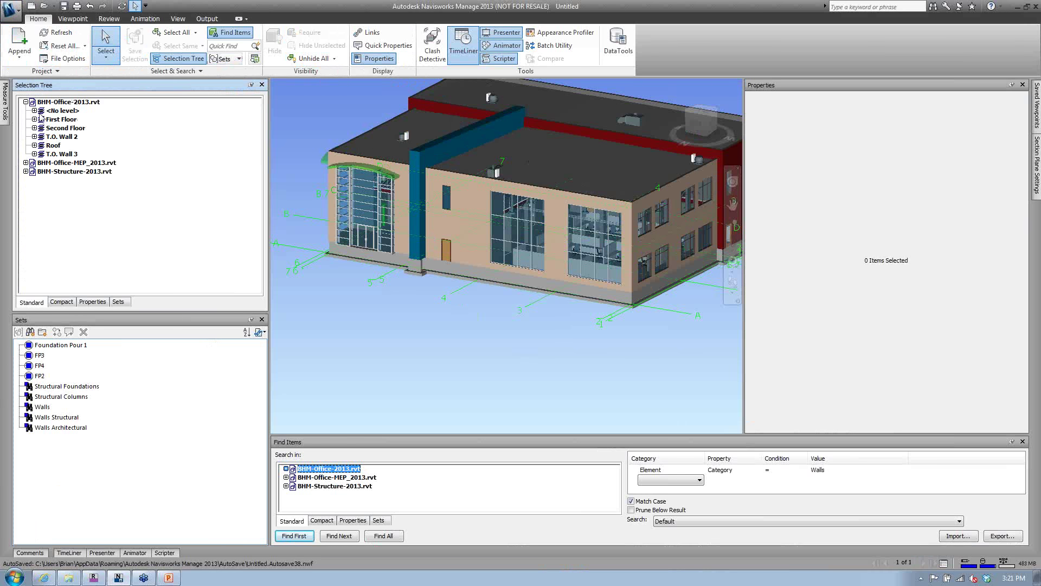
{"action": "left_click", "coordinate": [41, 120]}
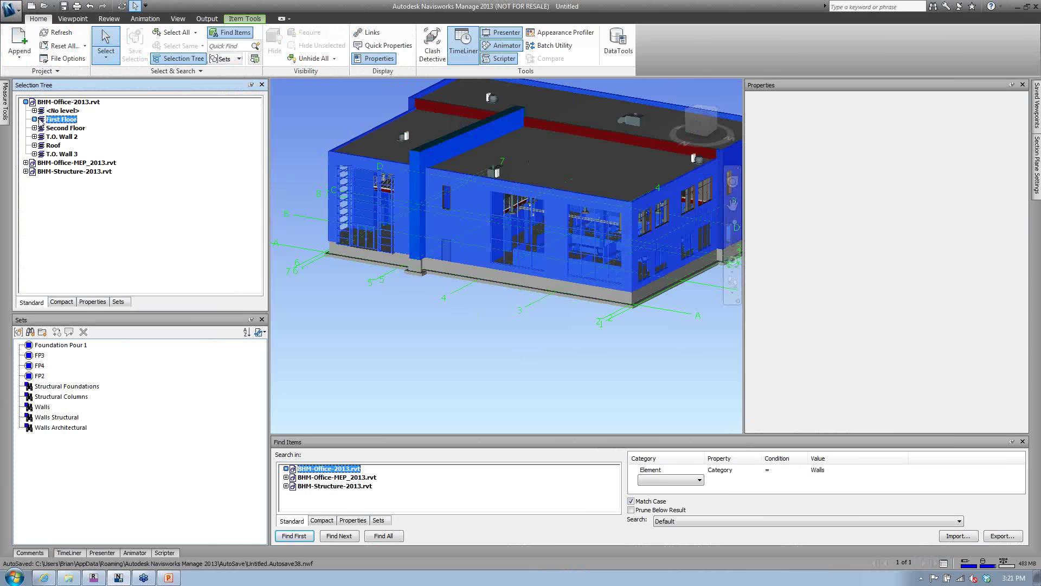
{"action": "left_click", "coordinate": [34, 120]}
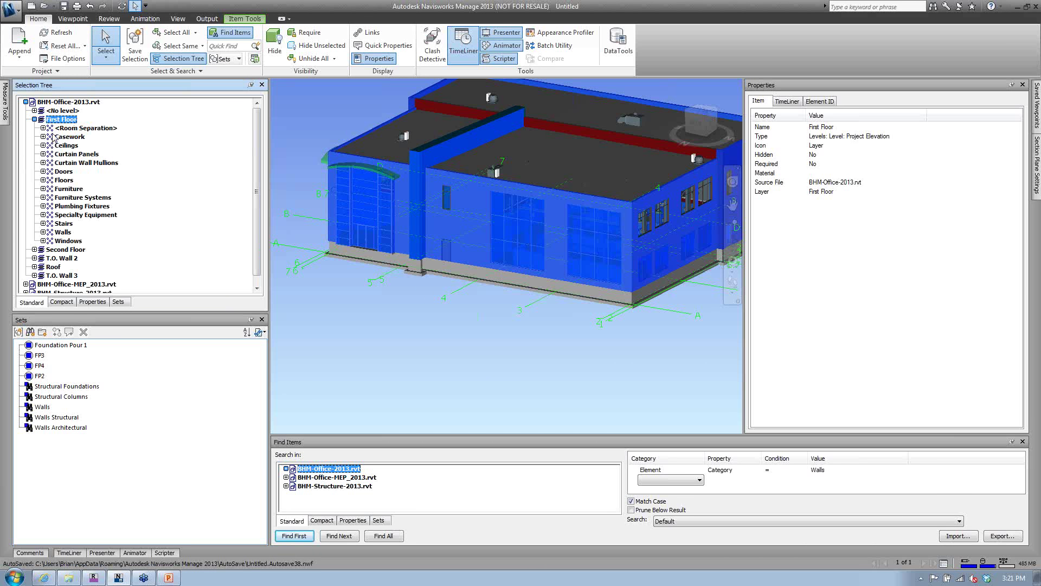
{"action": "left_click", "coordinate": [35, 119]}
{"action": "left_click", "coordinate": [25, 102]}
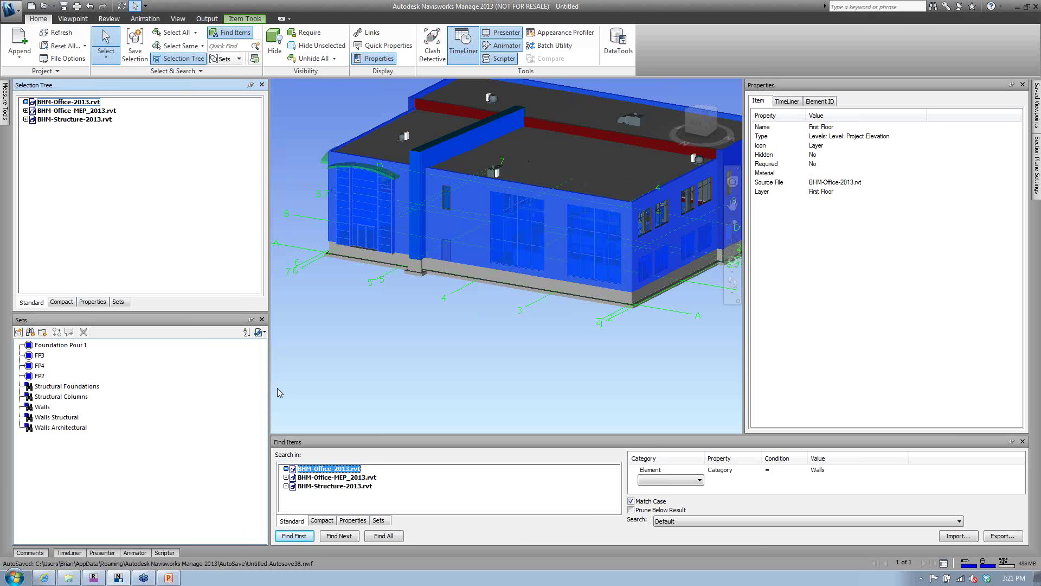
{"action": "left_click", "coordinate": [322, 388]}
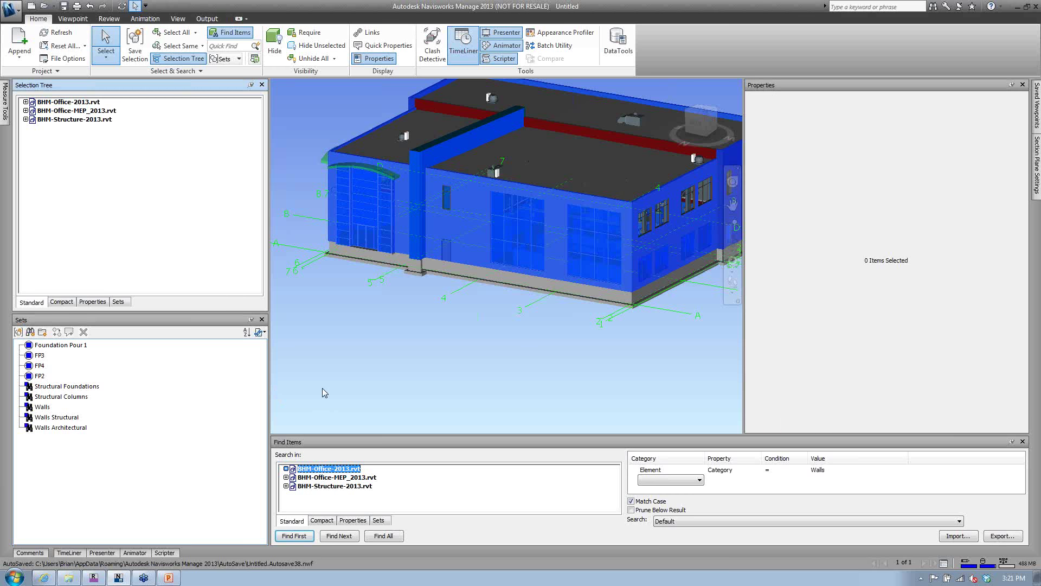
- Switch to Revit and inspect a cable tray, a nurse call device and a conduit in the NavisCategoryExport.rvt 3D view
{"action": "left_click", "coordinate": [93, 578]}
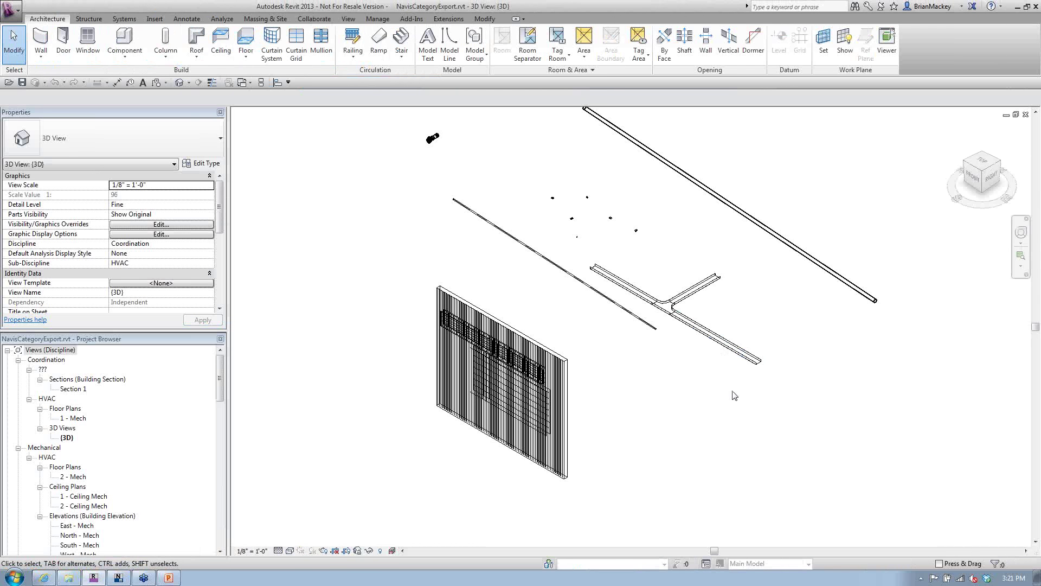
{"action": "middle_click_drag", "start_coordinate": [738, 420], "coordinate": [734, 440]}
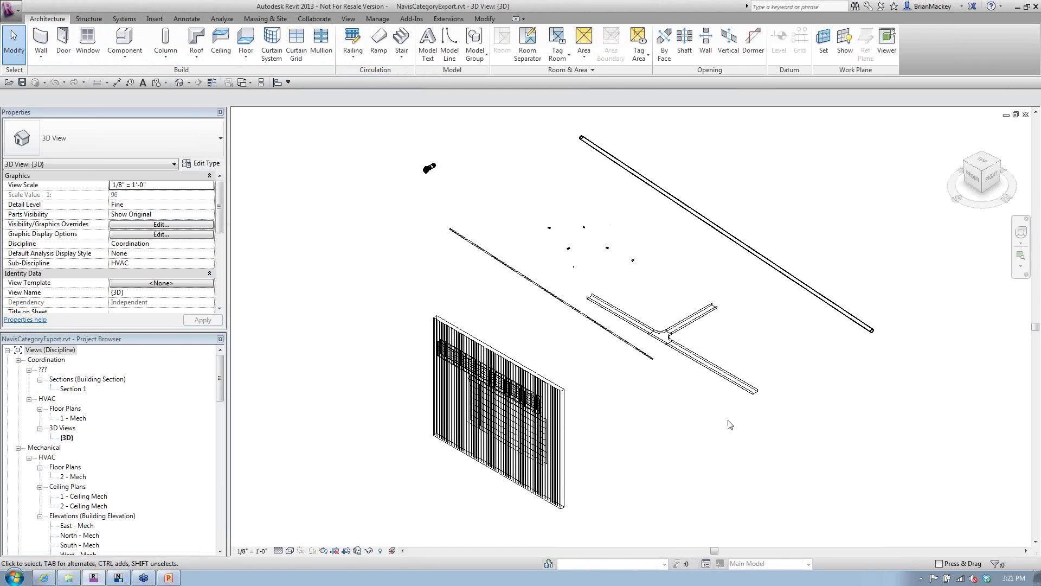
{"action": "left_click", "coordinate": [700, 362]}
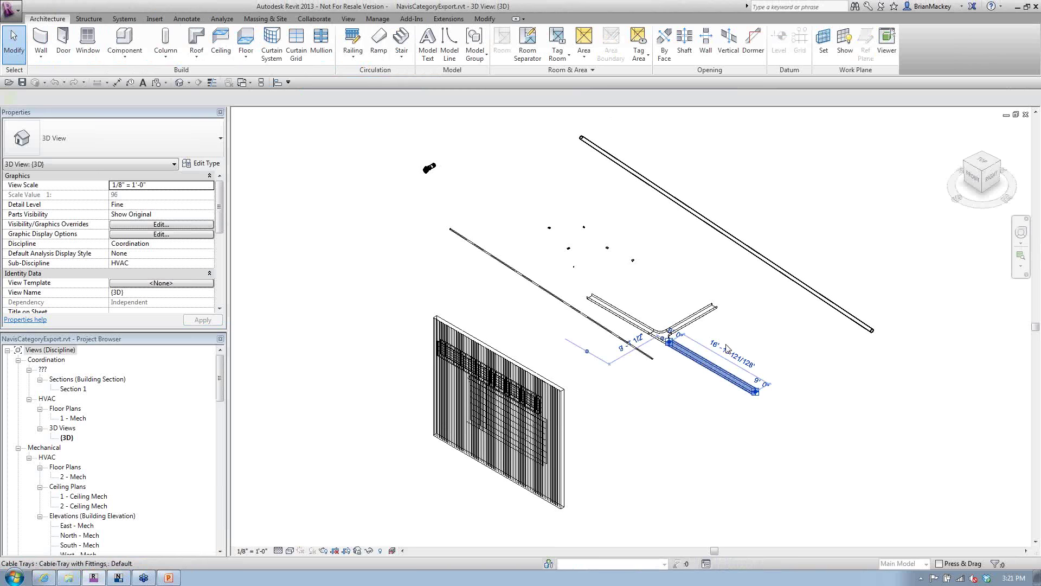
{"action": "left_click", "coordinate": [567, 255]}
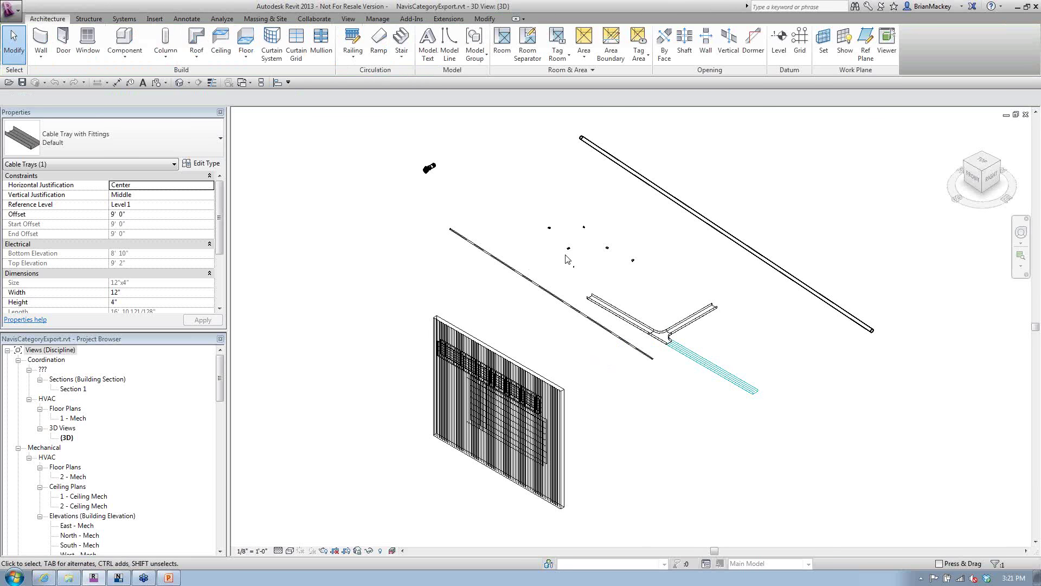
{"action": "scroll", "coordinate": [566, 255], "scroll_direction": "up", "scroll_amount": 5}
{"action": "scroll", "coordinate": [566, 255], "scroll_direction": "up", "scroll_amount": 5}
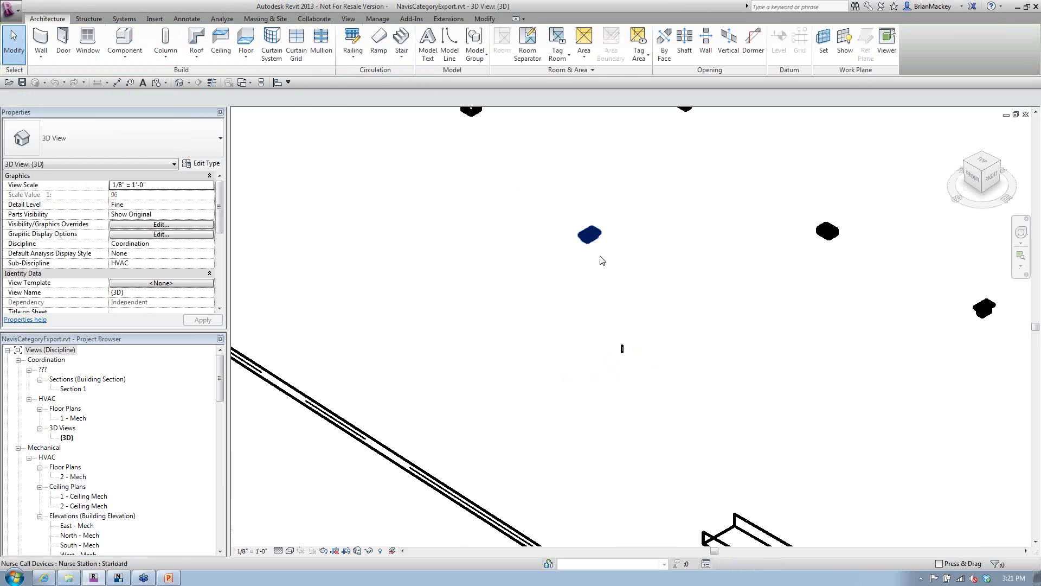
{"action": "left_click", "coordinate": [591, 236]}
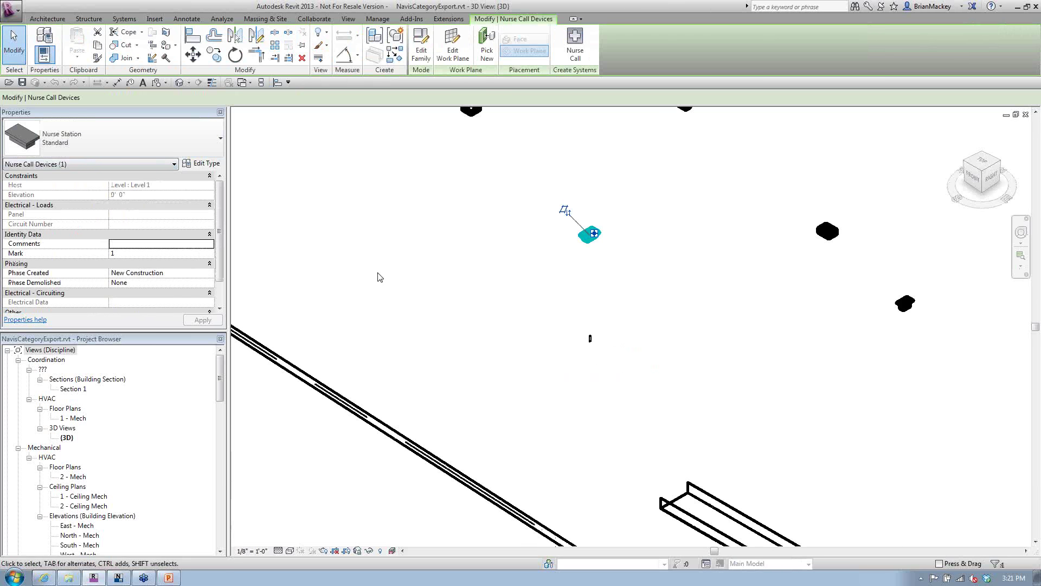
{"action": "scroll", "coordinate": [380, 277], "scroll_direction": "down", "scroll_amount": 5}
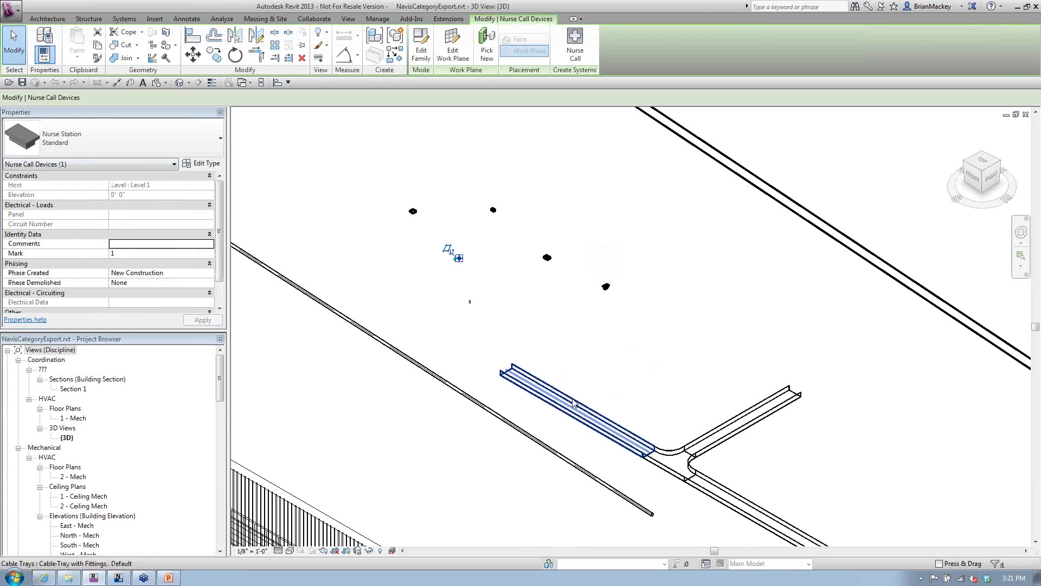
{"action": "left_click", "coordinate": [508, 468]}
{"action": "scroll", "coordinate": [508, 468], "scroll_direction": "down", "scroll_amount": 4}
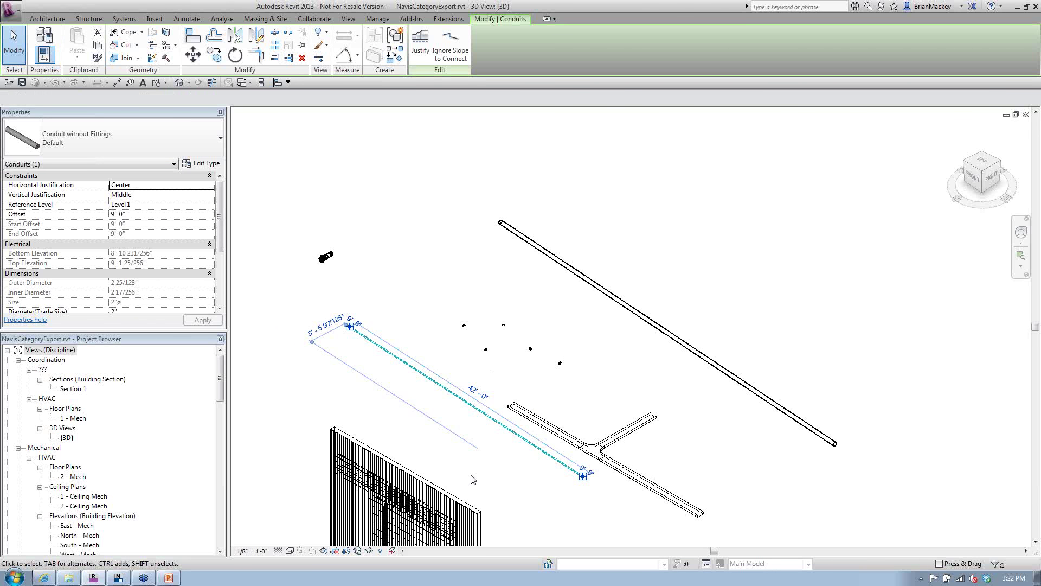
{"action": "key", "text": "Escape"}
{"action": "key", "text": "ctrl+Tab"}
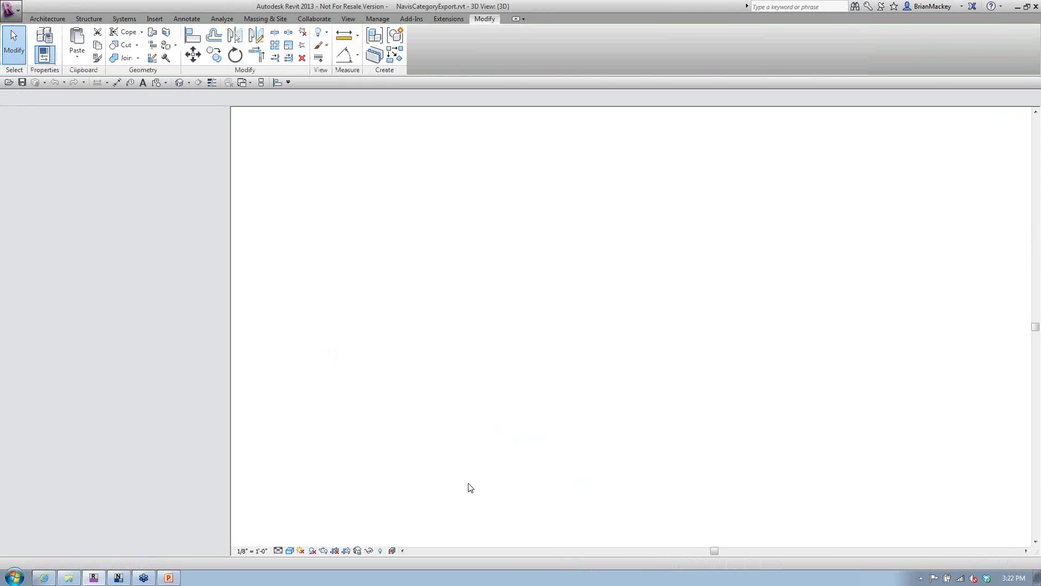
- Switch back to Navisworks and delete the search sets from Structural Foundations through Walls Architectural
{"action": "left_click", "coordinate": [126, 579]}
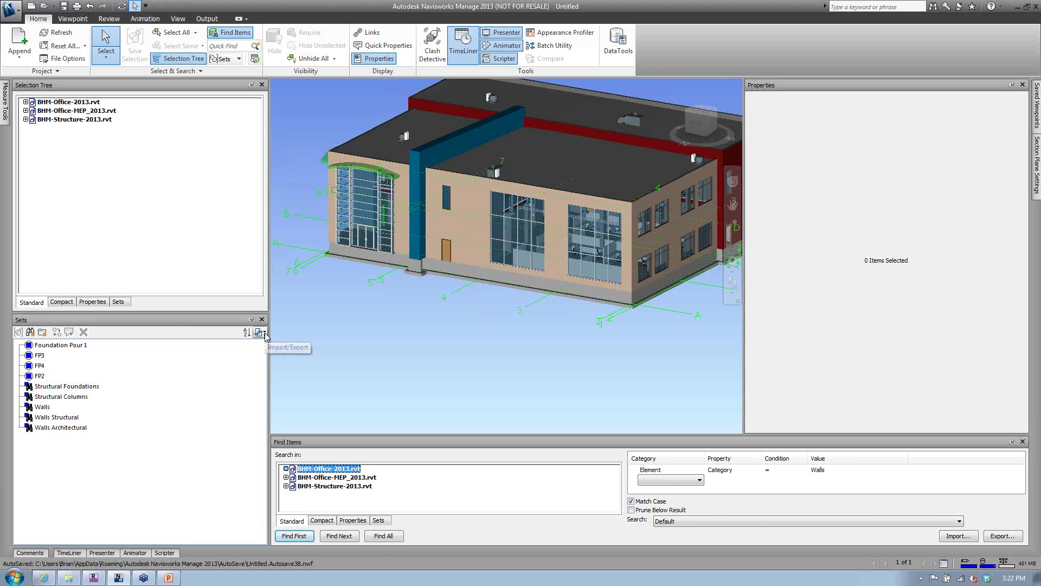
{"action": "left_click", "coordinate": [81, 428]}
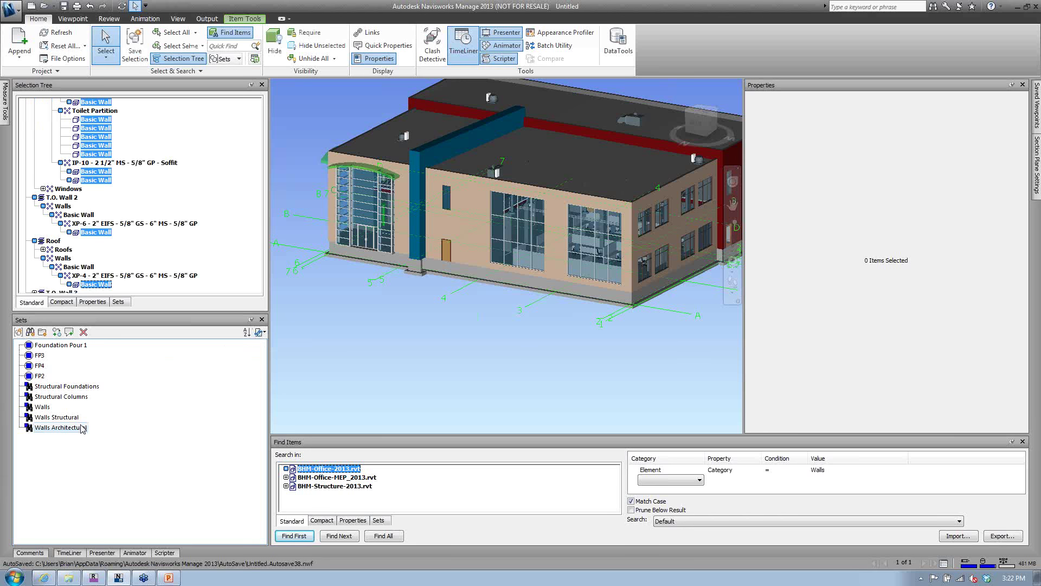
{"action": "left_click", "coordinate": [62, 389], "text": "shift"}
{"action": "key", "text": "Delete"}
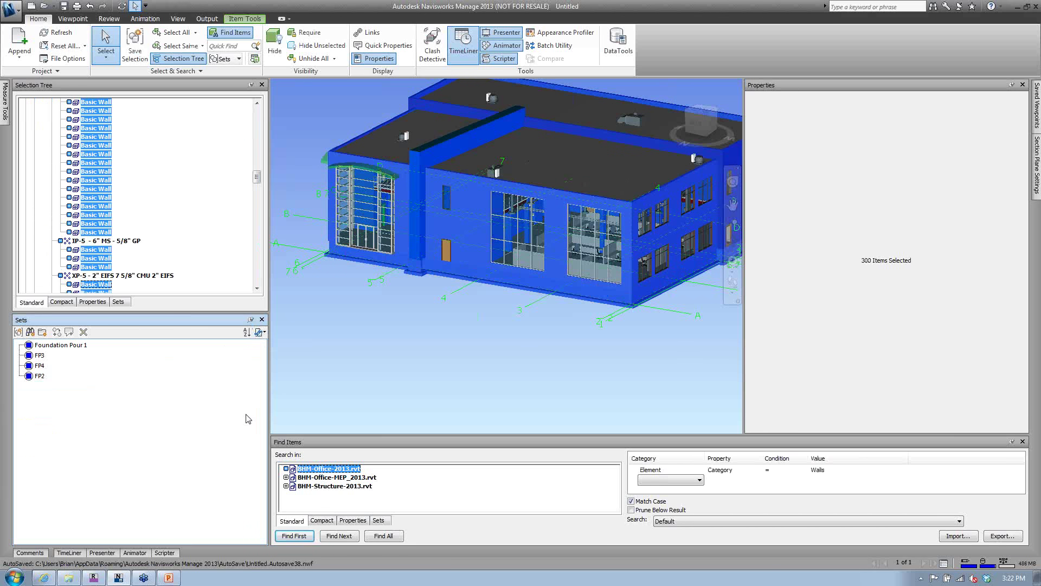
- Import the search sets from RevitCategories.xml
{"action": "left_click", "coordinate": [260, 332]}
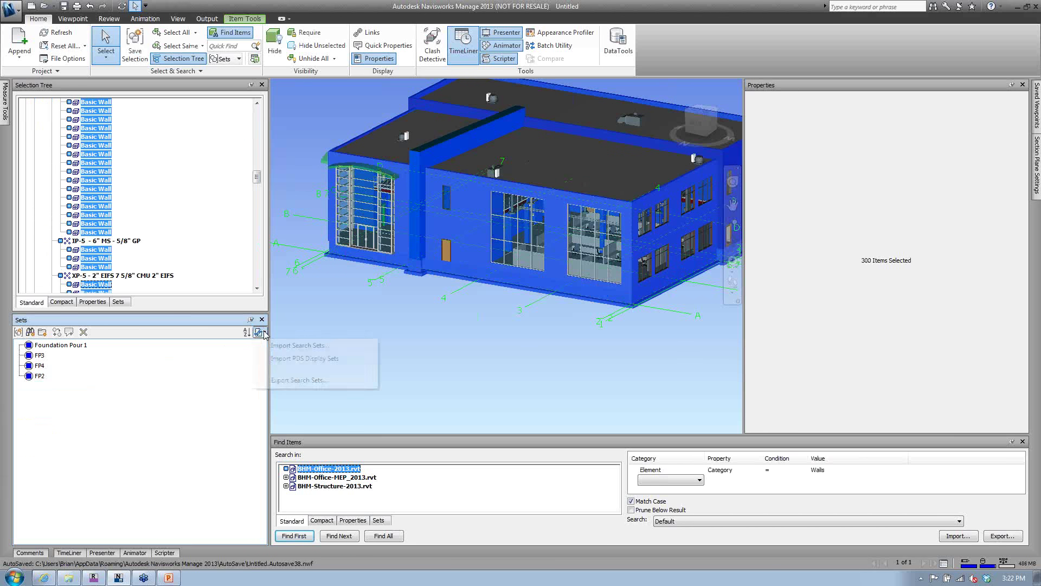
{"action": "left_click", "coordinate": [293, 345]}
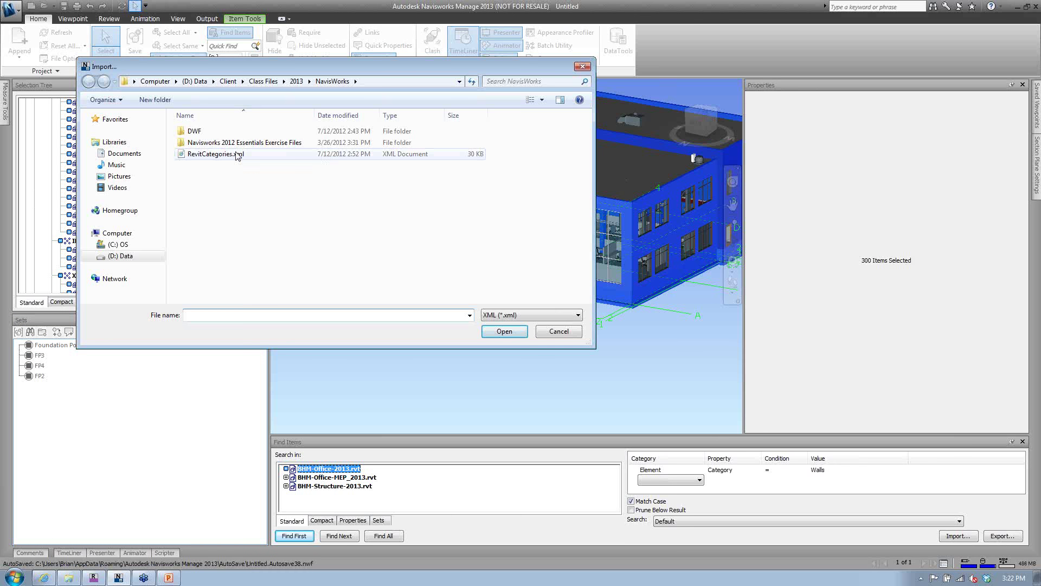
{"action": "left_click", "coordinate": [217, 154]}
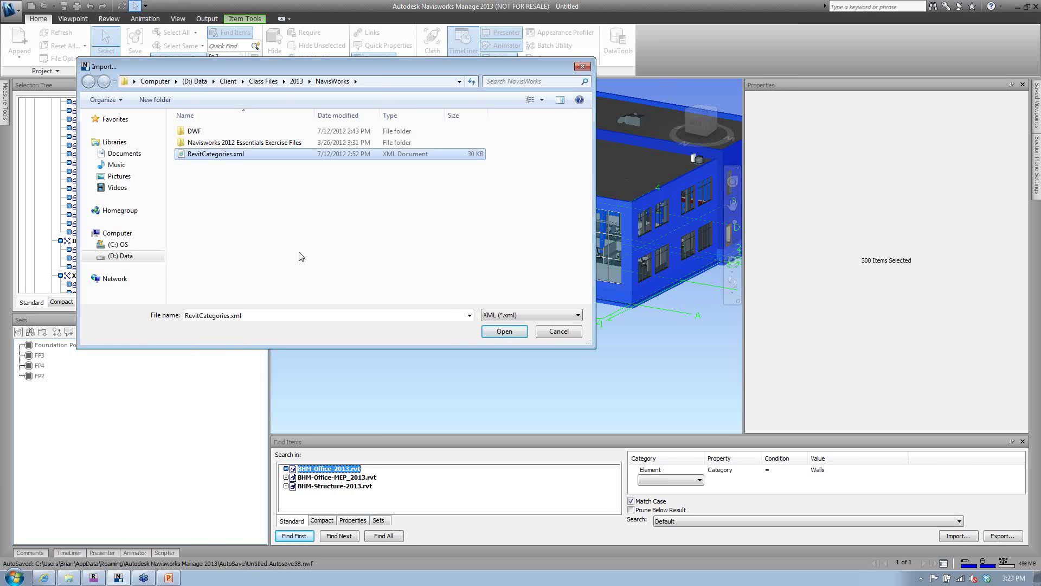
{"action": "left_click", "coordinate": [504, 331]}
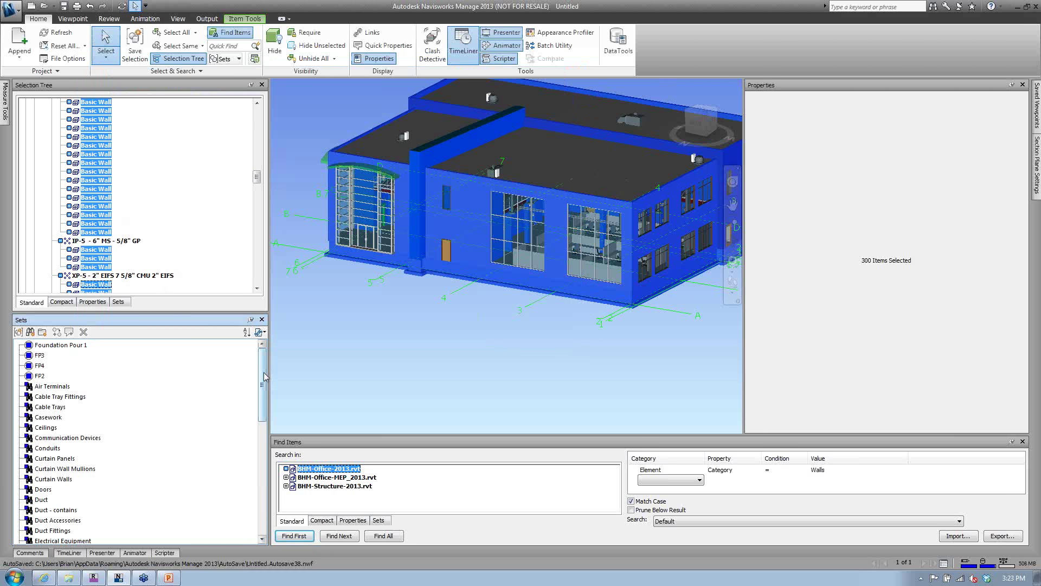
- Recall the imported Furniture Systems, Furniture and Pipe Accessories search sets in turn to check which items they select
{"action": "left_click_drag", "start_coordinate": [263, 372], "coordinate": [263, 440]}
{"action": "left_click", "coordinate": [59, 402]}
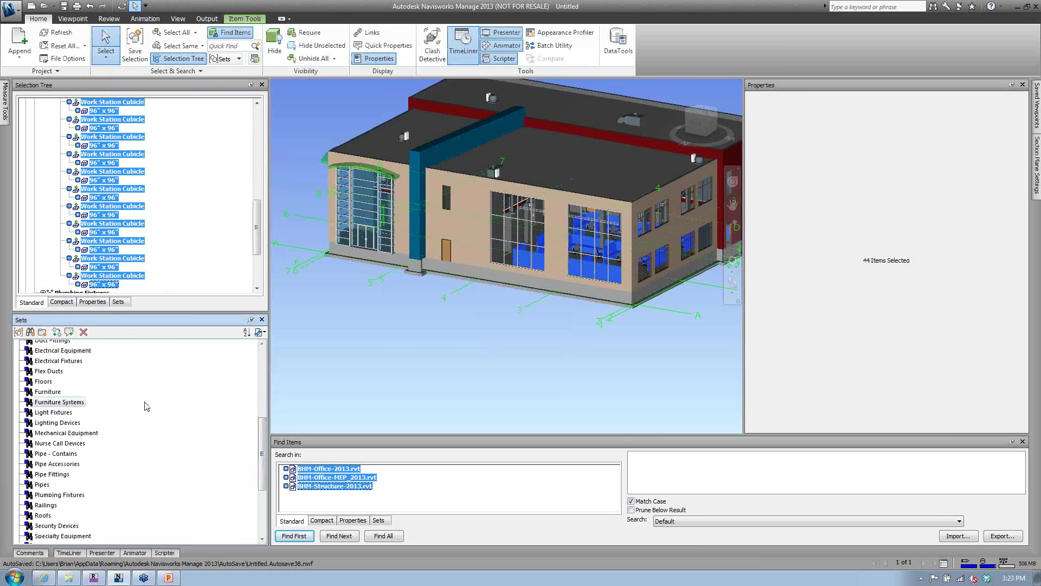
{"action": "left_click", "coordinate": [48, 391]}
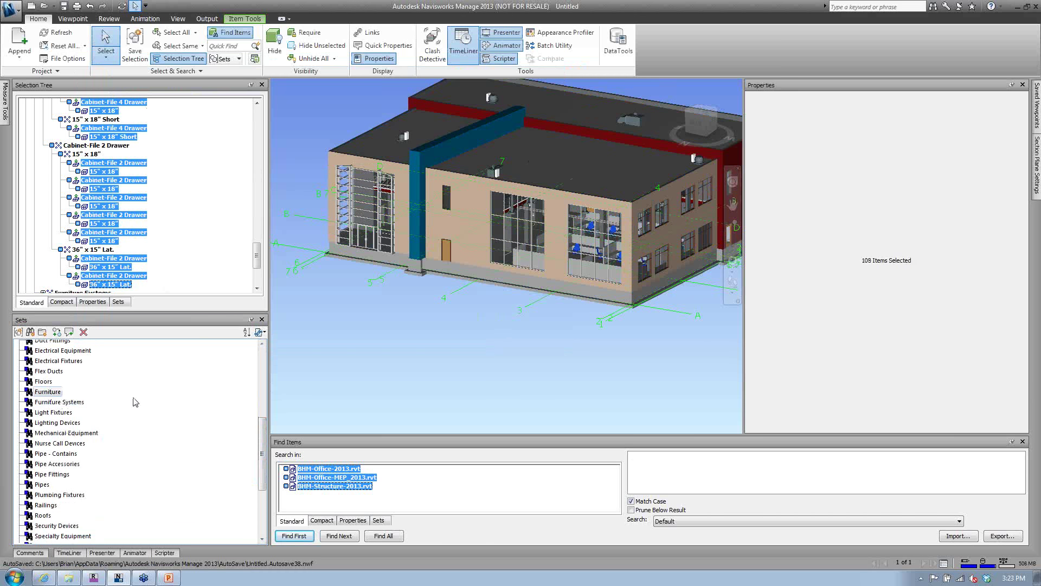
{"action": "left_click", "coordinate": [58, 463]}
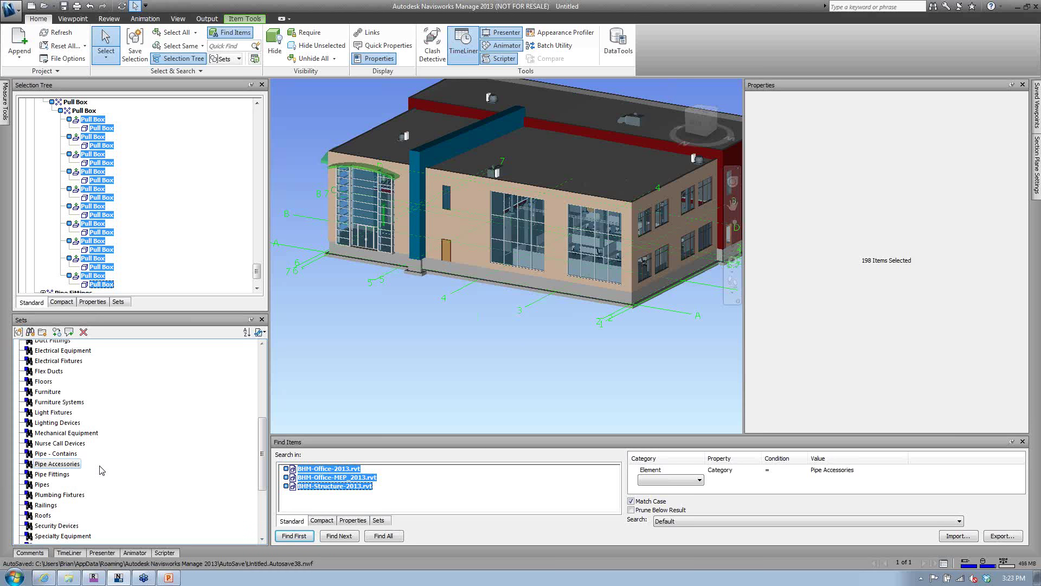
- Recall the imported Walls search set to check the walls it selects, and clear the selection
{"action": "left_click_drag", "start_coordinate": [262, 431], "coordinate": [262, 355]}
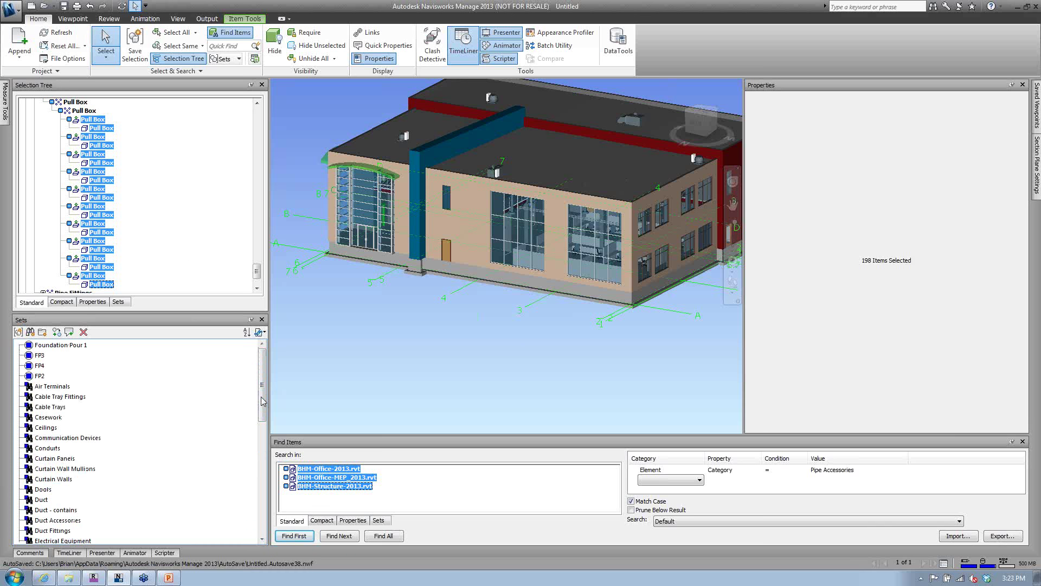
{"action": "scroll", "coordinate": [266, 434], "scroll_direction": "down", "scroll_amount": 5}
{"action": "scroll", "coordinate": [266, 458], "scroll_direction": "down", "scroll_amount": 5}
{"action": "left_click", "coordinate": [42, 528]}
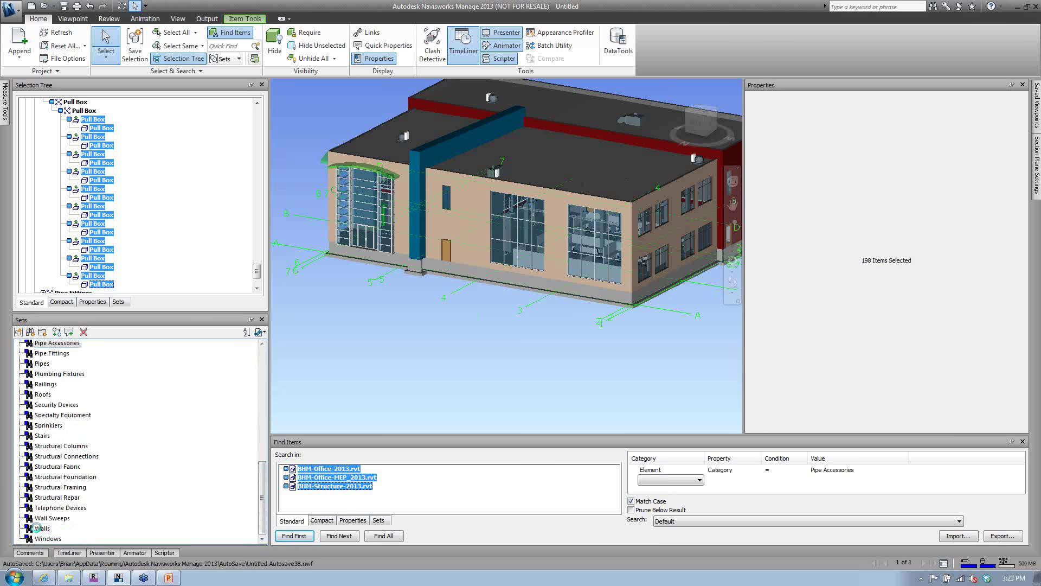
{"action": "left_click", "coordinate": [473, 401]}
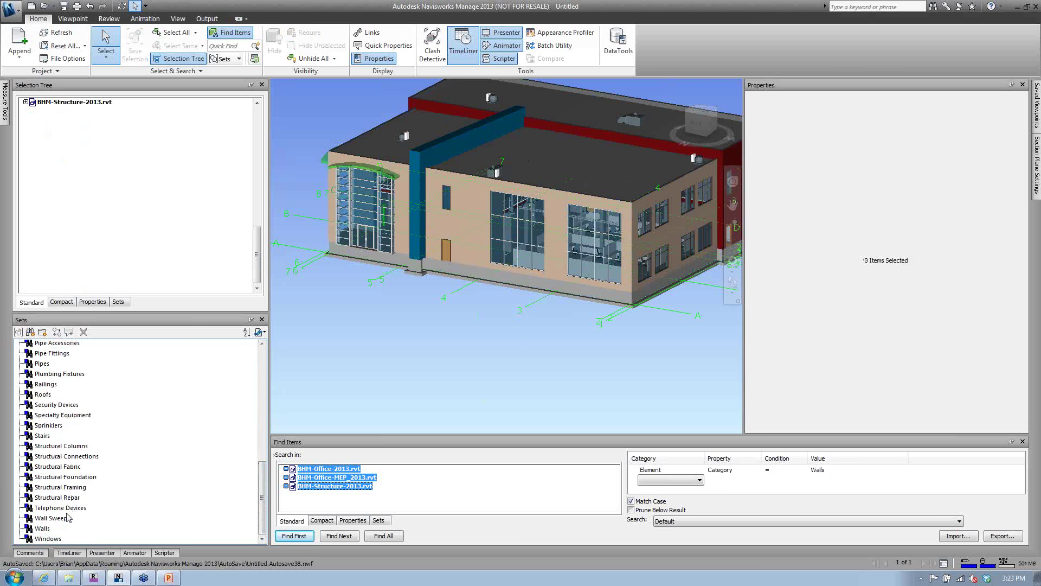
{"action": "left_click", "coordinate": [42, 528]}
{"action": "left_click", "coordinate": [587, 357]}
- Switch to Revit and, using Create Similar on the red XP-4 exterior wall, draw a wall about 18'-6" long outside the glazed entrance
{"action": "left_click", "coordinate": [94, 577]}
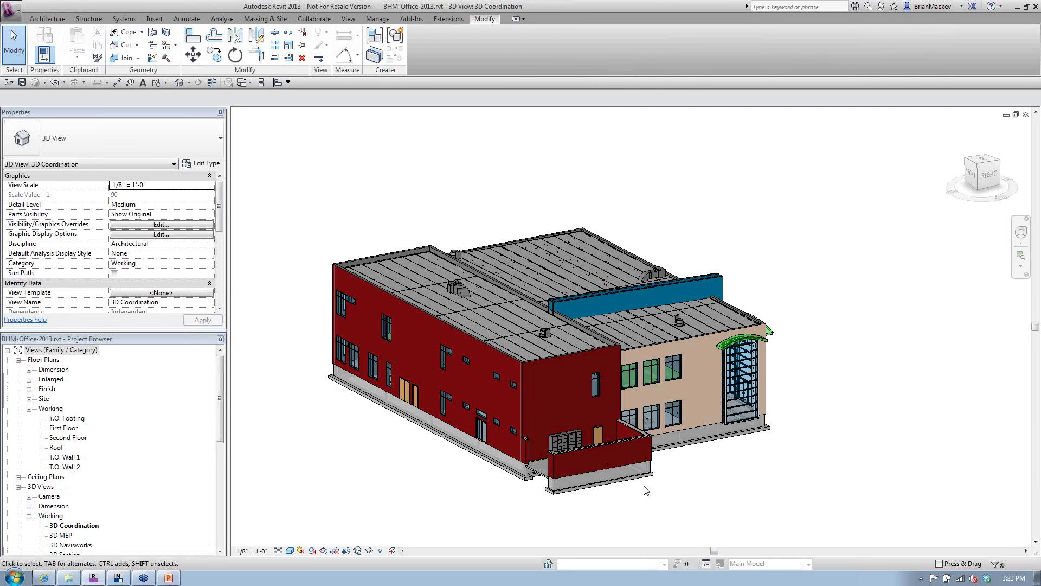
{"action": "middle_click_drag", "start_coordinate": [537, 512], "coordinate": [434, 350], "text": "shift"}
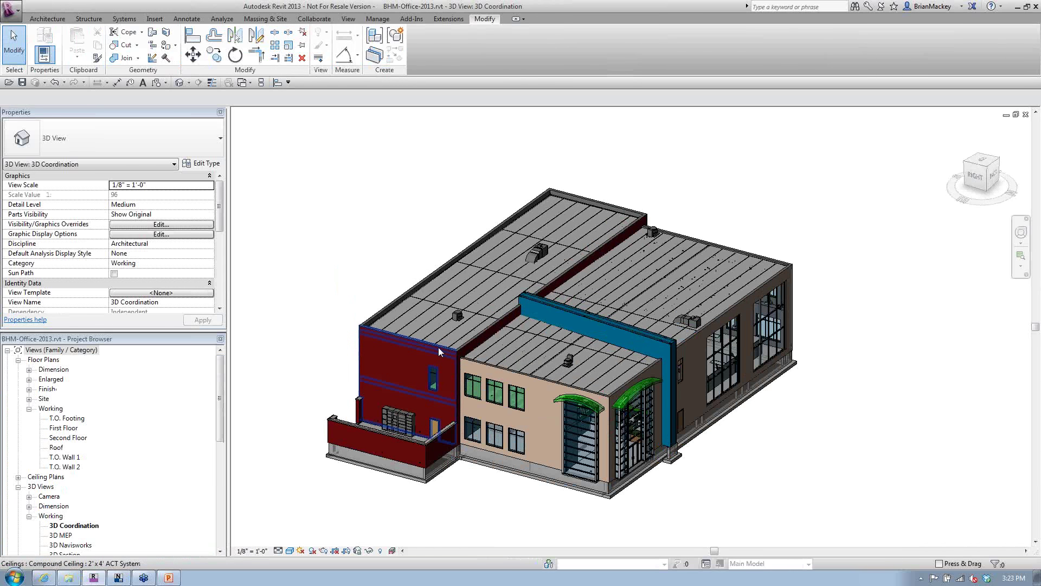
{"action": "left_click", "coordinate": [467, 340]}
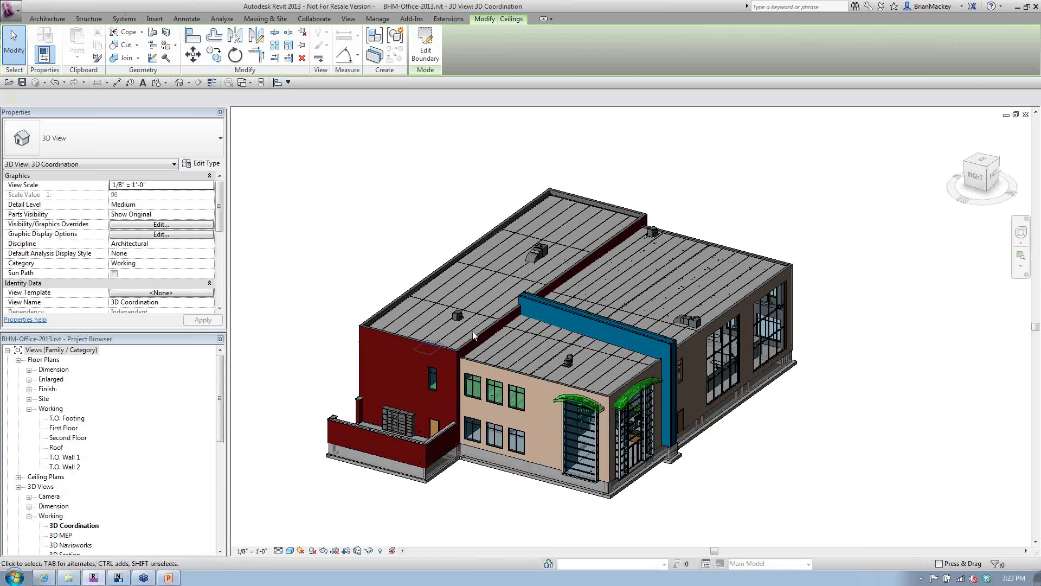
{"action": "left_click", "coordinate": [351, 225]}
{"action": "left_click", "coordinate": [350, 227]}
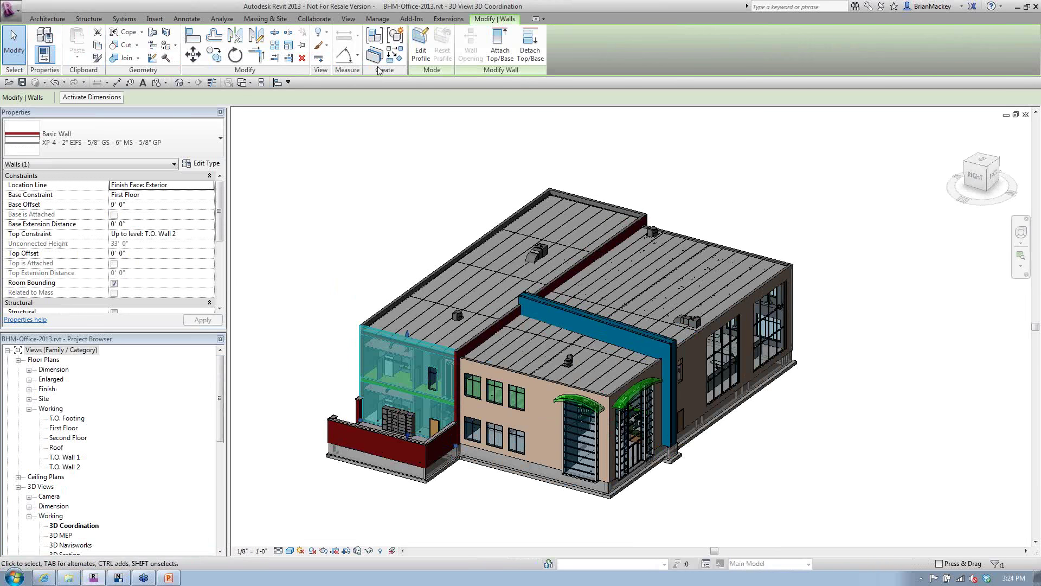
{"action": "left_click", "coordinate": [394, 54]}
{"action": "left_click", "coordinate": [666, 503]}
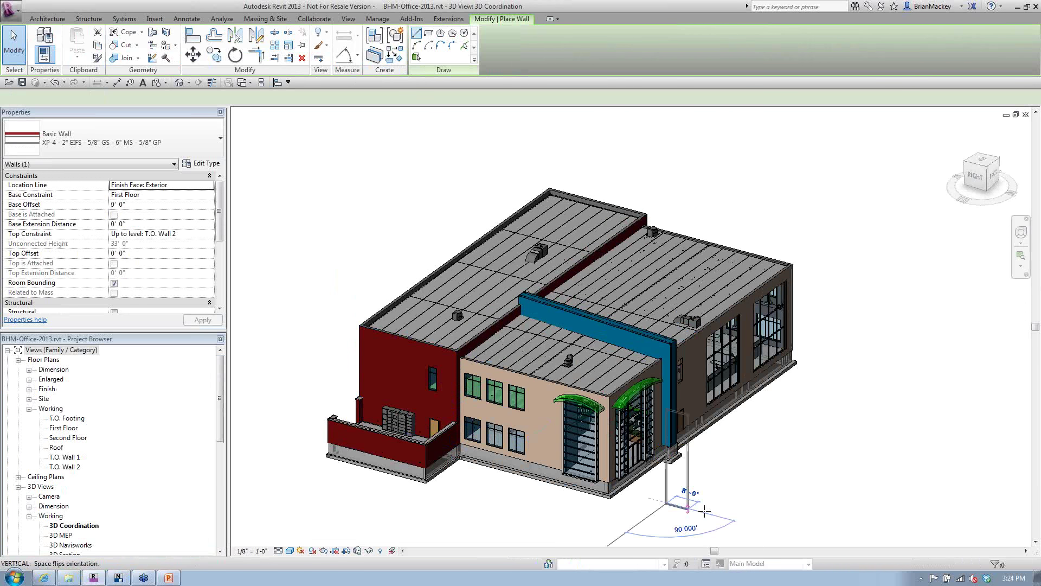
{"action": "left_click", "coordinate": [710, 518]}
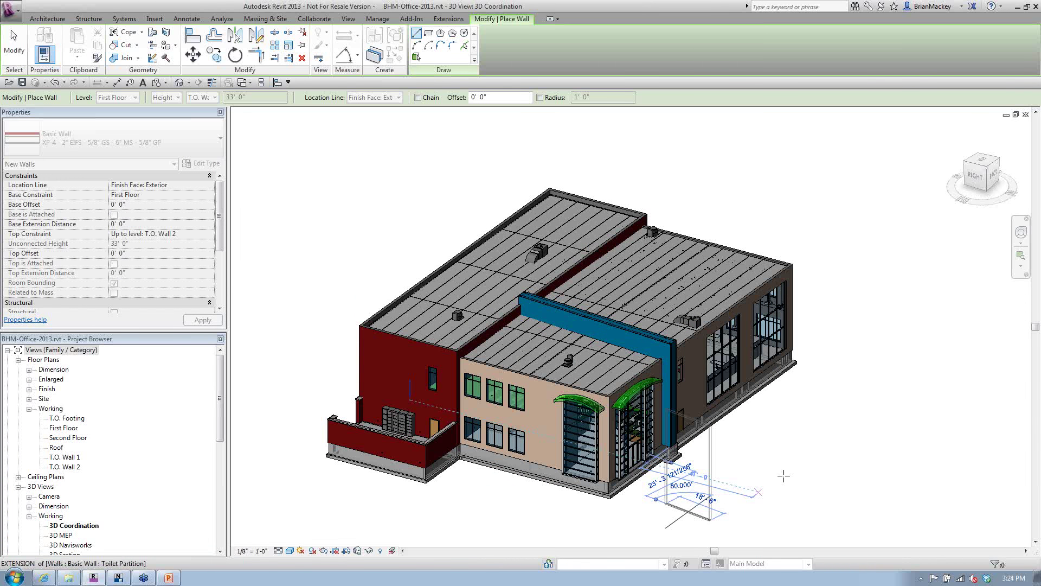
- Draw two more walls of the same XP-4 type, continuing from the first wall's outer end across the front of the building
{"action": "left_click", "coordinate": [707, 520]}
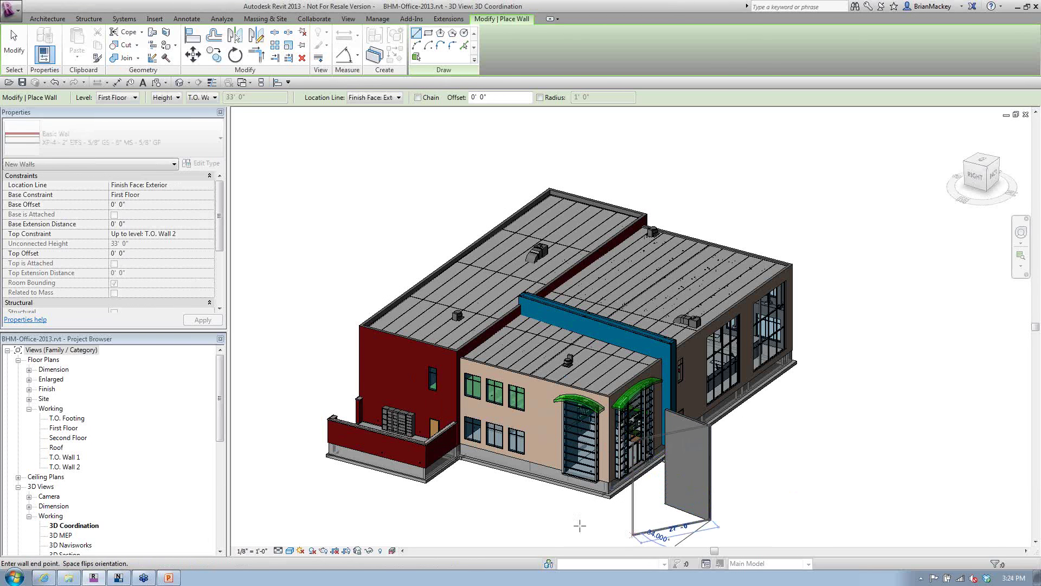
{"action": "left_click", "coordinate": [632, 535]}
{"action": "left_click", "coordinate": [632, 535]}
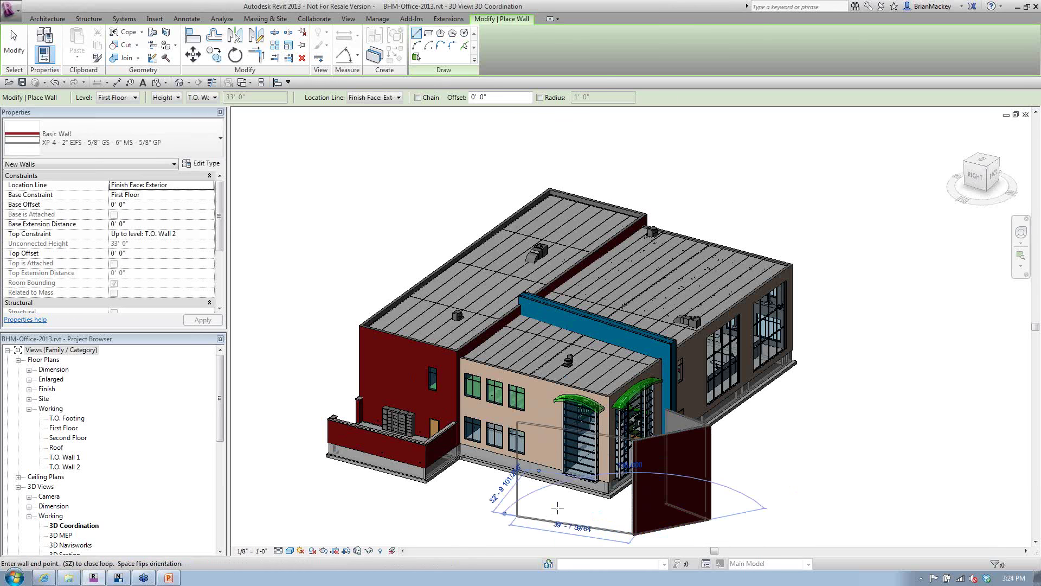
{"action": "left_click", "coordinate": [519, 514]}
{"action": "key", "text": "Escape"}
{"action": "key", "text": "Escape"}
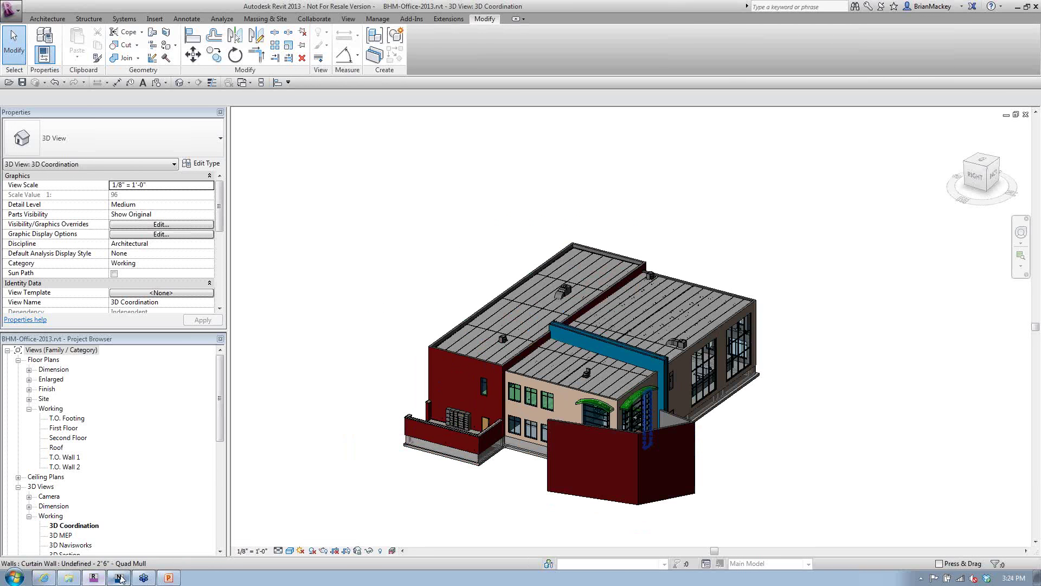
- Switch to Navisworks, refresh the Revit files, and recall the Walls and Wall Sweeps search sets to check which items they select
{"action": "left_click", "coordinate": [120, 578]}
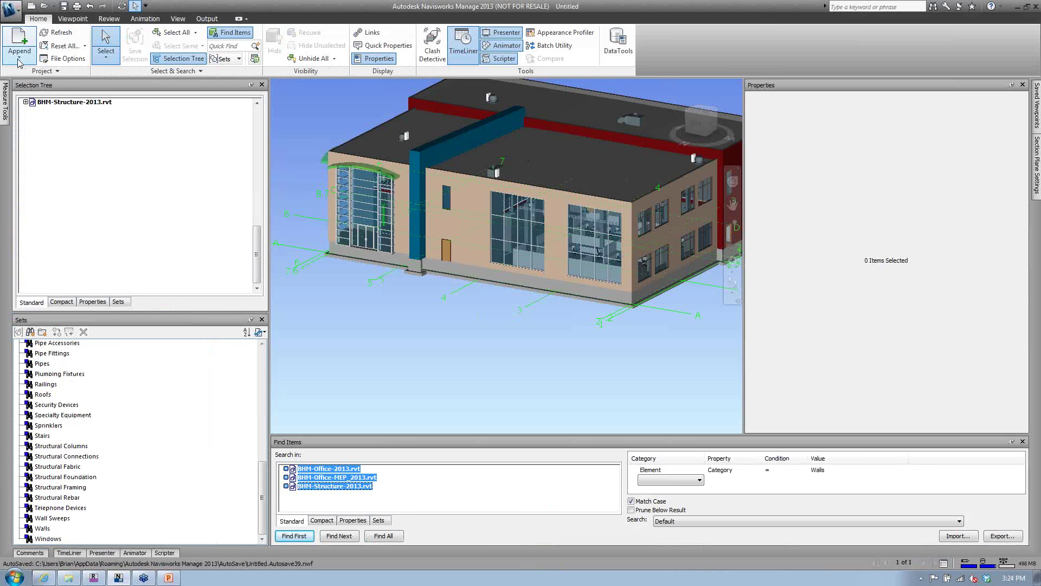
{"action": "left_click", "coordinate": [61, 34]}
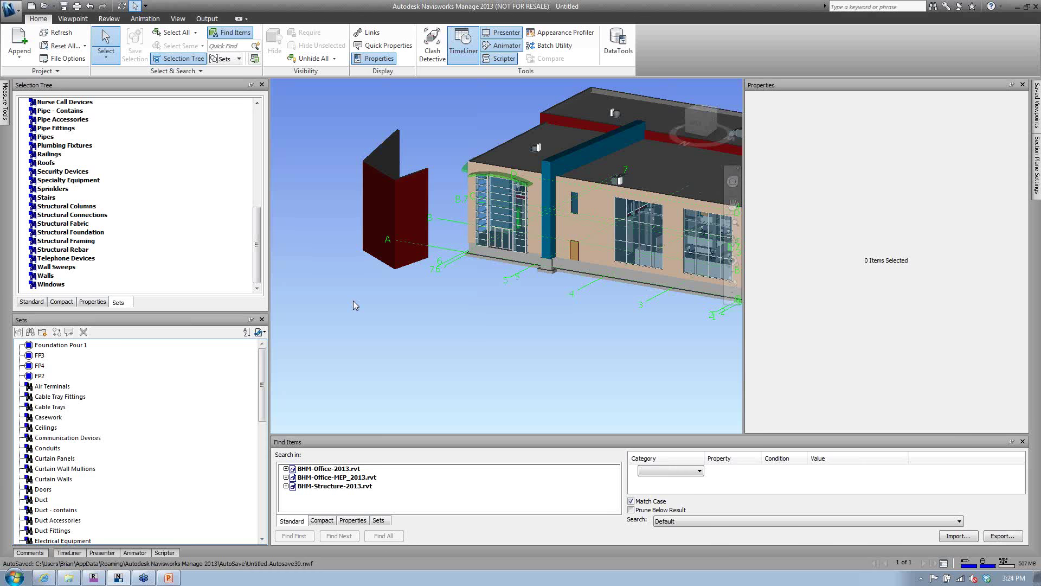
{"action": "left_click_drag", "start_coordinate": [264, 385], "coordinate": [264, 500]}
{"action": "left_click", "coordinate": [42, 528]}
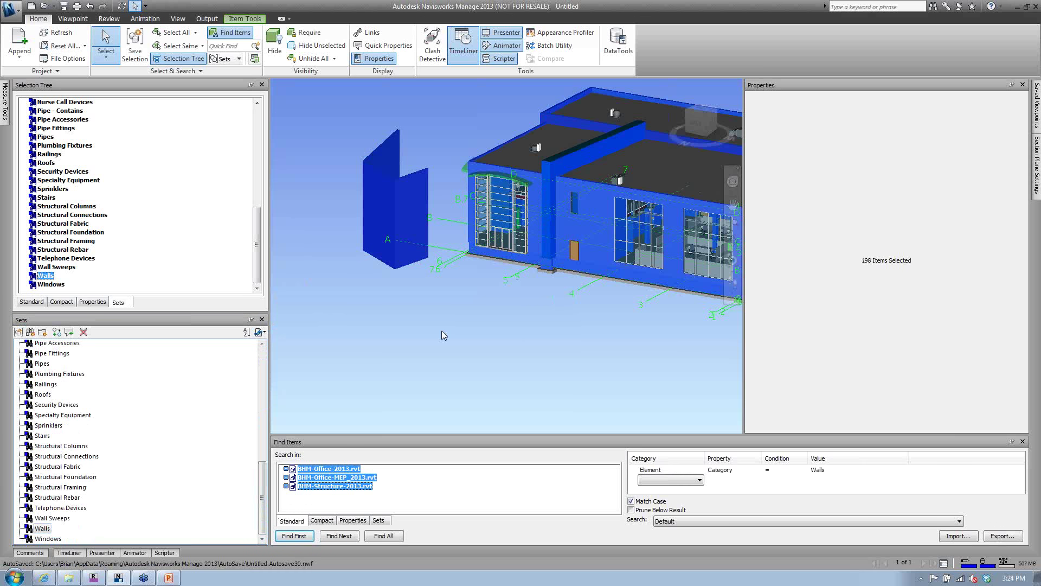
{"action": "left_click", "coordinate": [48, 518]}
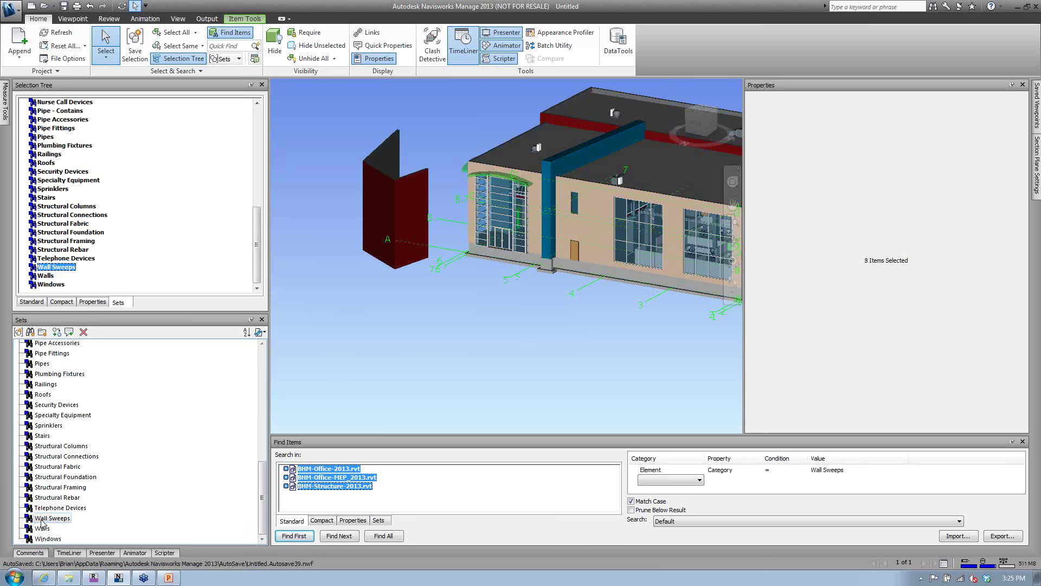
{"action": "left_click", "coordinate": [399, 395]}
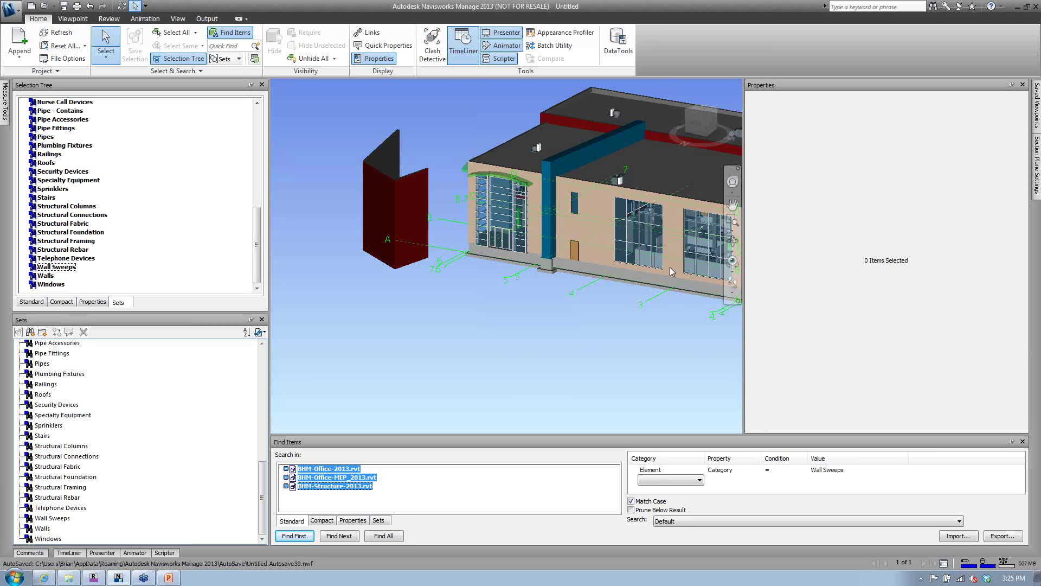
- Select the concrete foundation wall below the tan facade and review its Element and Revit Material properties
{"action": "left_click", "coordinate": [652, 279]}
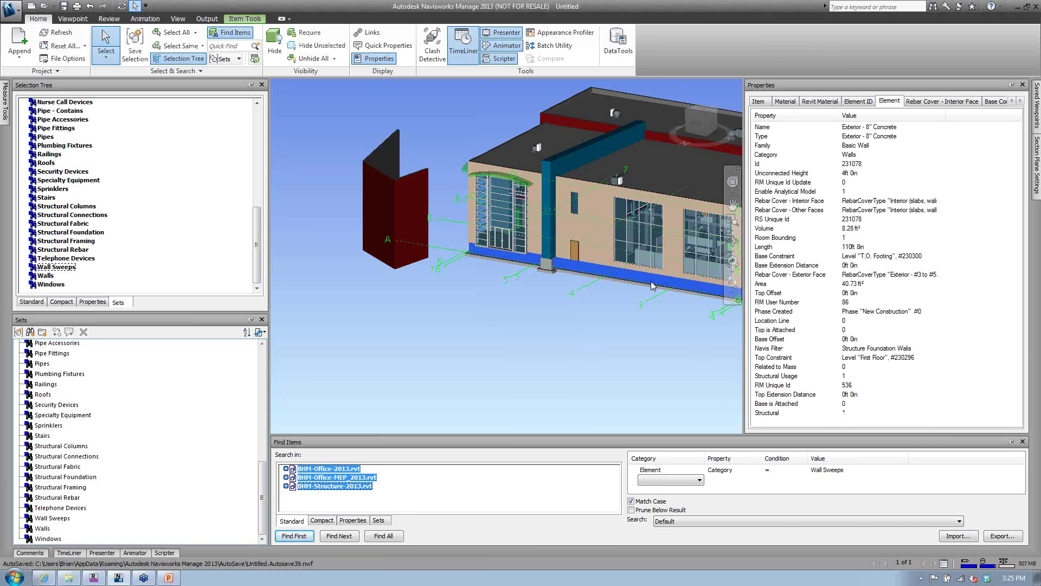
{"action": "left_click", "coordinate": [819, 103]}
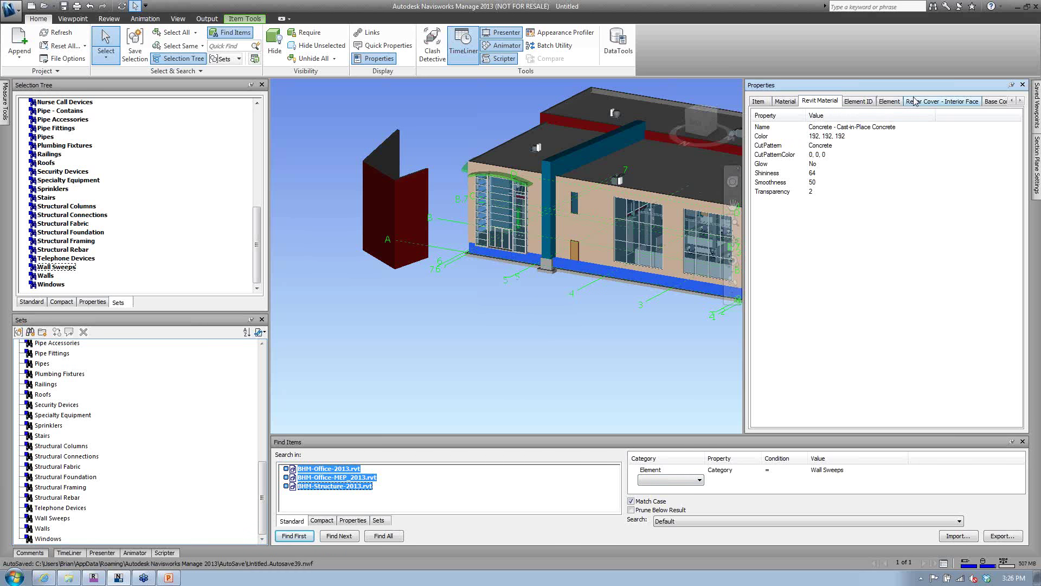
{"action": "left_click", "coordinate": [887, 103]}
{"action": "left_click", "coordinate": [826, 104]}
- Search all three Revit files for items whose Revit Material Name contains "concrete"
{"action": "left_click", "coordinate": [699, 479]}
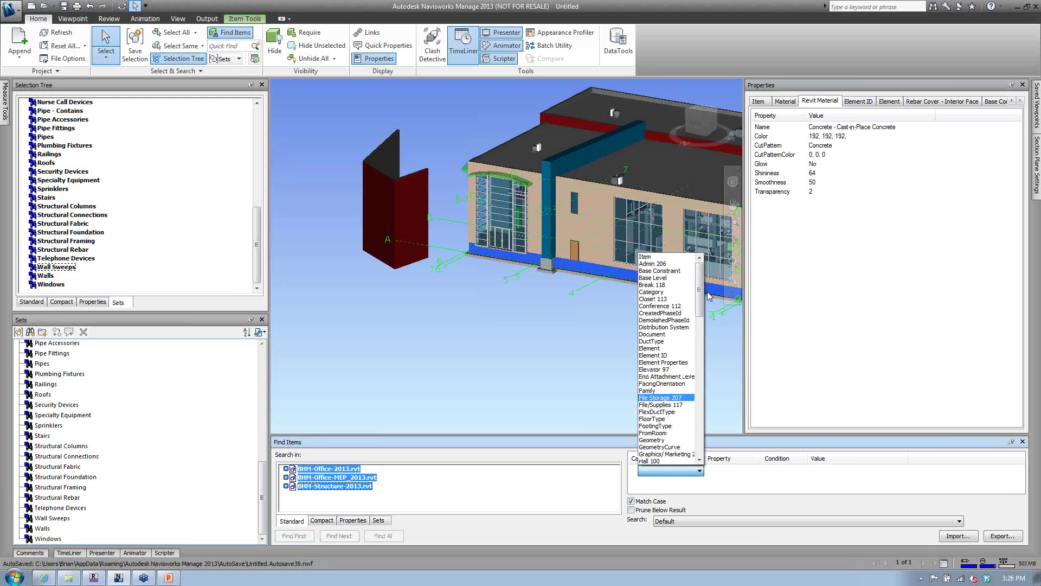
{"action": "scroll", "coordinate": [701, 320], "scroll_direction": "down", "scroll_amount": 4}
{"action": "left_click_drag", "start_coordinate": [702, 320], "coordinate": [702, 418]}
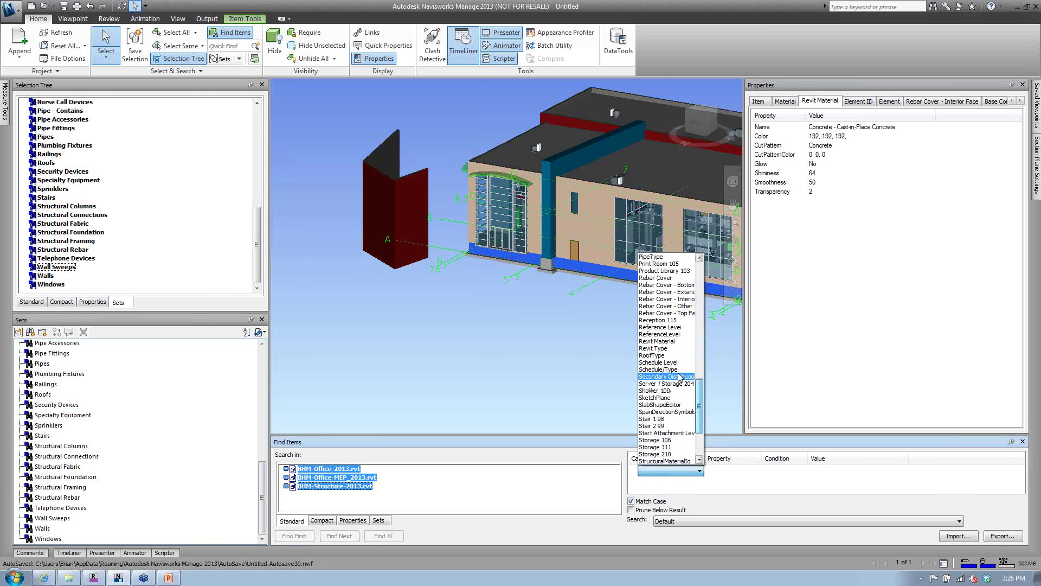
{"action": "left_click", "coordinate": [657, 341]}
{"action": "left_click", "coordinate": [757, 471]}
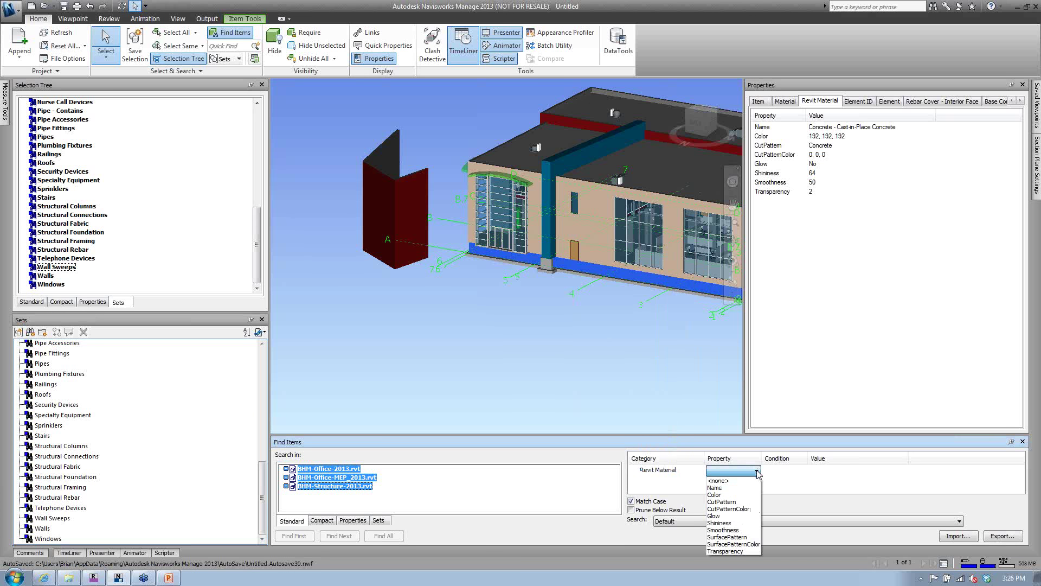
{"action": "left_click", "coordinate": [721, 487]}
{"action": "left_click", "coordinate": [802, 471]}
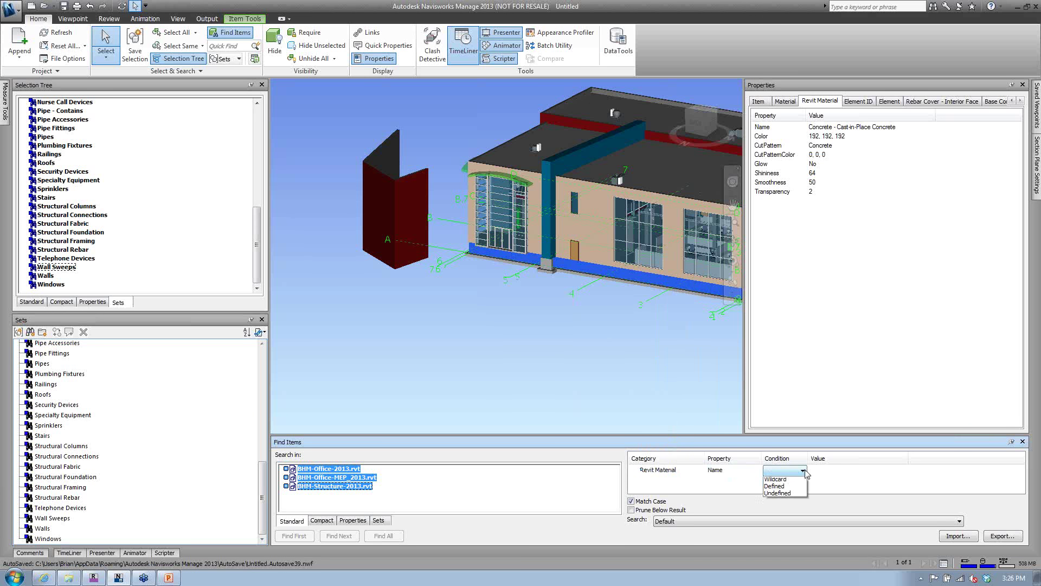
{"action": "left_click", "coordinate": [780, 496]}
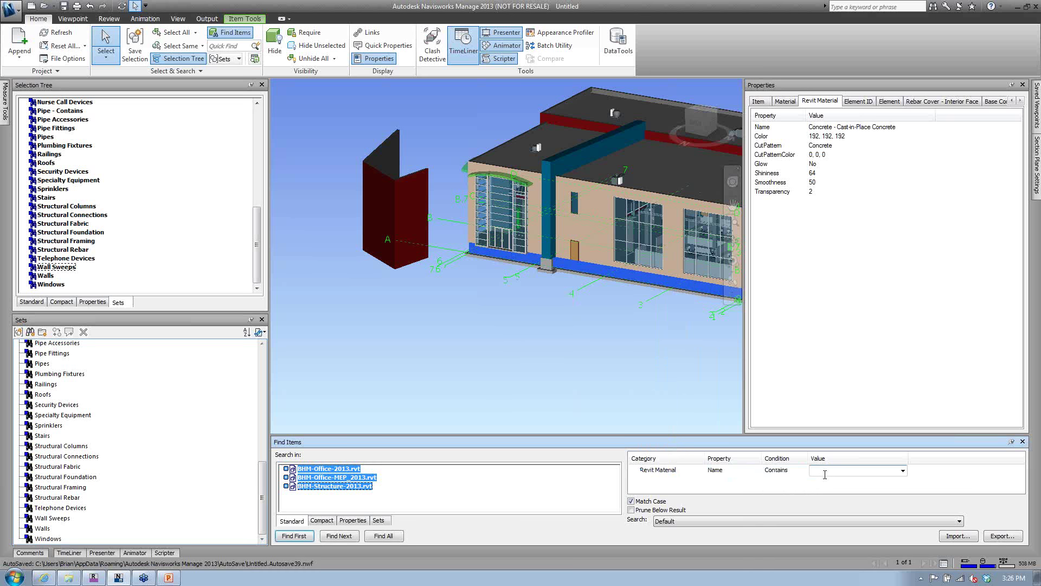
{"action": "type", "text": "rete"}
{"action": "left_click", "coordinate": [372, 537]}
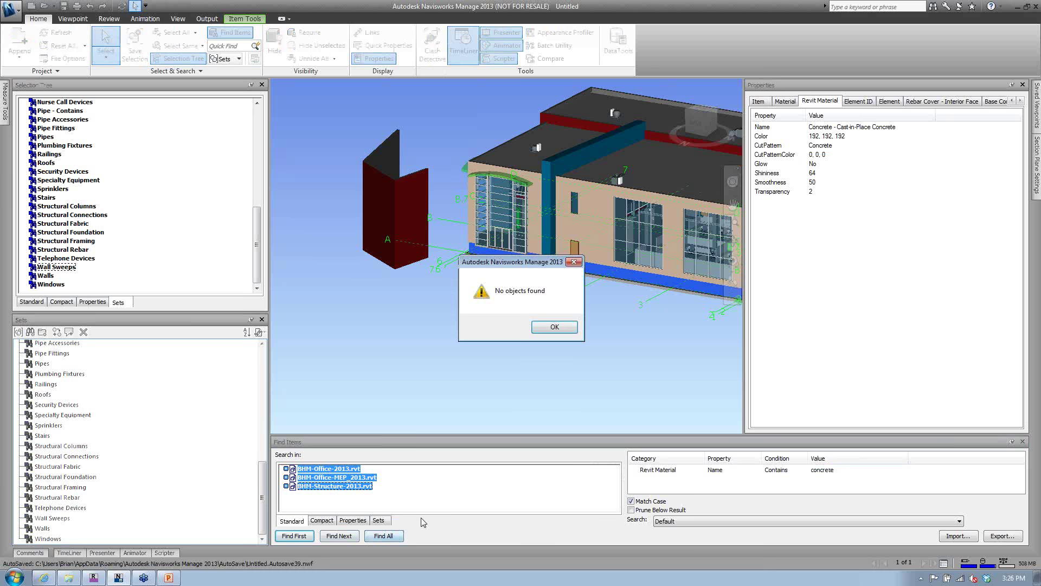
{"action": "left_click", "coordinate": [541, 327]}
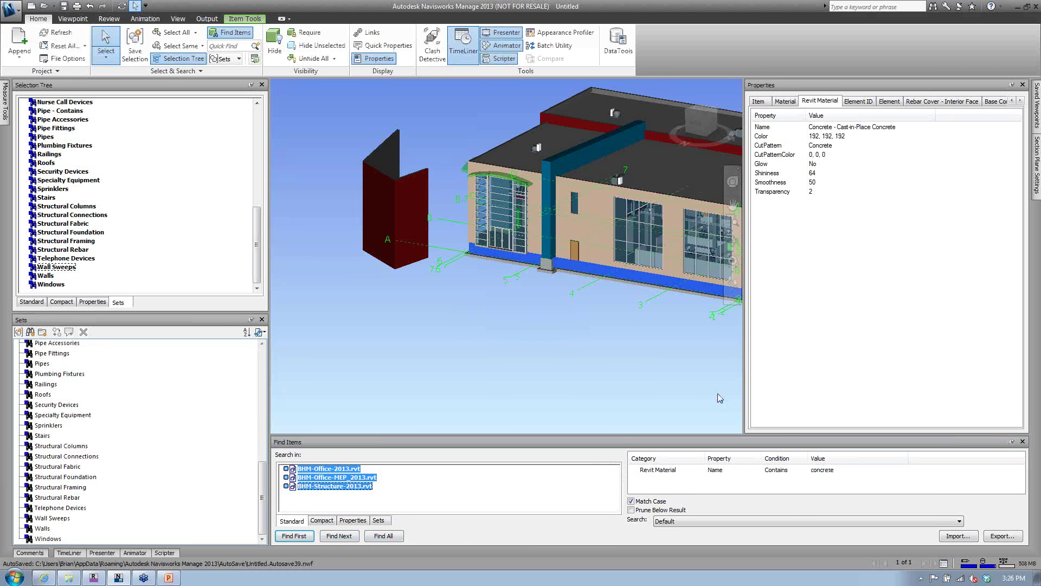
- Turn off case matching and find all the concrete items again, inspecting the selection around the building
{"action": "left_click", "coordinate": [631, 502]}
{"action": "left_click", "coordinate": [404, 535]}
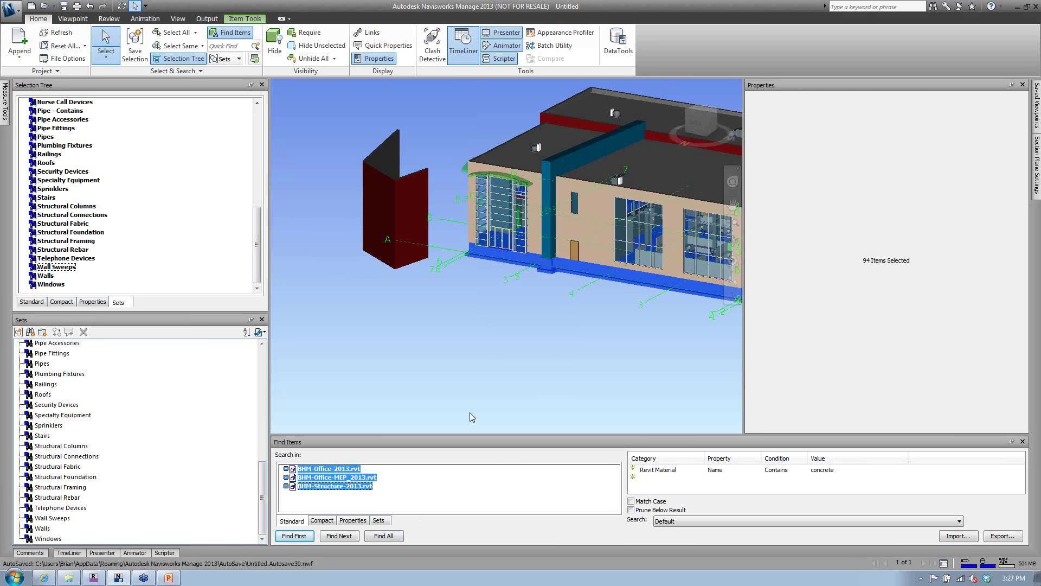
{"action": "middle_click_drag", "start_coordinate": [549, 344], "coordinate": [562, 341], "text": "shift"}
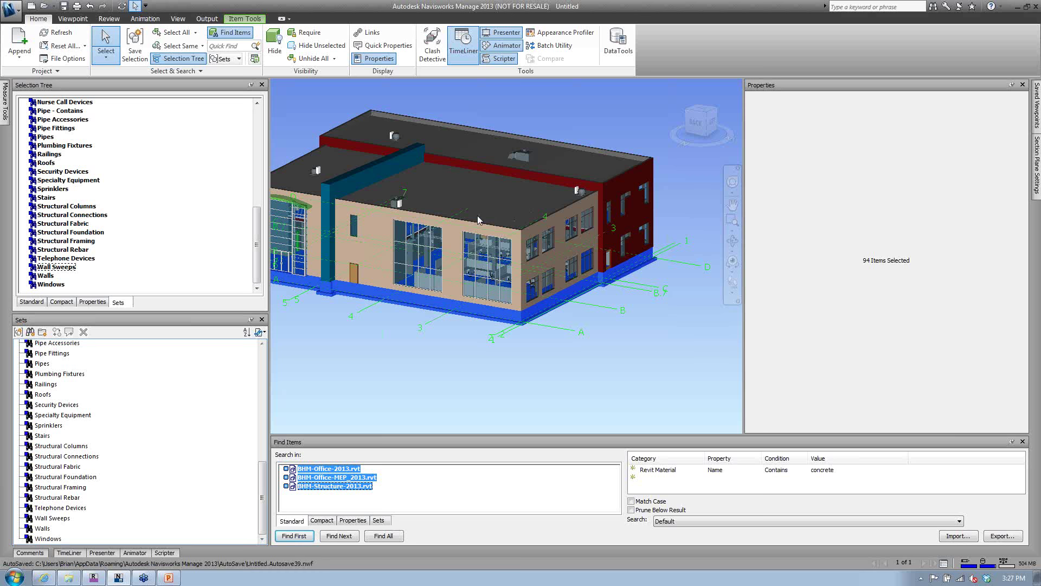
{"action": "middle_click_drag", "start_coordinate": [490, 250], "coordinate": [534, 314]}
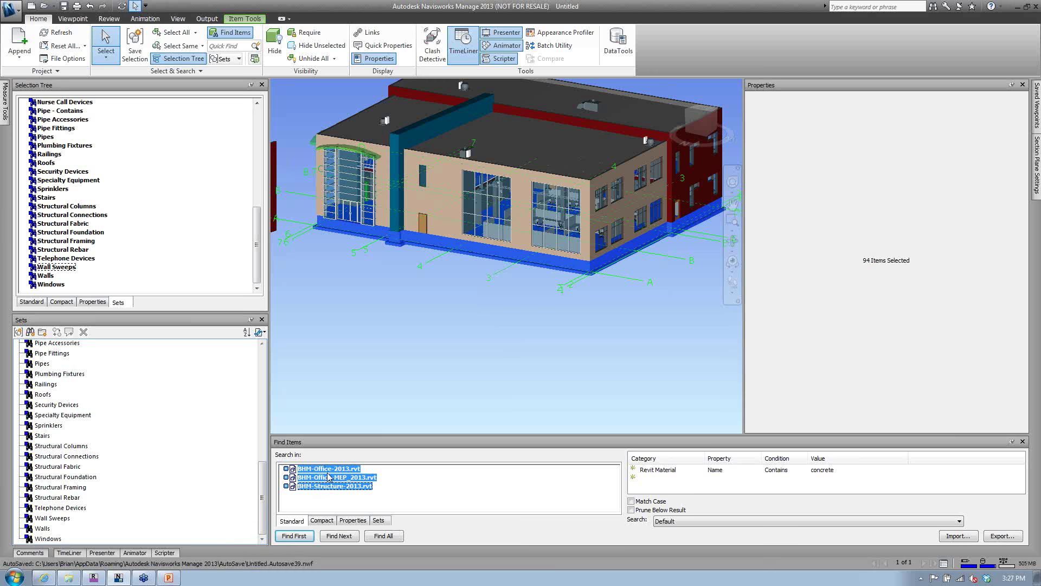
- Limit the concrete search to the Walls set, find all matches, and save it as a search set named "Walls - Concrete"
{"action": "left_click", "coordinate": [378, 520]}
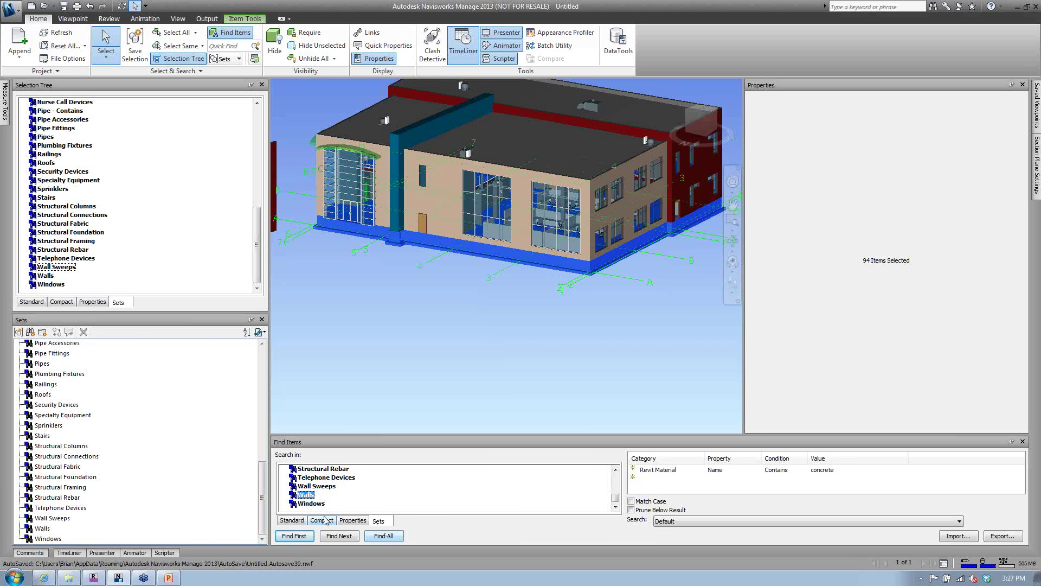
{"action": "left_click", "coordinate": [377, 538]}
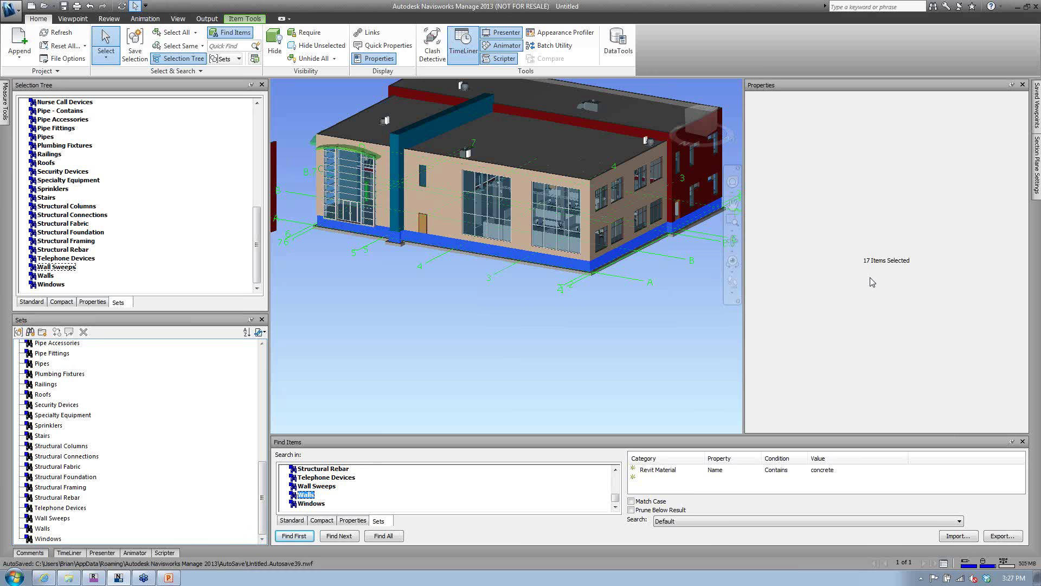
{"action": "left_click", "coordinate": [30, 332]}
{"action": "type", "text": "Walls"}
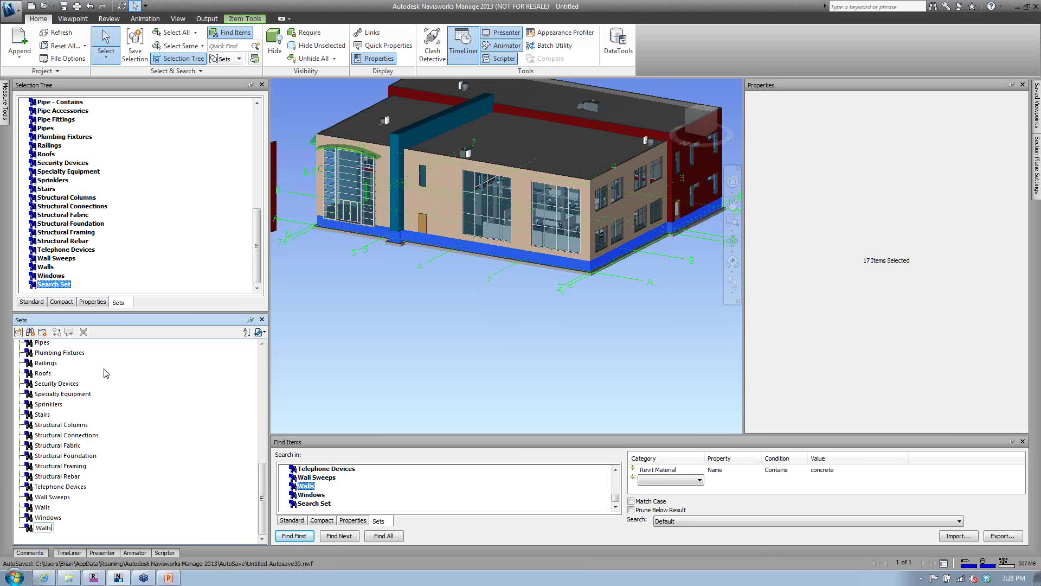
{"action": "type", "text": " - Concrete"}
{"action": "left_click", "coordinate": [354, 399]}
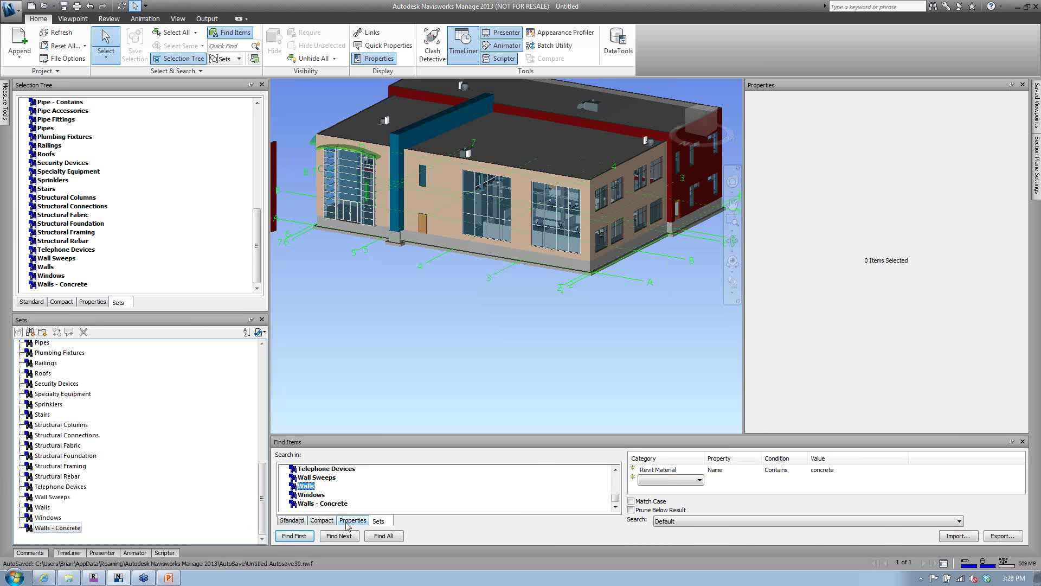
- Recall the Walls search set, list the search scope by properties, and enlarge the Find Items window
{"action": "left_click", "coordinate": [44, 507]}
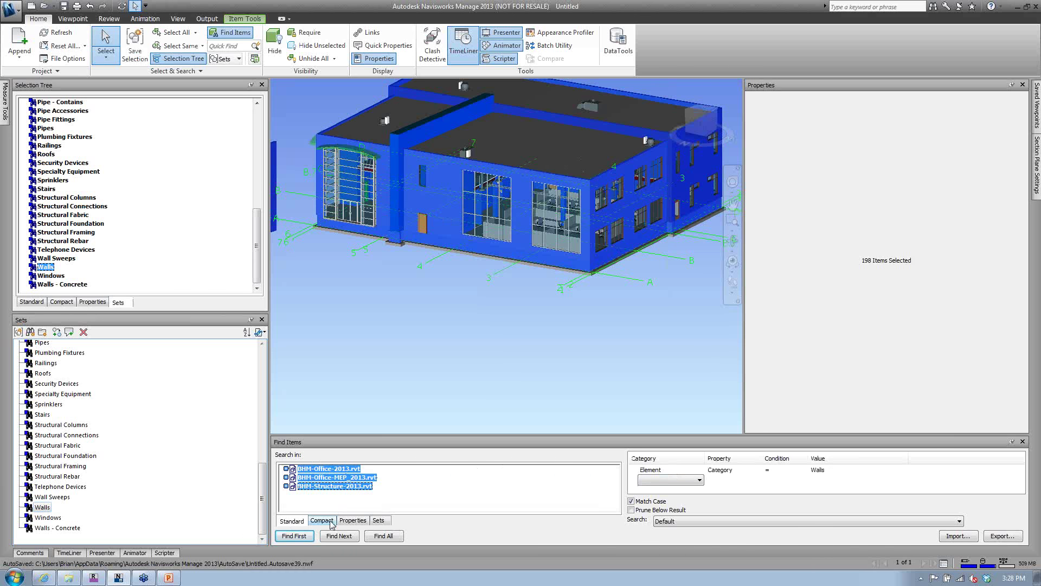
{"action": "left_click", "coordinate": [348, 522]}
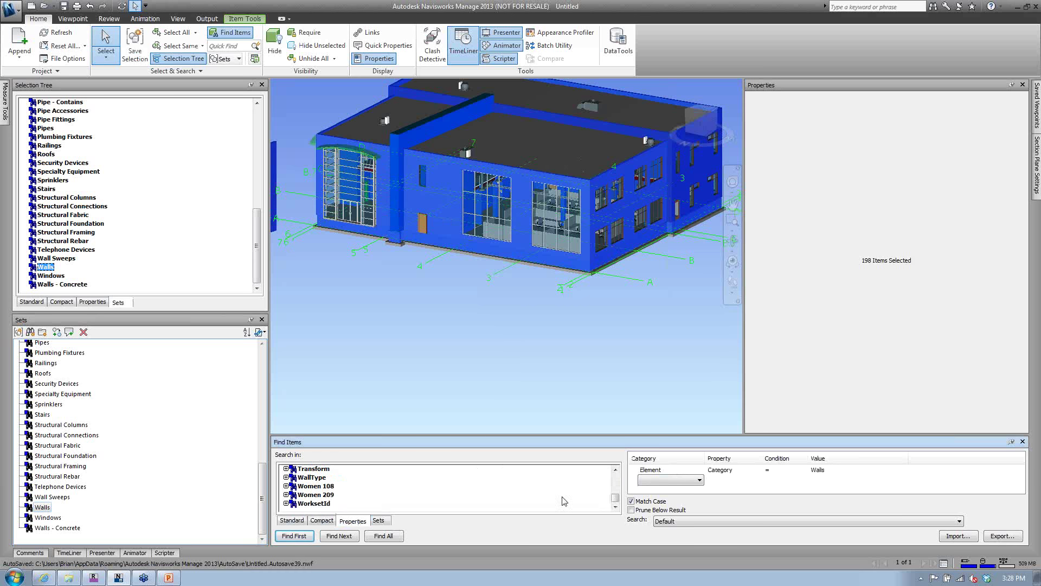
{"action": "scroll", "coordinate": [615, 496], "scroll_direction": "up", "scroll_amount": 5}
{"action": "scroll", "coordinate": [617, 497], "scroll_direction": "up", "scroll_amount": 5}
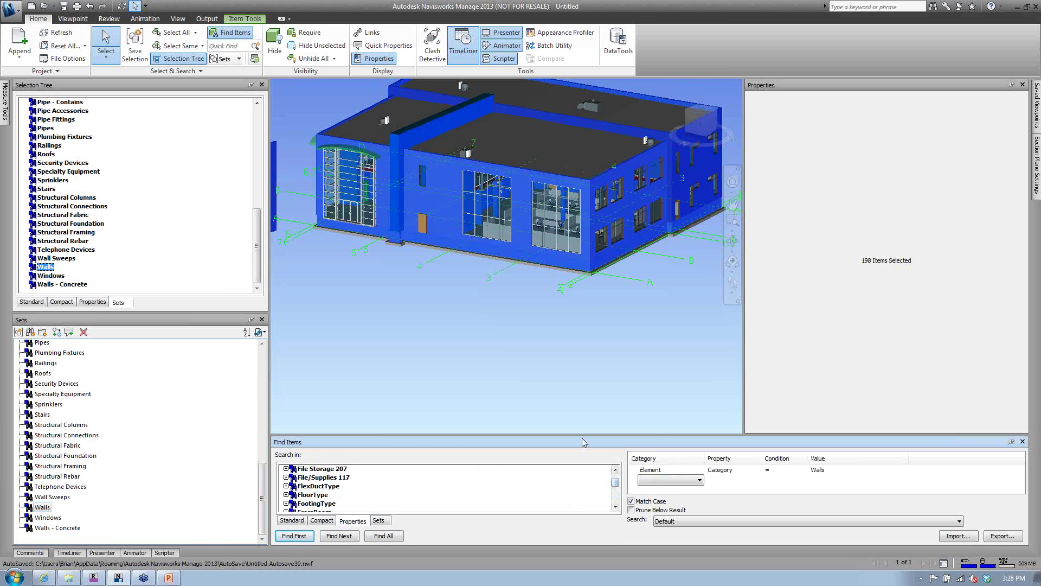
{"action": "left_click_drag", "start_coordinate": [585, 435], "coordinate": [591, 290]}
{"action": "scroll", "coordinate": [449, 348], "scroll_direction": "up", "scroll_amount": 7}
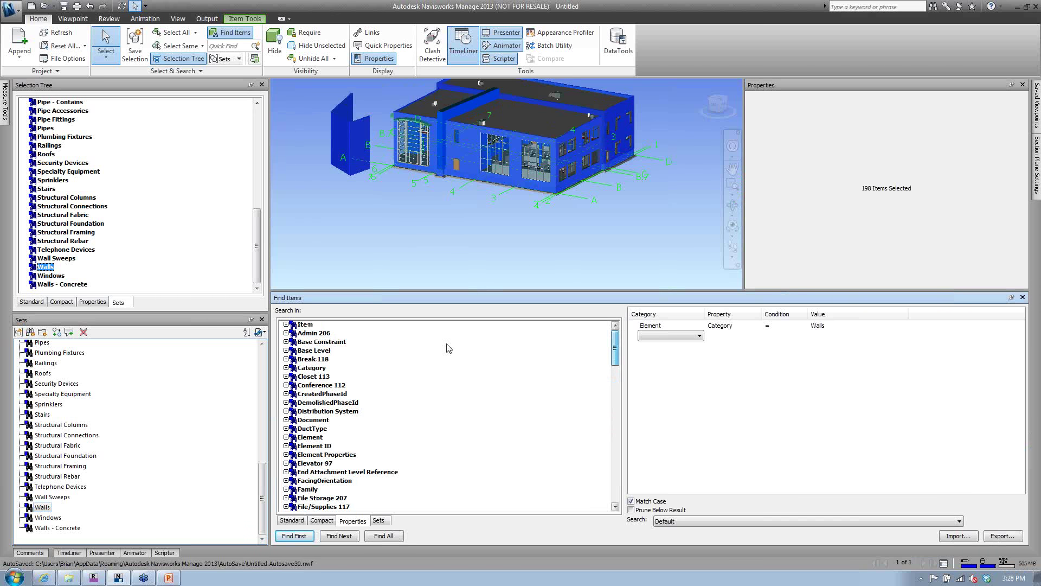
- Expand the Name values under Revit Material in the search scope's property list
{"action": "left_click", "coordinate": [324, 481]}
{"action": "scroll", "coordinate": [325, 484], "scroll_direction": "down", "scroll_amount": 2}
{"action": "scroll", "coordinate": [324, 482], "scroll_direction": "down", "scroll_amount": 12}
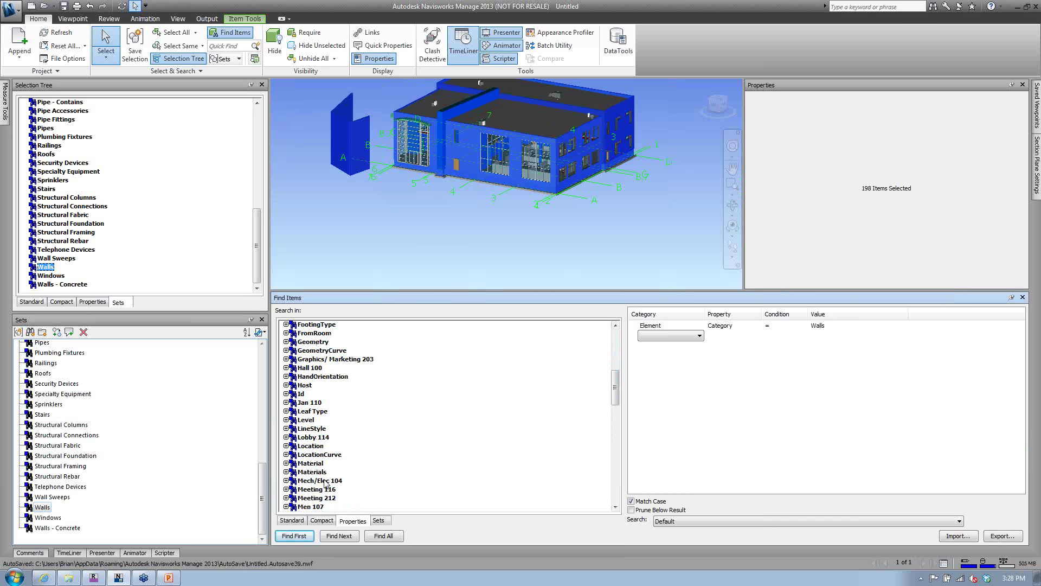
{"action": "scroll", "coordinate": [331, 481], "scroll_direction": "down", "scroll_amount": 7}
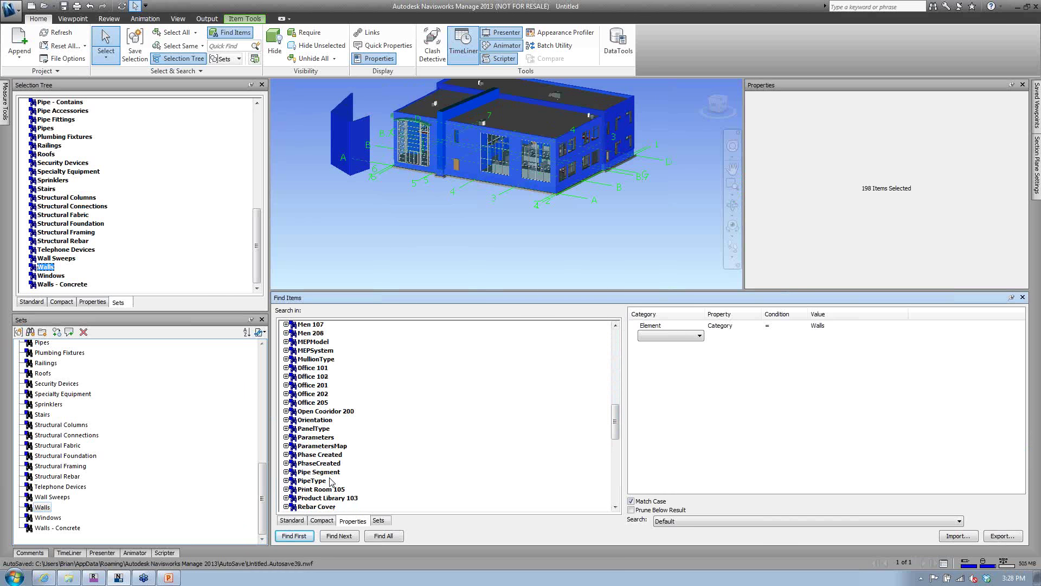
{"action": "scroll", "coordinate": [332, 482], "scroll_direction": "down", "scroll_amount": 1}
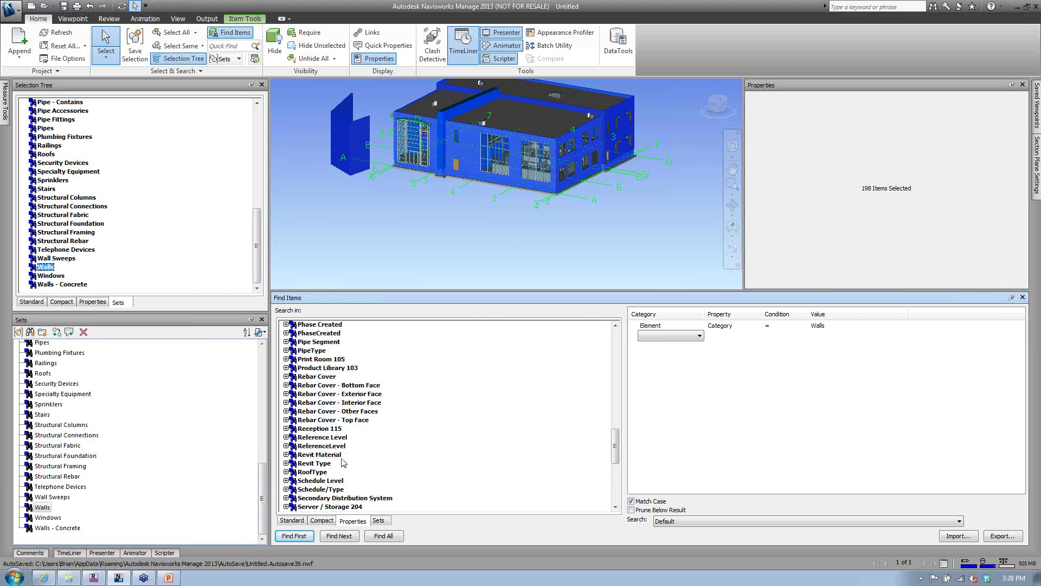
{"action": "left_click", "coordinate": [286, 455]}
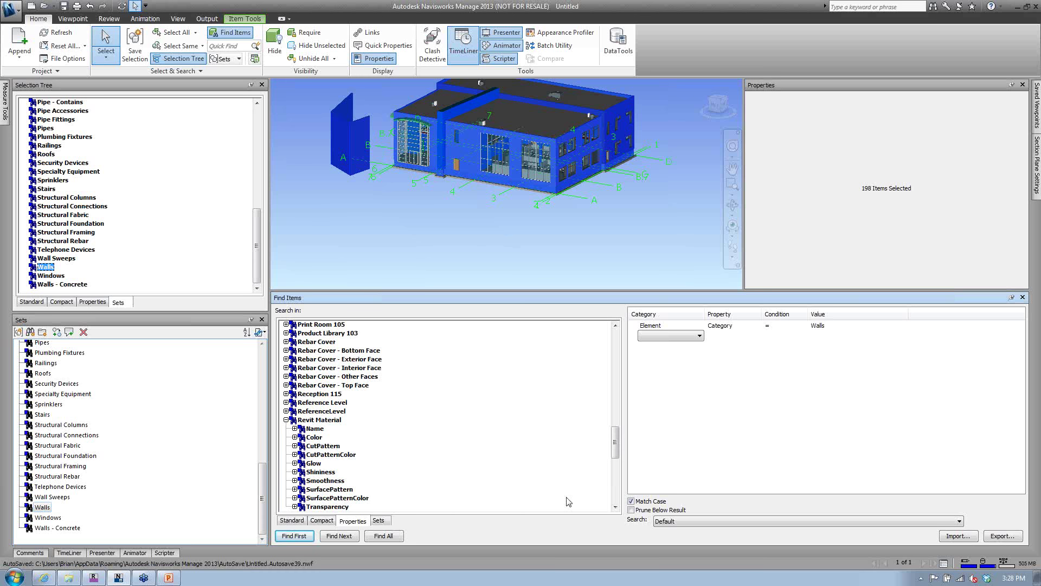
{"action": "left_click", "coordinate": [295, 429]}
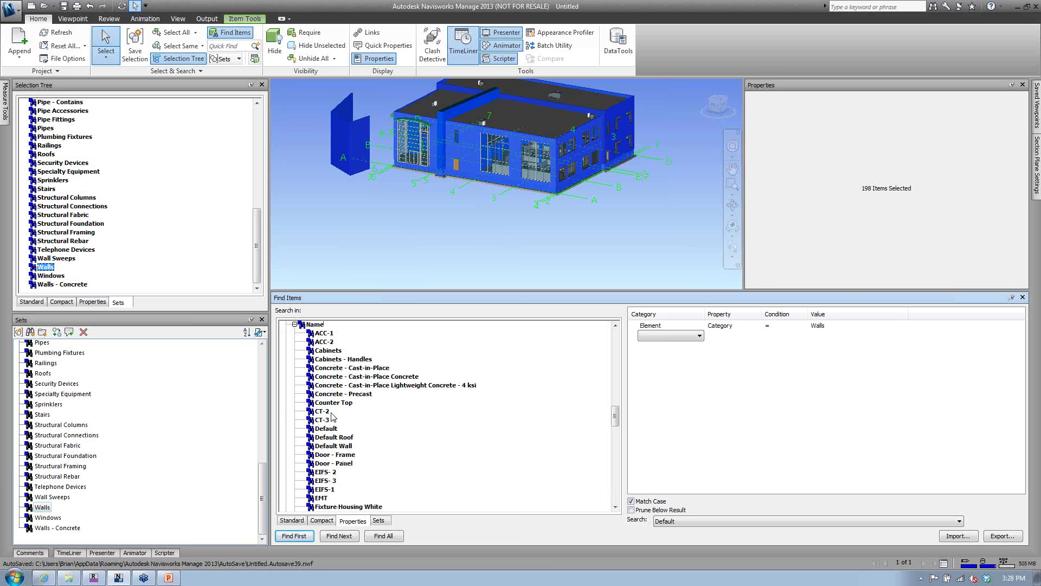
- Select Concrete - Cast-in-Place, Cast-in-Place Concrete, Cast-in-Place Lightweight Concrete - 4 ksi and Precast as the search scope
{"action": "left_click", "coordinate": [334, 369]}
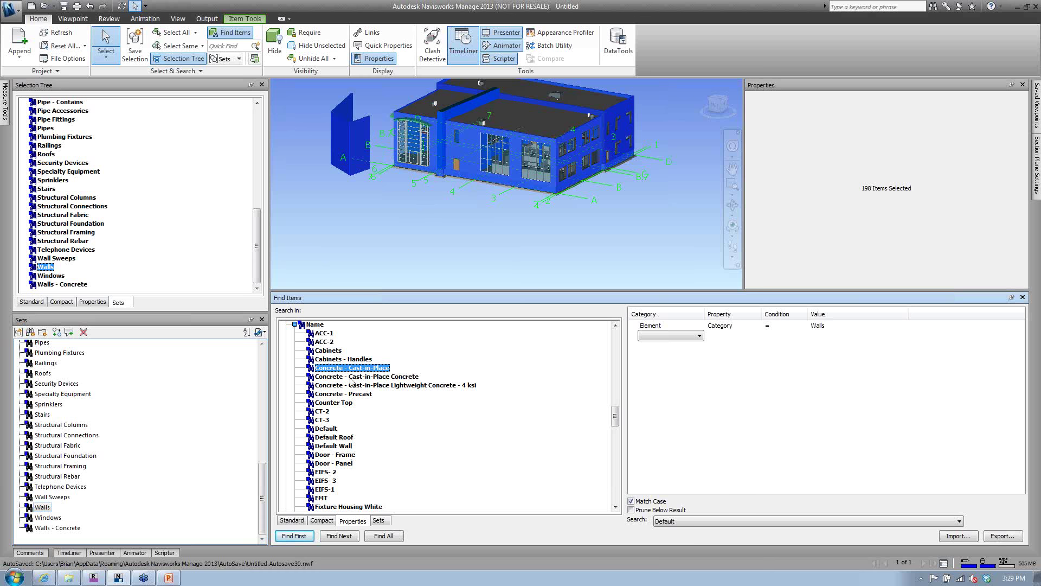
{"action": "left_click", "coordinate": [349, 376], "text": "ctrl"}
{"action": "left_click", "coordinate": [353, 386], "text": "ctrl"}
{"action": "left_click", "coordinate": [354, 393], "text": "ctrl"}
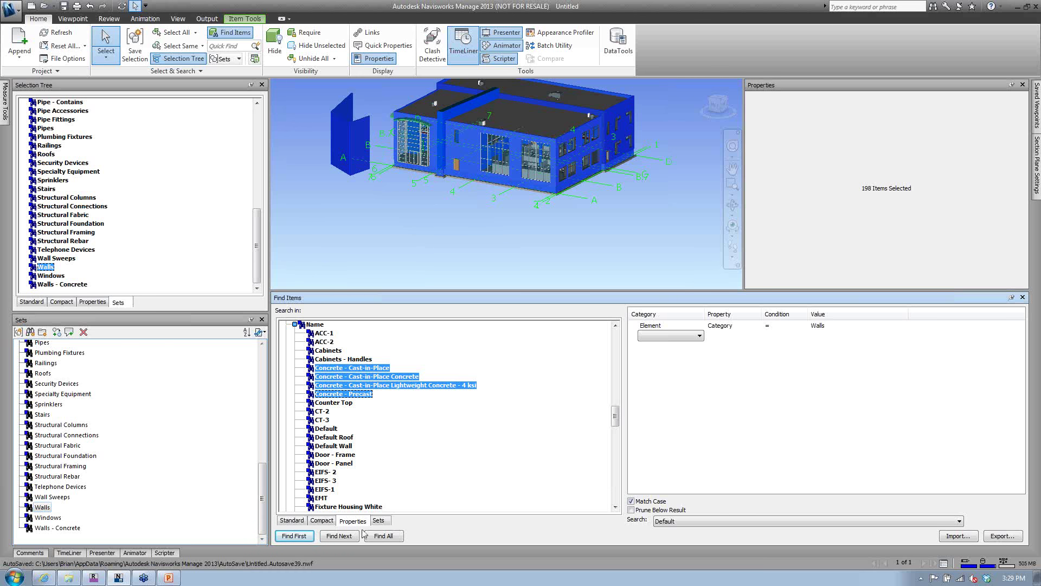
- Find all walls within the selected concrete materials, and list the search scope by sets
{"action": "left_click", "coordinate": [381, 536]}
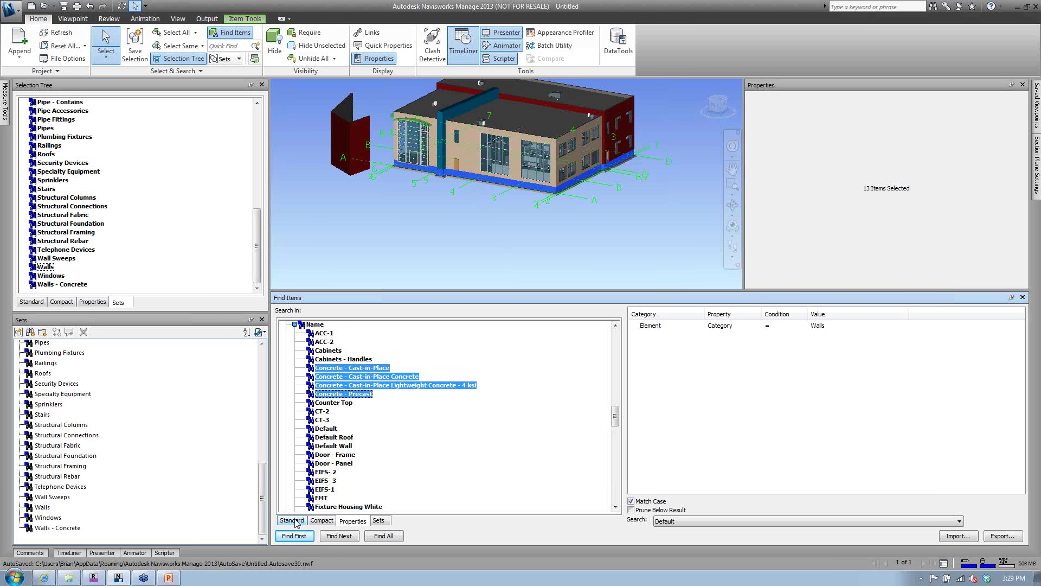
{"action": "left_click", "coordinate": [297, 522]}
{"action": "left_click", "coordinate": [381, 523]}
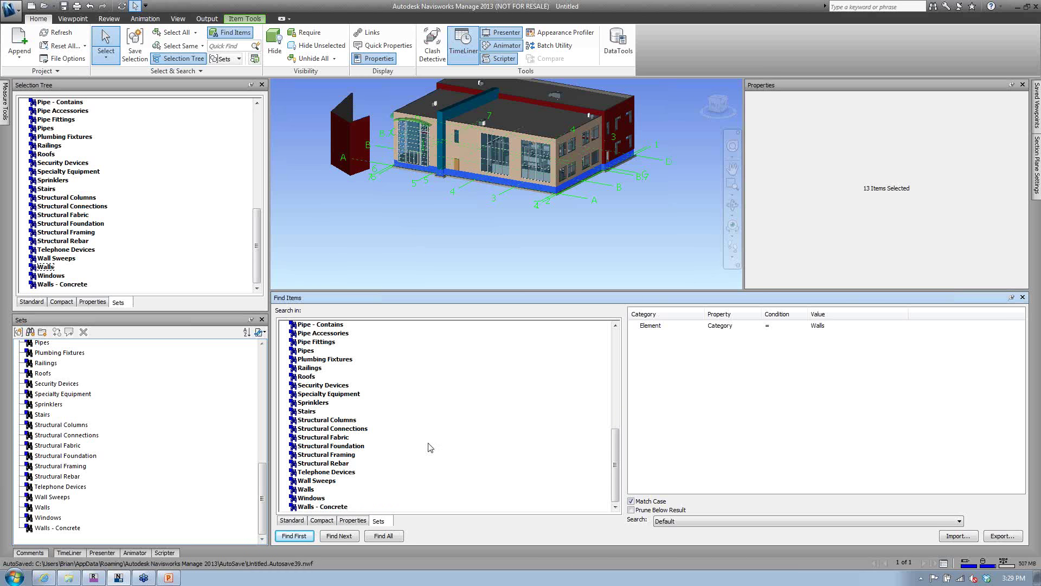
{"action": "left_click_drag", "start_coordinate": [621, 471], "coordinate": [620, 411]}
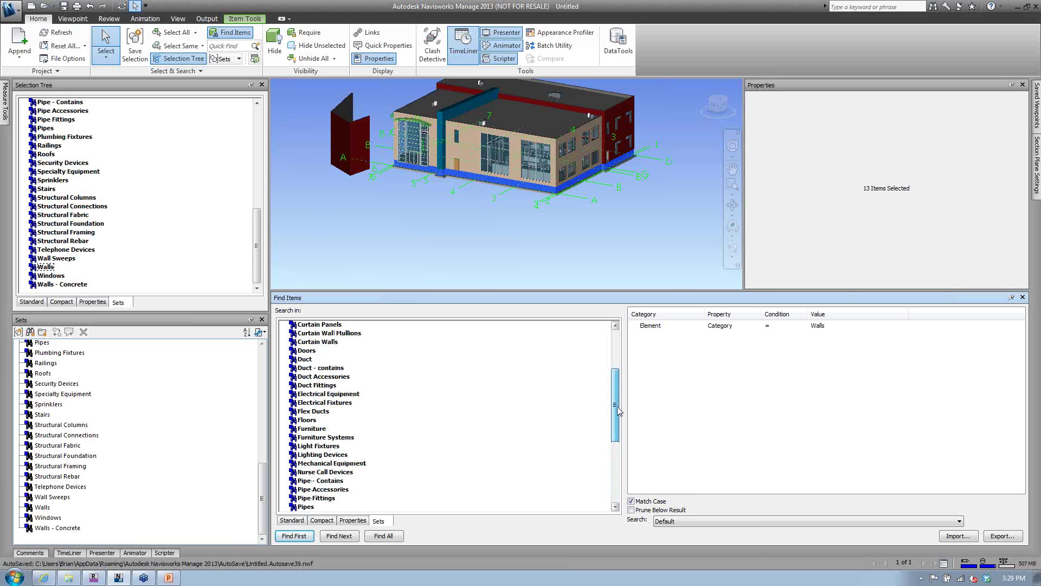
- Recall the Specialty Equipment search set to load its criteria for the whole model
{"action": "left_click", "coordinate": [63, 394]}
{"action": "left_click_drag", "start_coordinate": [262, 477], "coordinate": [275, 345]}
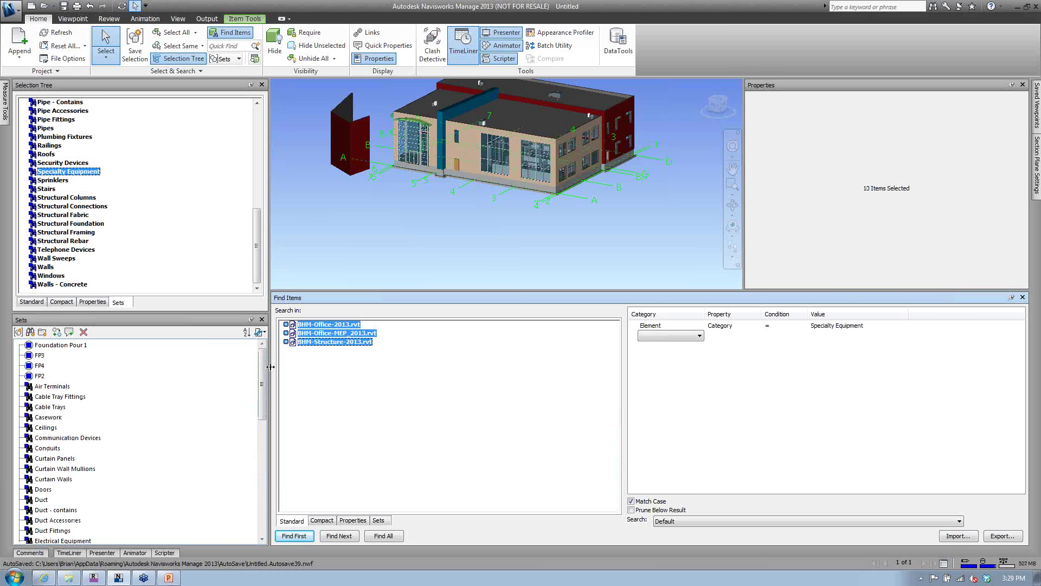
{"action": "left_click_drag", "start_coordinate": [264, 373], "coordinate": [264, 381]}
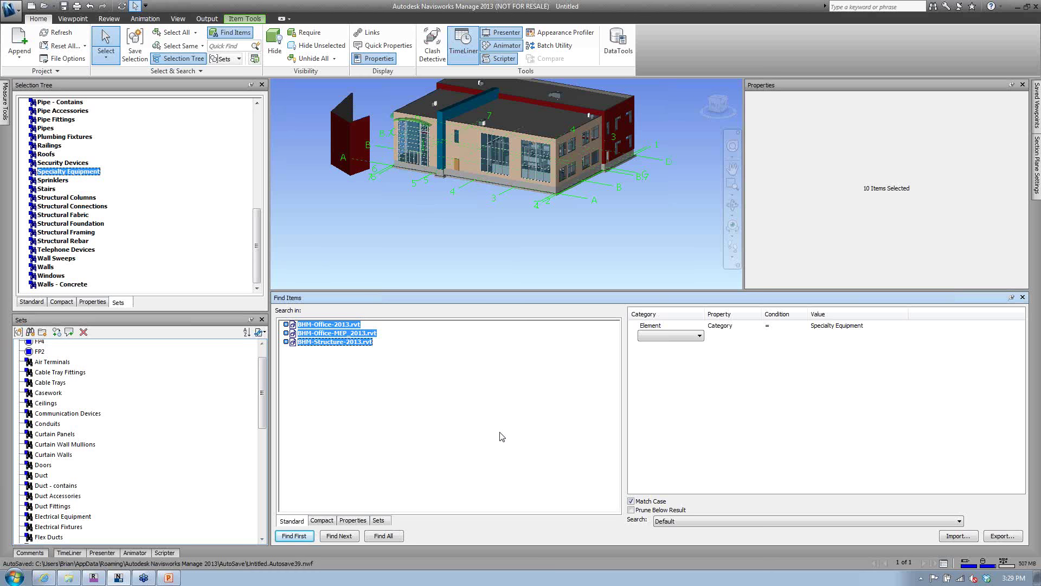
- Change the condition of the Element Category search criterion to Wildcard
{"action": "left_click", "coordinate": [781, 325]}
{"action": "left_click", "coordinate": [803, 326]}
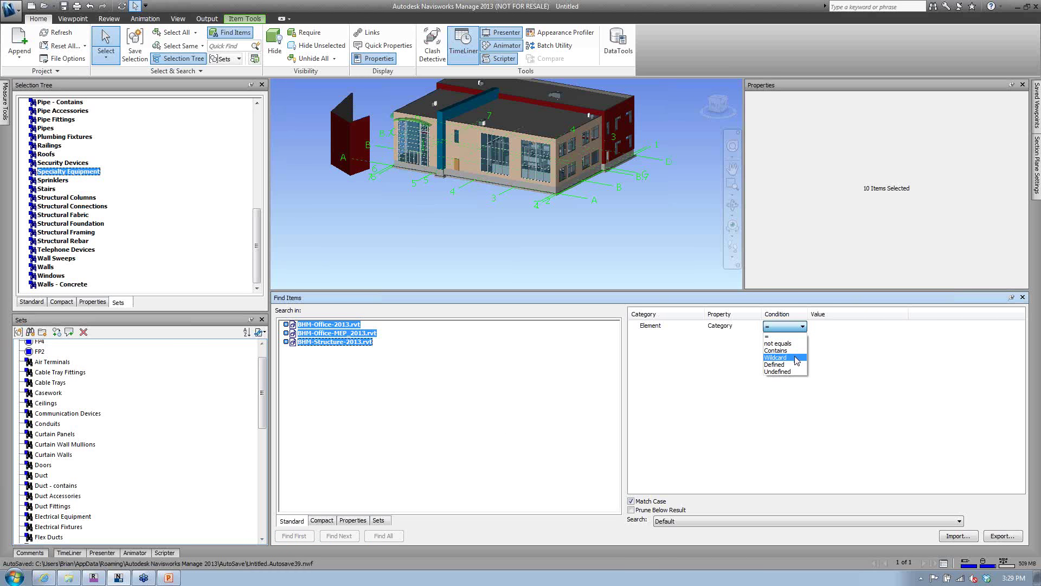
{"action": "left_click", "coordinate": [795, 358]}
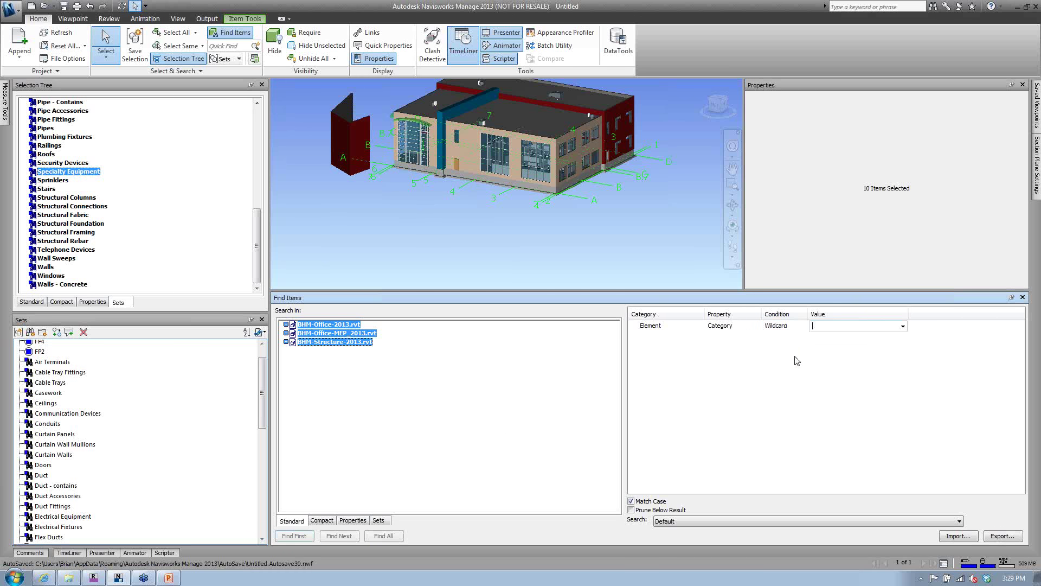
{"action": "left_click", "coordinate": [803, 326]}
{"action": "left_click", "coordinate": [803, 326]}
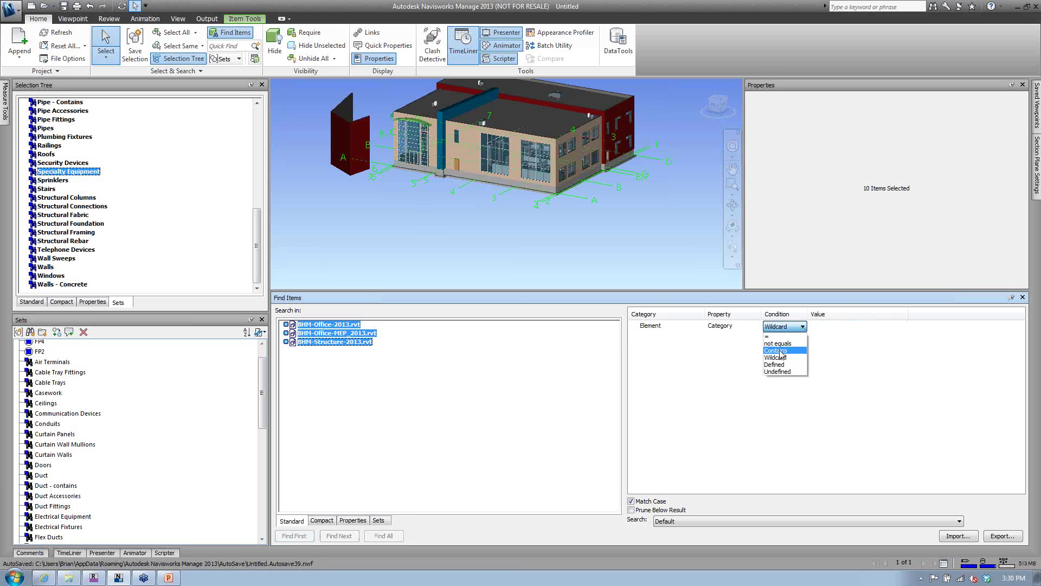
{"action": "key", "text": "Escape"}
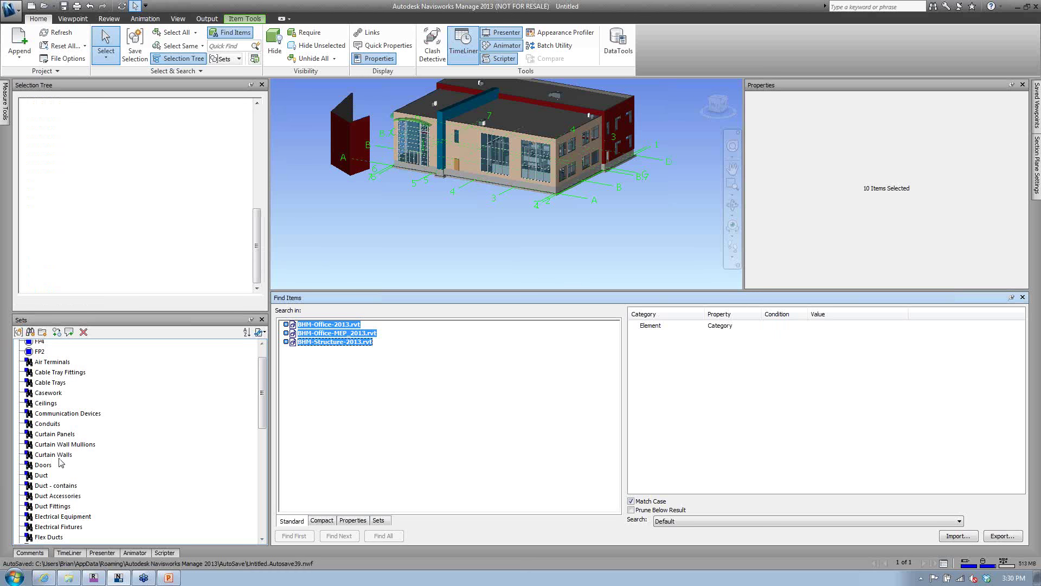
- Select the Duct search set, switch the Selection Tree to its Standard view and clear the selection
{"action": "left_click", "coordinate": [42, 476]}
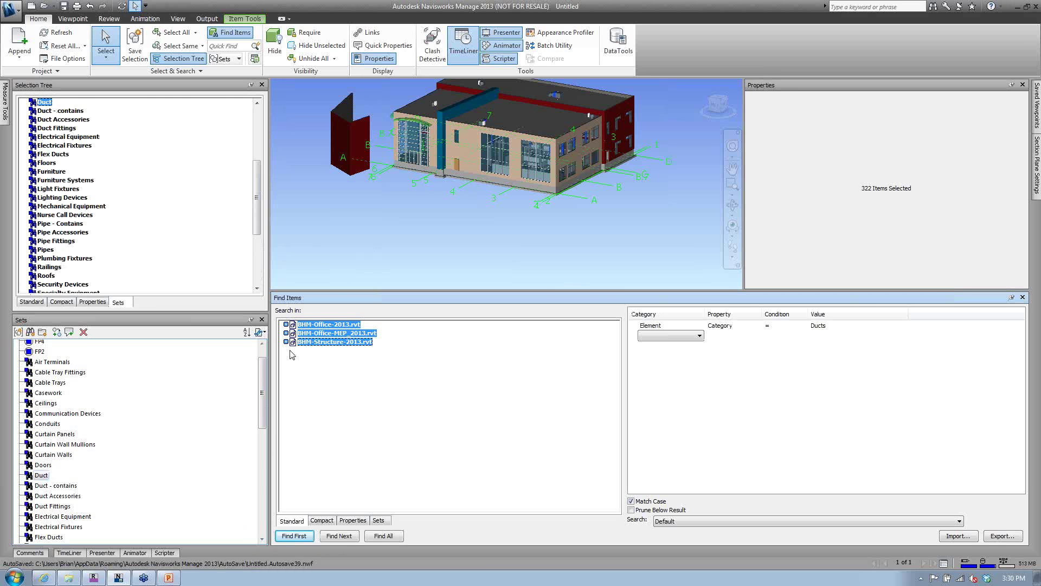
{"action": "left_click", "coordinate": [34, 303]}
{"action": "left_click", "coordinate": [328, 217]}
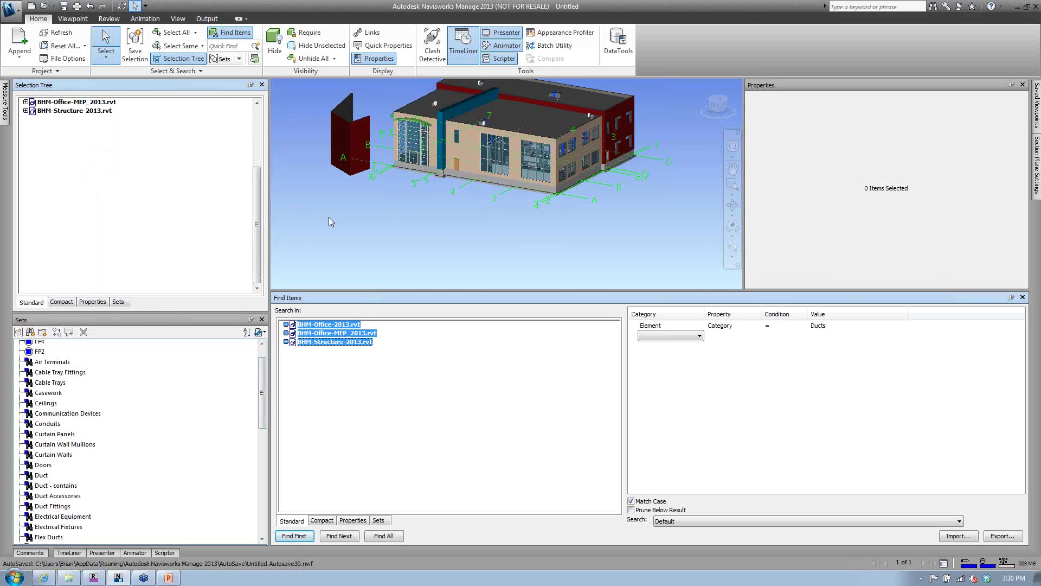
{"action": "left_click", "coordinate": [257, 164]}
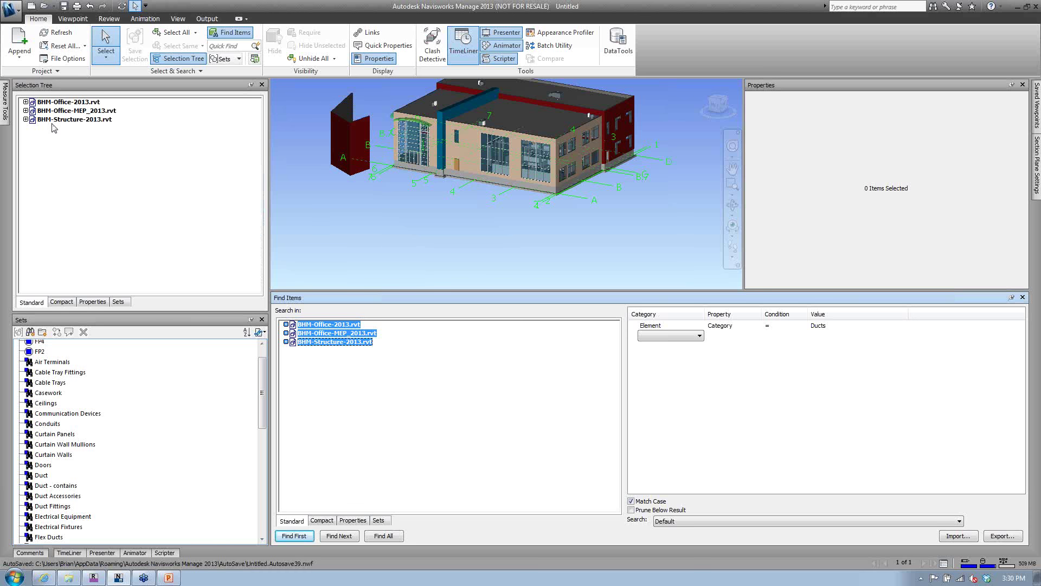
- Hide the BHM-Office-2013.rvt and BHM-Structure-2013.rvt models so that only the MEP model is displayed
{"action": "left_click", "coordinate": [63, 120]}
{"action": "left_click", "coordinate": [69, 102], "text": "ctrl"}
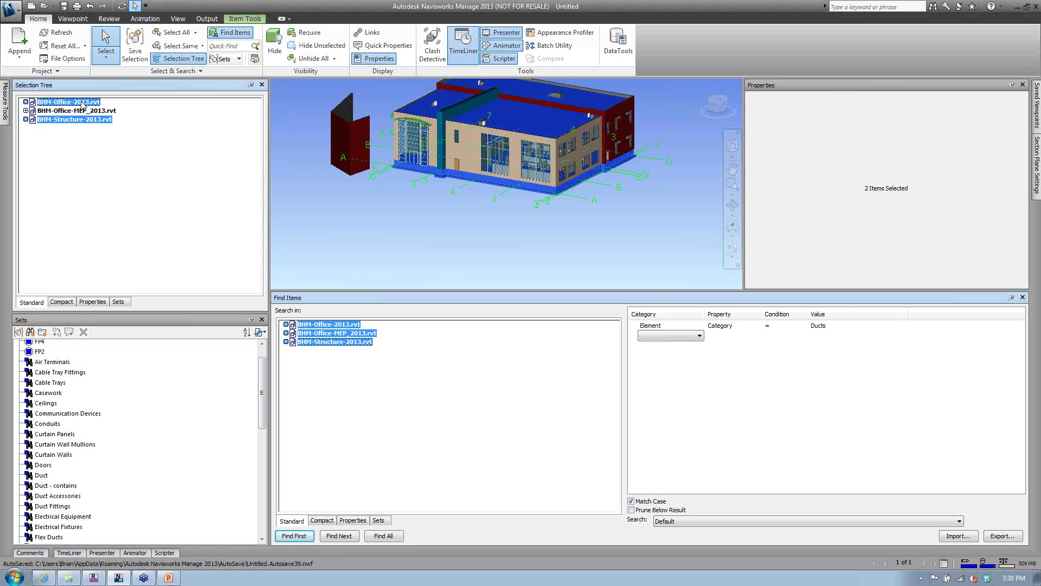
{"action": "left_click", "coordinate": [182, 140]}
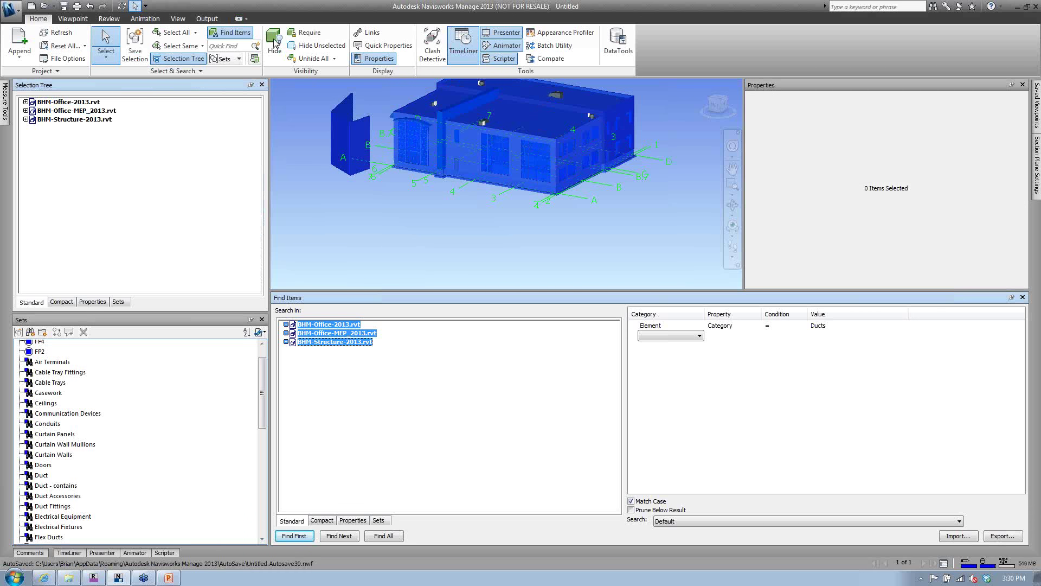
{"action": "left_click", "coordinate": [55, 118]}
{"action": "left_click", "coordinate": [69, 102], "text": "ctrl"}
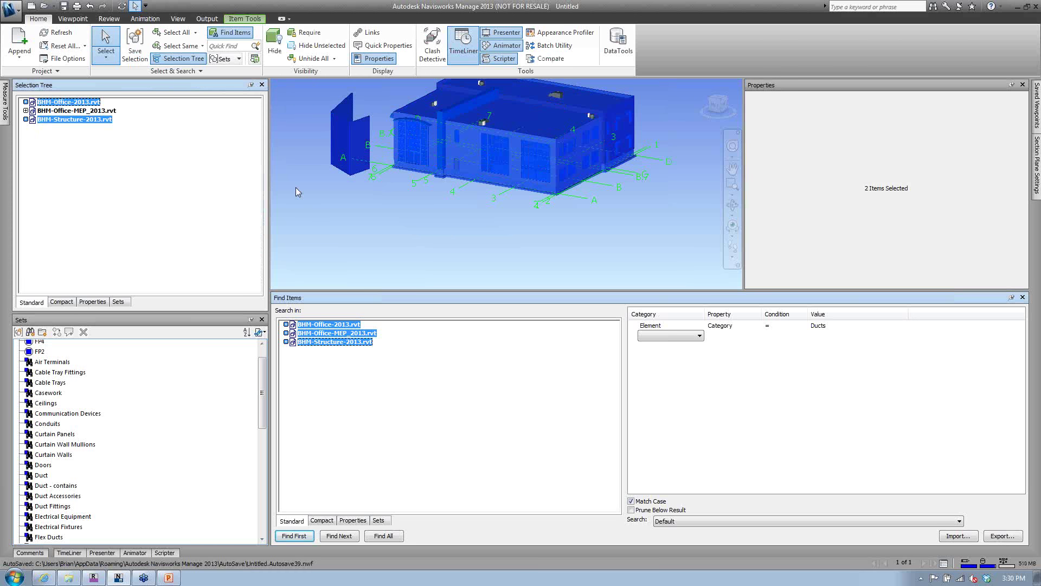
{"action": "left_click", "coordinate": [82, 134]}
{"action": "left_click", "coordinate": [55, 118]}
{"action": "left_click", "coordinate": [70, 102], "text": "ctrl"}
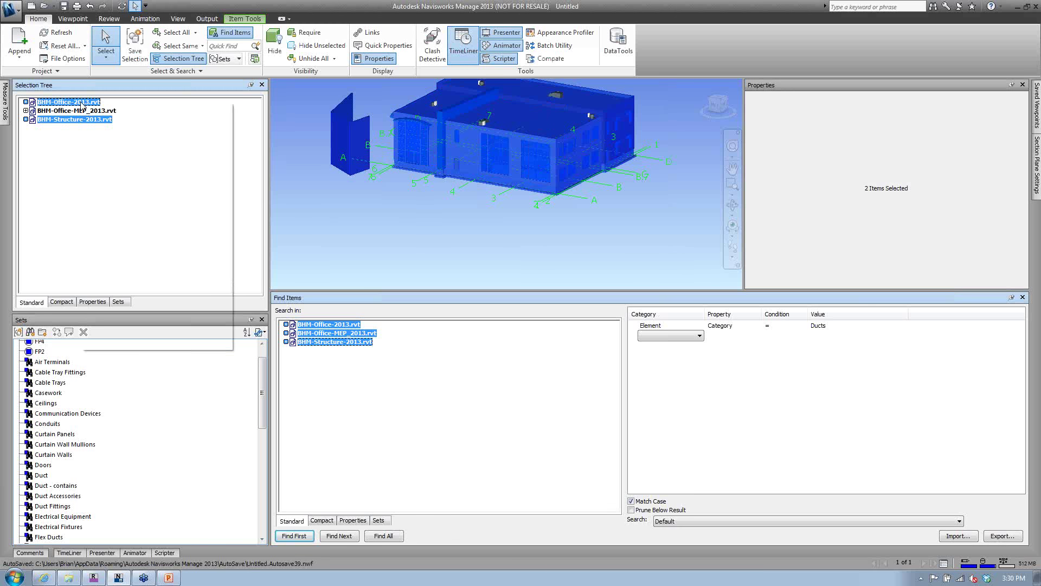
{"action": "right_click", "coordinate": [81, 103]}
{"action": "left_click", "coordinate": [116, 252]}
{"action": "left_click", "coordinate": [131, 239]}
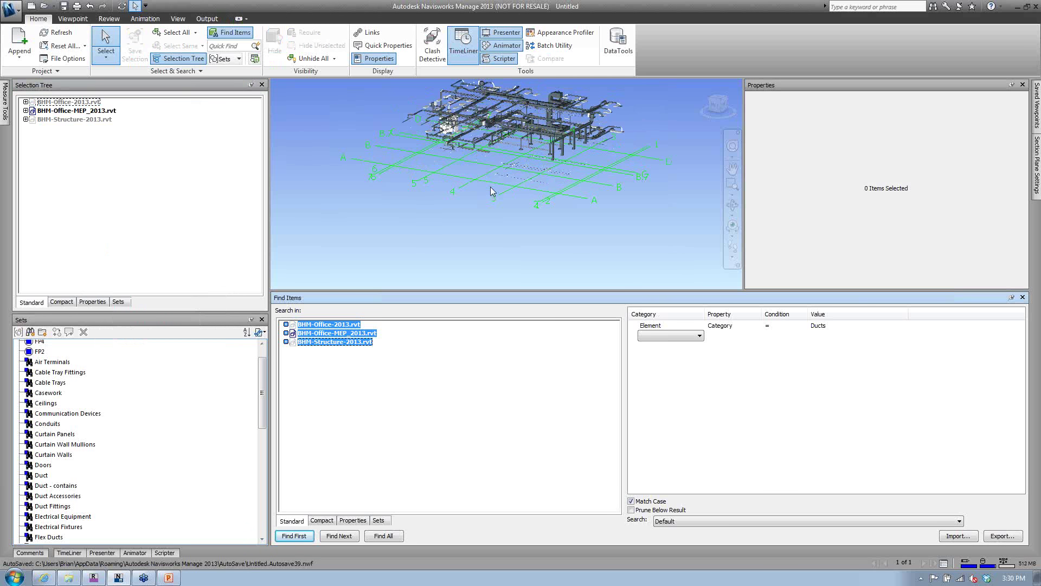
- Compare what the Duct, Duct Fittings, Duct - contains and Duct Accessories search sets select in the MEP model
{"action": "left_click_drag", "start_coordinate": [492, 203], "coordinate": [557, 248]}
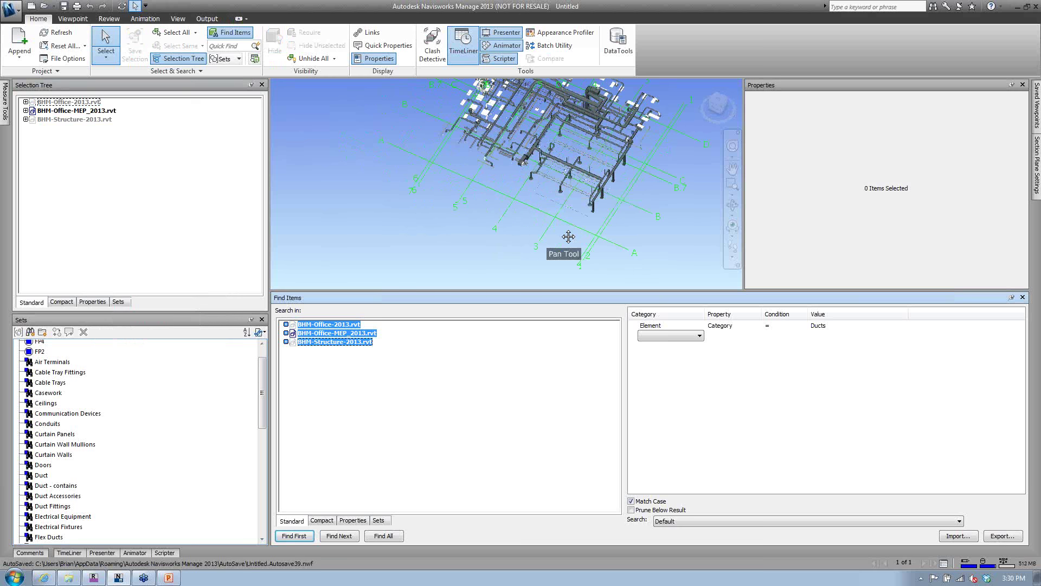
{"action": "left_click", "coordinate": [41, 475]}
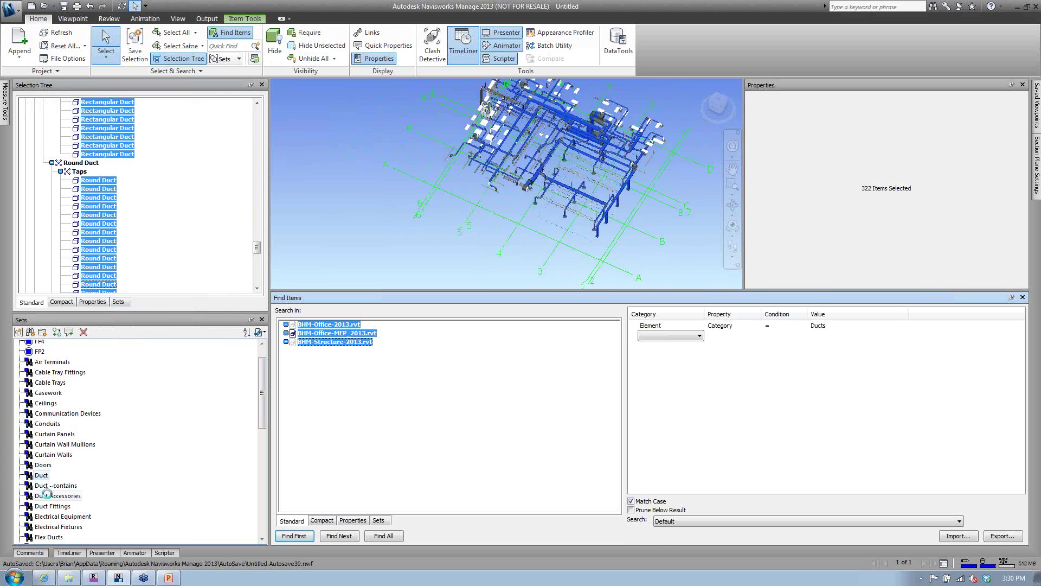
{"action": "left_click", "coordinate": [52, 506]}
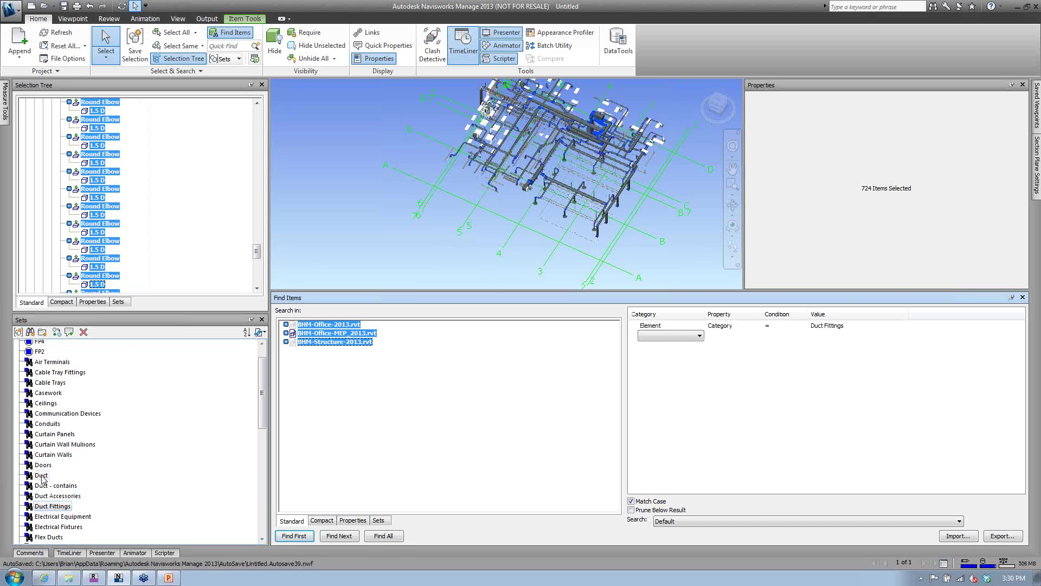
{"action": "left_click", "coordinate": [54, 486]}
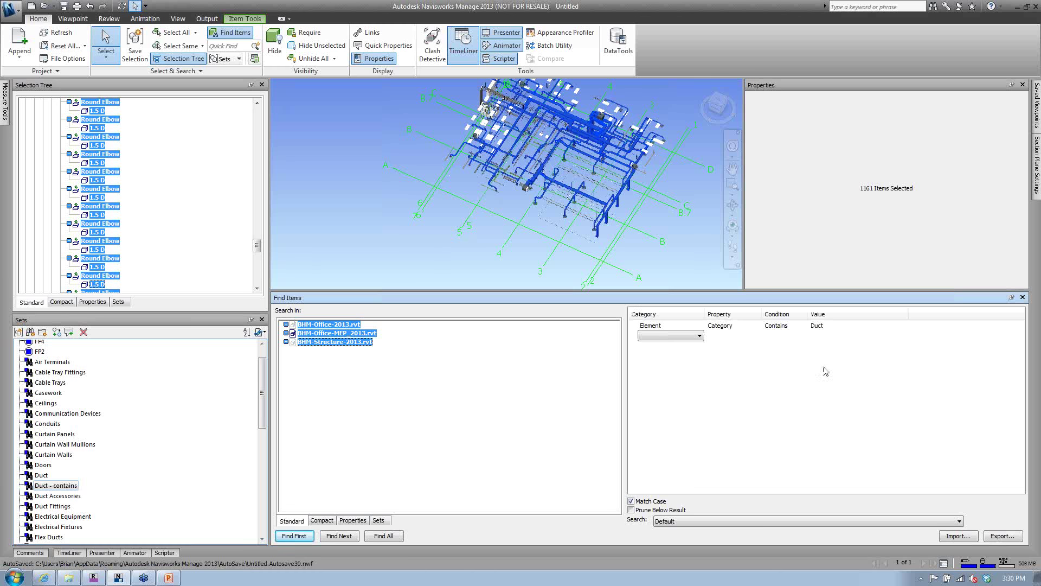
{"action": "left_click", "coordinate": [50, 496]}
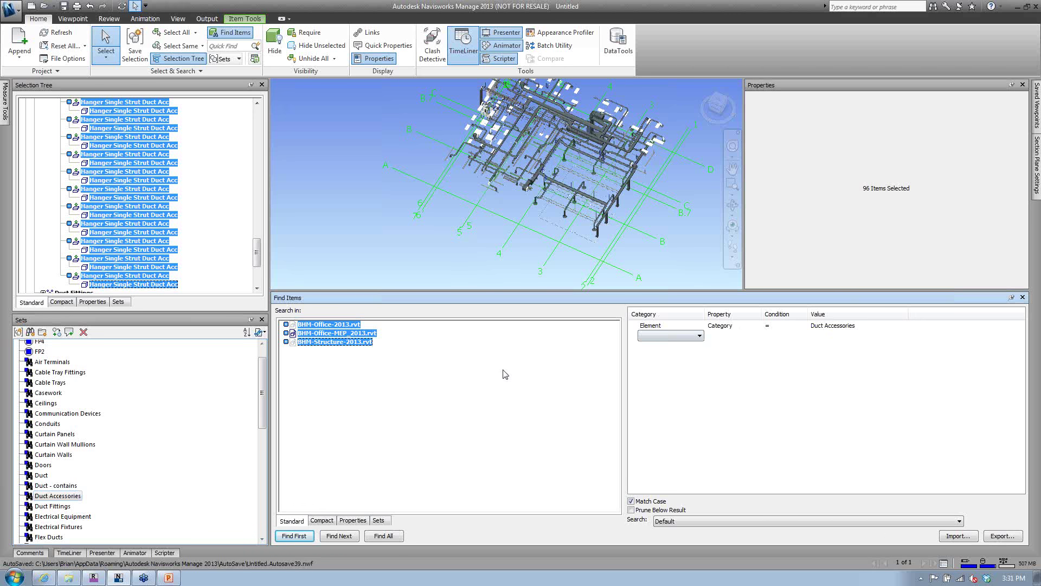
- Load the Duct - contains search set and add a second condition: Element, Category, =, Air
{"action": "left_click", "coordinate": [55, 486]}
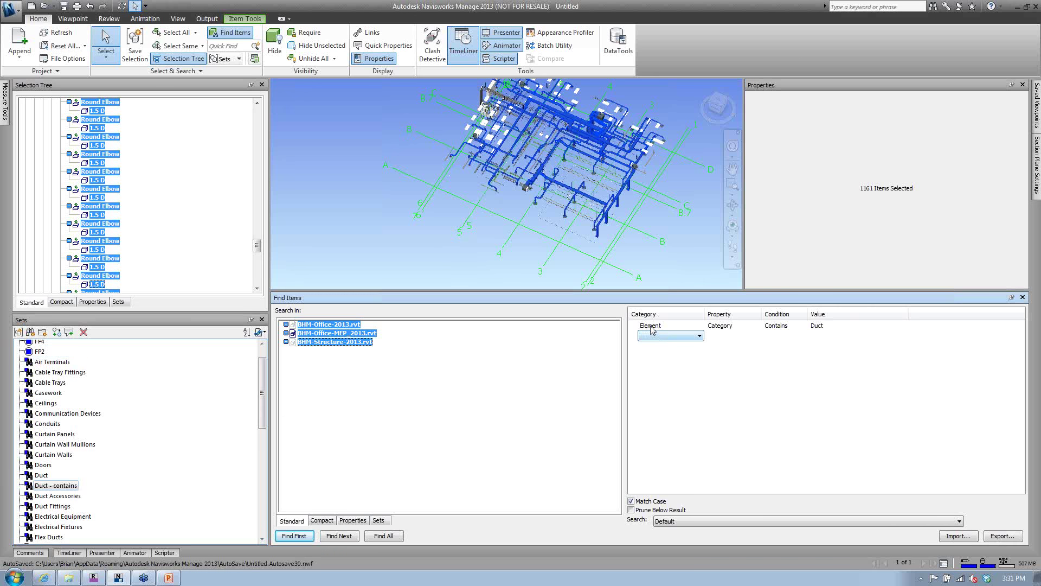
{"action": "left_click", "coordinate": [700, 336]}
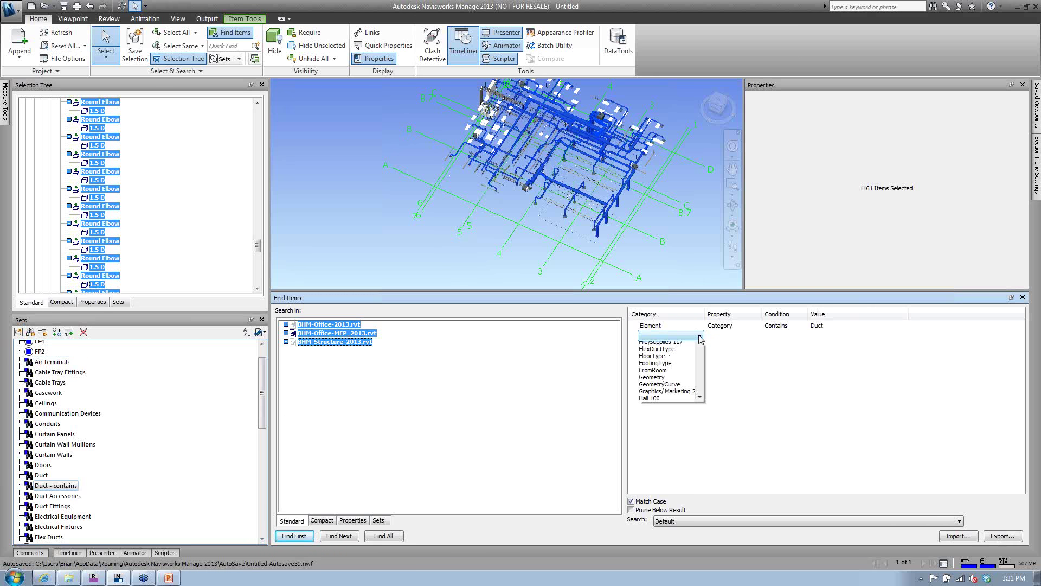
{"action": "left_click", "coordinate": [653, 437]}
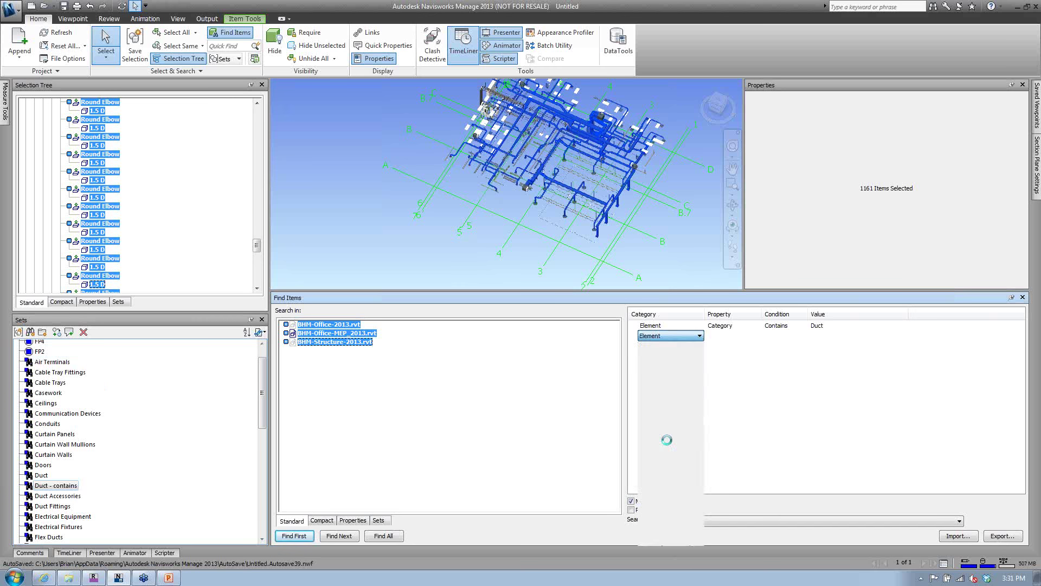
{"action": "left_click", "coordinate": [756, 335]}
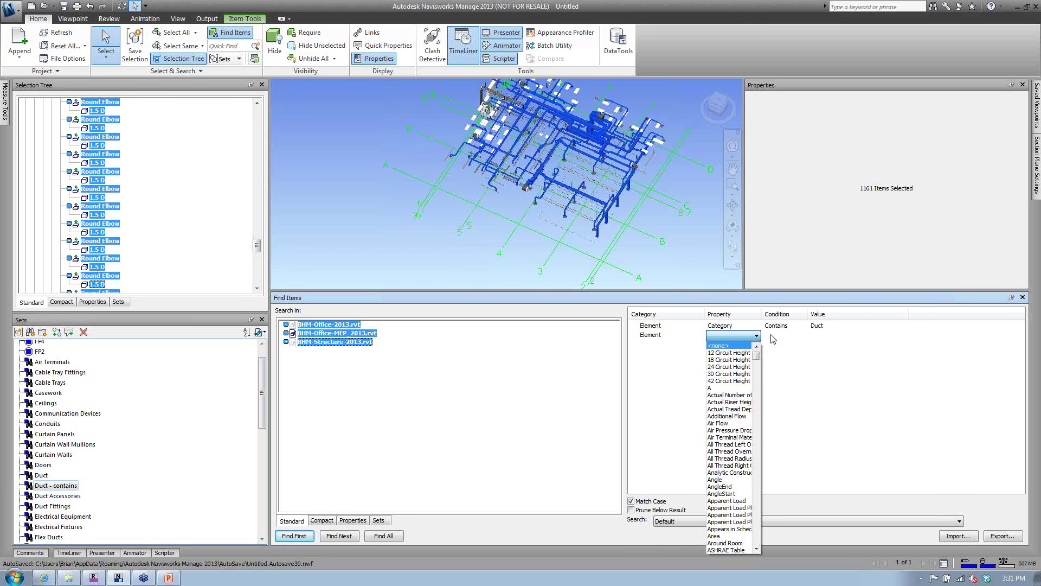
{"action": "left_click", "coordinate": [737, 336]}
{"action": "key", "text": "c"}
{"action": "left_click", "coordinate": [744, 336]}
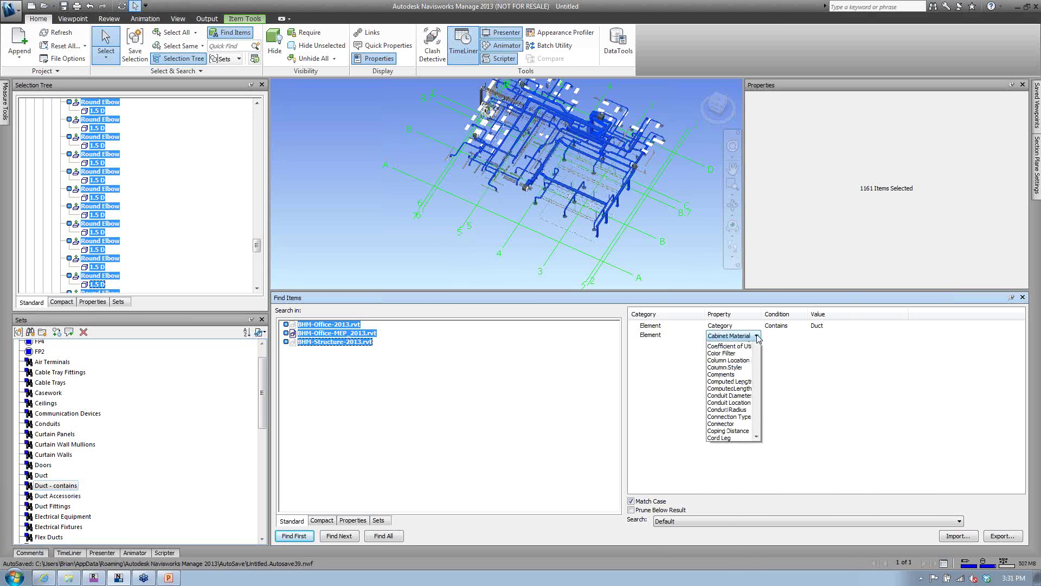
{"action": "left_click", "coordinate": [719, 395]}
{"action": "left_click", "coordinate": [784, 336]}
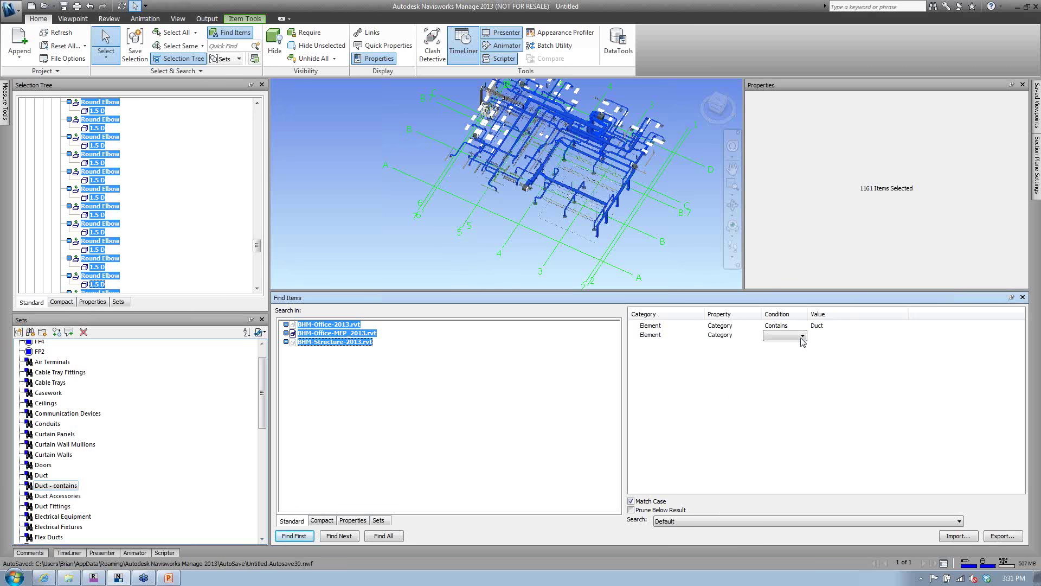
{"action": "left_click", "coordinate": [802, 335]}
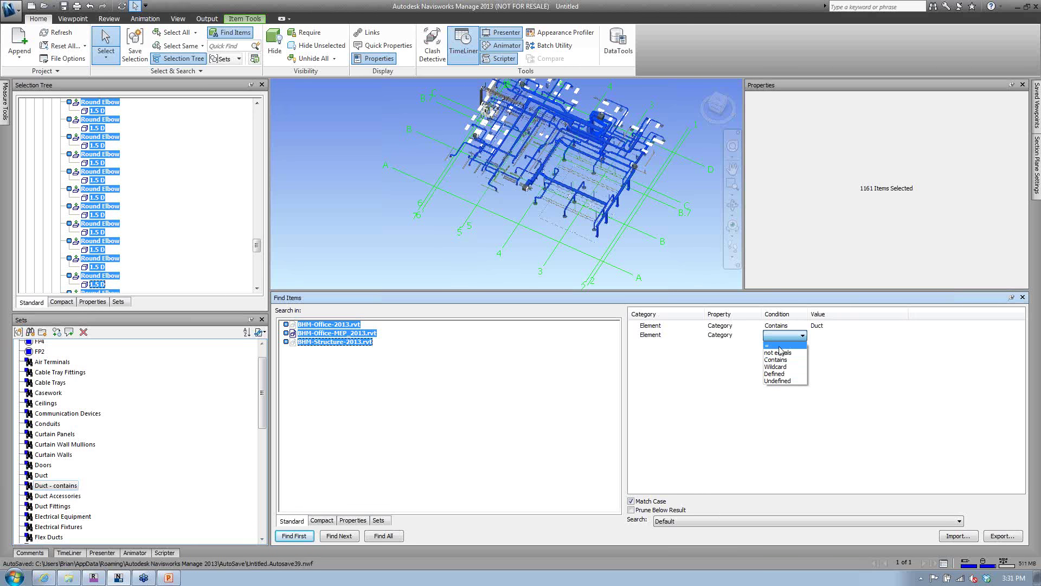
{"action": "left_click", "coordinate": [779, 346]}
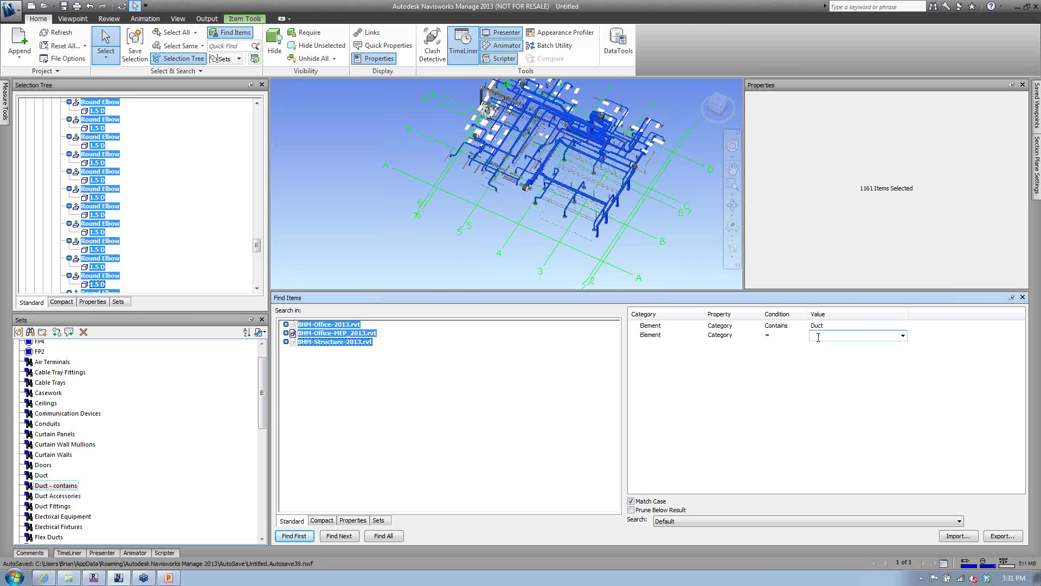
{"action": "type", "text": "Air"}
- Find all items matching both conditions, then turn off Match Case and repeat the search
{"action": "left_click", "coordinate": [390, 535]}
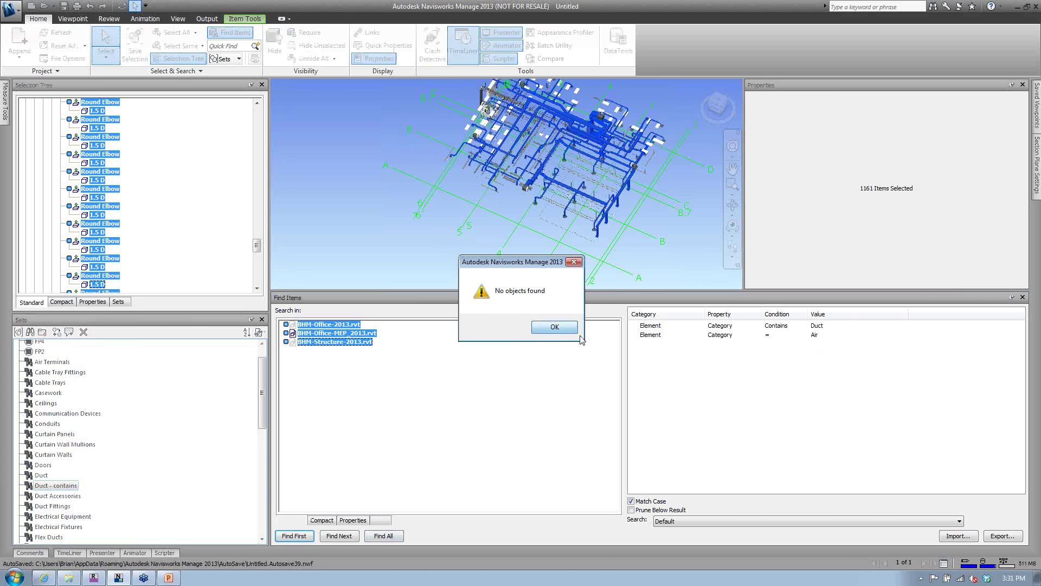
{"action": "left_click", "coordinate": [576, 332]}
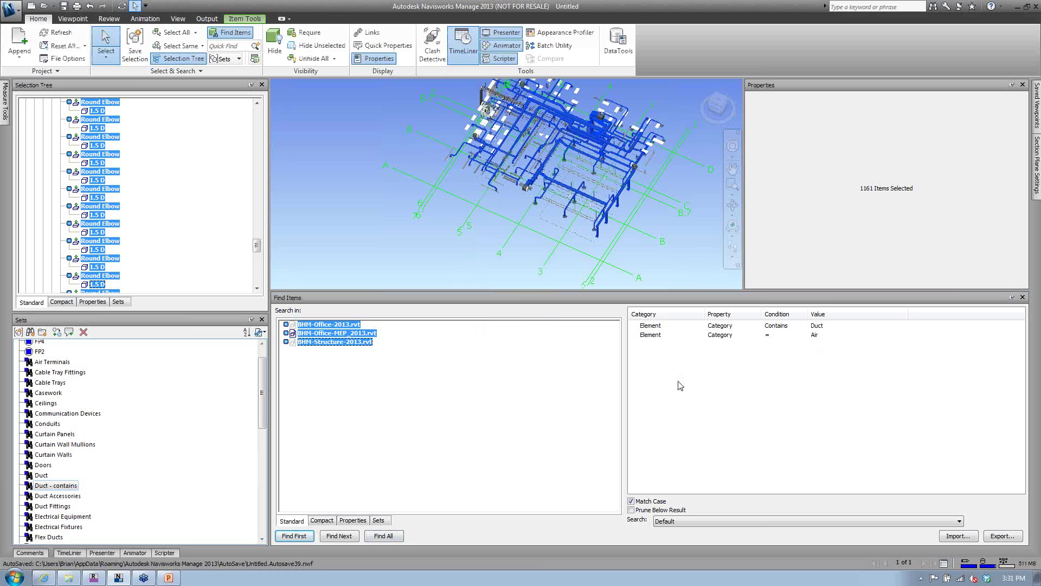
{"action": "left_click", "coordinate": [632, 500]}
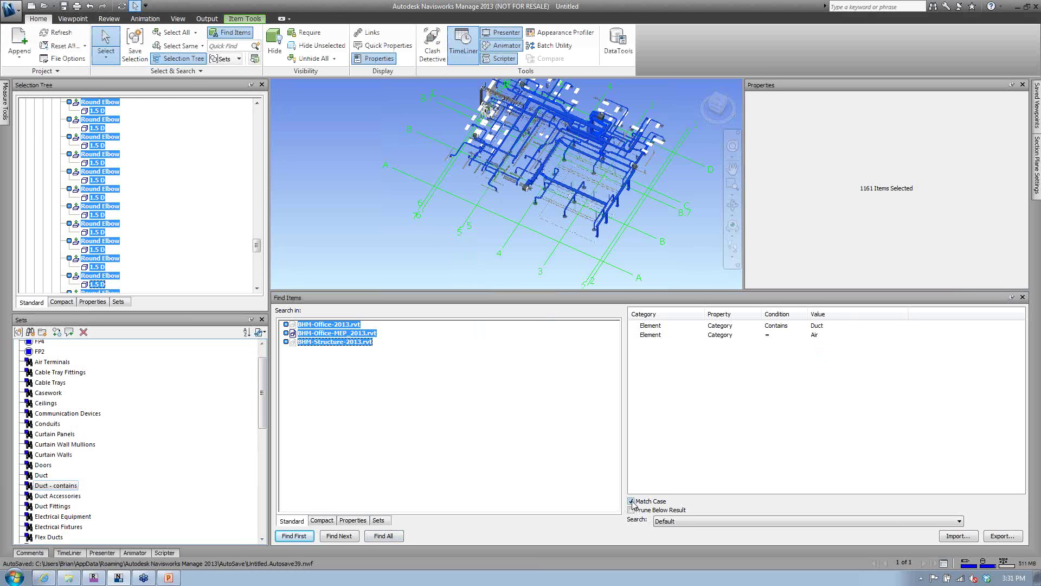
{"action": "left_click", "coordinate": [385, 536]}
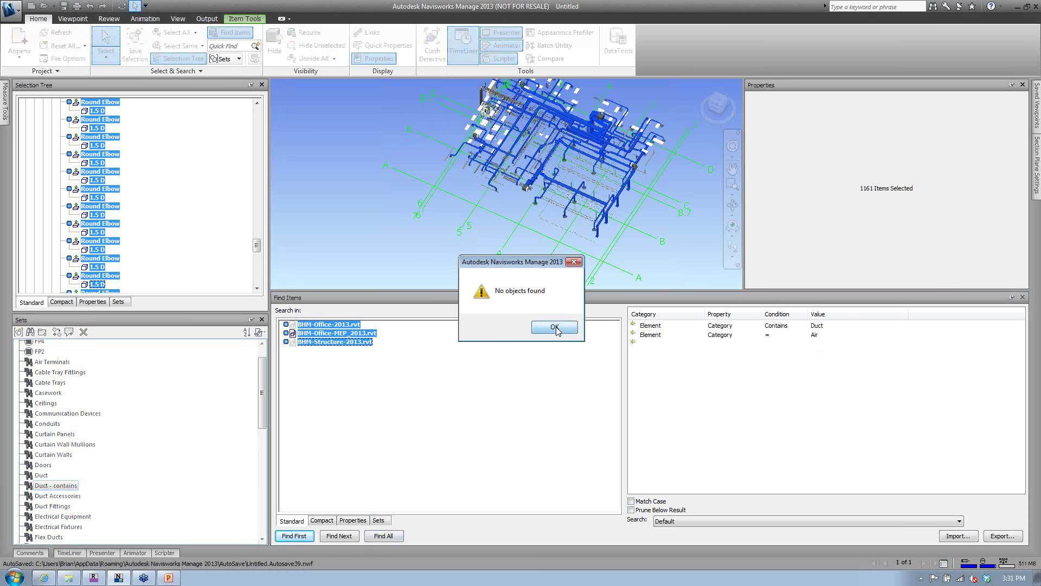
{"action": "left_click", "coordinate": [557, 328]}
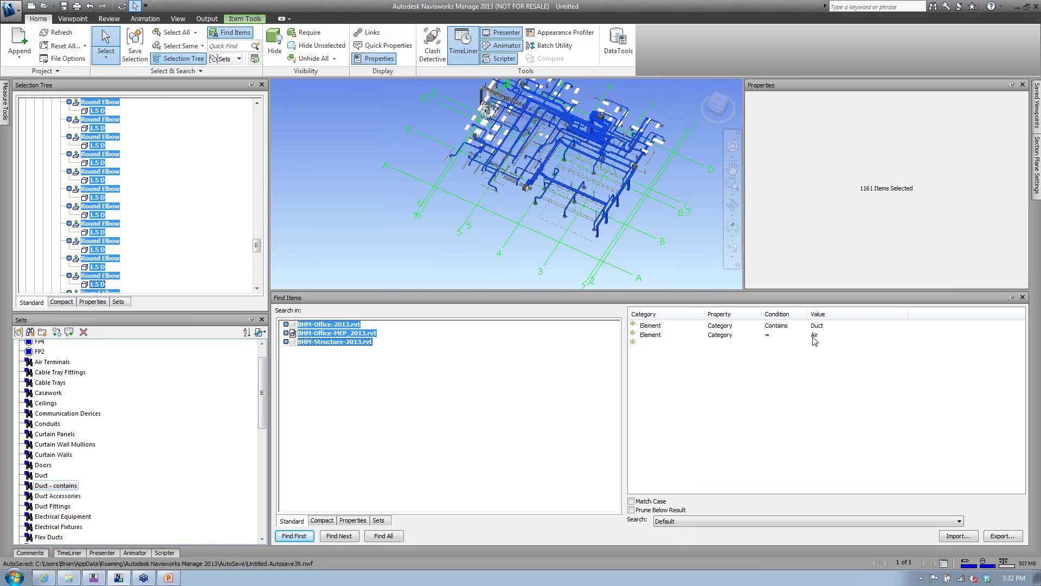
- Make the Air condition an Or condition and find all matching items
{"action": "right_click", "coordinate": [641, 334]}
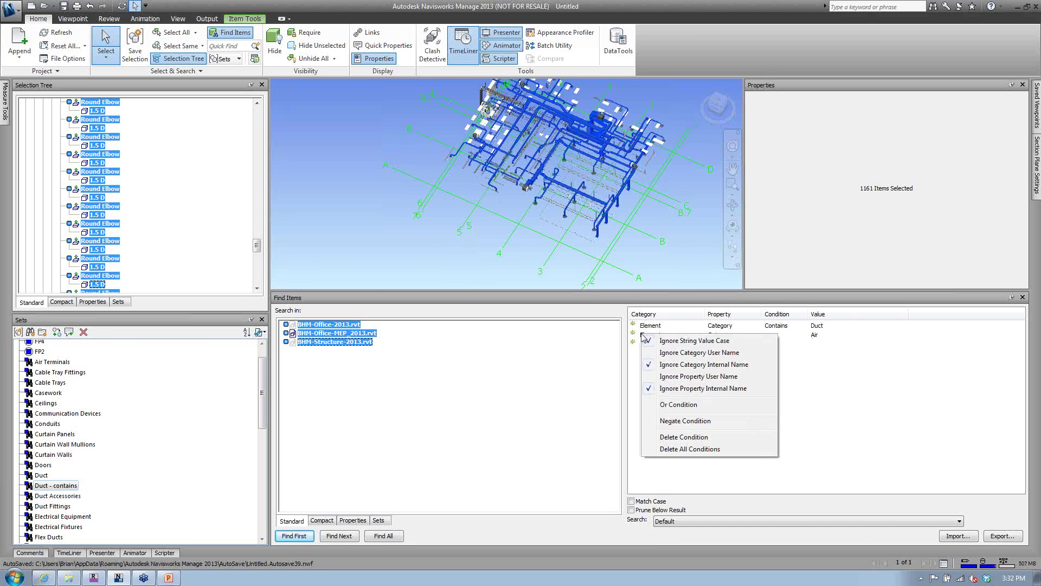
{"action": "left_click", "coordinate": [656, 408]}
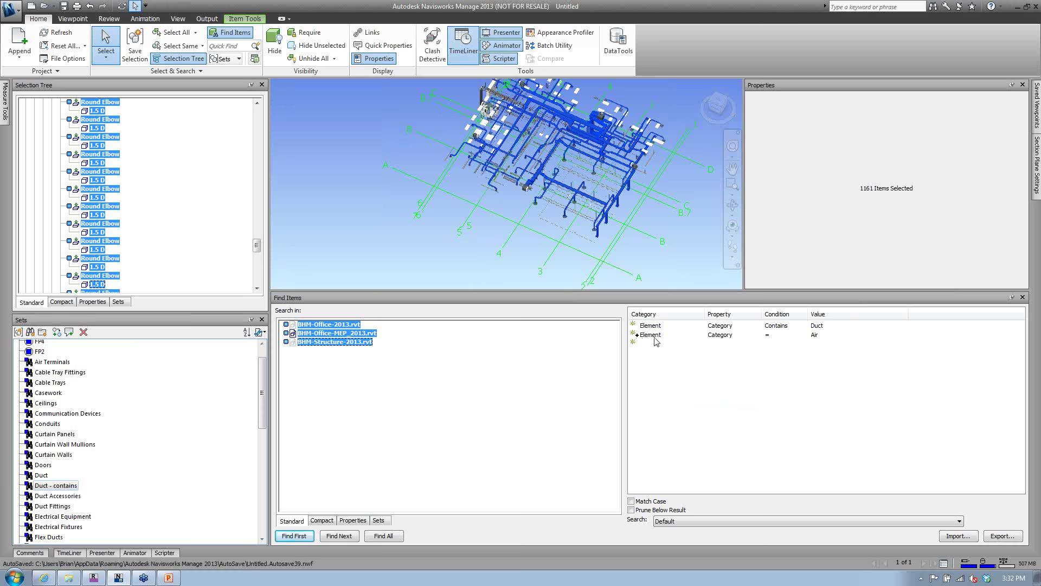
{"action": "left_click", "coordinate": [378, 538]}
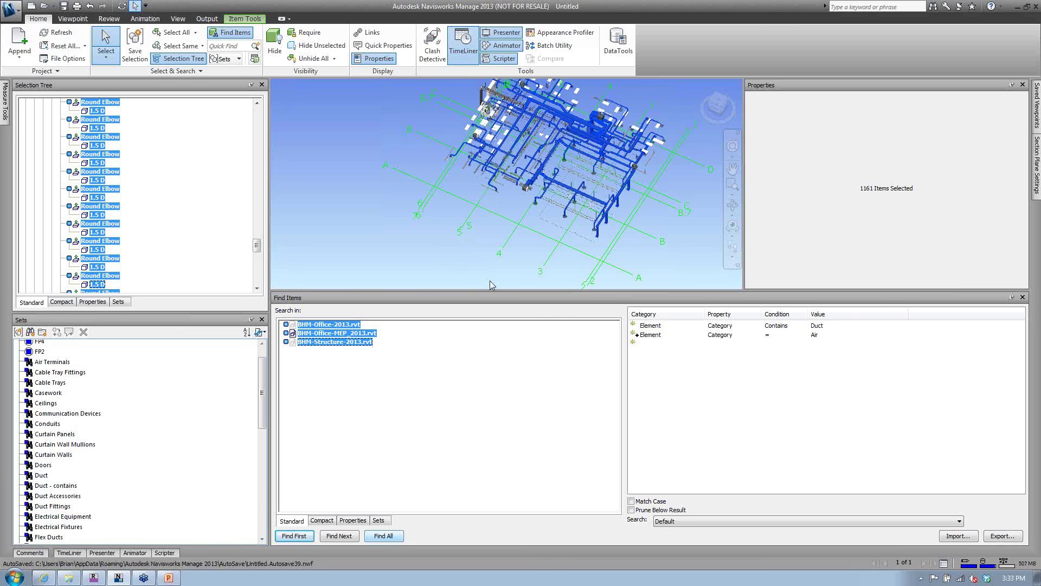
- Select a round duct in the model and view its Element properties
{"action": "left_click", "coordinate": [575, 191]}
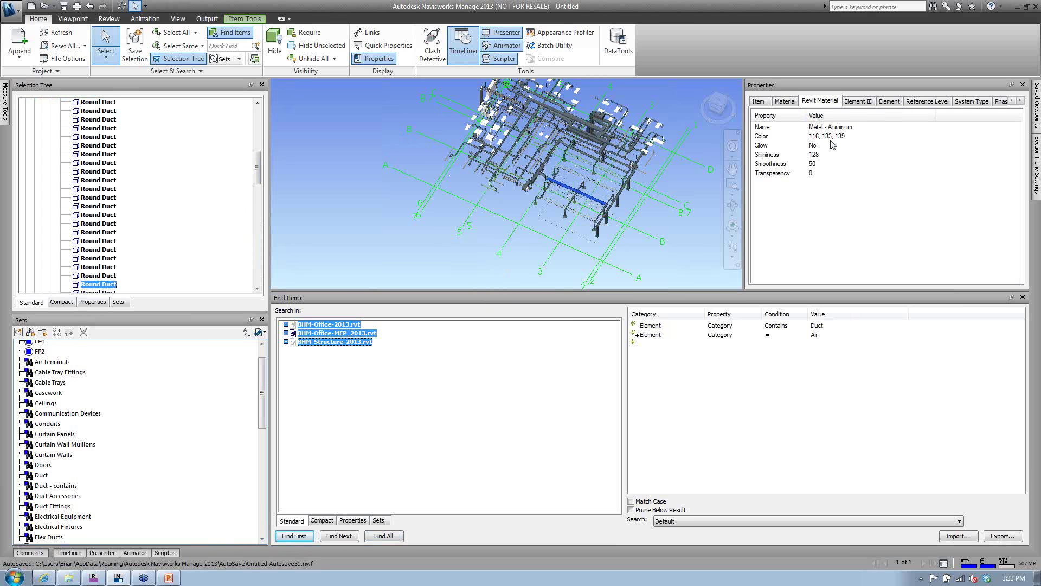
{"action": "left_click", "coordinate": [885, 103]}
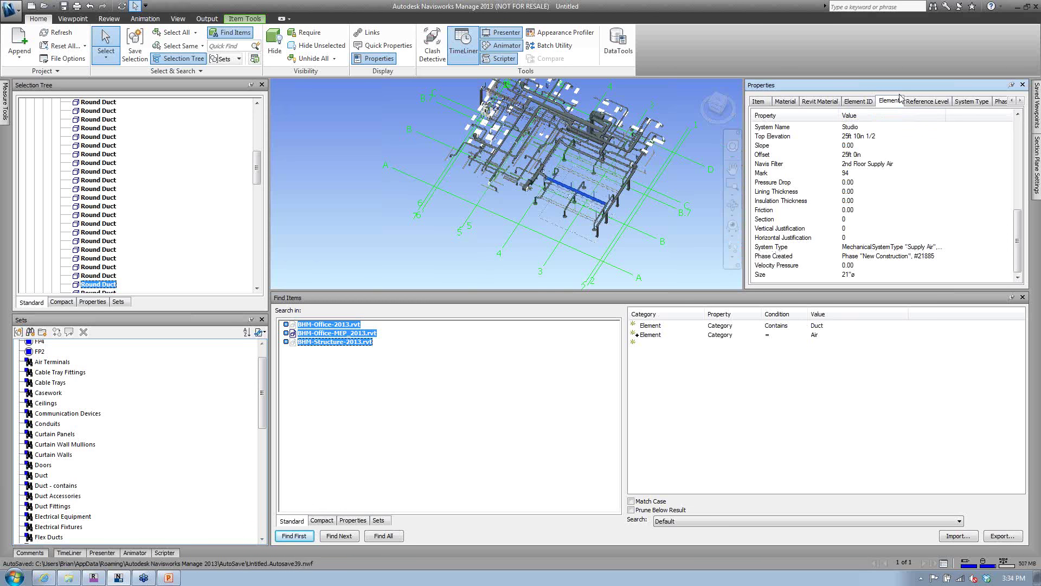
- Change the first search condition's property to System Type and check the condition operators available for it
{"action": "left_click", "coordinate": [743, 326]}
{"action": "left_click", "coordinate": [755, 327]}
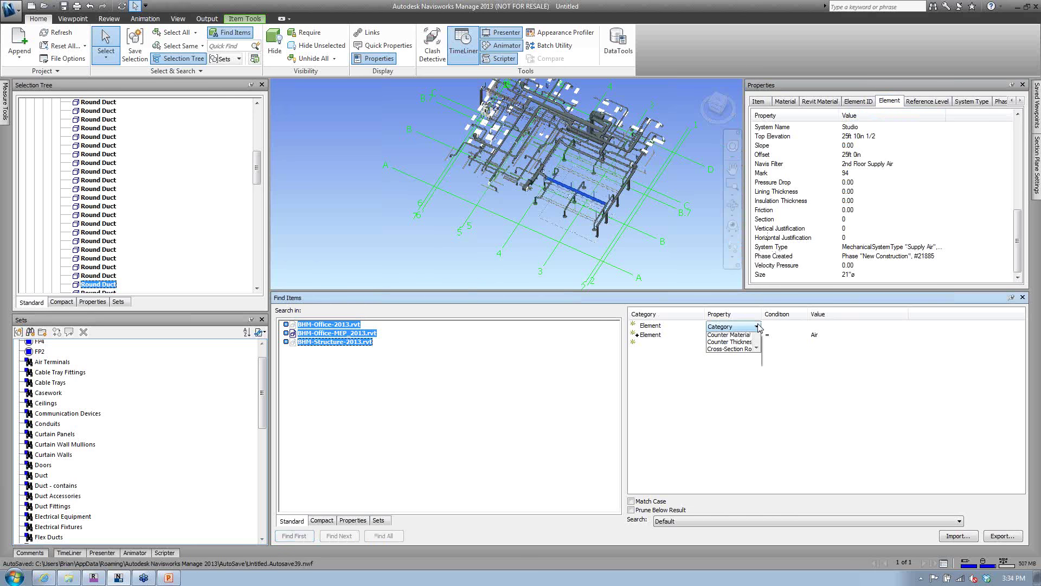
{"action": "key", "text": "s"}
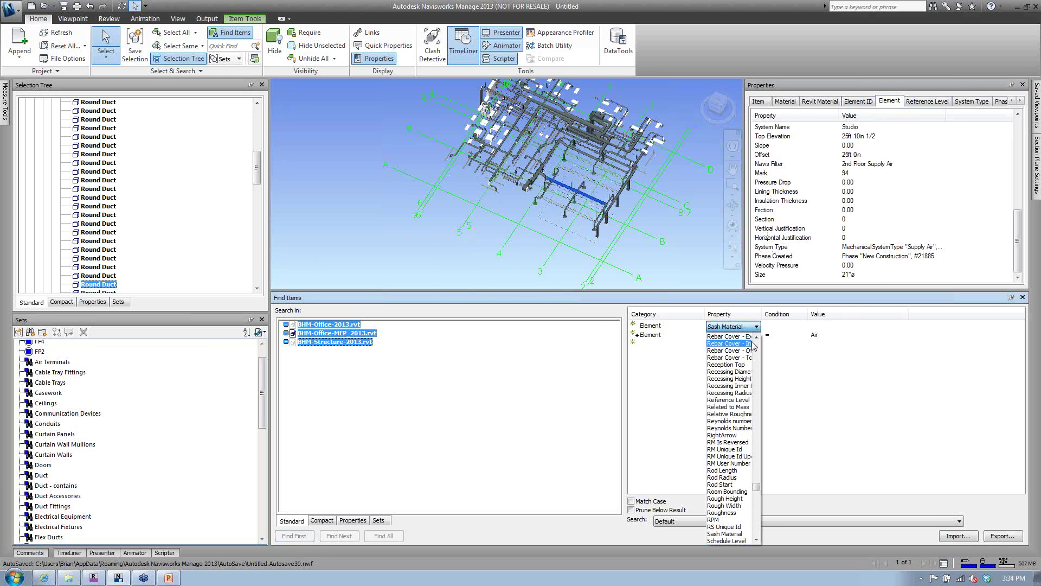
{"action": "scroll", "coordinate": [730, 478], "scroll_direction": "down", "scroll_amount": 3}
{"action": "scroll", "coordinate": [732, 507], "scroll_direction": "down", "scroll_amount": 7}
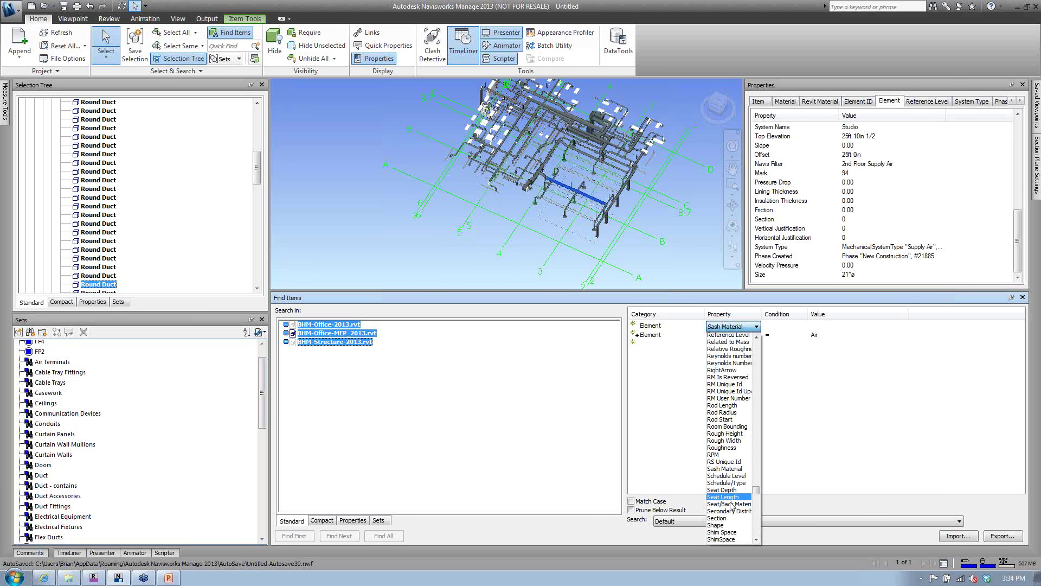
{"action": "scroll", "coordinate": [739, 510], "scroll_direction": "down", "scroll_amount": 5}
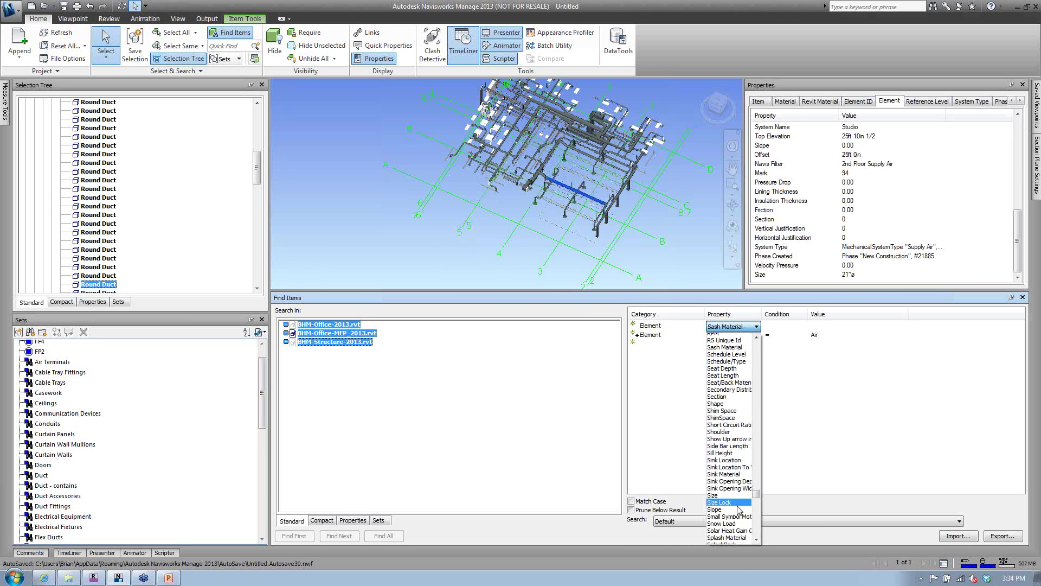
{"action": "scroll", "coordinate": [745, 508], "scroll_direction": "down", "scroll_amount": 3}
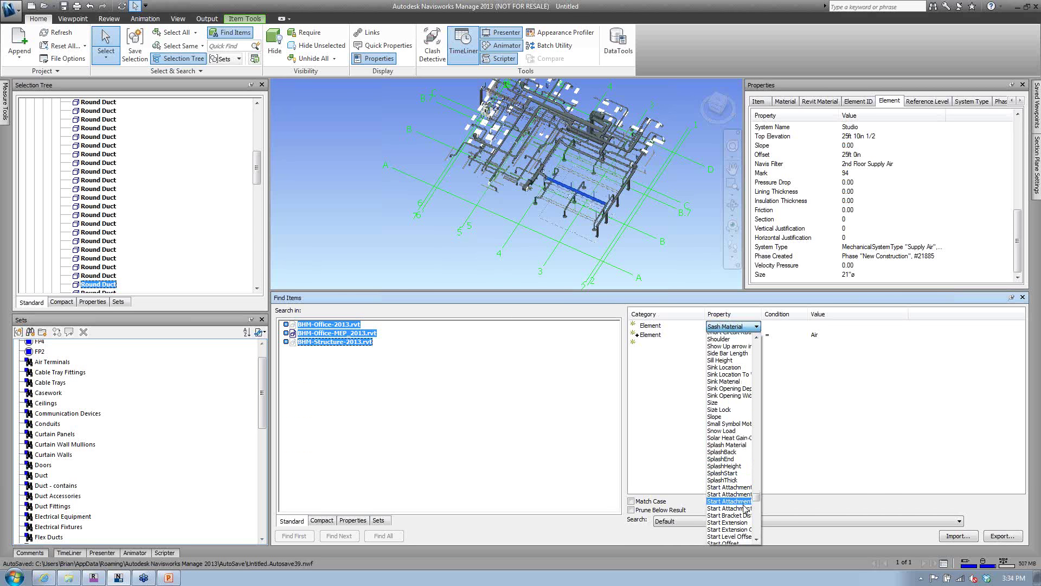
{"action": "scroll", "coordinate": [746, 508], "scroll_direction": "down", "scroll_amount": 5}
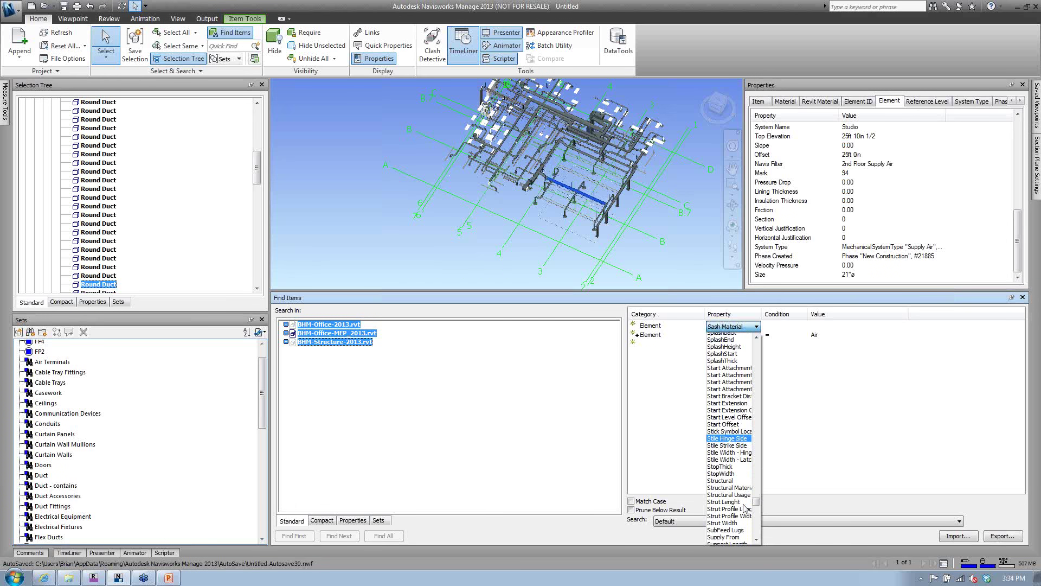
{"action": "scroll", "coordinate": [758, 509], "scroll_direction": "down", "scroll_amount": 2}
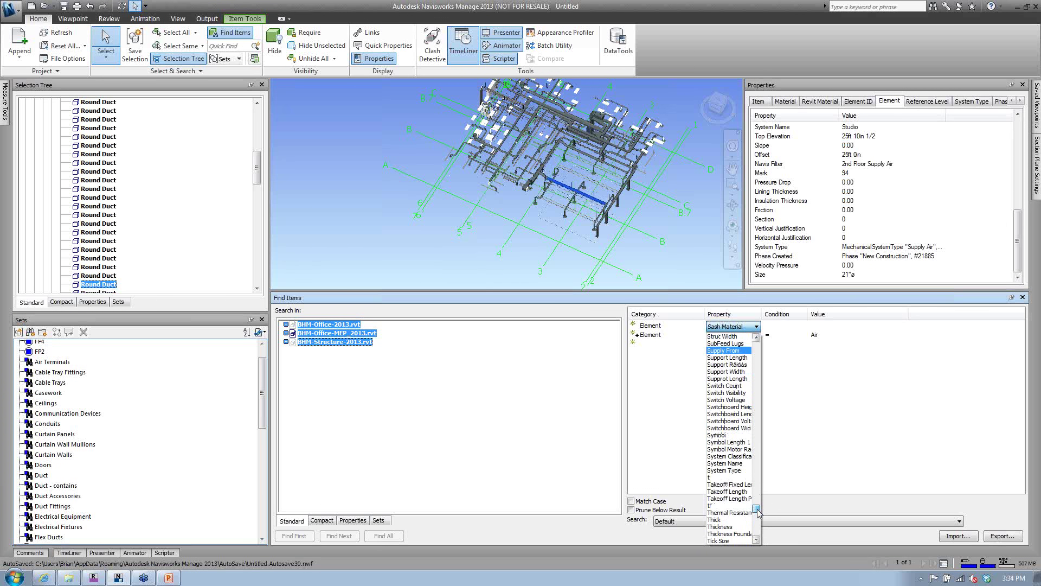
{"action": "left_click", "coordinate": [727, 467]}
{"action": "left_click", "coordinate": [802, 326]}
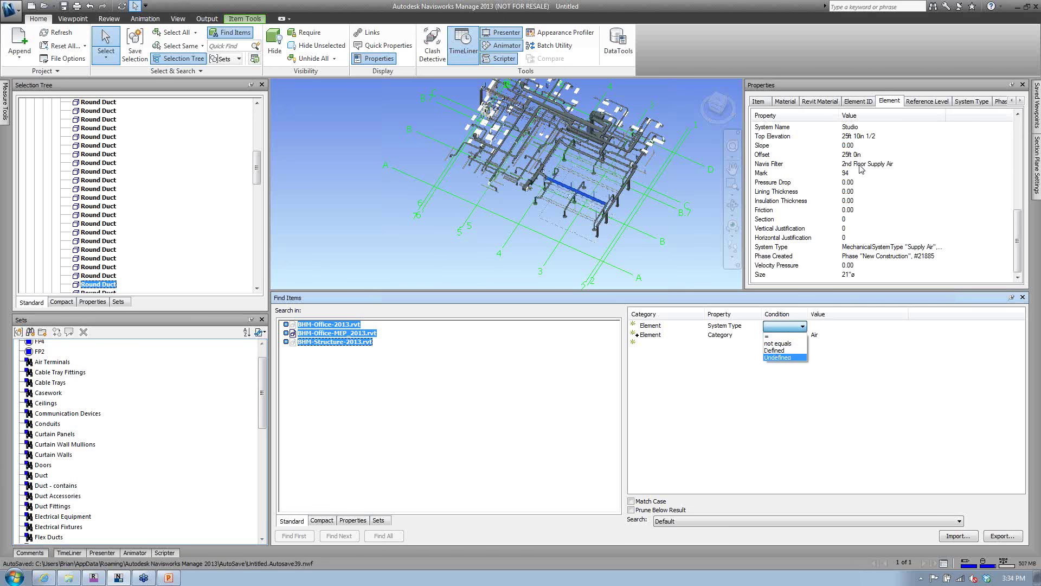
{"action": "key", "text": "Up"}
{"action": "key", "text": "Up"}
- Set the first search condition's category to System Type
{"action": "left_click", "coordinate": [666, 328]}
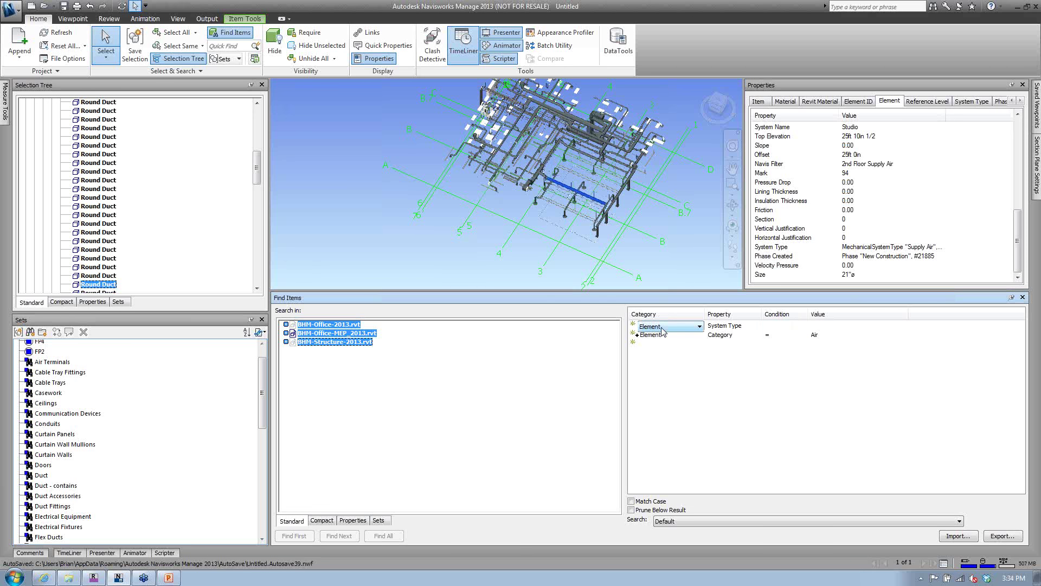
{"action": "left_click", "coordinate": [700, 326]}
{"action": "left_click", "coordinate": [678, 344]}
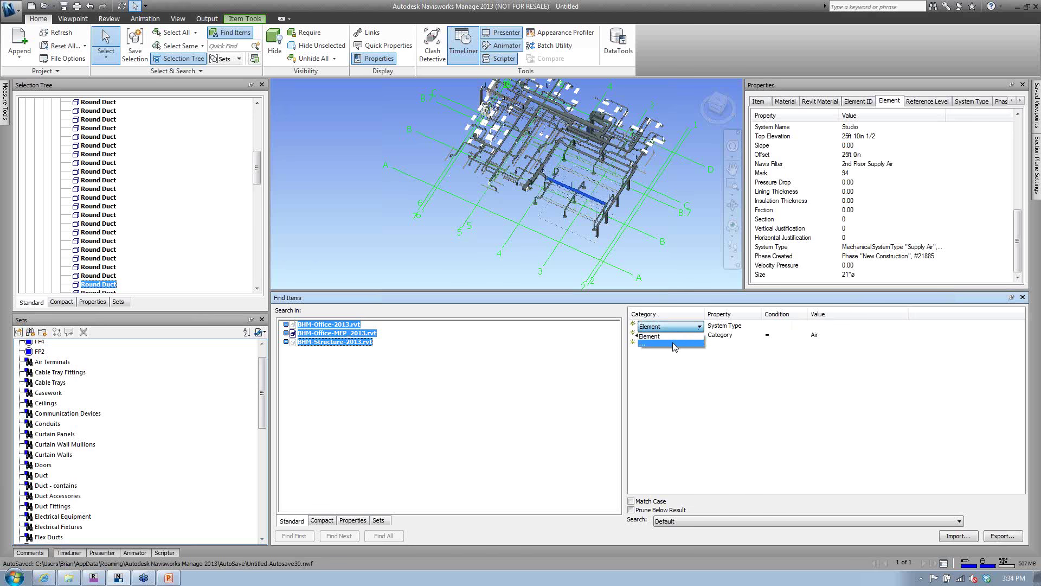
{"action": "left_click", "coordinate": [683, 350]}
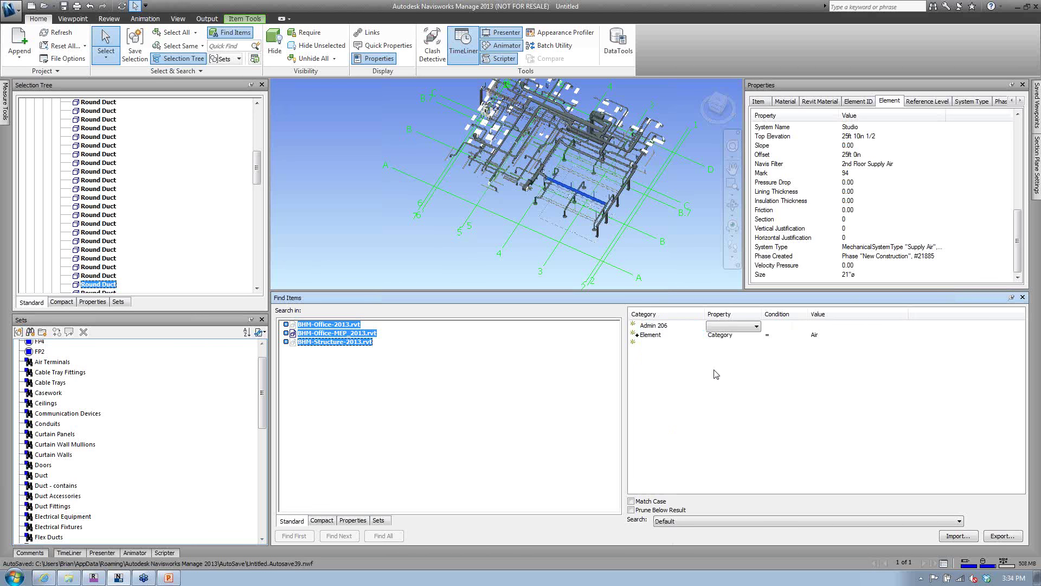
{"action": "scroll", "coordinate": [680, 331], "scroll_direction": "down", "scroll_amount": 3}
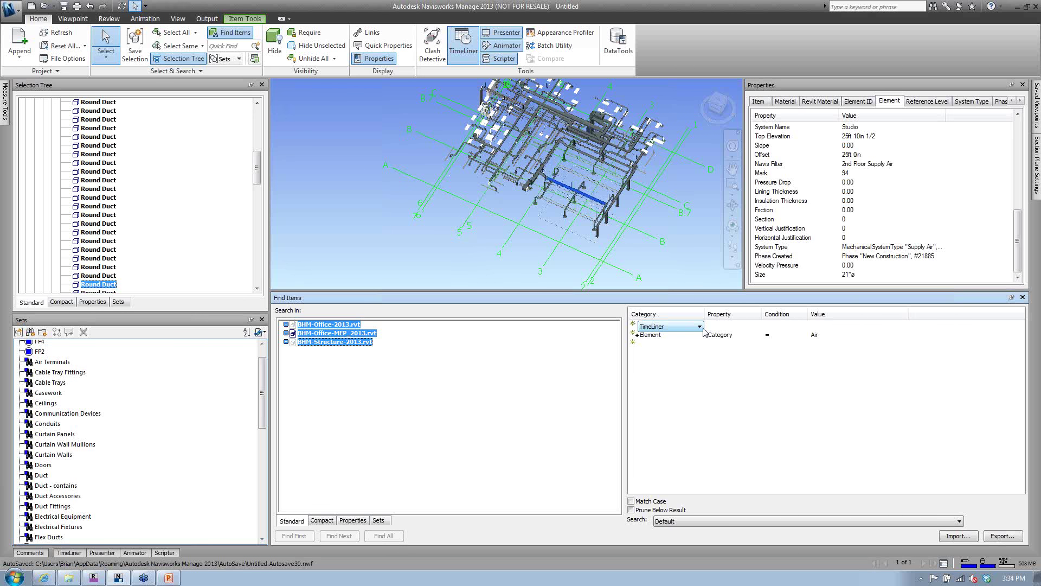
{"action": "left_click", "coordinate": [699, 326]}
{"action": "left_click", "coordinate": [667, 485]}
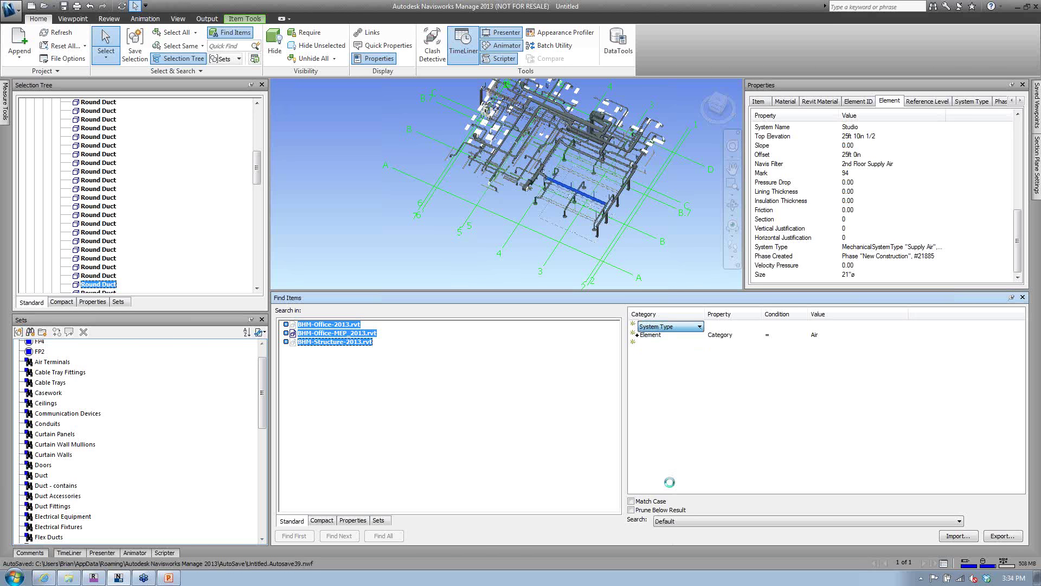
- Define the System Type condition as Name, Contains, Supply and delete the Element Category = Air condition
{"action": "left_click", "coordinate": [756, 326]}
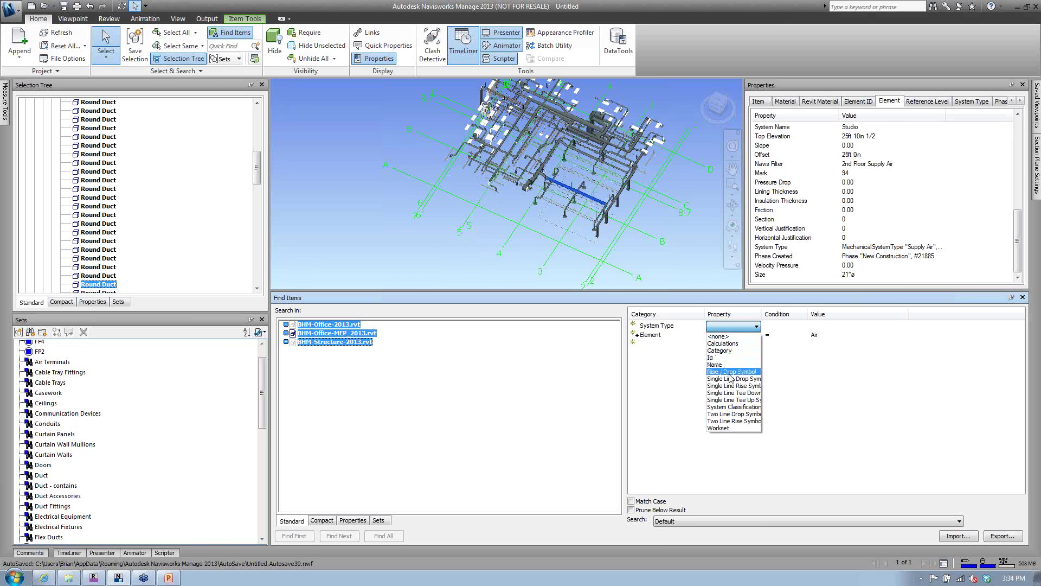
{"action": "left_click", "coordinate": [716, 364]}
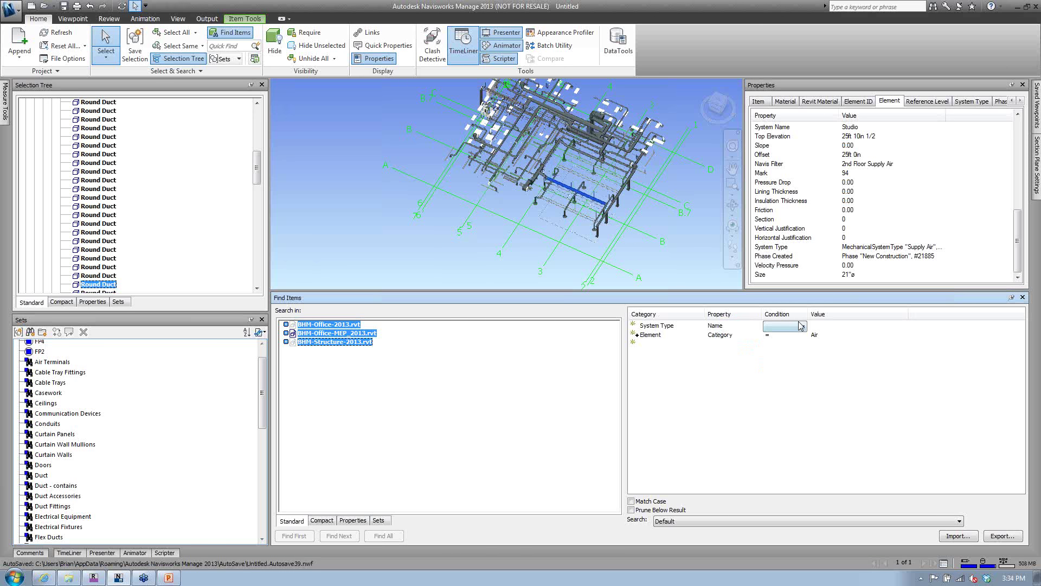
{"action": "left_click", "coordinate": [801, 325]}
{"action": "left_click", "coordinate": [781, 350]}
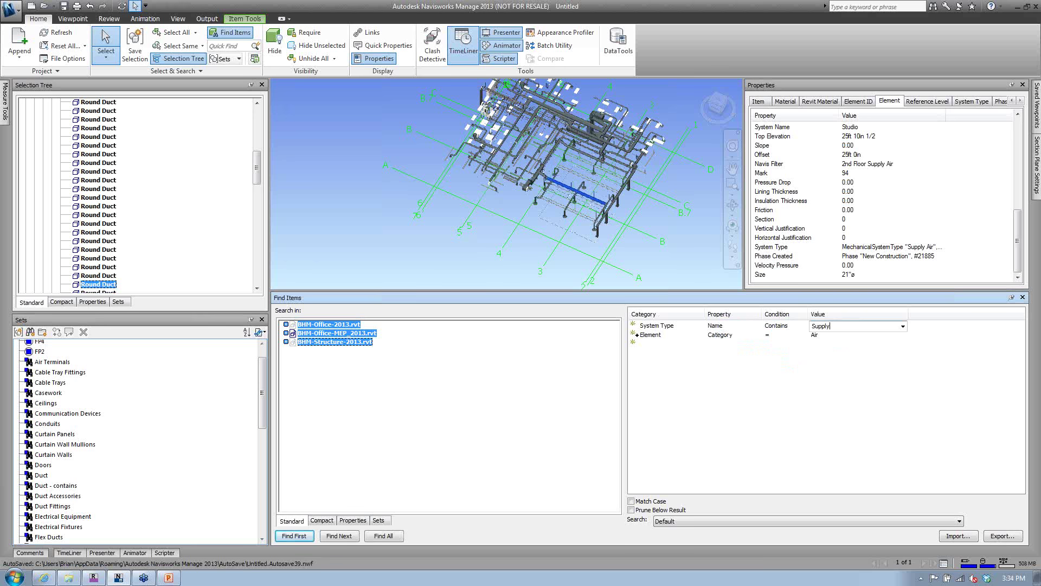
{"action": "right_click", "coordinate": [653, 336]}
{"action": "left_click", "coordinate": [705, 366]}
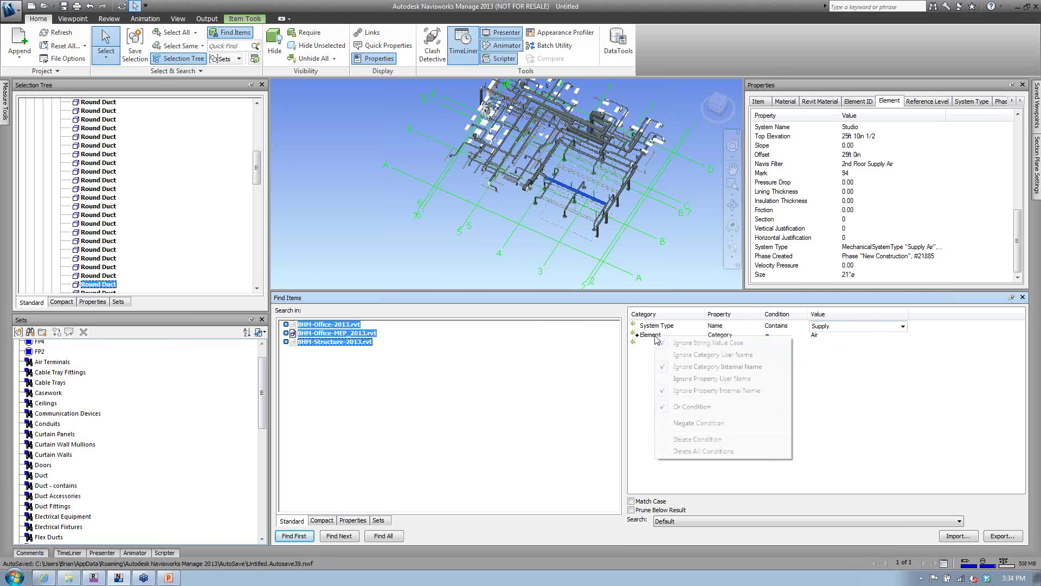
- Re-enter Supply as the System Type condition's value and find all matching items
{"action": "left_click", "coordinate": [854, 326]}
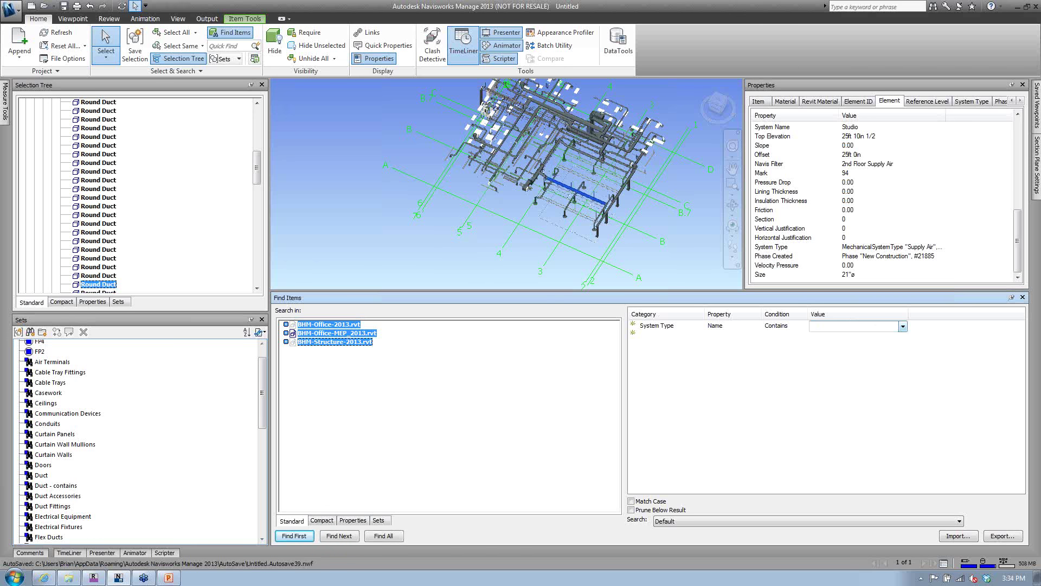
{"action": "left_click", "coordinate": [903, 325]}
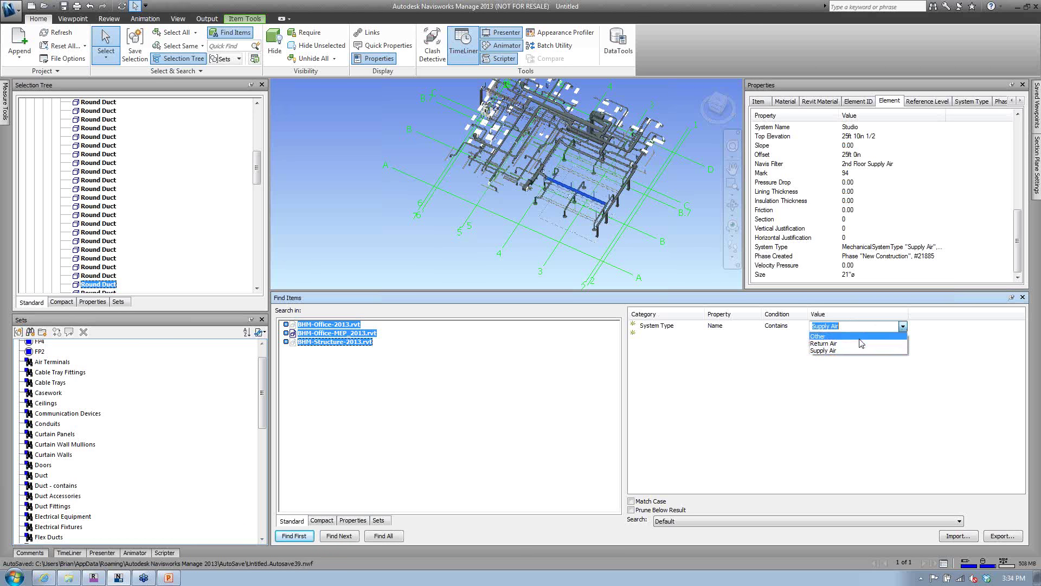
{"action": "left_click", "coordinate": [853, 342]}
{"action": "left_click", "coordinate": [855, 326]}
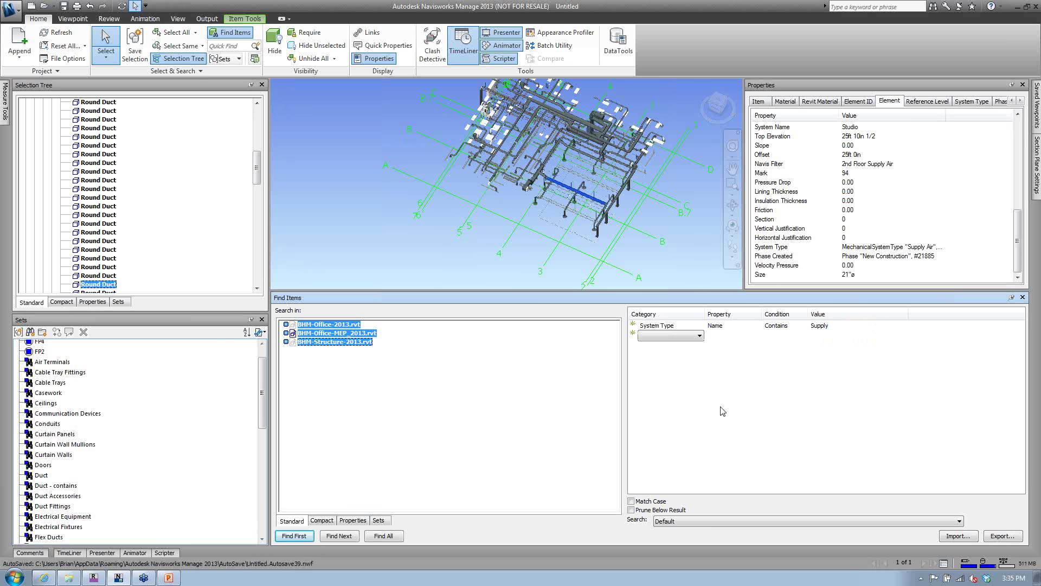
{"action": "left_click", "coordinate": [383, 536]}
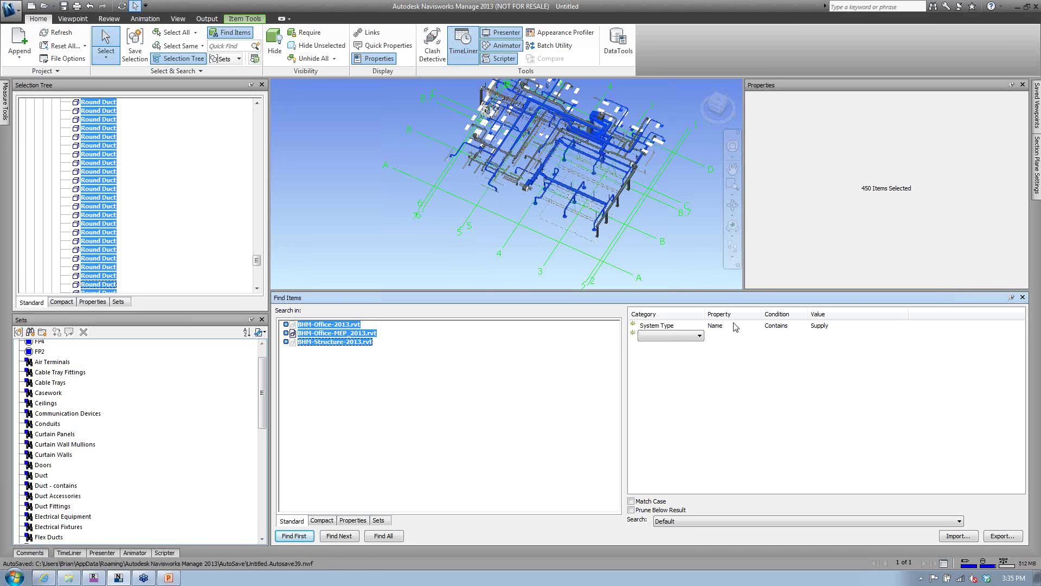
- Restrict the search scope to the Duct - contains search set
{"action": "left_click", "coordinate": [388, 522]}
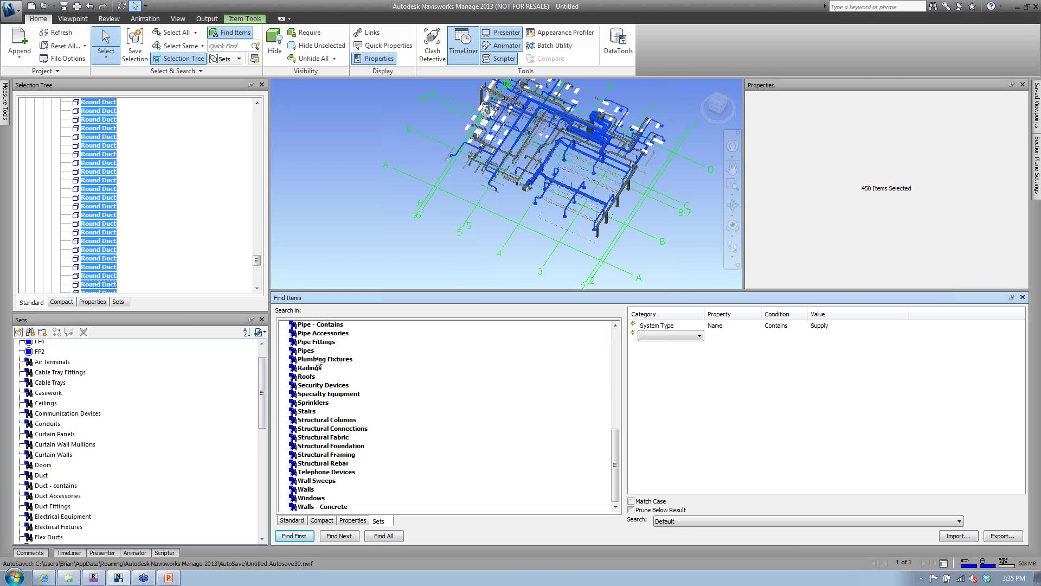
{"action": "left_click_drag", "start_coordinate": [620, 446], "coordinate": [618, 341]}
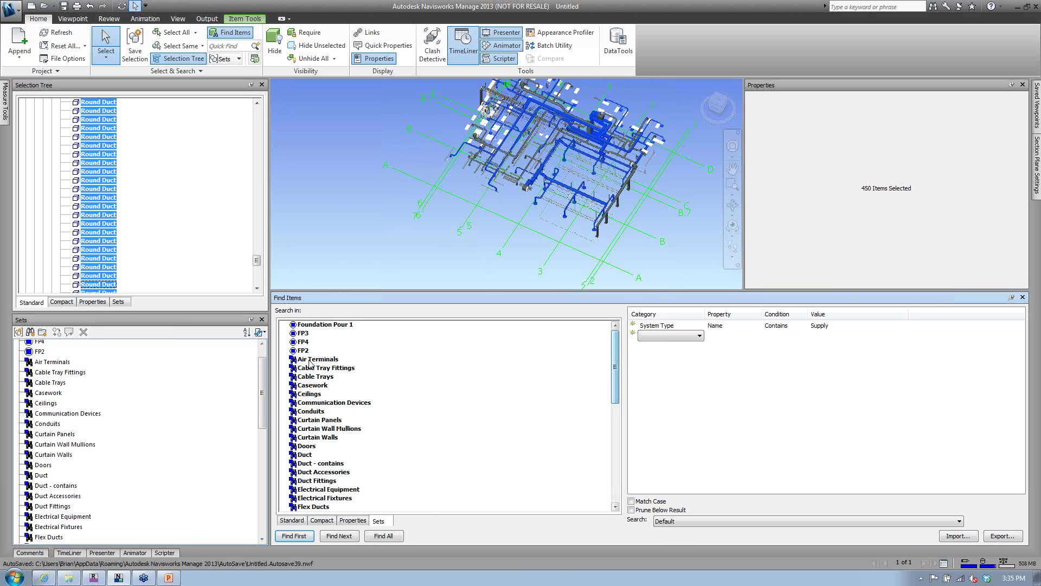
{"action": "left_click", "coordinate": [315, 463]}
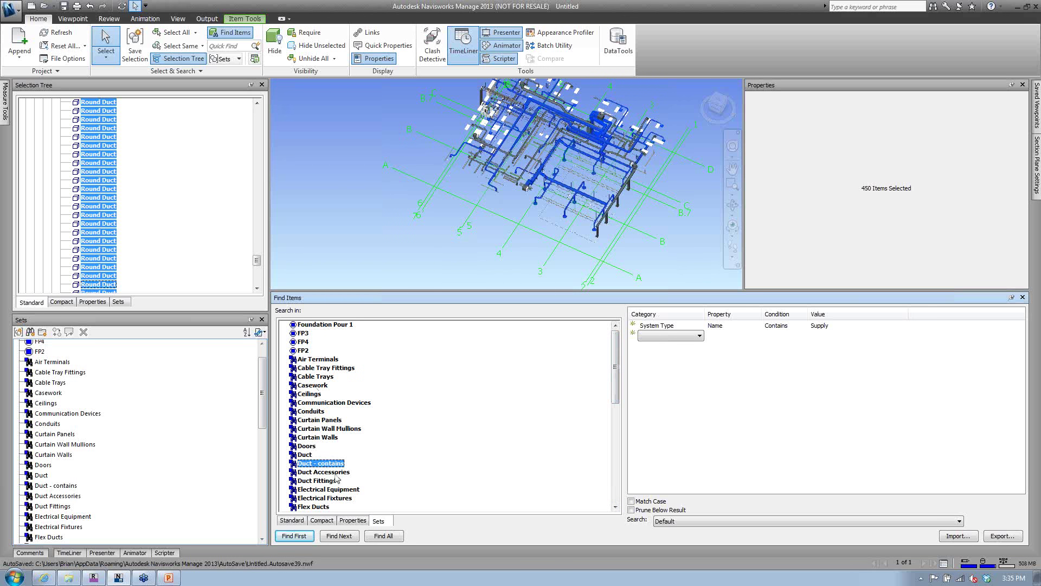
- Save the current search as a search set named Duct Supply
{"action": "left_click", "coordinate": [31, 331]}
{"action": "type", "text": "Suppl"}
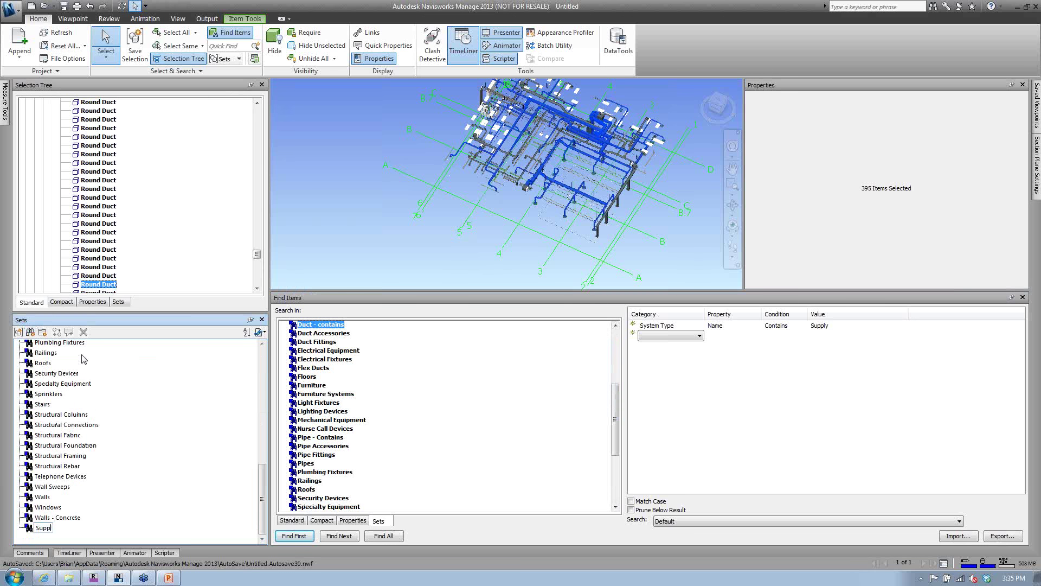
{"action": "key", "text": "BackSpace"}
{"action": "key", "text": "BackSpace"}
{"action": "type", "text": "Duct"}
{"action": "type", "text": "y"}
{"action": "key", "text": "Return"}
- List the sets in the Selection Tree and override the color of the Duct Supply set with bright green
{"action": "left_click", "coordinate": [123, 302]}
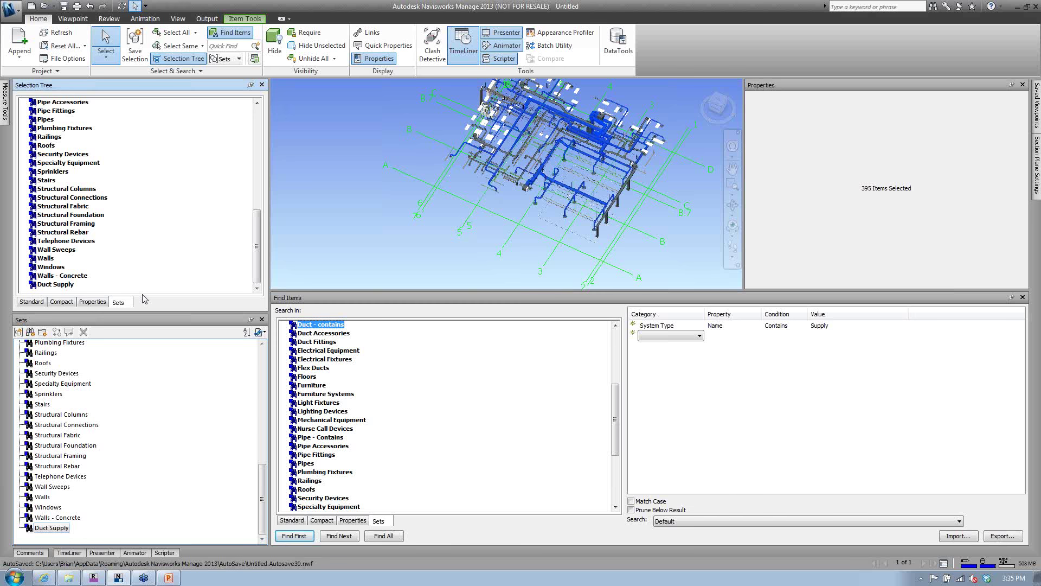
{"action": "right_click", "coordinate": [54, 528]}
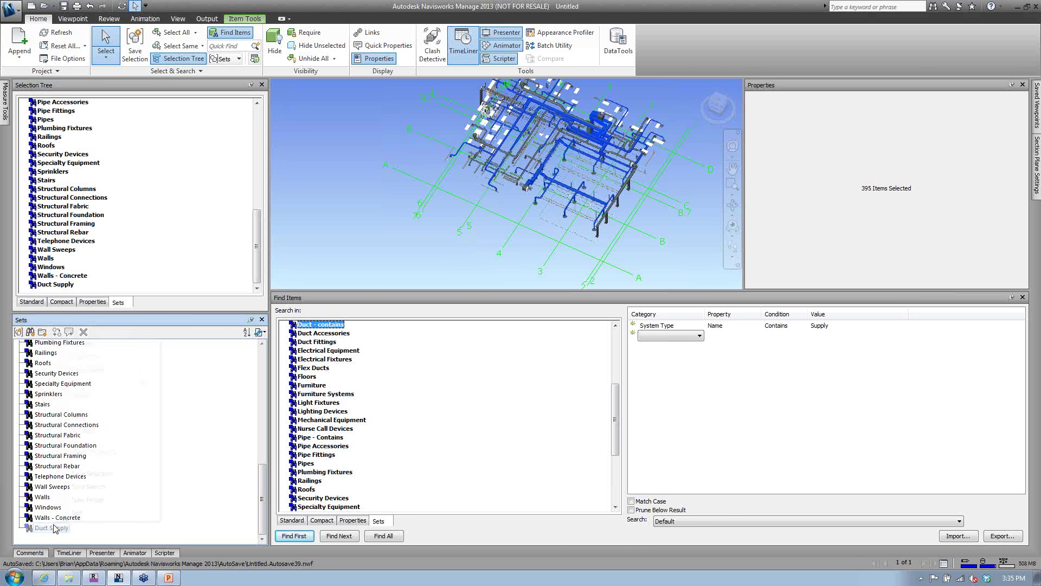
{"action": "left_click", "coordinate": [102, 538]}
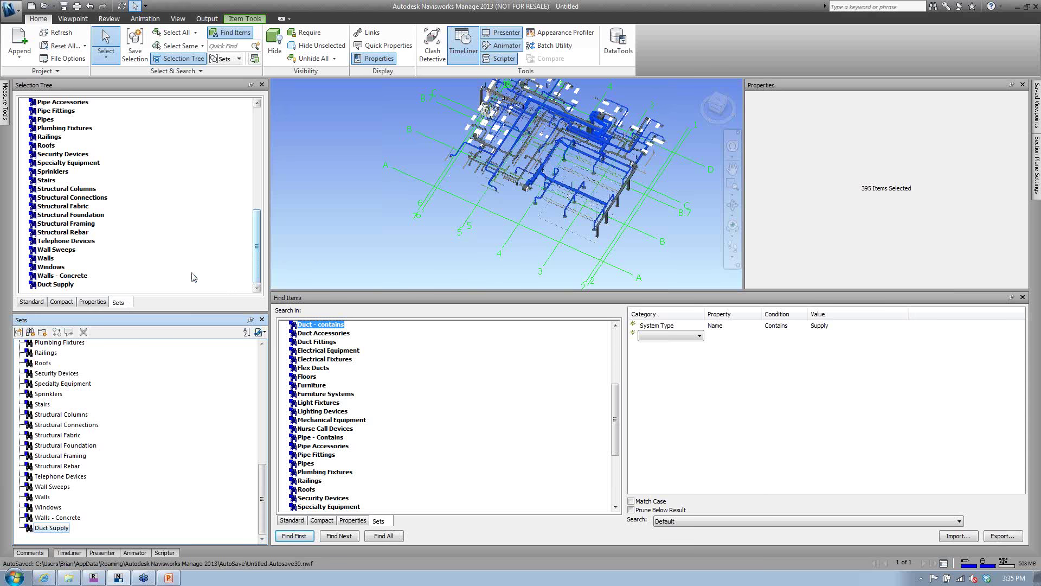
{"action": "left_click", "coordinate": [55, 285]}
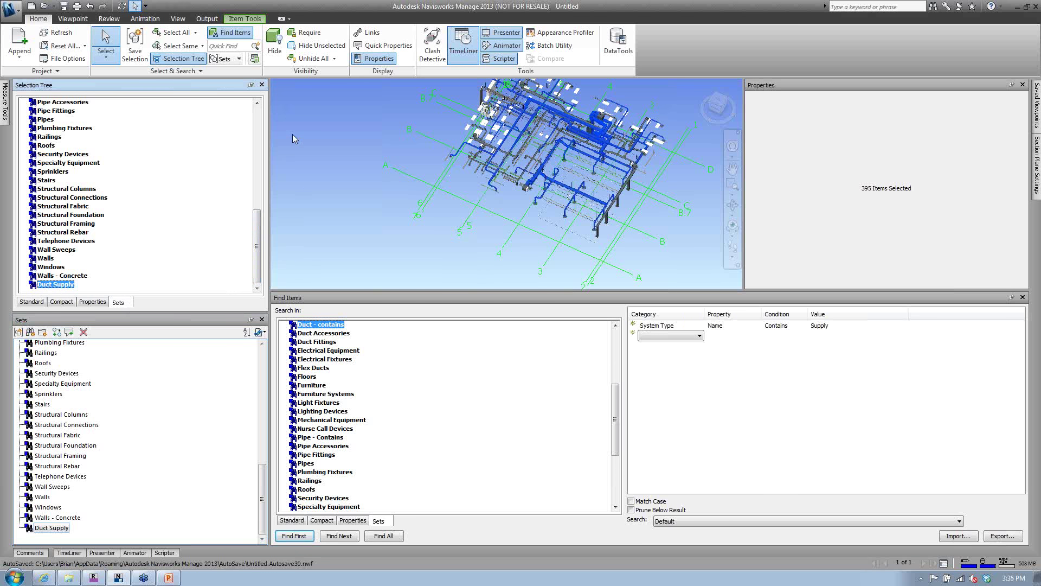
{"action": "right_click", "coordinate": [61, 286]}
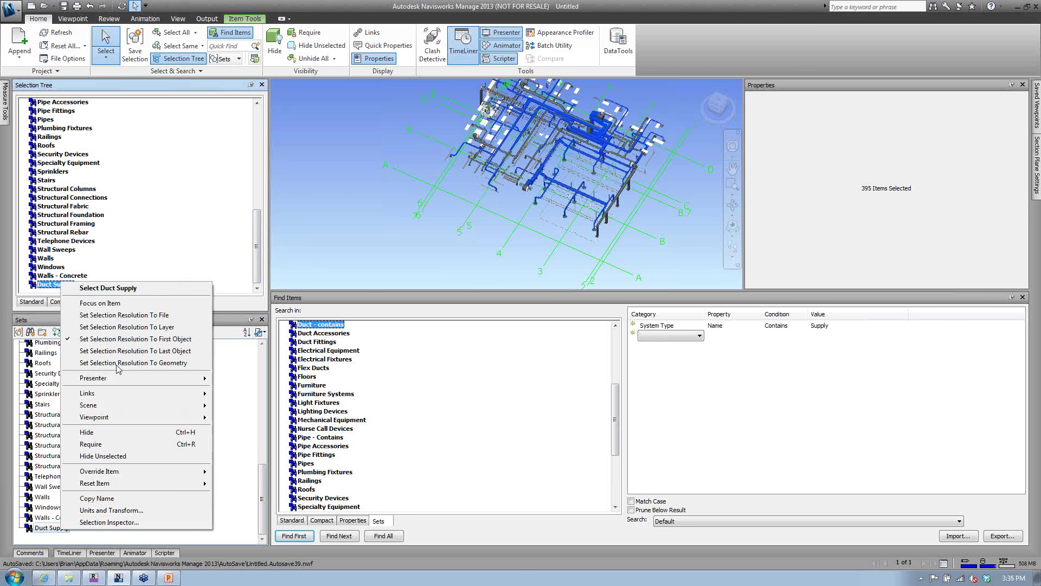
{"action": "mouse_move", "coordinate": [118, 469]}
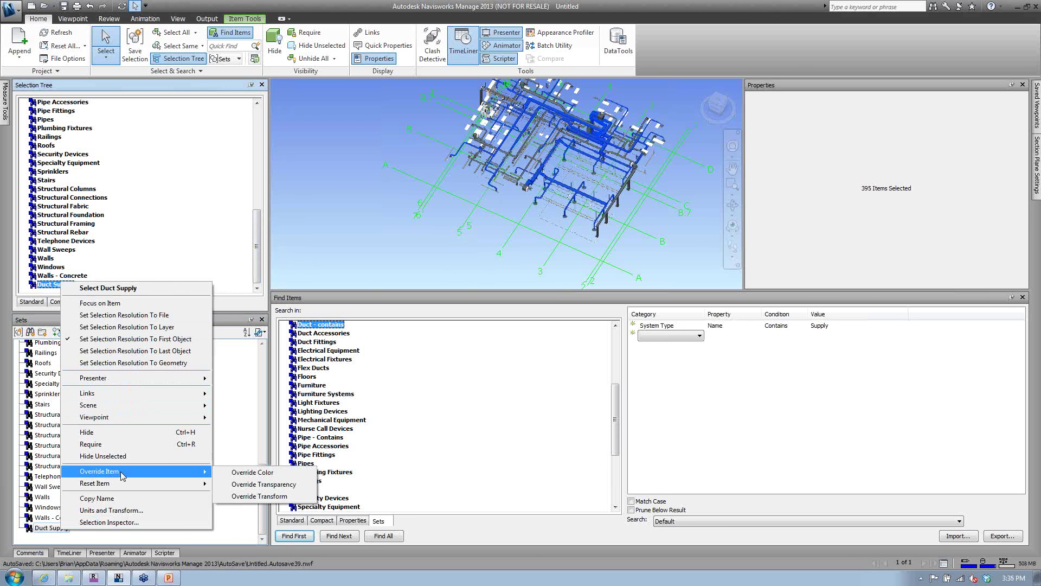
{"action": "left_click", "coordinate": [270, 475]}
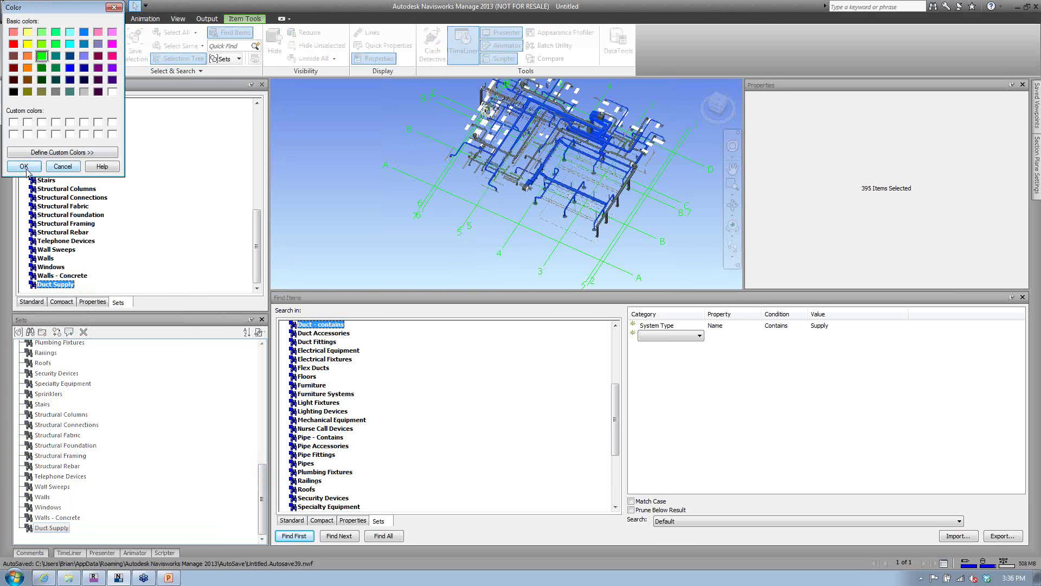
{"action": "left_click", "coordinate": [24, 166]}
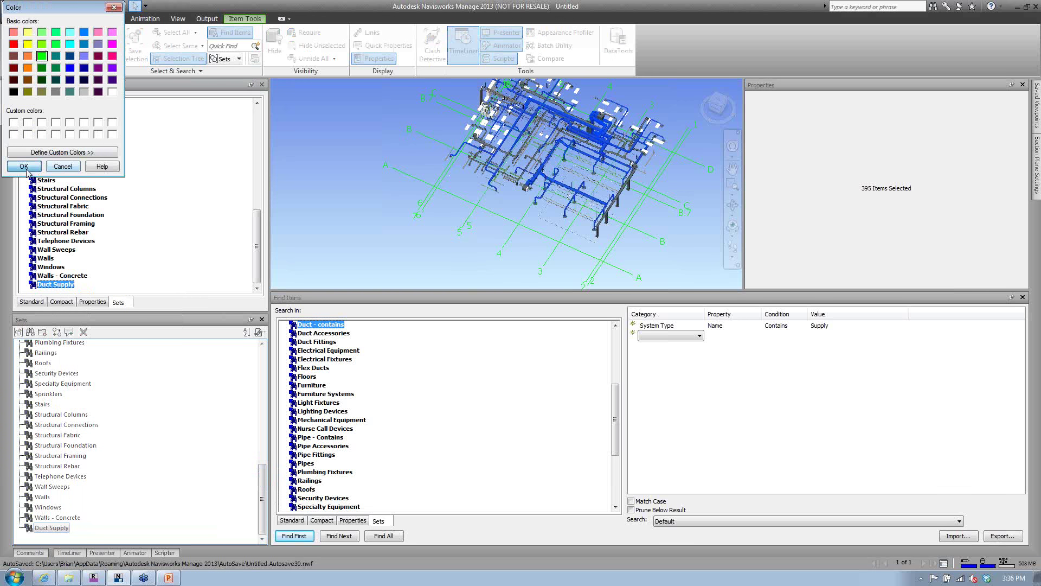
- Clear the selection, change the System Type condition's value to Return and find all matching items
{"action": "left_click", "coordinate": [377, 189]}
{"action": "middle_click_drag", "start_coordinate": [388, 197], "coordinate": [466, 209], "text": "shift"}
{"action": "scroll", "coordinate": [550, 151], "scroll_direction": "up", "scroll_amount": 2}
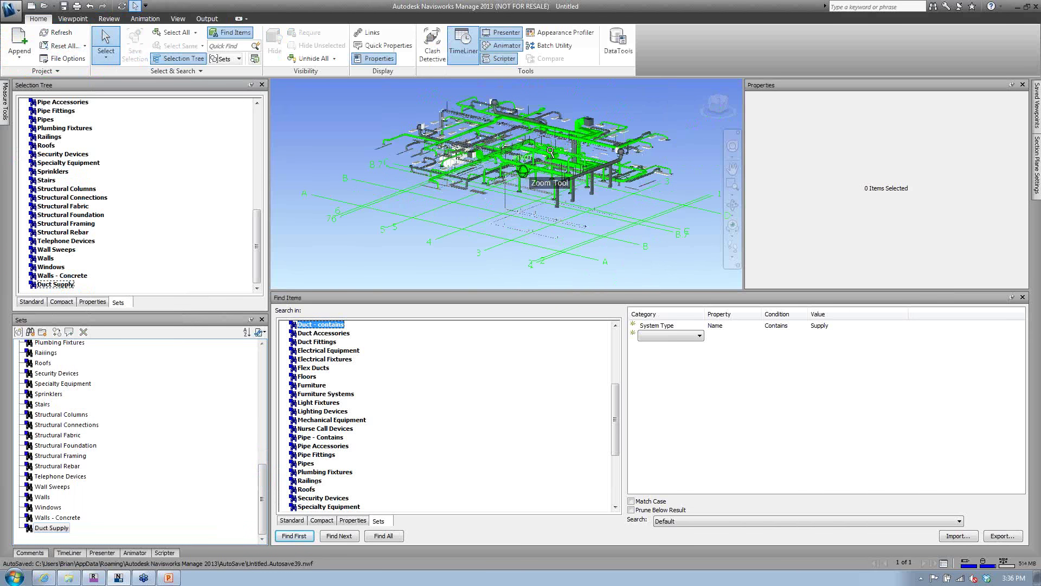
{"action": "scroll", "coordinate": [550, 152], "scroll_direction": "up", "scroll_amount": 1}
{"action": "left_click", "coordinate": [824, 325]}
{"action": "left_click_drag", "start_coordinate": [840, 326], "coordinate": [813, 327]}
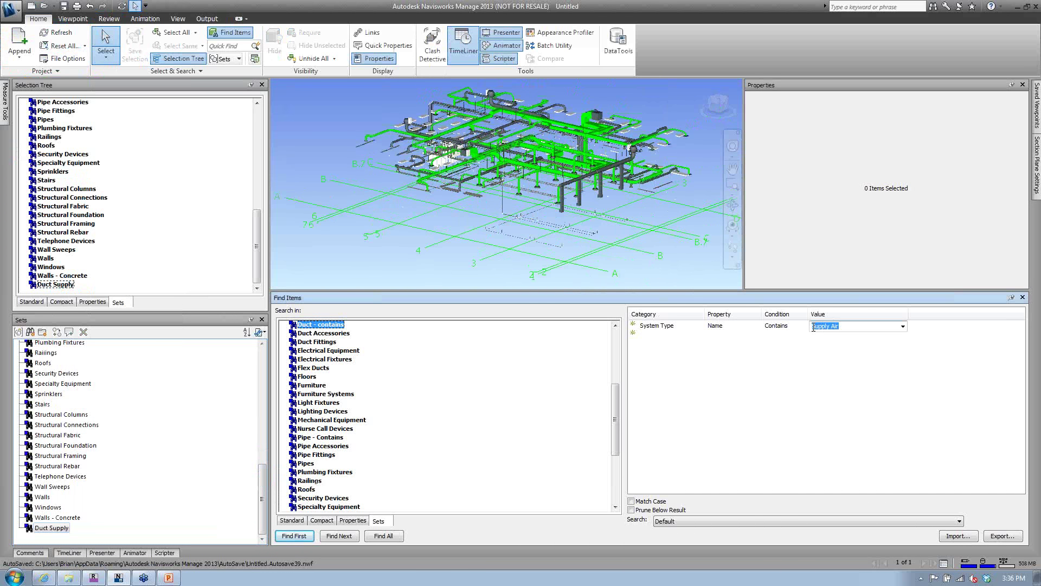
{"action": "type", "text": "Return"}
{"action": "left_click", "coordinate": [383, 535]}
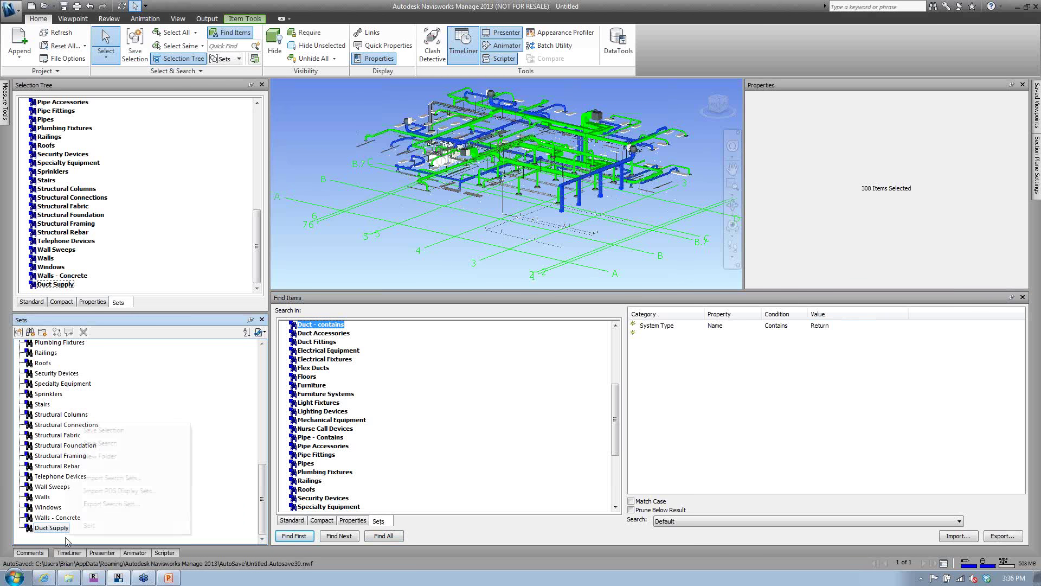
- Save the current search as a search set named Duct Return
{"action": "right_click", "coordinate": [62, 463]}
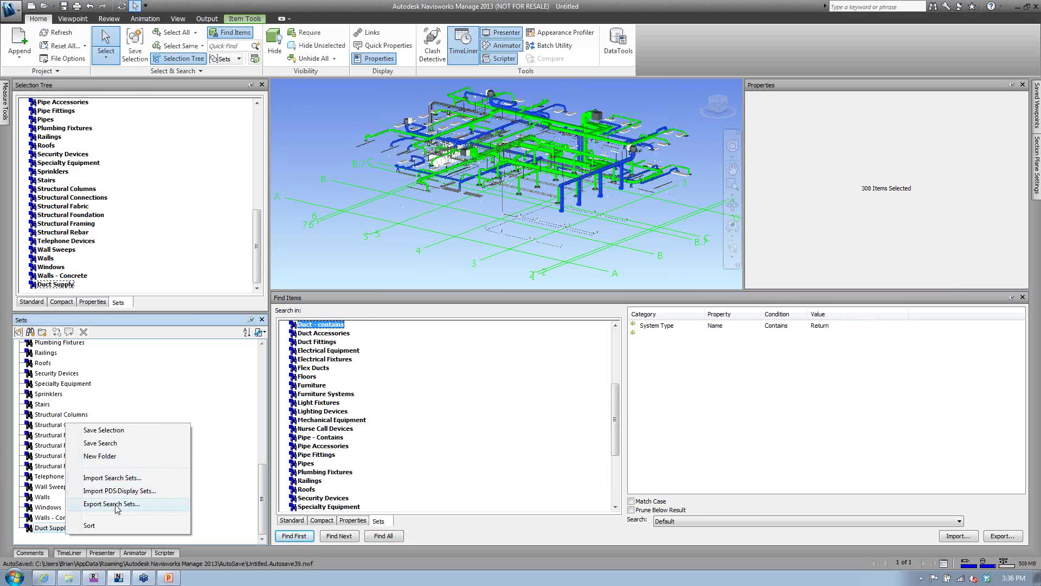
{"action": "left_click", "coordinate": [107, 448]}
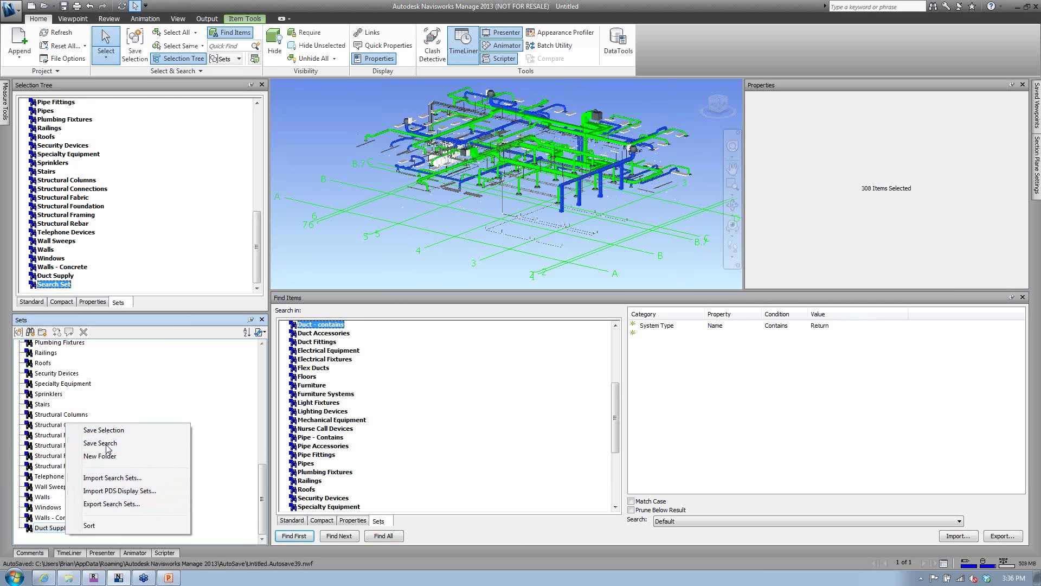
{"action": "type", "text": "Duct"}
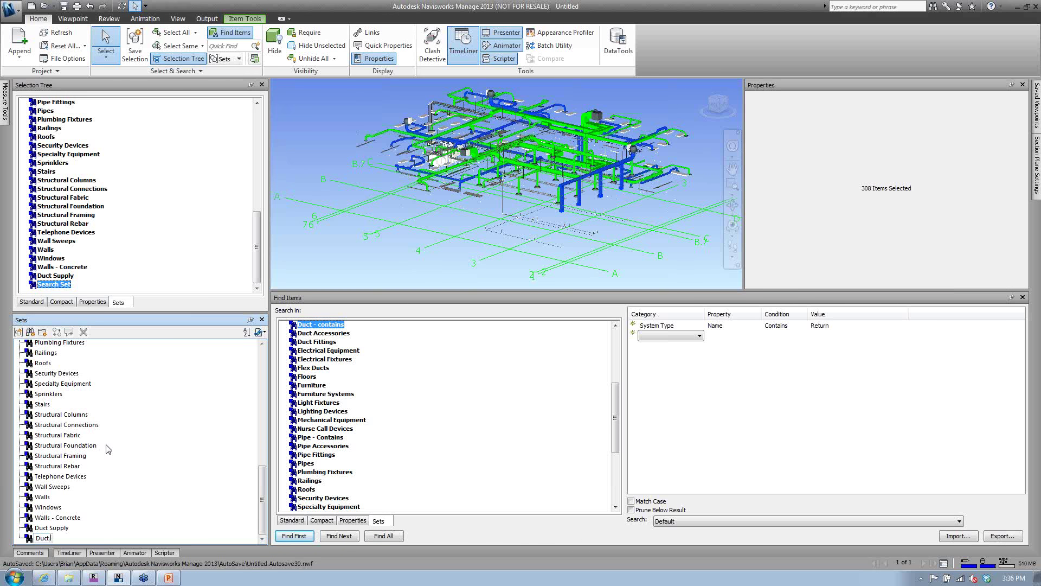
{"action": "type", "text": " Return"}
{"action": "key", "text": "Return"}
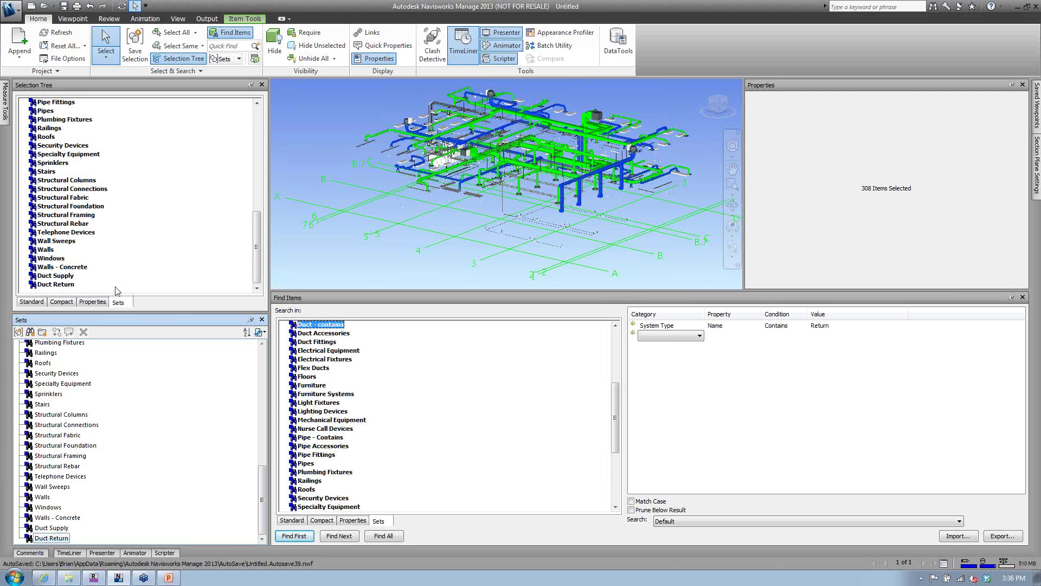
- Override the color of the Duct Return set with magenta
{"action": "left_click", "coordinate": [58, 285]}
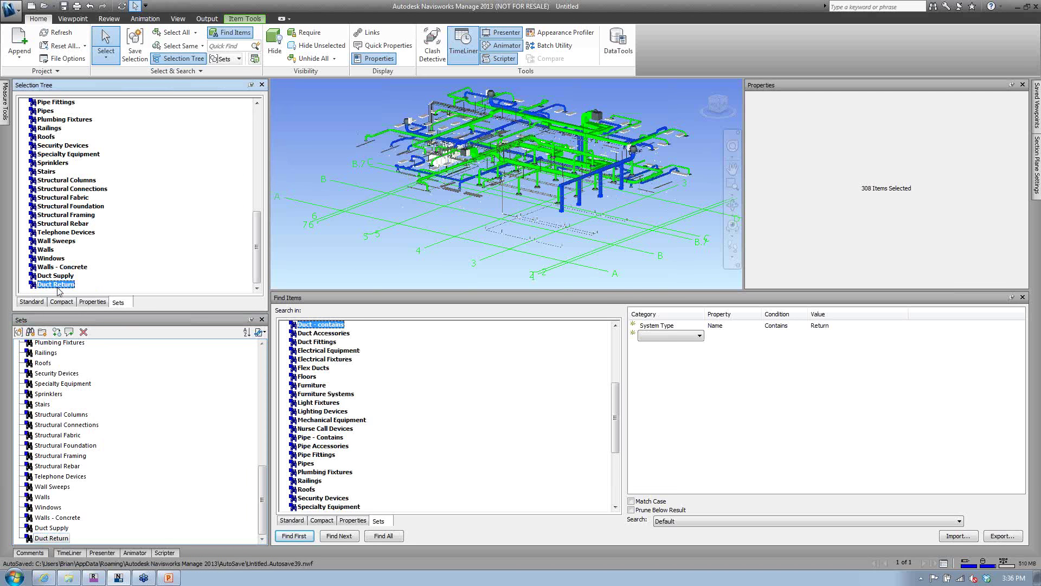
{"action": "right_click", "coordinate": [58, 289]}
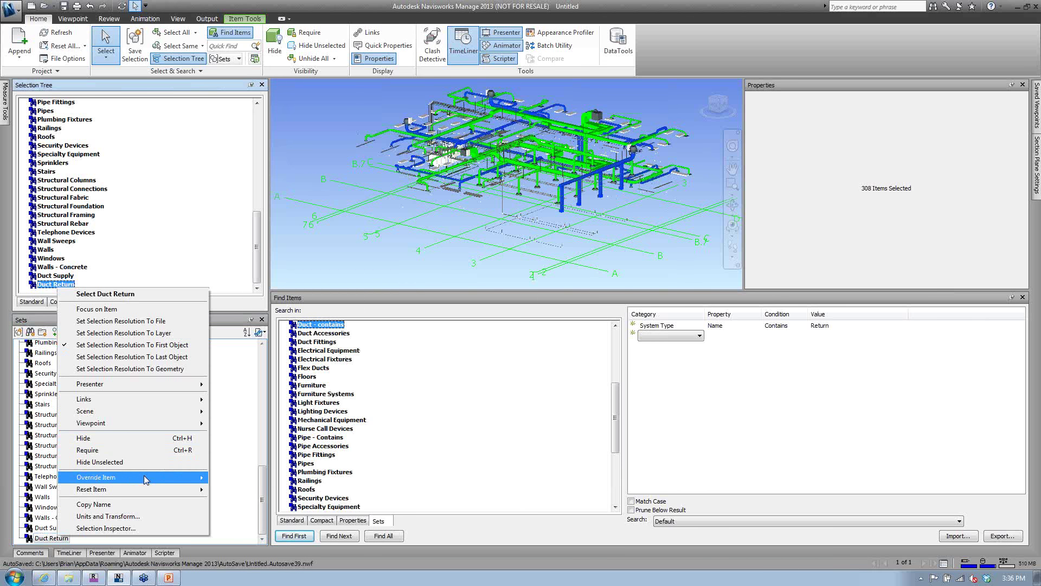
{"action": "mouse_move", "coordinate": [144, 476]}
{"action": "left_click", "coordinate": [263, 477]}
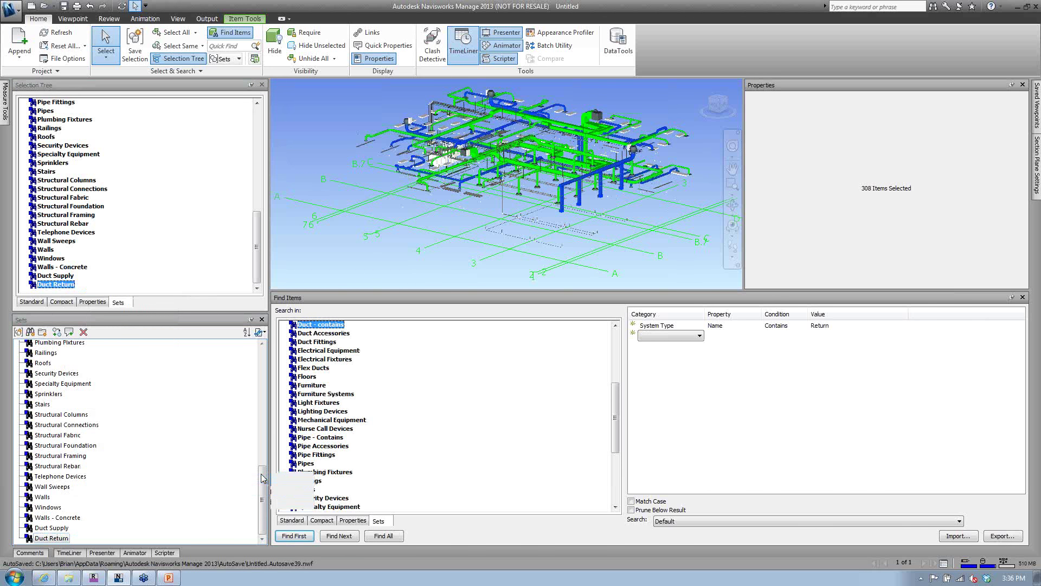
{"action": "left_click", "coordinate": [112, 44]}
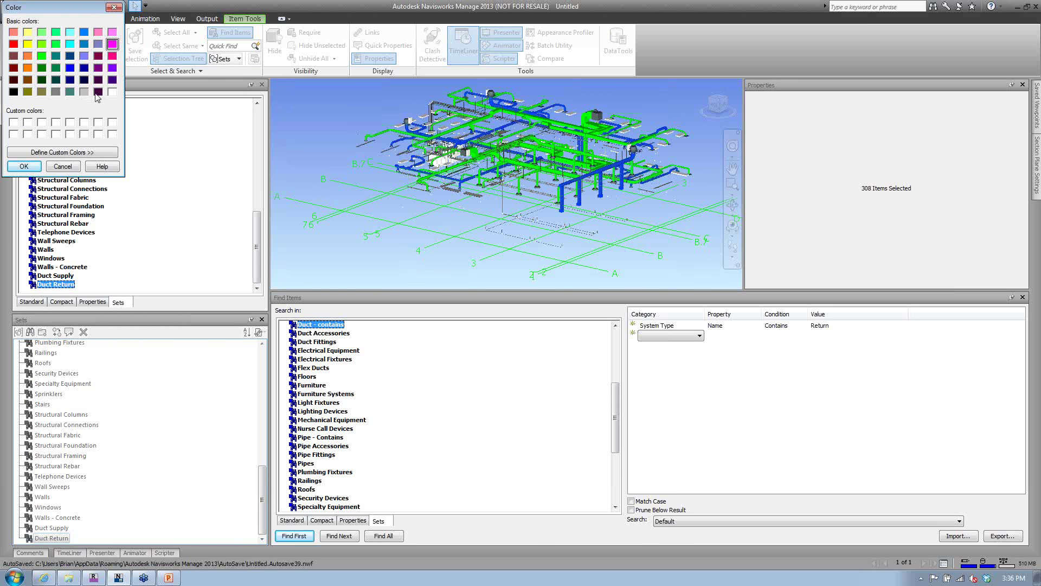
{"action": "left_click", "coordinate": [32, 166]}
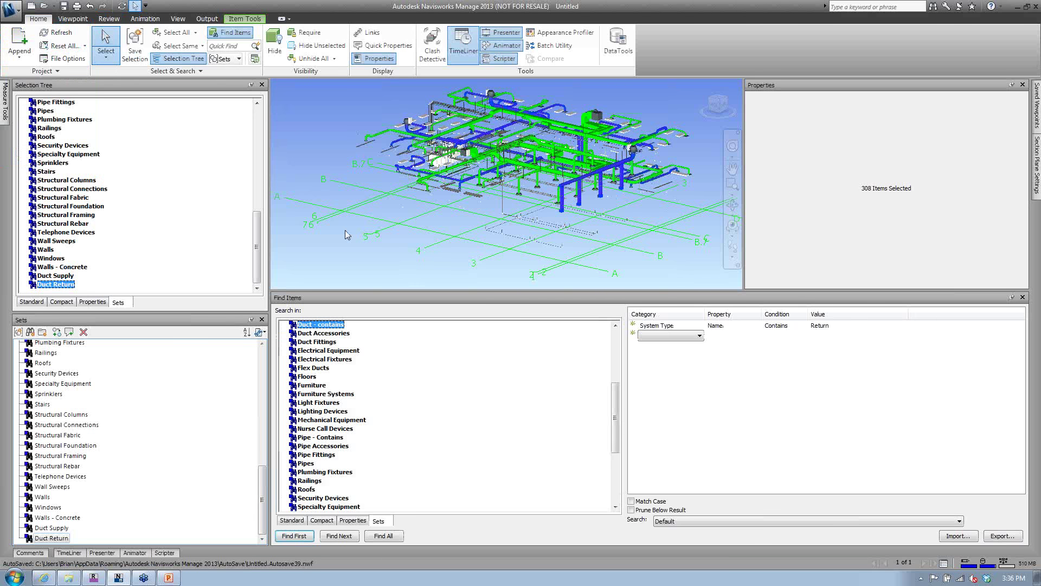
- Deselect everything and examine the recolored supply and return ducts from several angles, along with the list of sets
{"action": "left_click", "coordinate": [344, 230]}
{"action": "middle_click_drag", "start_coordinate": [436, 233], "coordinate": [435, 235]}
{"action": "mouse_move", "coordinate": [522, 210]}
{"action": "middle_mouse_down", "text": "shift"}
{"action": "mouse_move", "coordinate": [538, 199]}
{"action": "mouse_move", "coordinate": [579, 232]}
{"action": "middle_mouse_up", "text": "shift"}
{"action": "scroll", "coordinate": [539, 200], "scroll_direction": "up", "scroll_amount": 3}
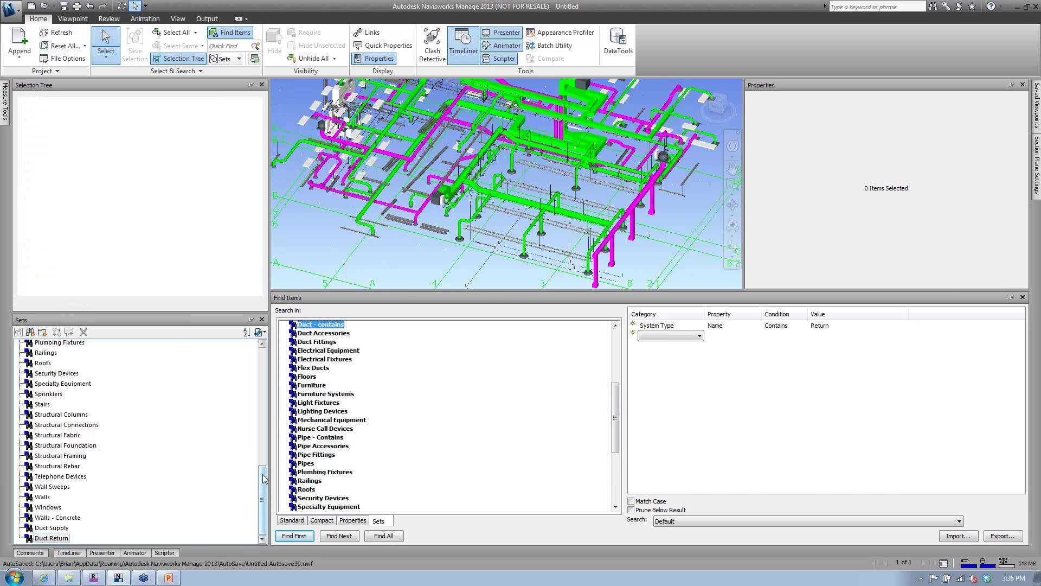
{"action": "left_click_drag", "start_coordinate": [264, 483], "coordinate": [263, 366]}
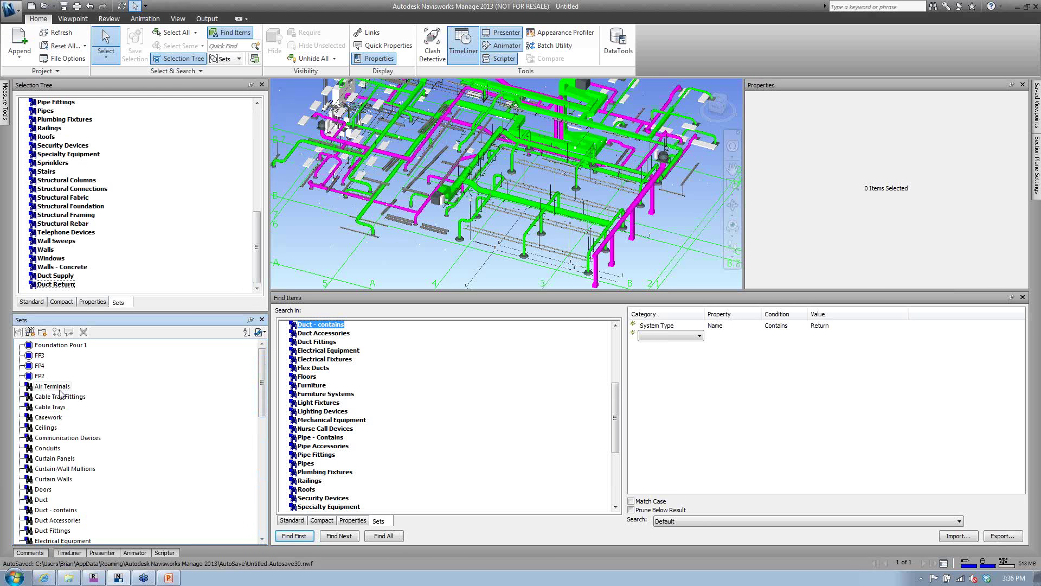
{"action": "left_click", "coordinate": [474, 244]}
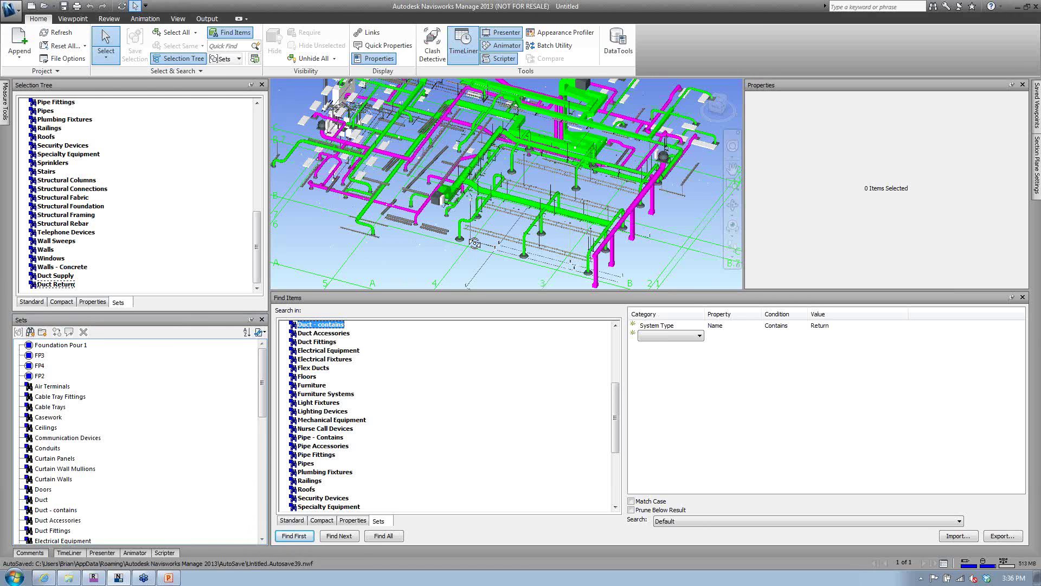
{"action": "left_click_drag", "start_coordinate": [474, 243], "coordinate": [453, 233]}
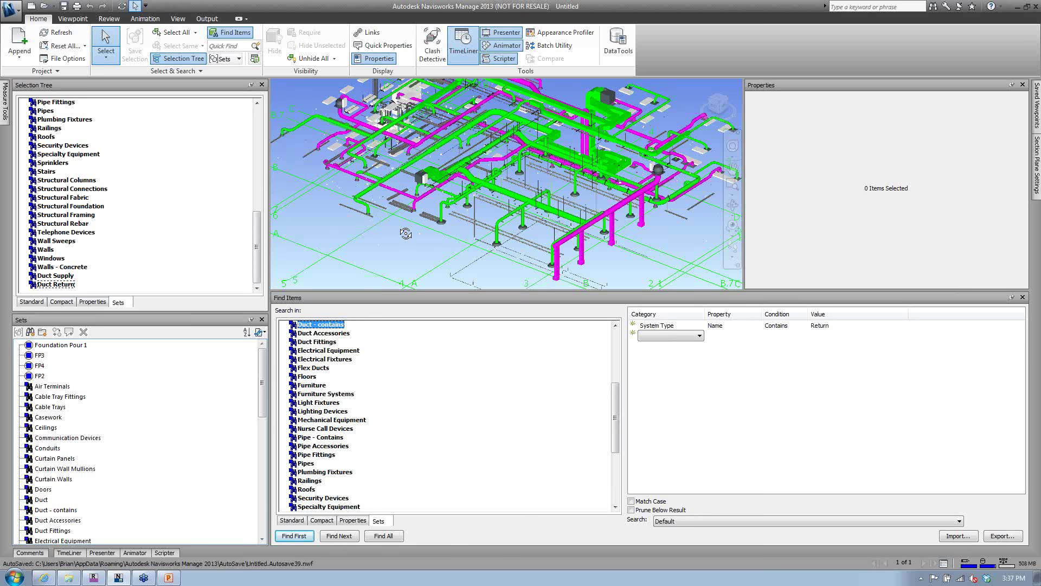
{"action": "left_click_drag", "start_coordinate": [405, 233], "coordinate": [424, 235]}
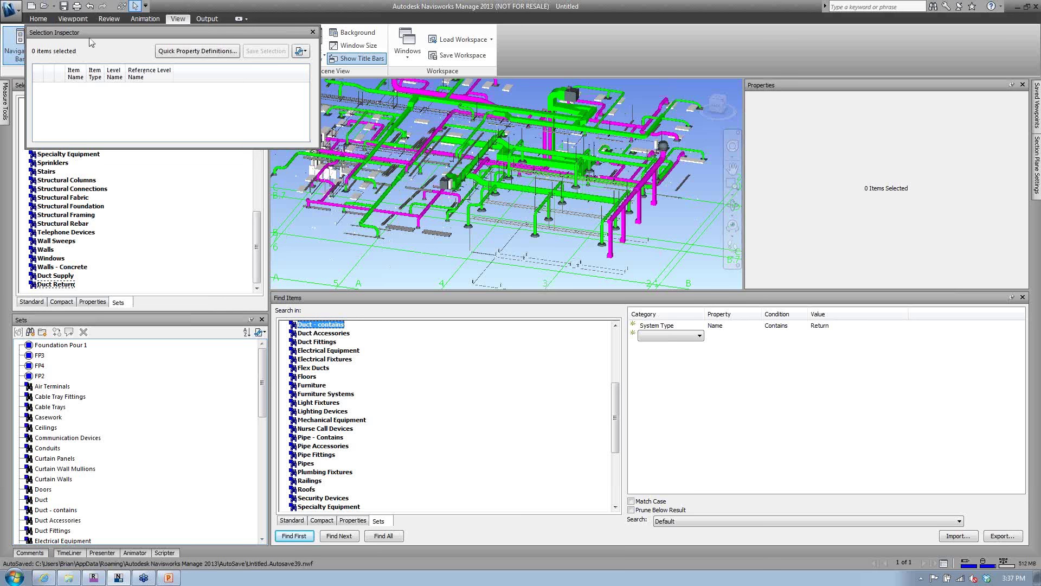
- Review the Quick Property Definitions from the Selection Inspector without changing them, and close the inspector
{"action": "left_click_drag", "start_coordinate": [242, 36], "coordinate": [285, 83]}
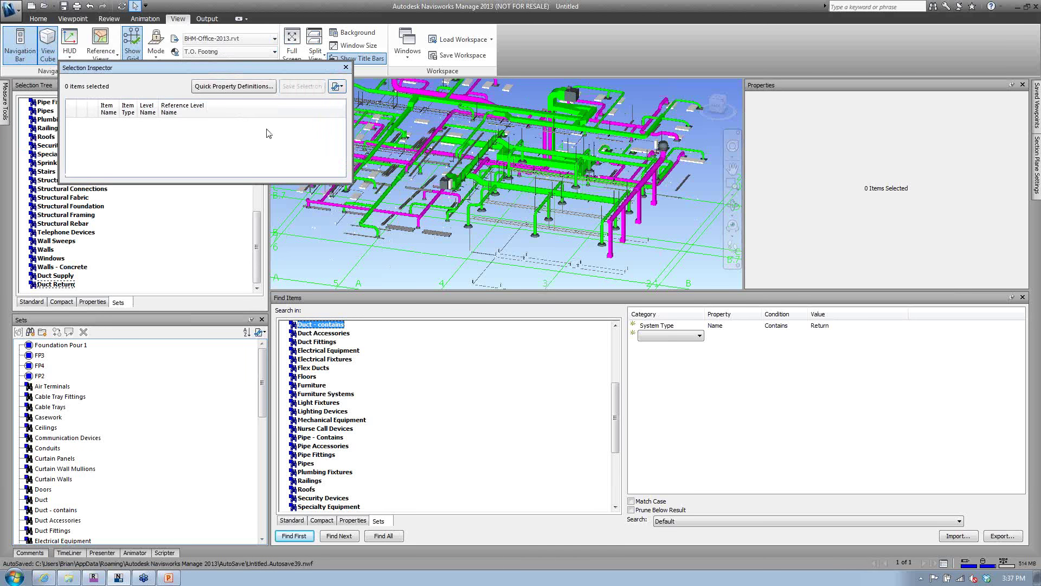
{"action": "left_click", "coordinate": [246, 86]}
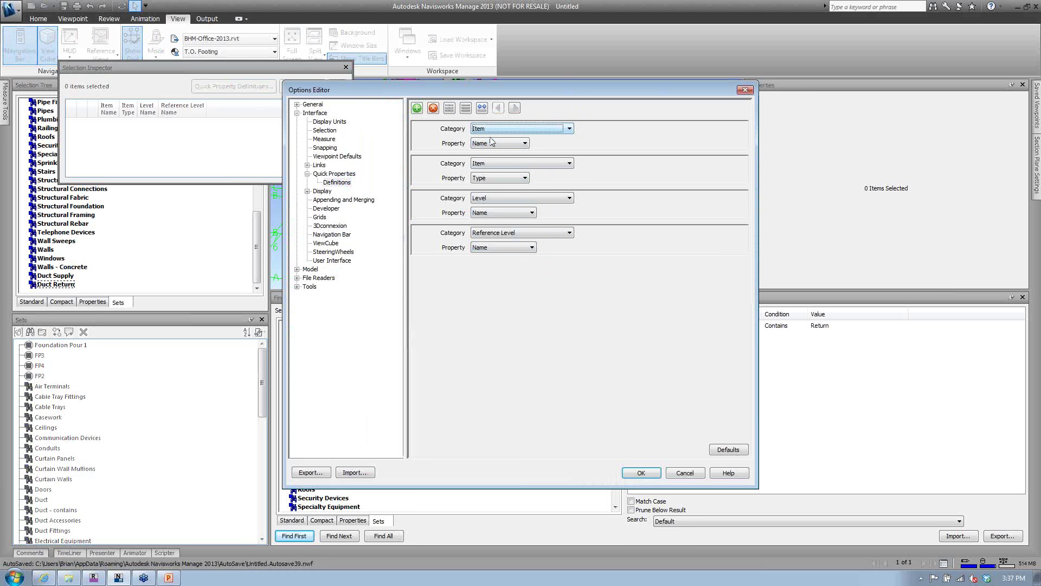
{"action": "left_click", "coordinate": [684, 472]}
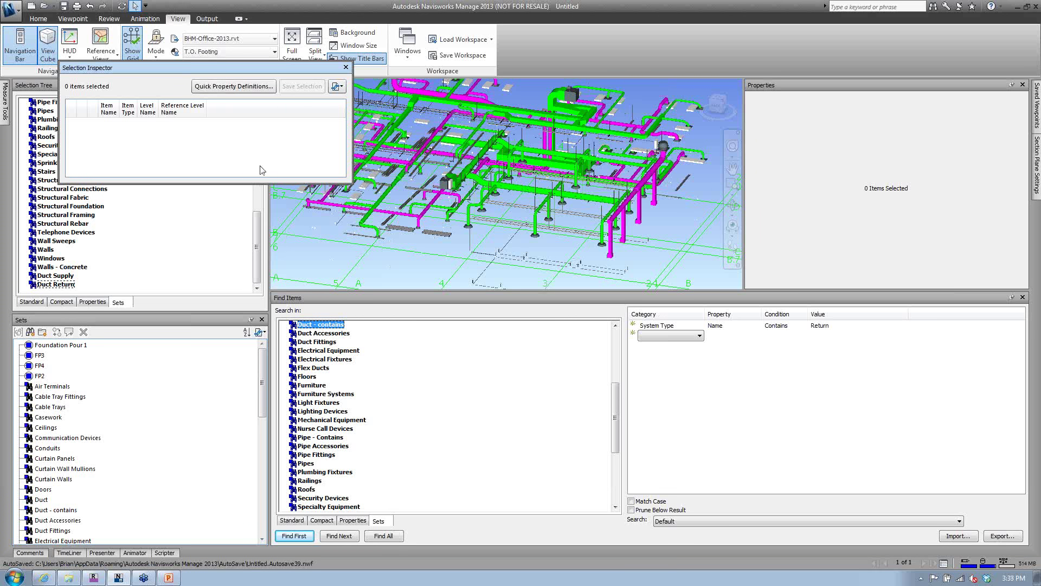
{"action": "left_click", "coordinate": [346, 66]}
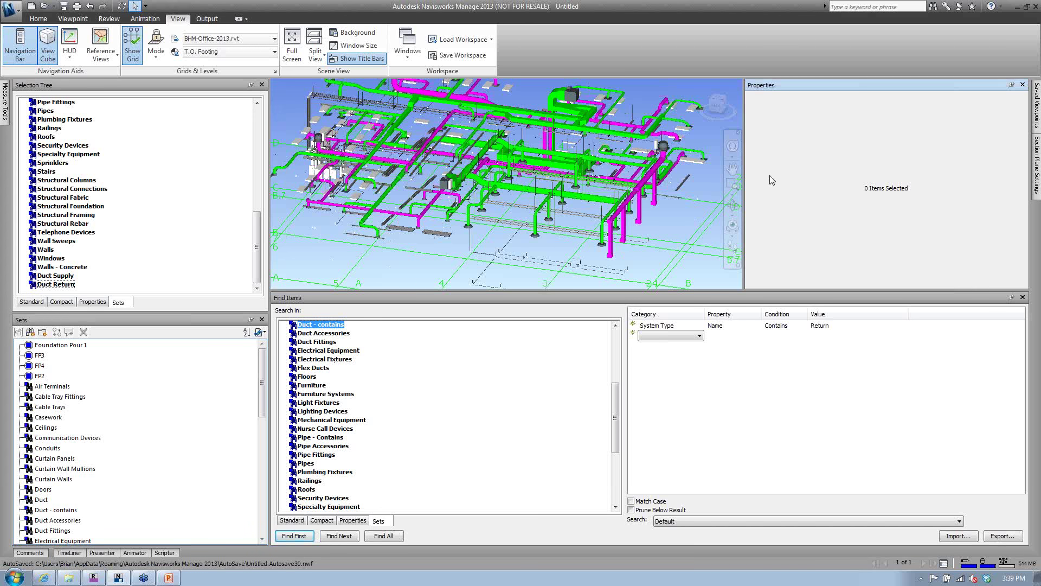
- Select a return duct and browse its property categories, including Phase Created
{"action": "left_click", "coordinate": [425, 215]}
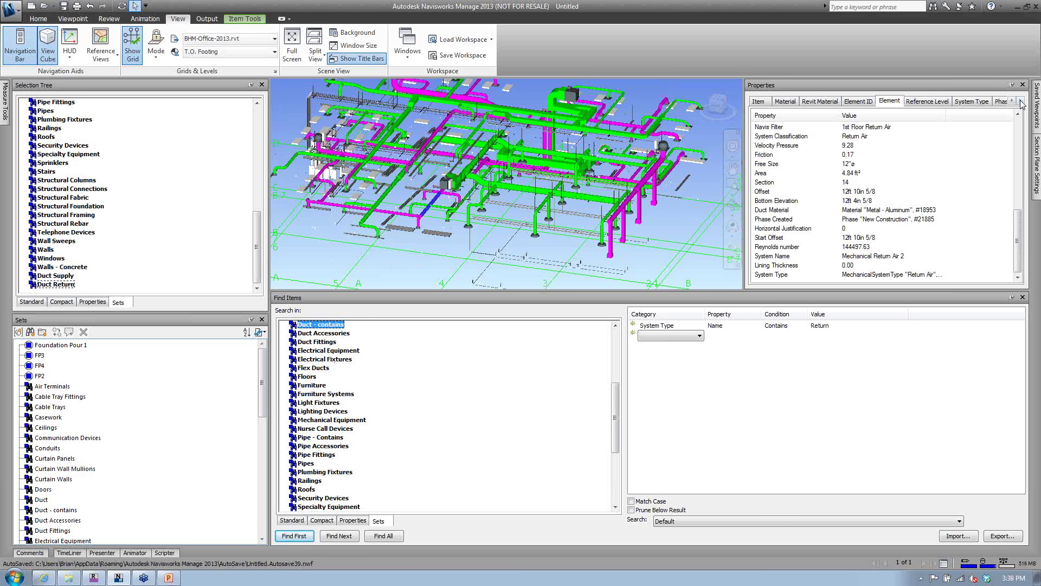
{"action": "left_click", "coordinate": [1021, 102]}
{"action": "left_click", "coordinate": [1020, 102]}
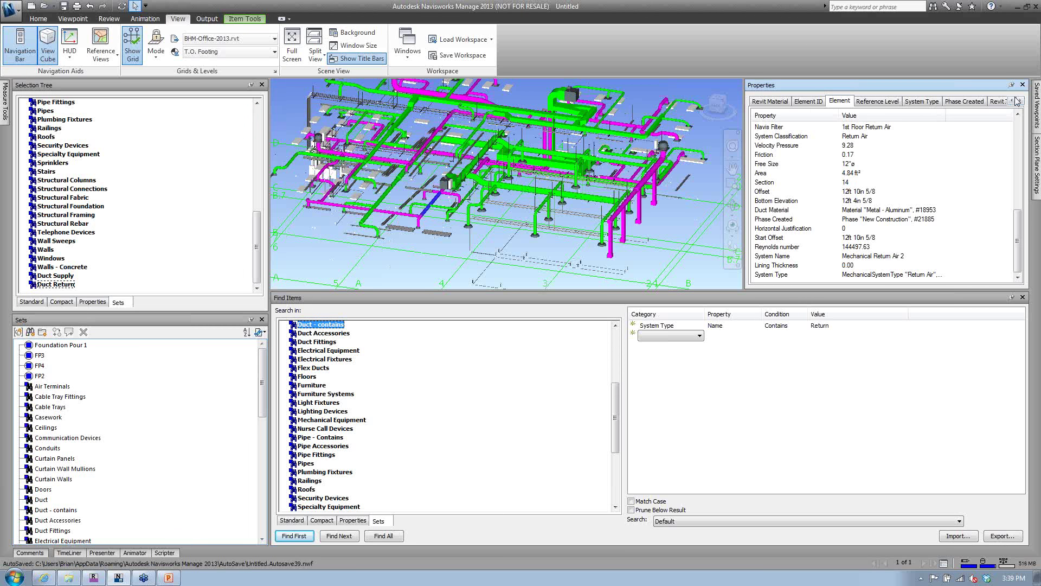
{"action": "left_click", "coordinate": [967, 102]}
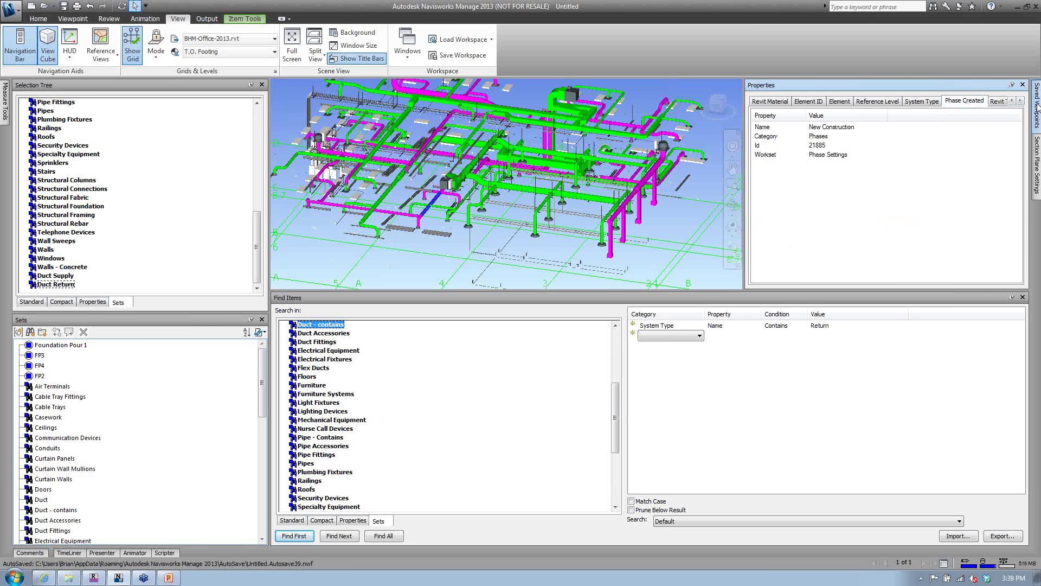
{"action": "left_click", "coordinate": [1021, 101]}
{"action": "left_click", "coordinate": [1021, 101]}
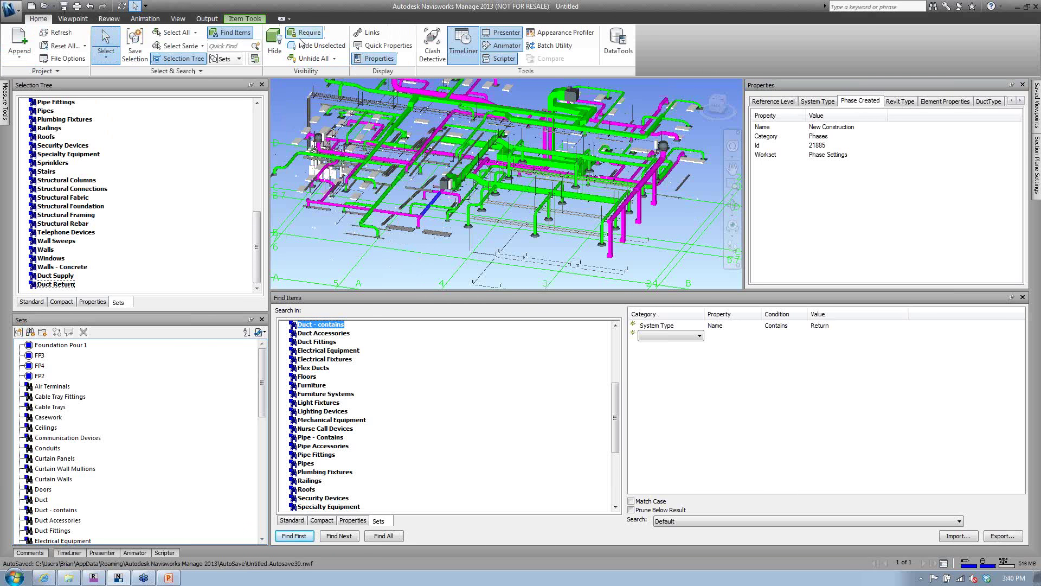
- Unhide all model items and auto-hide the Find Items and Properties windows to enlarge the scene view
{"action": "left_click", "coordinate": [311, 61]}
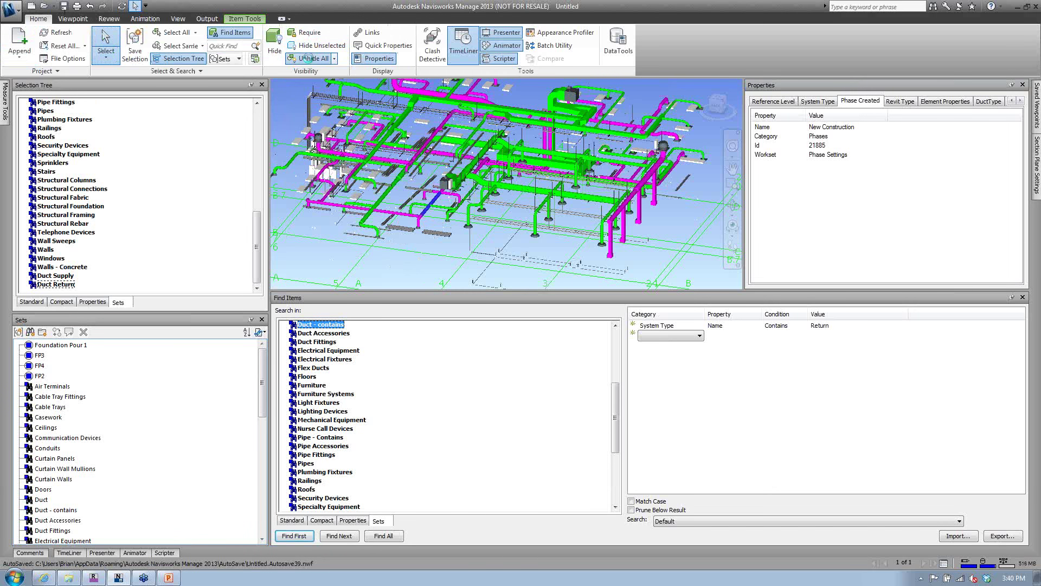
{"action": "middle_click_drag", "start_coordinate": [530, 196], "coordinate": [529, 179]}
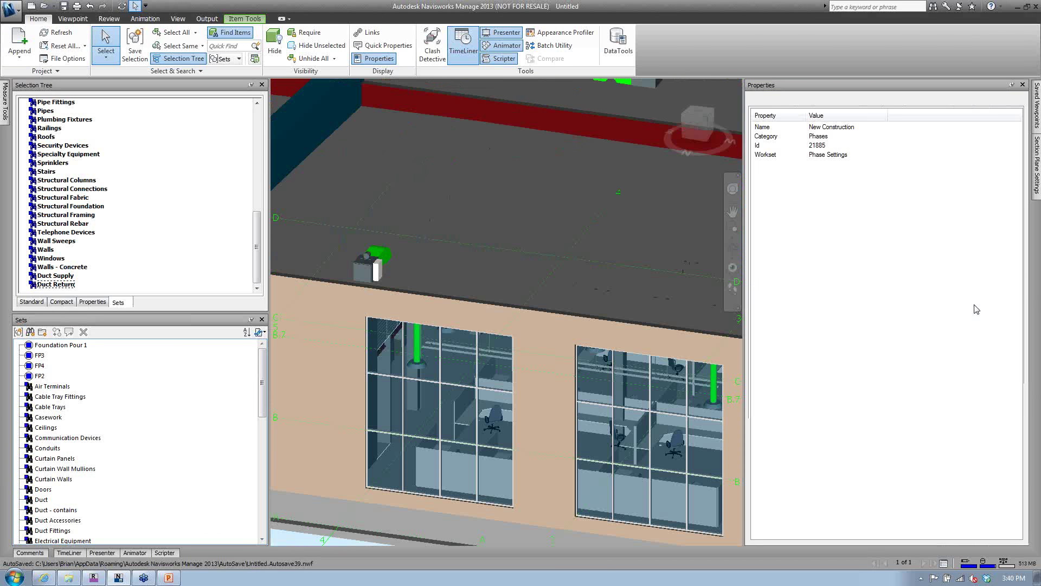
{"action": "left_click", "coordinate": [653, 237]}
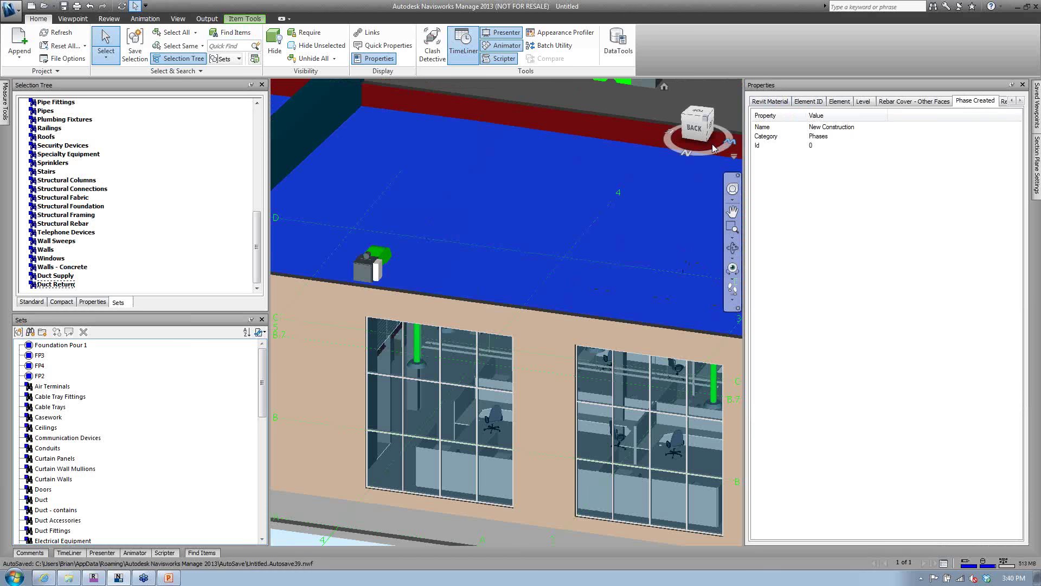
{"action": "left_click", "coordinate": [1011, 85]}
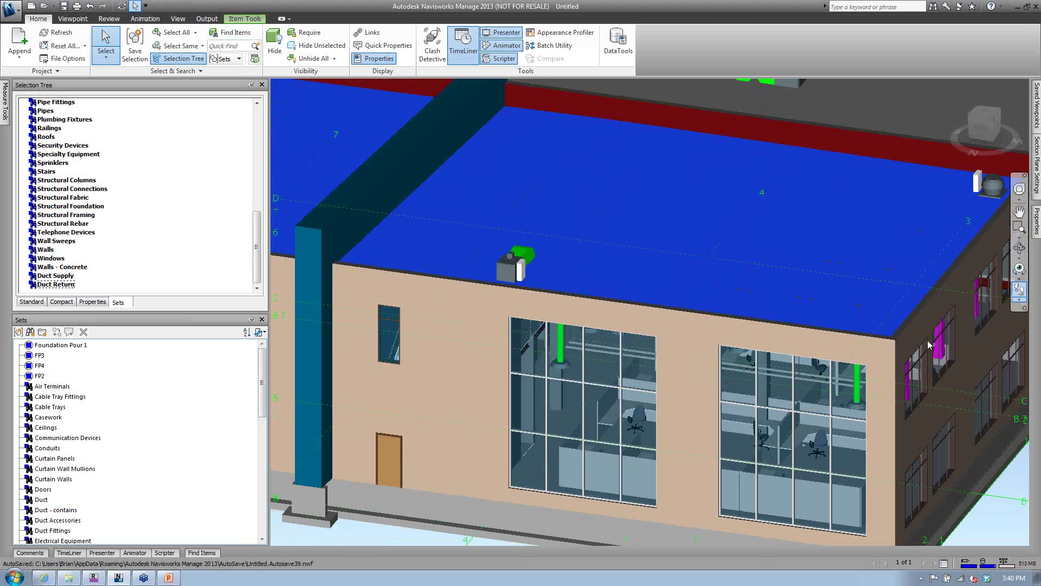
- Walk into the building's office area and turn on gravity for the Walk tool
{"action": "left_click_drag", "start_coordinate": [929, 344], "coordinate": [743, 471]}
{"action": "key", "text": "ctrl+2"}
{"action": "left_click", "coordinate": [1021, 300]}
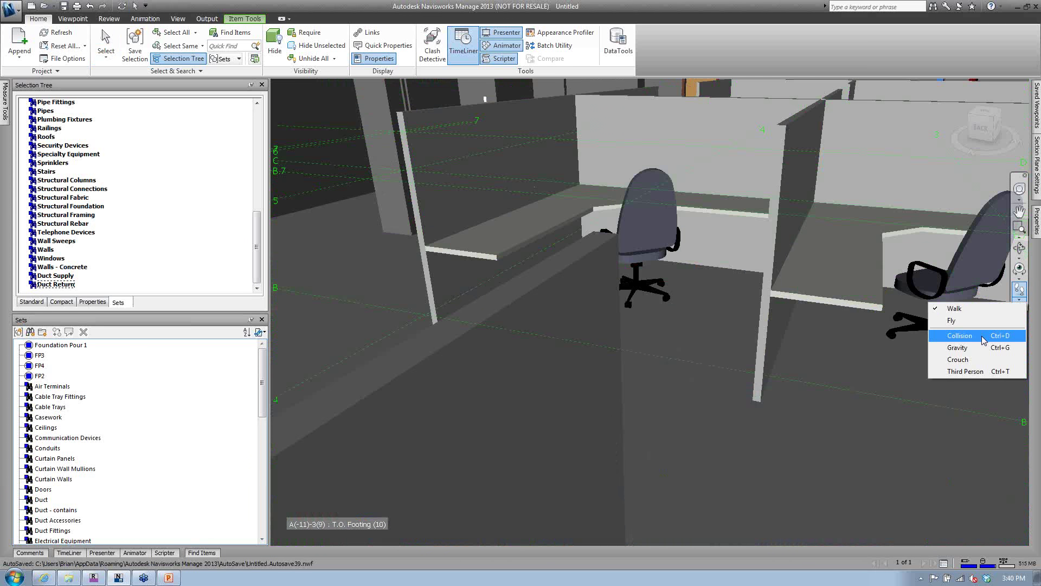
{"action": "left_click", "coordinate": [957, 347]}
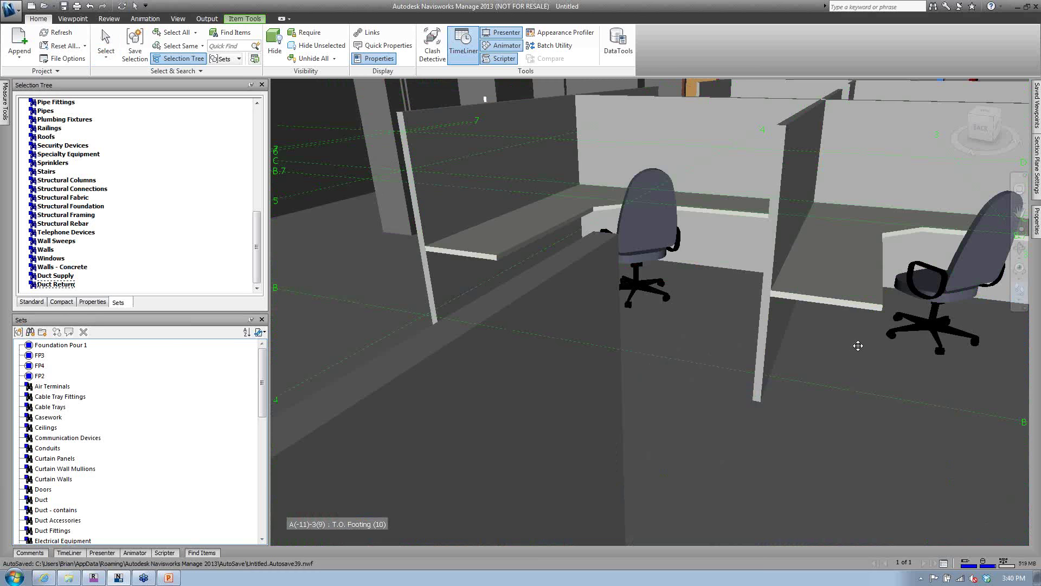
- Walk through the office and look up to examine the green supply and magenta return ducts below the ceiling
{"action": "left_click_drag", "start_coordinate": [859, 344], "coordinate": [613, 287]}
{"action": "scroll", "coordinate": [656, 193], "scroll_direction": "up", "scroll_amount": 3}
{"action": "scroll", "coordinate": [613, 287], "scroll_direction": "up", "scroll_amount": 5}
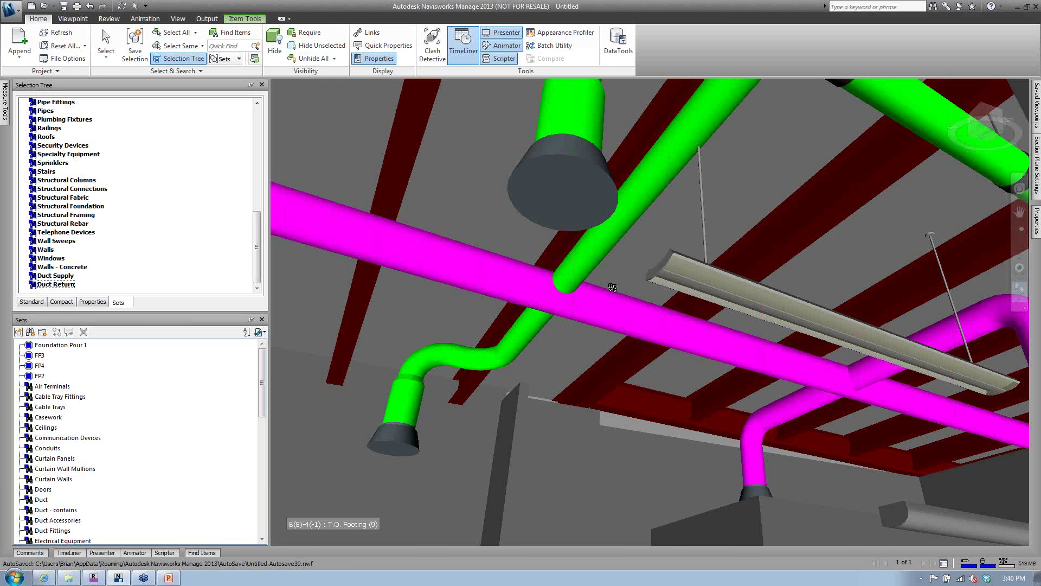
{"action": "scroll", "coordinate": [612, 287], "scroll_direction": "up", "scroll_amount": 3}
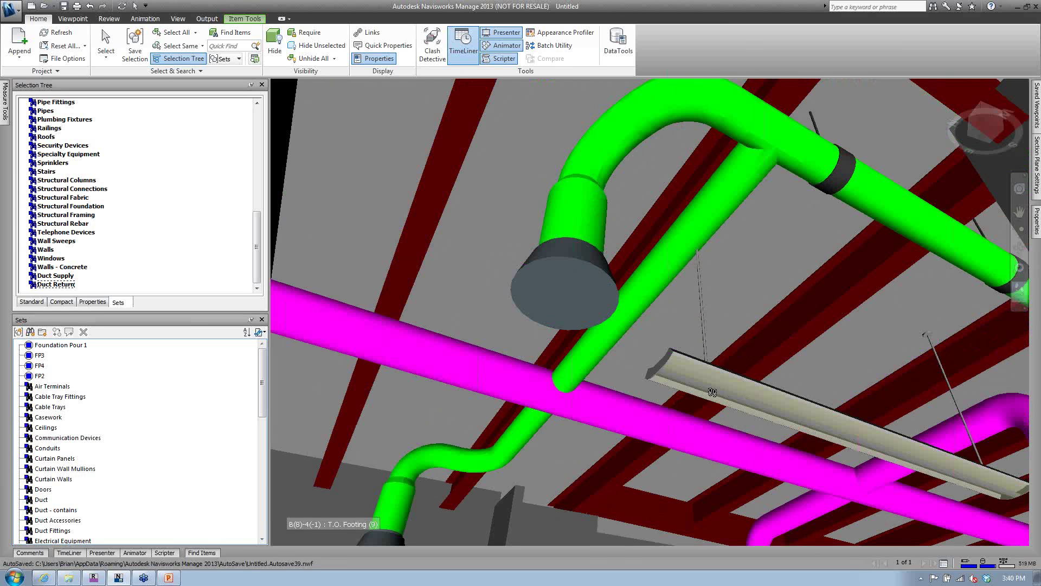
{"action": "left_click_drag", "start_coordinate": [712, 392], "coordinate": [702, 334]}
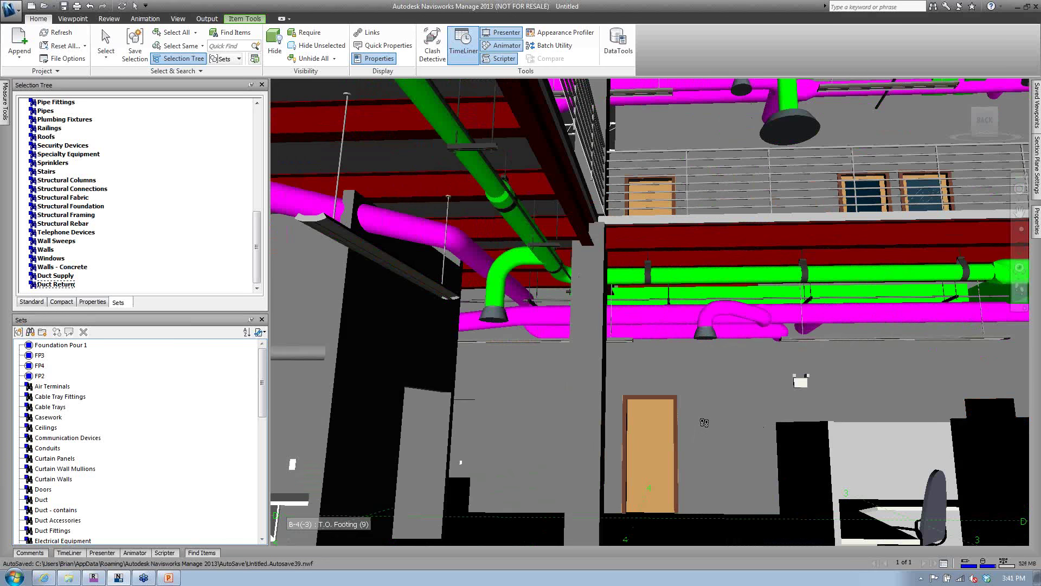
{"action": "left_click_drag", "start_coordinate": [705, 419], "coordinate": [736, 352]}
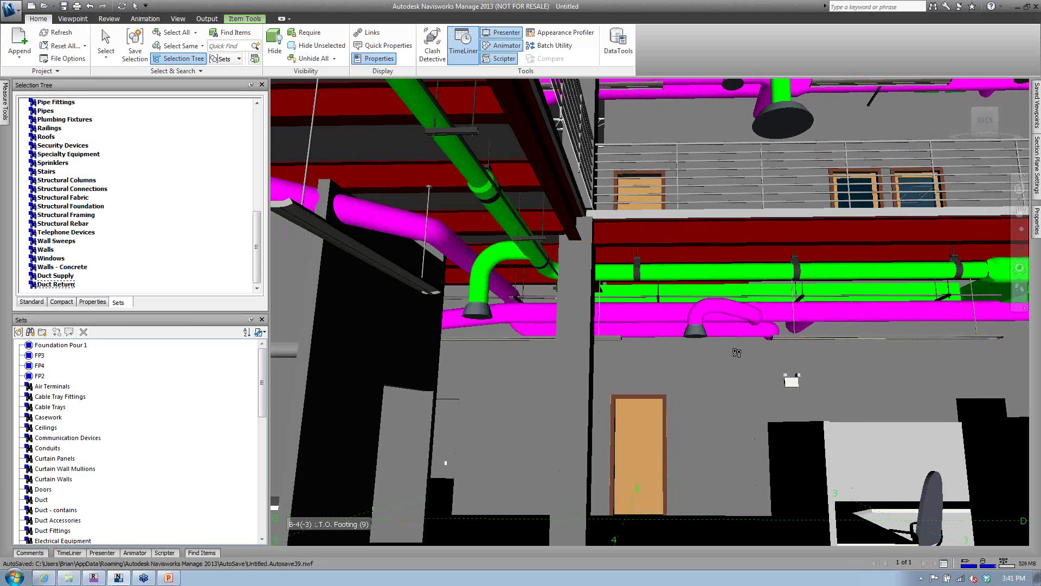
- Walk through the office and look up to examine where the magenta return duct crosses the green supply branch
{"action": "scroll", "coordinate": [736, 353], "scroll_direction": "up", "scroll_amount": 3}
{"action": "scroll", "coordinate": [731, 336], "scroll_direction": "up", "scroll_amount": 2}
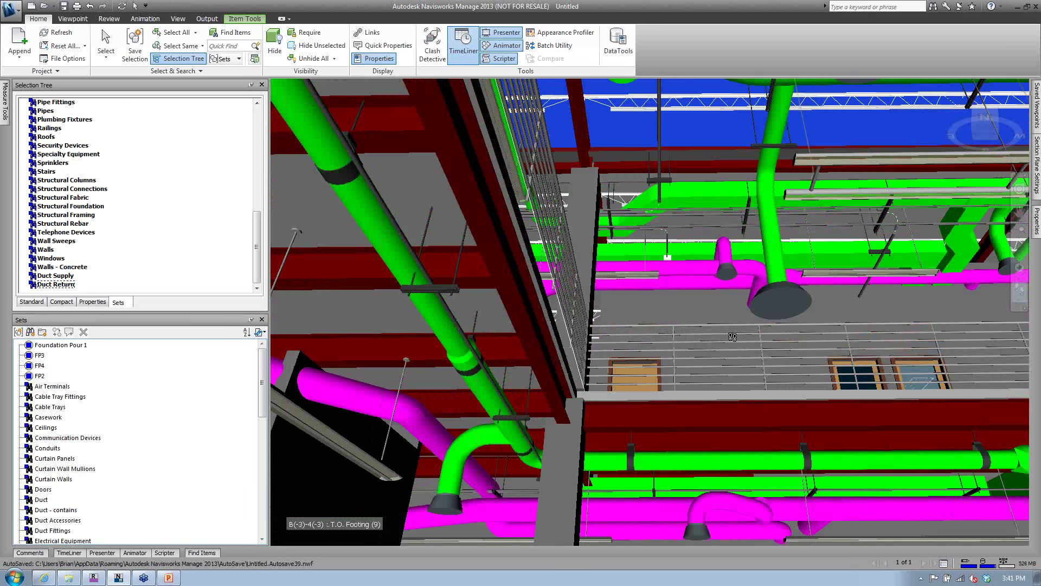
{"action": "scroll", "coordinate": [732, 337], "scroll_direction": "down", "scroll_amount": 5}
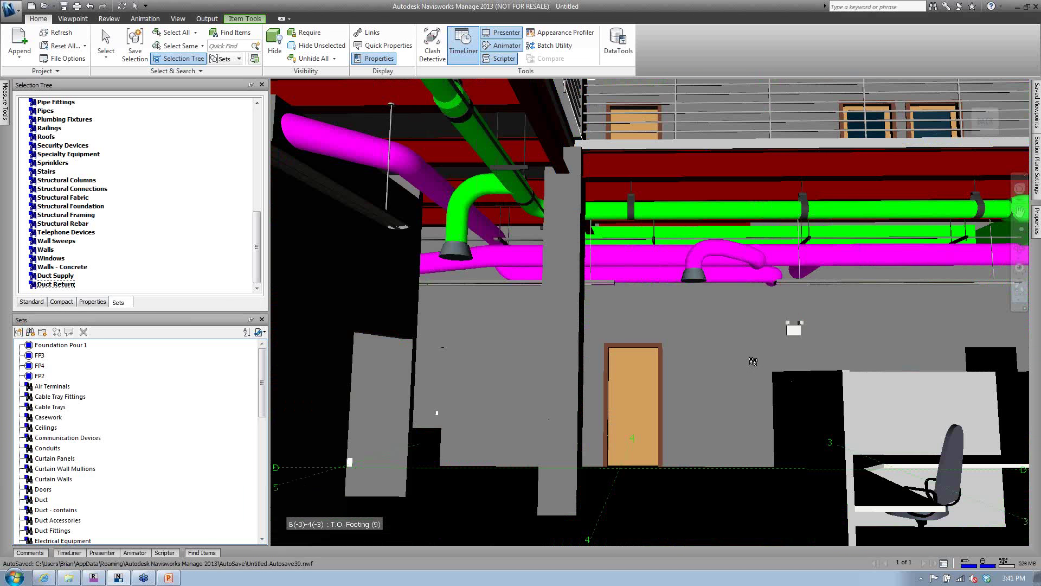
{"action": "left_click_drag", "start_coordinate": [732, 392], "coordinate": [548, 418]}
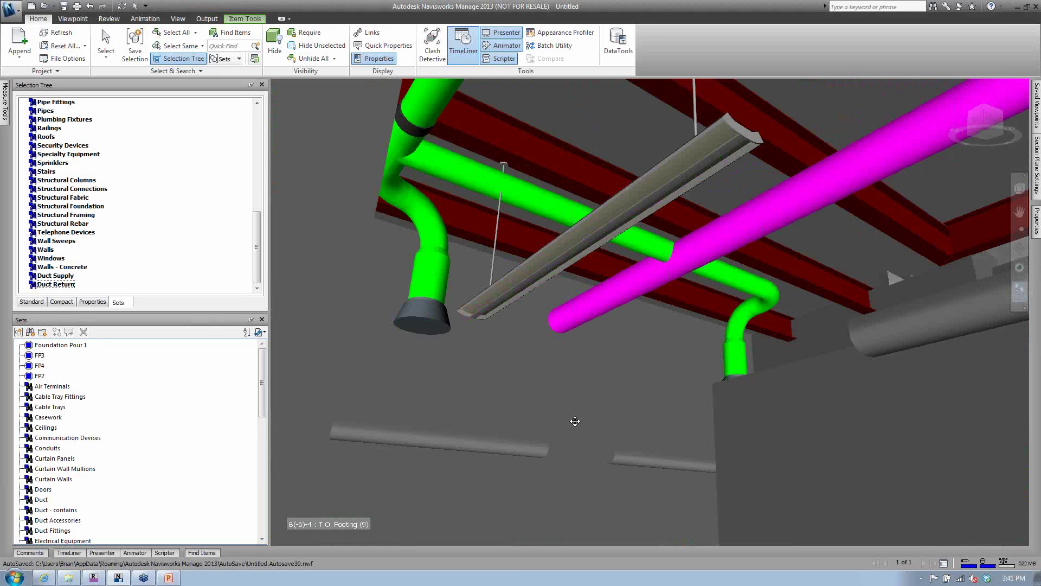
{"action": "left_click_drag", "start_coordinate": [575, 421], "coordinate": [651, 270]}
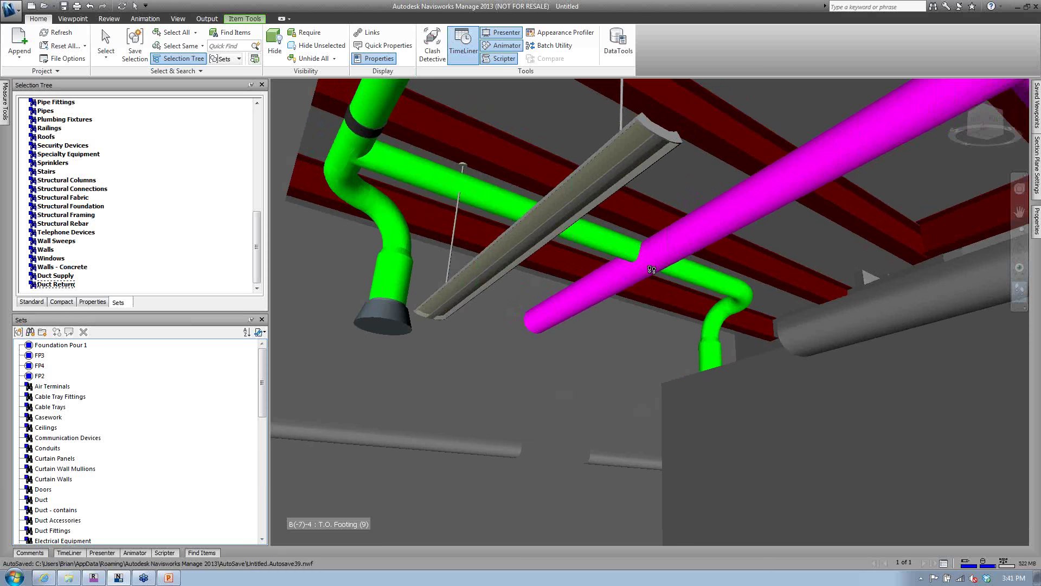
{"action": "left_click_drag", "start_coordinate": [651, 269], "coordinate": [651, 270]}
{"action": "left_click_drag", "start_coordinate": [629, 301], "coordinate": [575, 264]}
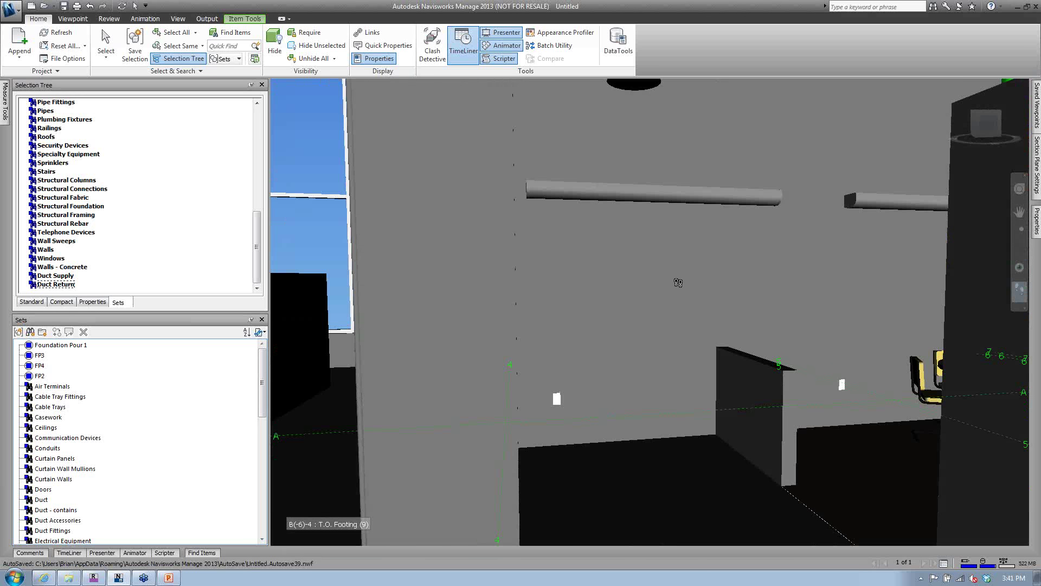
{"action": "left_click_drag", "start_coordinate": [677, 284], "coordinate": [725, 238]}
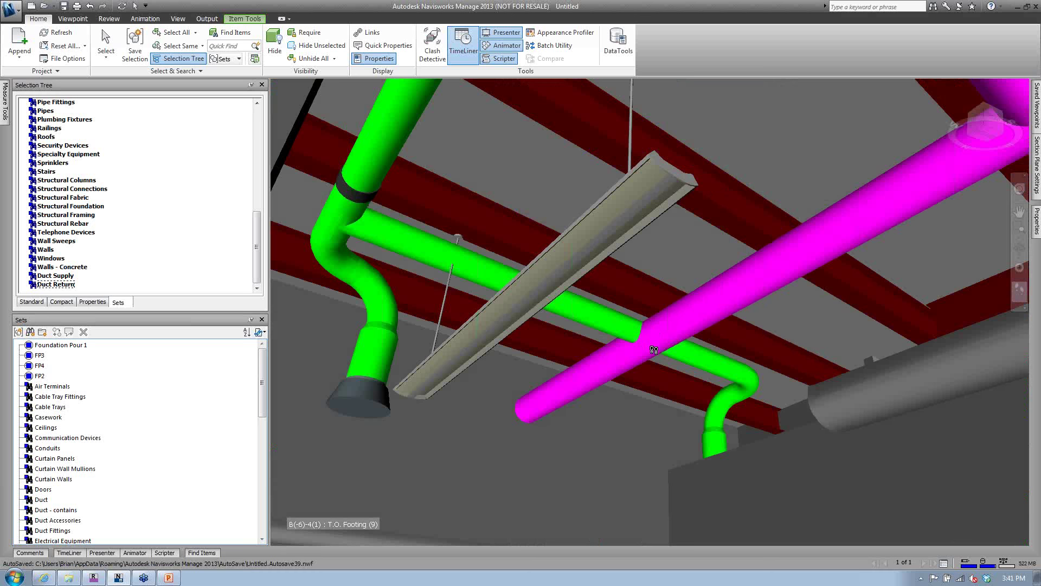
{"action": "left_click_drag", "start_coordinate": [653, 352], "coordinate": [620, 346]}
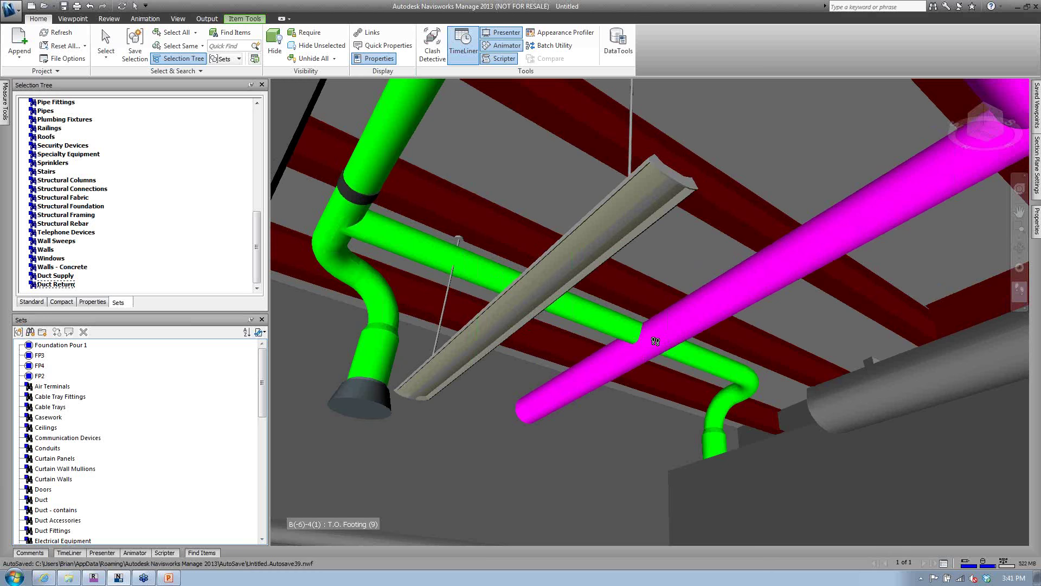
- Select the green supply branch at the return duct crossing, and select the red steel beam behind it
{"action": "left_click", "coordinate": [107, 49]}
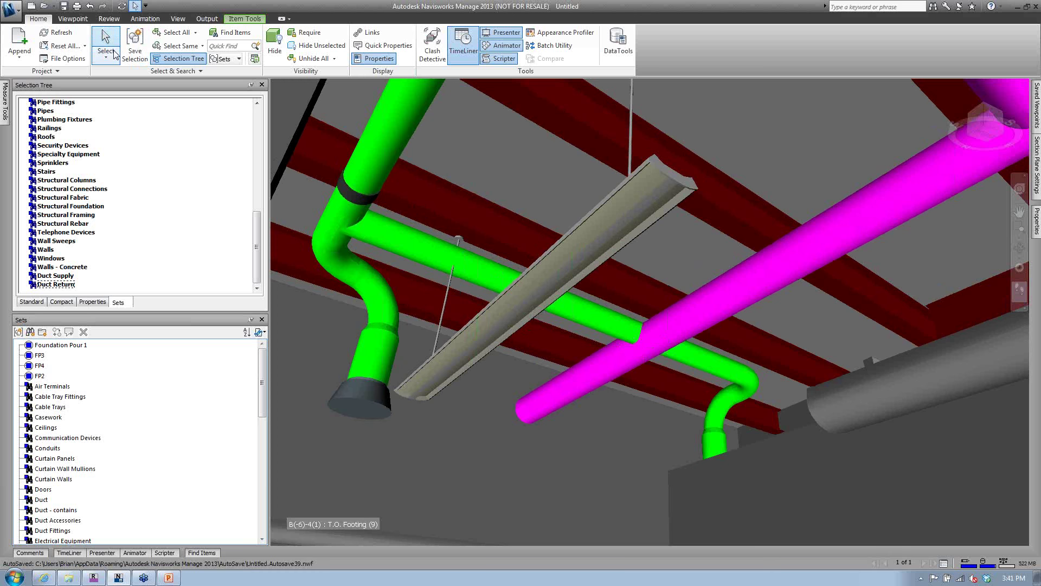
{"action": "left_click", "coordinate": [666, 335]}
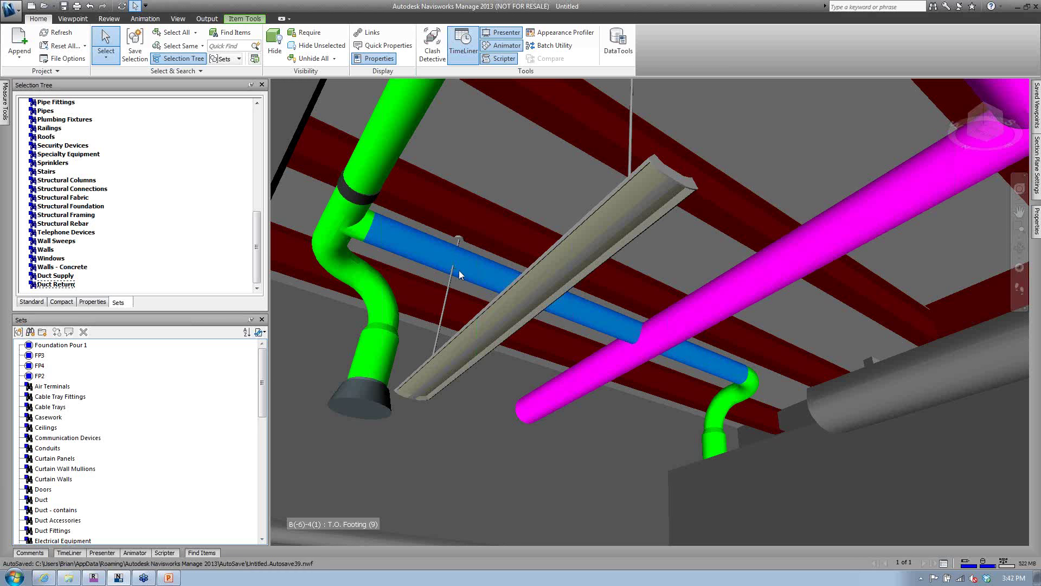
{"action": "left_click", "coordinate": [555, 366]}
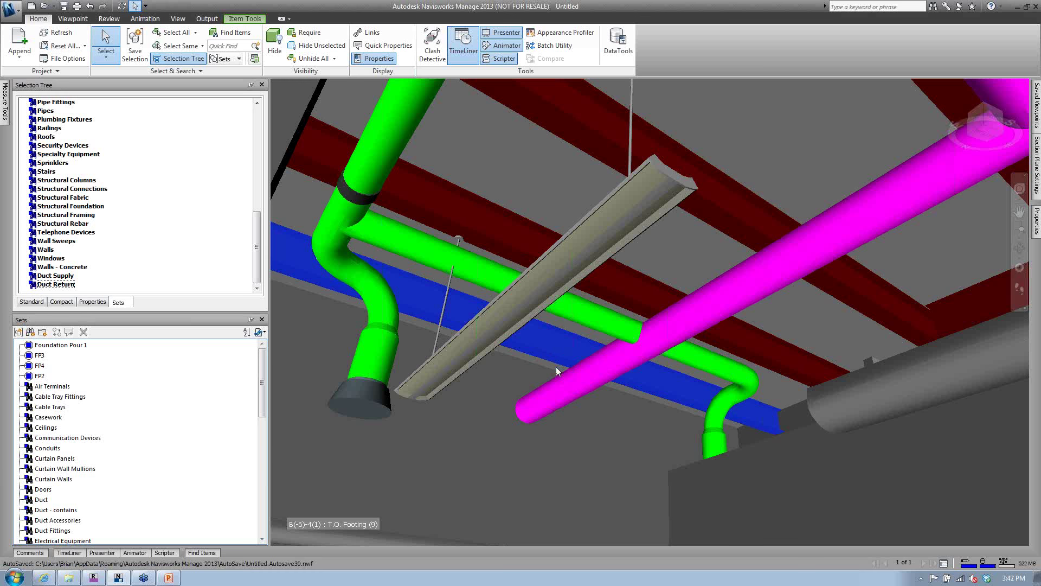
- Walk through the building to examine the supply and return ducts along the windows and above the doorway
{"action": "left_click", "coordinate": [1020, 289]}
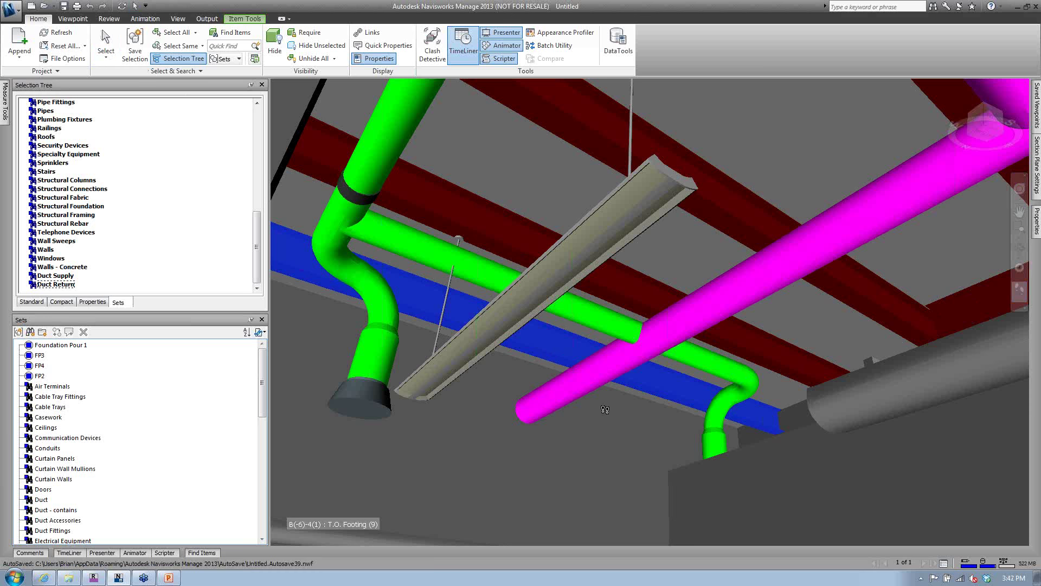
{"action": "left_click_drag", "start_coordinate": [606, 410], "coordinate": [605, 428]}
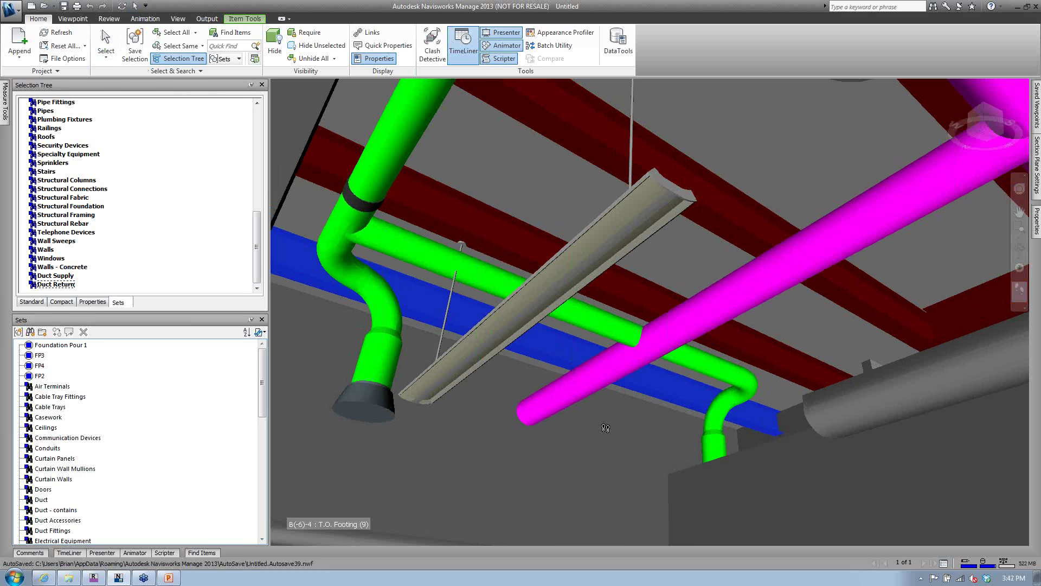
{"action": "left_click_drag", "start_coordinate": [606, 428], "coordinate": [801, 477]}
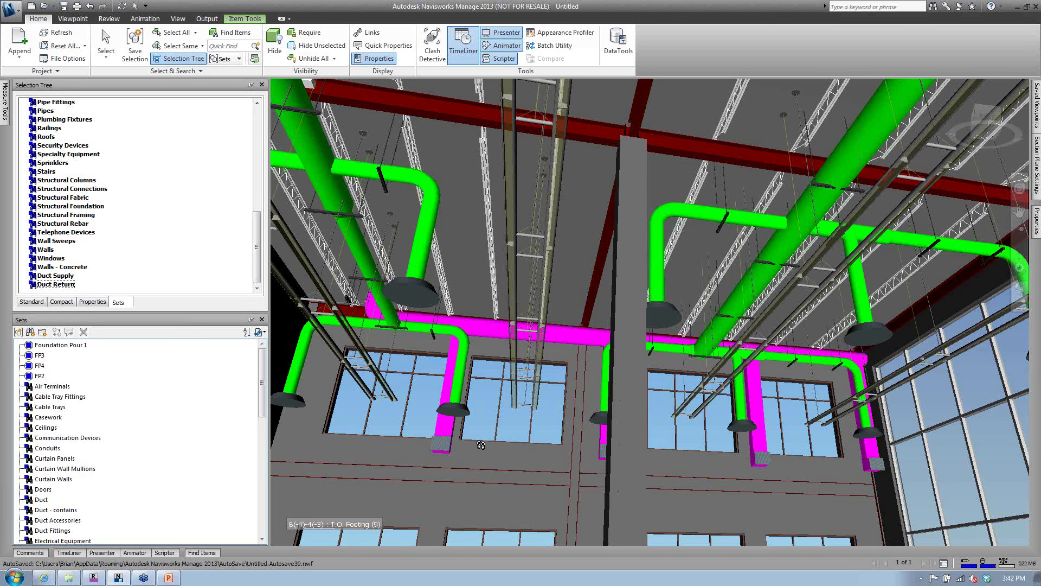
{"action": "left_click_drag", "start_coordinate": [482, 445], "coordinate": [797, 392]}
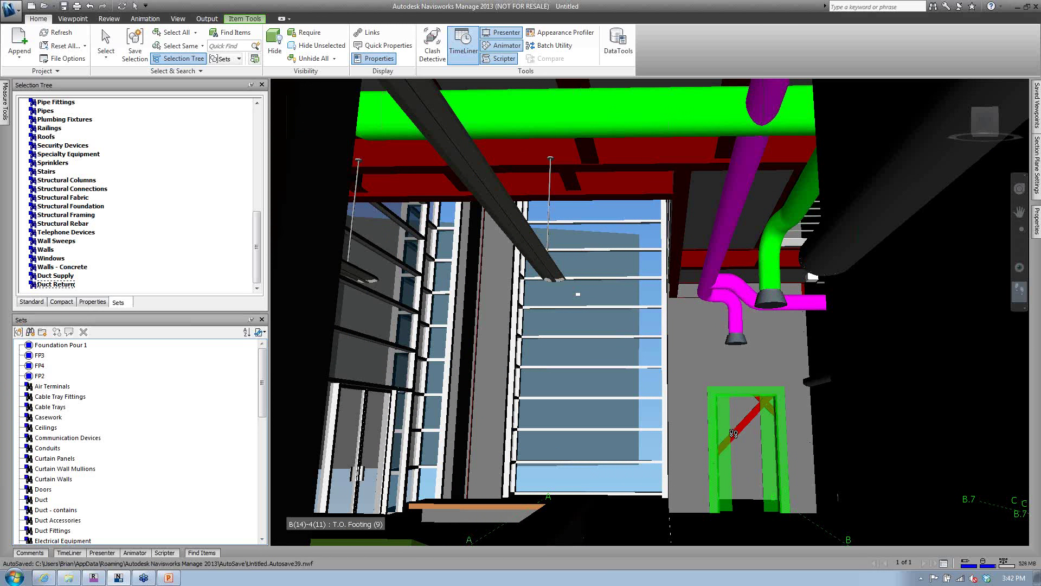
{"action": "left_click_drag", "start_coordinate": [730, 407], "coordinate": [663, 392]}
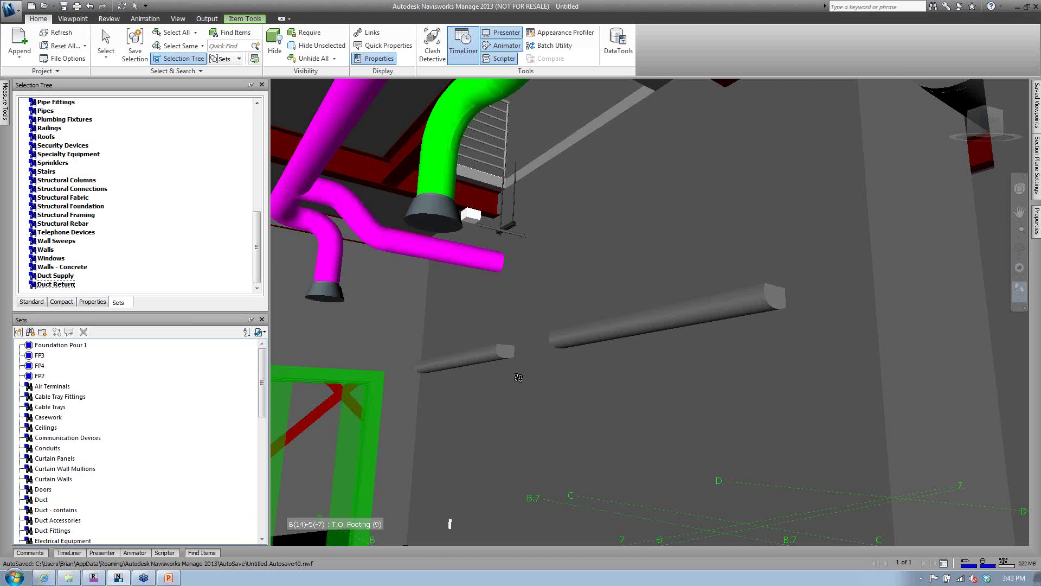
{"action": "left_click_drag", "start_coordinate": [506, 380], "coordinate": [422, 373]}
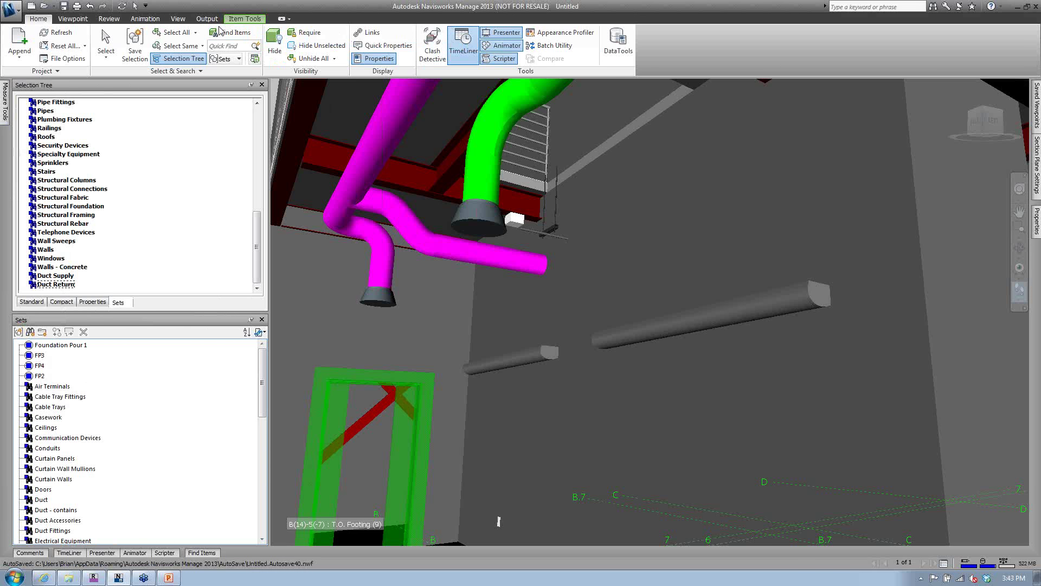
- Open the Clash Detective window, expand its test list and add a new clash test
{"action": "left_click", "coordinate": [181, 20]}
{"action": "left_click", "coordinate": [407, 43]}
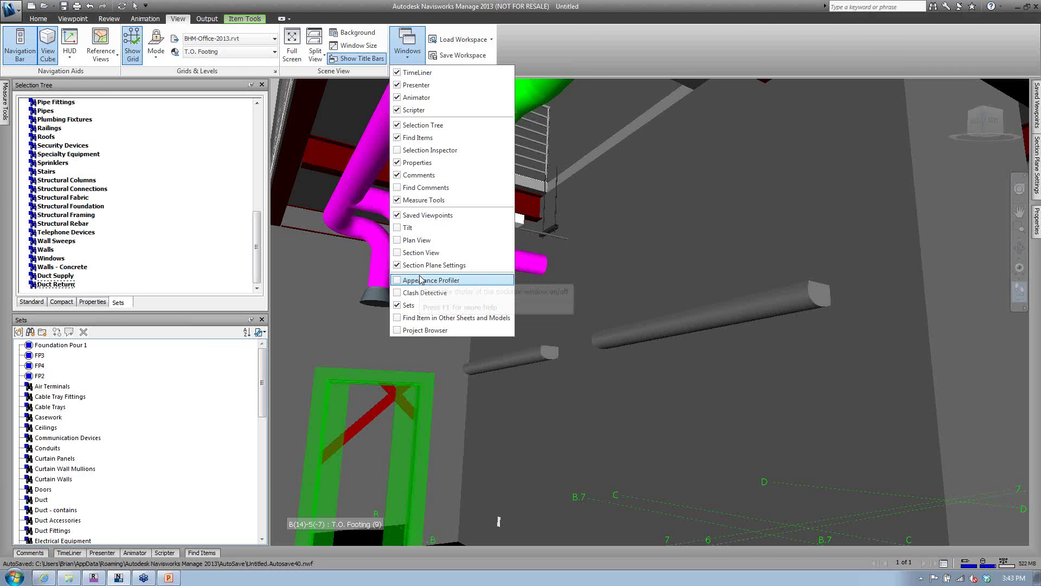
{"action": "left_click", "coordinate": [398, 293]}
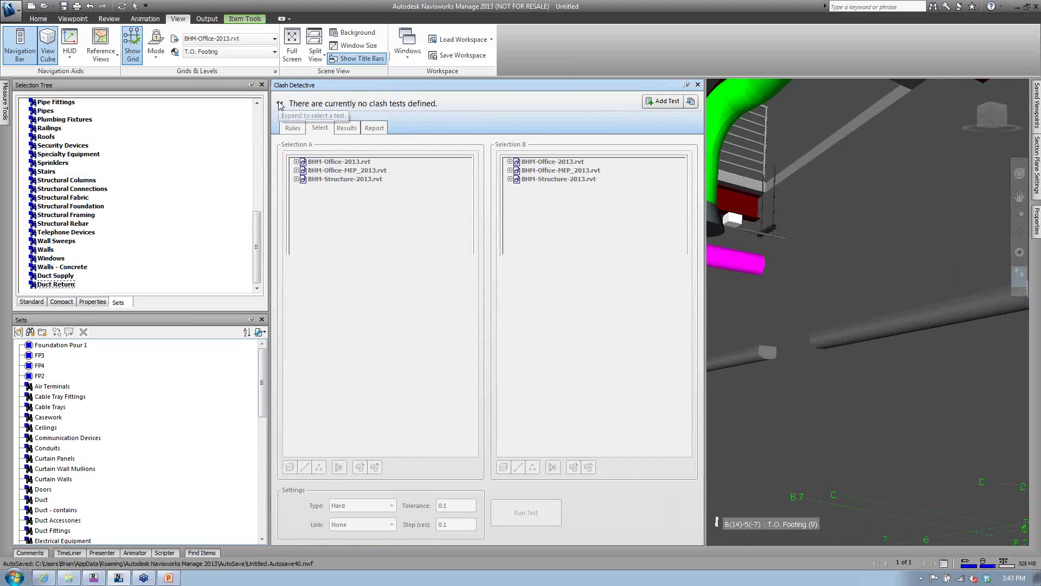
{"action": "left_click", "coordinate": [280, 103]}
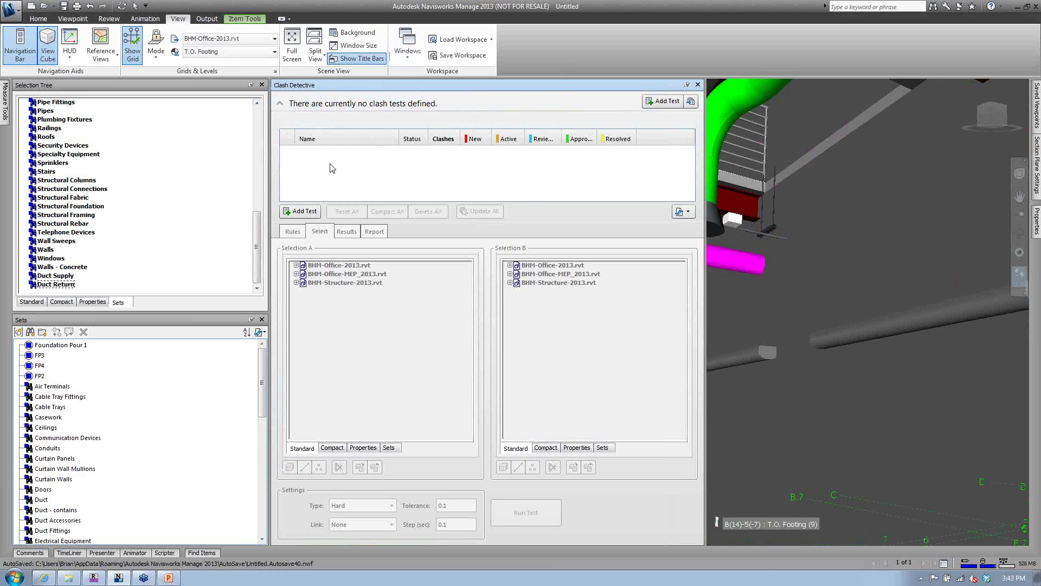
{"action": "left_click", "coordinate": [666, 102]}
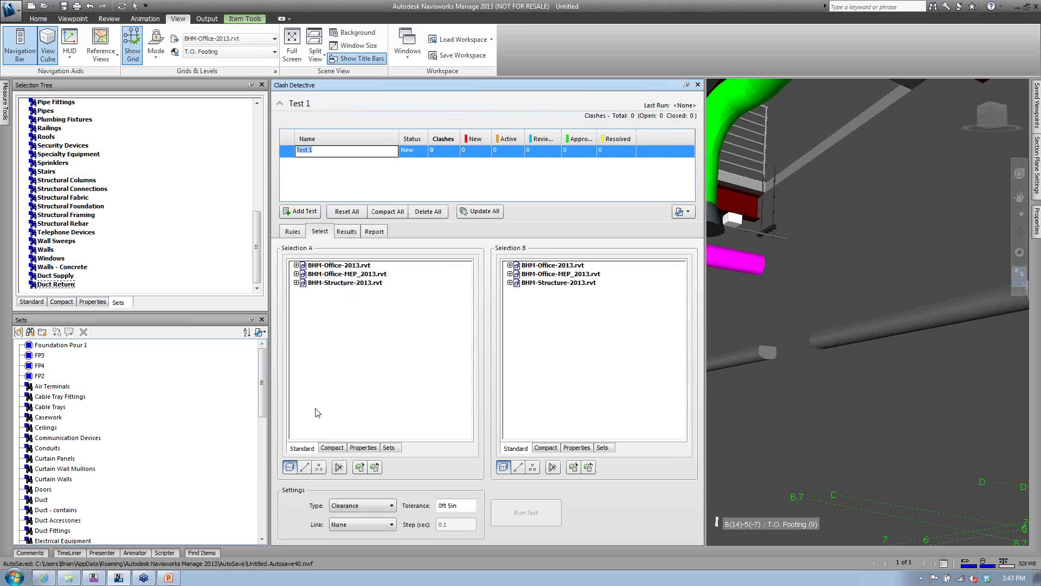
- Choose the Duct - contains set for Selection A and the Structural Framing set for Selection B
{"action": "left_click", "coordinate": [395, 448]}
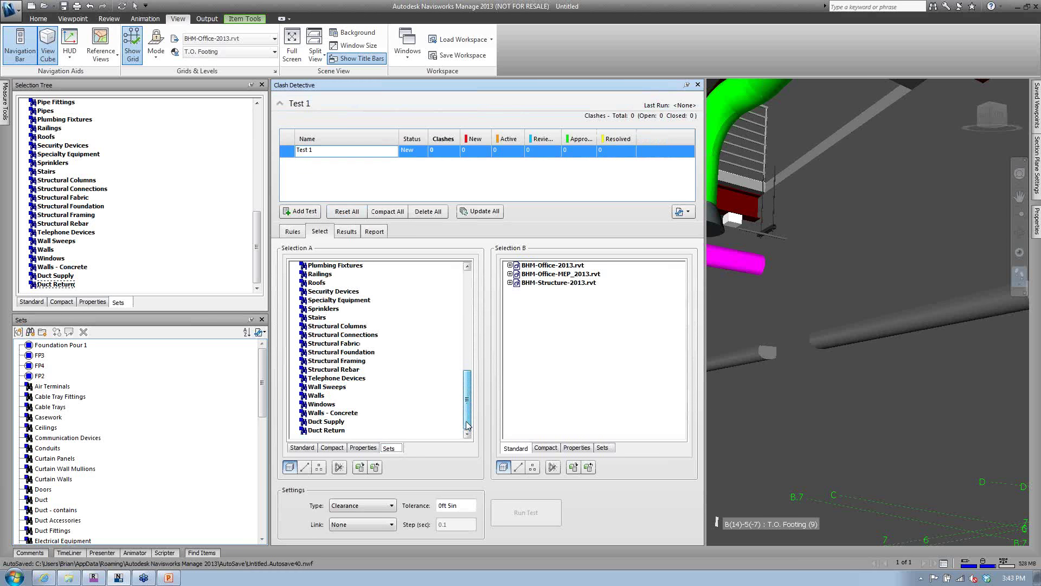
{"action": "left_click_drag", "start_coordinate": [466, 426], "coordinate": [467, 333]}
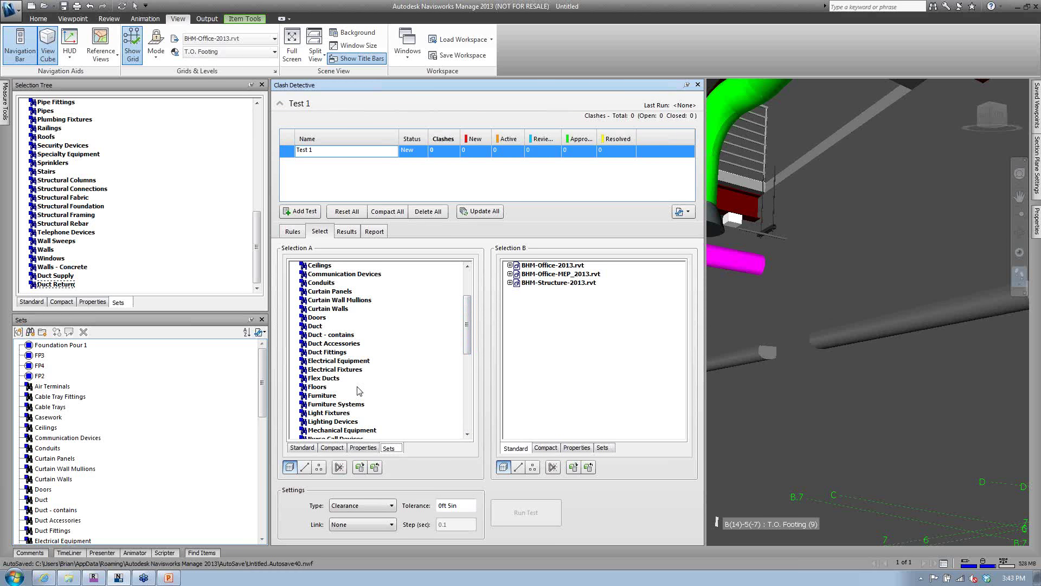
{"action": "left_click", "coordinate": [329, 335]}
{"action": "left_click", "coordinate": [602, 448]}
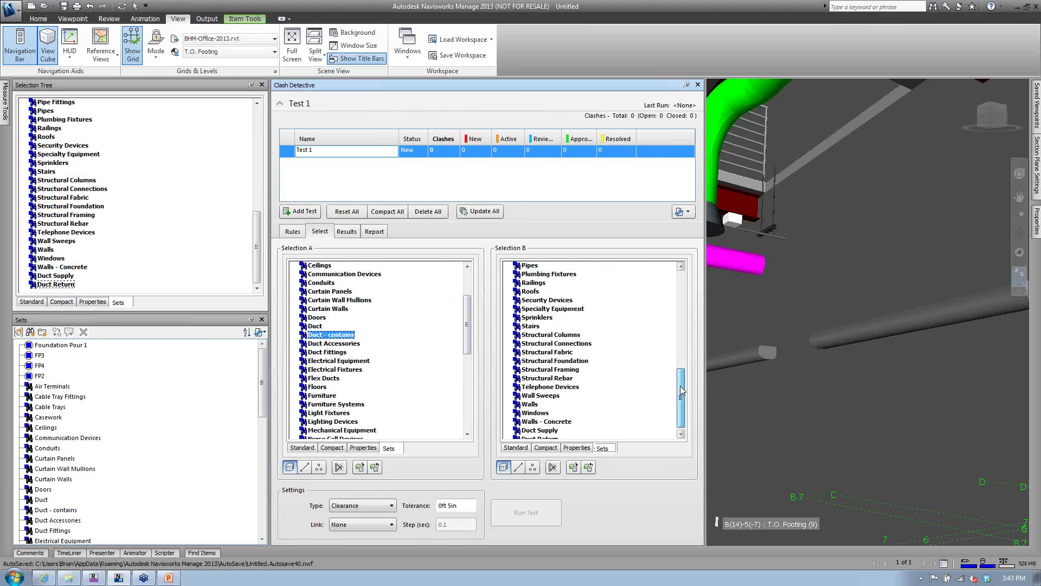
{"action": "scroll", "coordinate": [567, 400], "scroll_direction": "up", "scroll_amount": 2}
{"action": "left_click", "coordinate": [566, 396]}
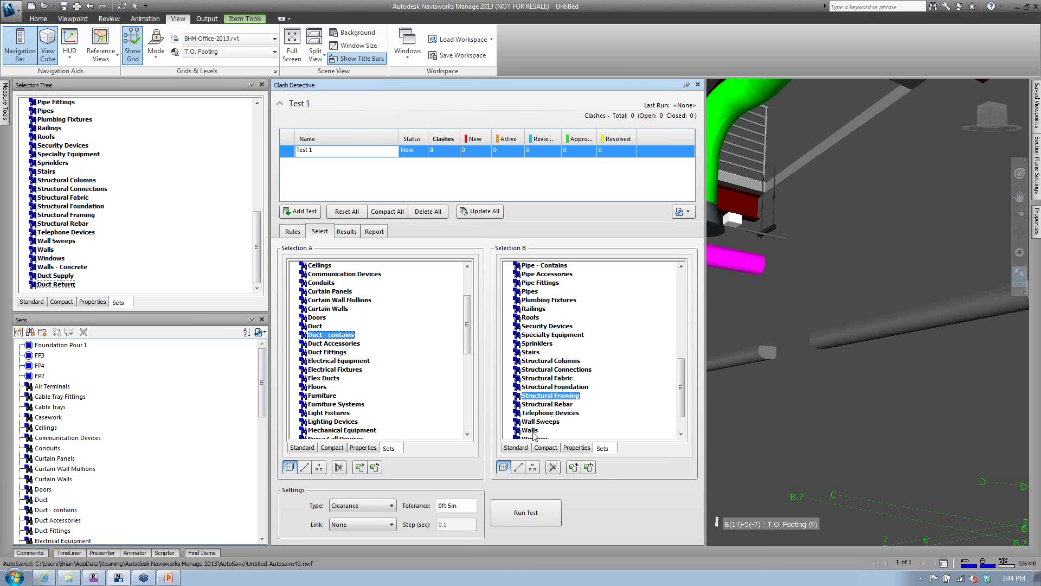
- Check the clash type and tolerance settings and run the duct-versus-structural-framing test
{"action": "left_click", "coordinate": [391, 505]}
{"action": "left_click", "coordinate": [443, 505]}
{"action": "left_click", "coordinate": [523, 511]}
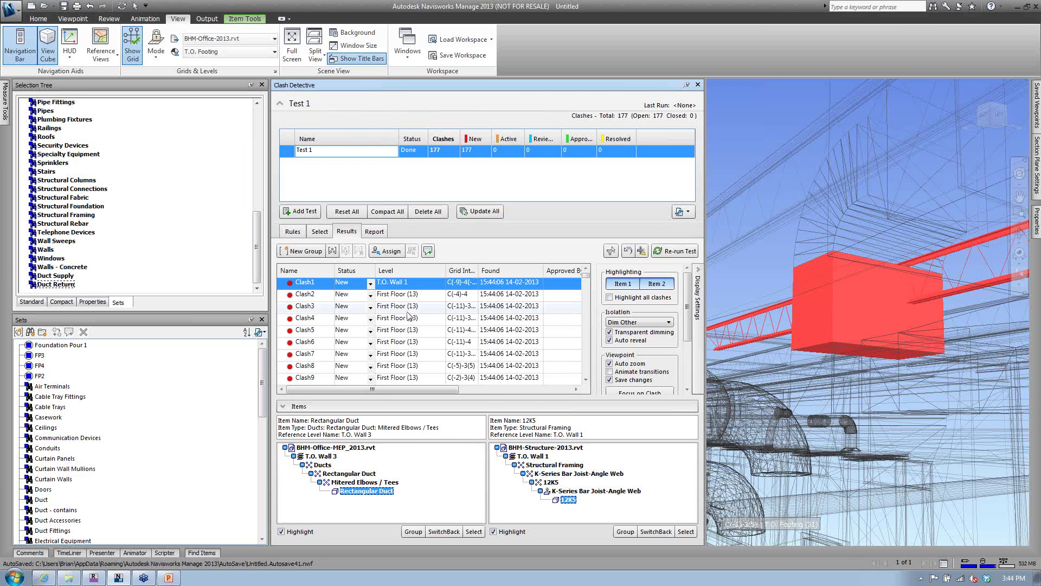
- Review Clash2, Clash4 and Clash5 from the results to examine the duct and framing conflicts in the scene
{"action": "left_click", "coordinate": [305, 297]}
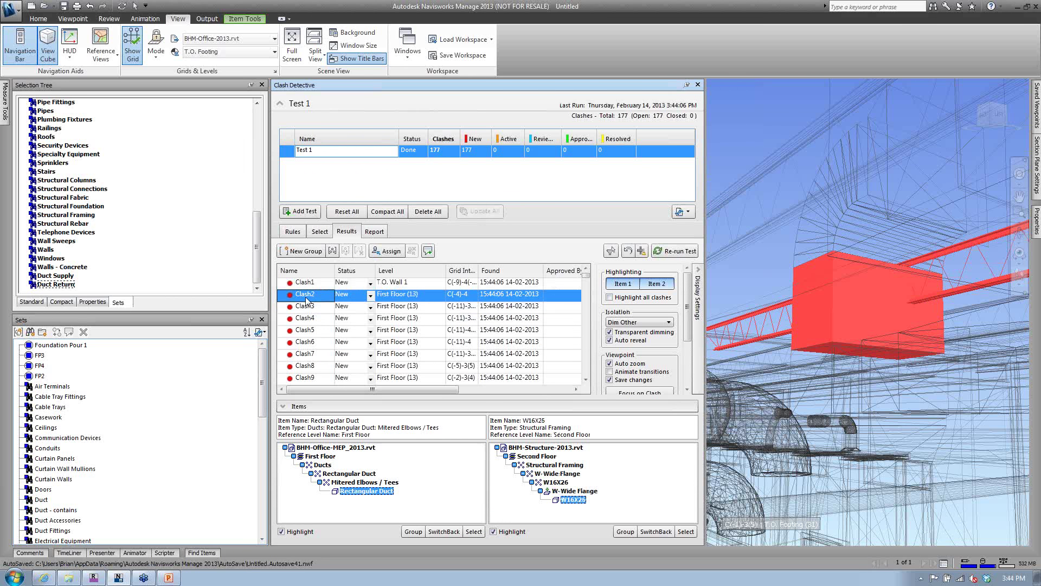
{"action": "left_click", "coordinate": [310, 318]}
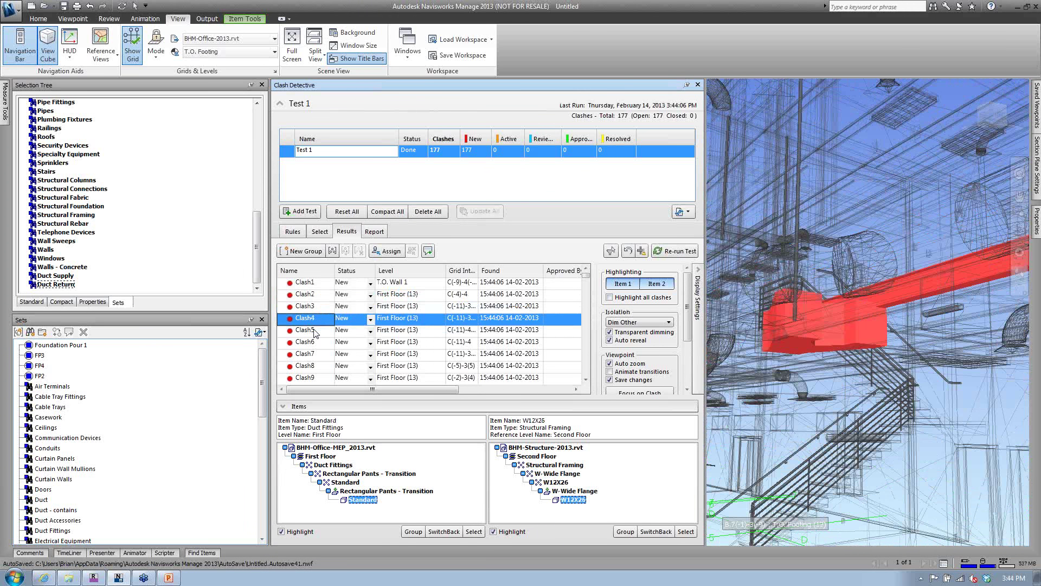
{"action": "left_click", "coordinate": [307, 330]}
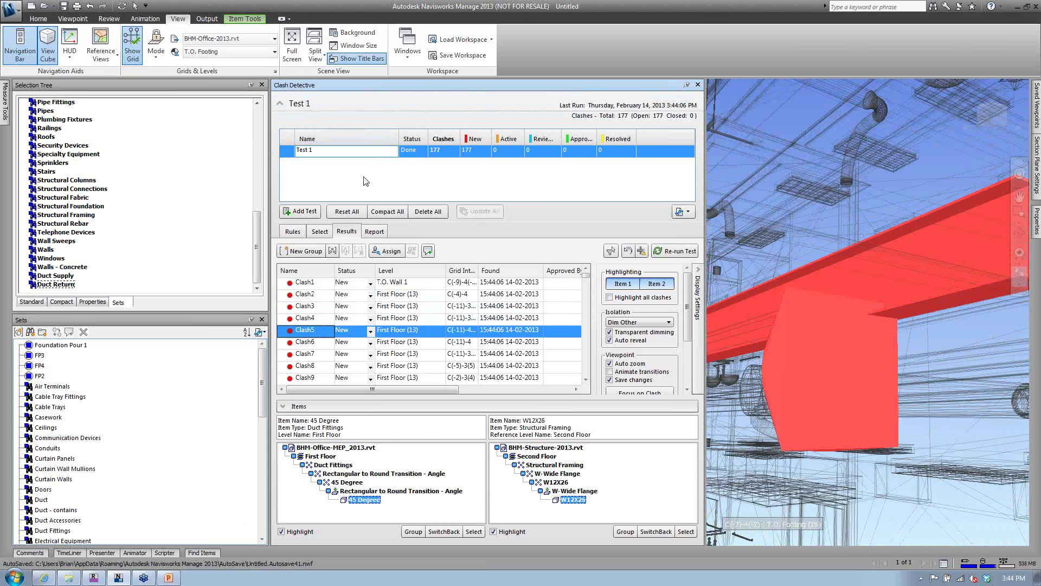
- Add a second clash test and choose the Stairs and Railings sets for Selection A
{"action": "left_click", "coordinate": [316, 212]}
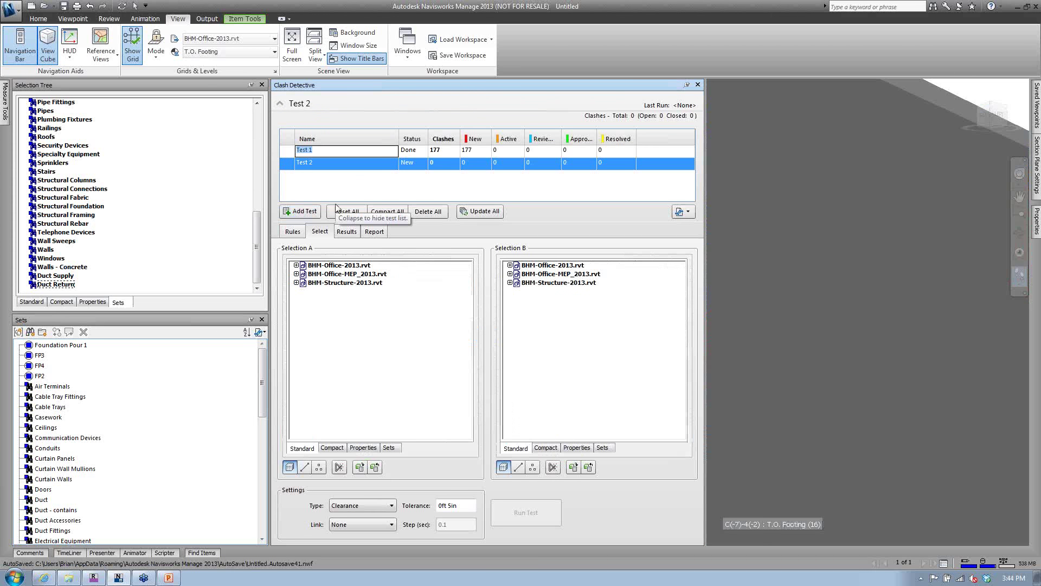
{"action": "left_click", "coordinate": [389, 448]}
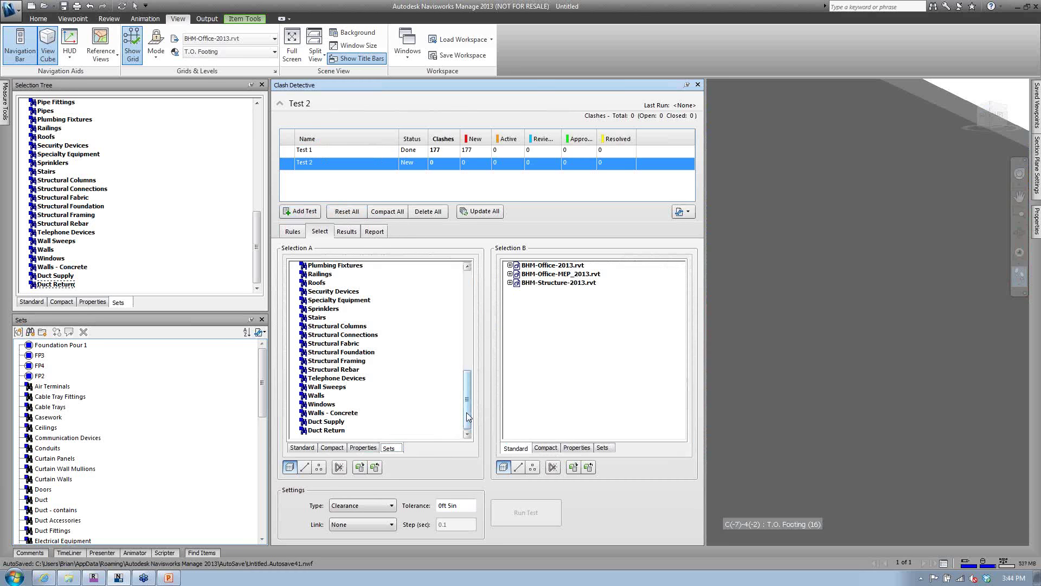
{"action": "left_click_drag", "start_coordinate": [467, 417], "coordinate": [470, 389]}
{"action": "left_click", "coordinate": [317, 378]}
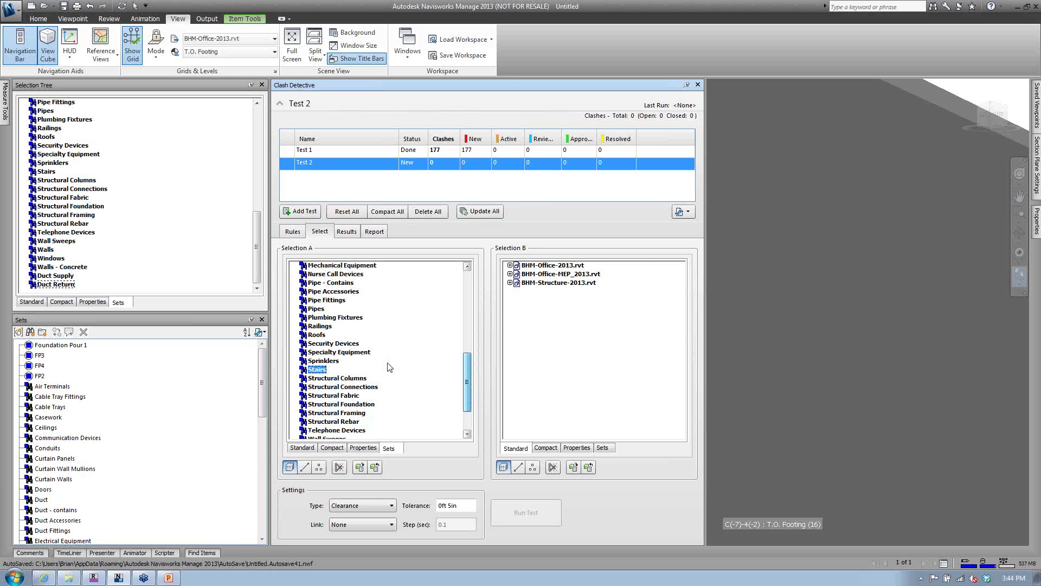
{"action": "left_click", "coordinate": [320, 326], "text": "ctrl"}
- Choose the Doors and Ceilings search sets for Selection B of the second clash test
{"action": "left_click", "coordinate": [602, 448]}
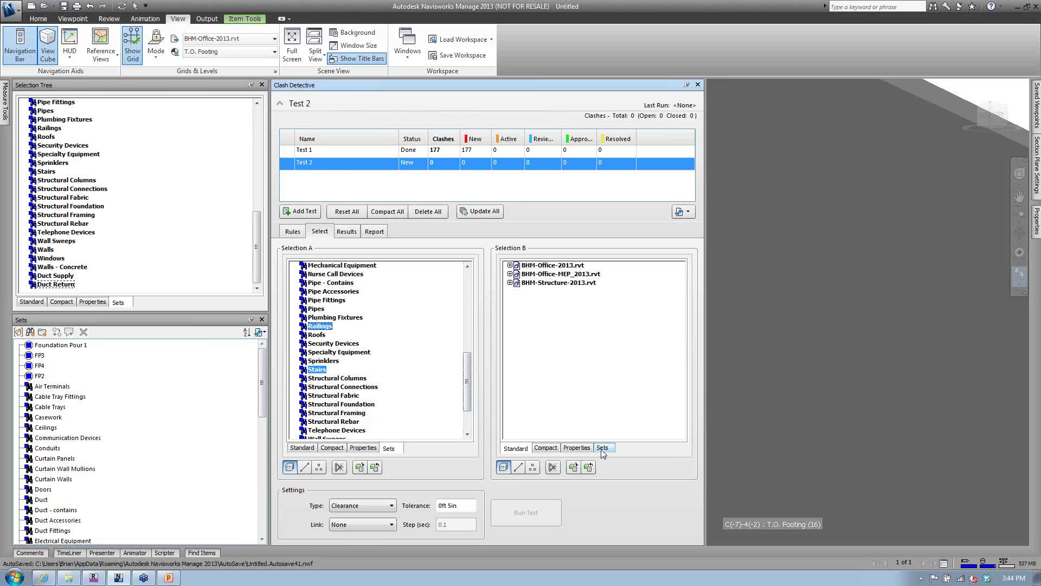
{"action": "left_click_drag", "start_coordinate": [681, 400], "coordinate": [681, 302]}
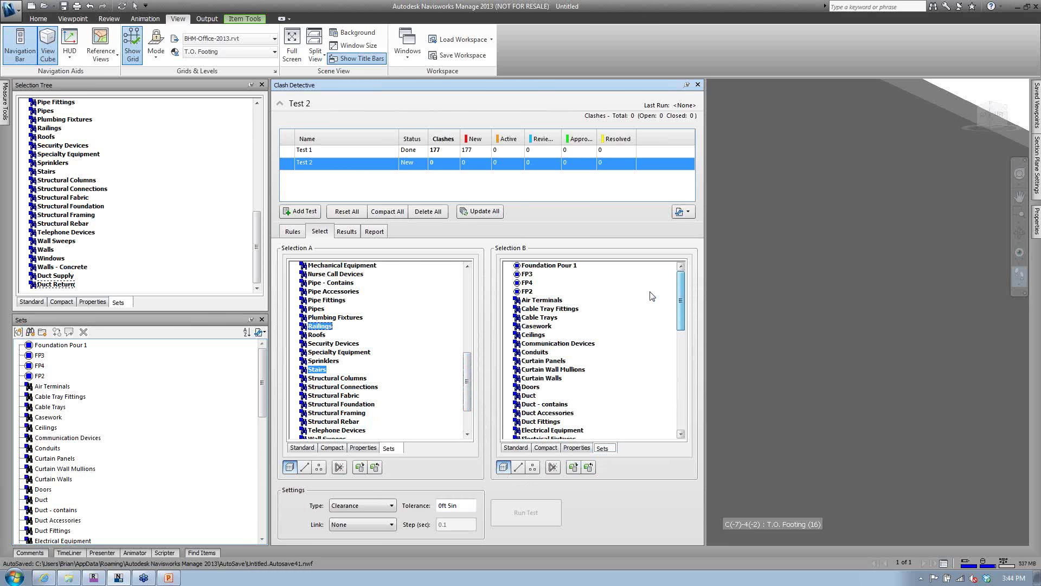
{"action": "left_click", "coordinate": [530, 387]}
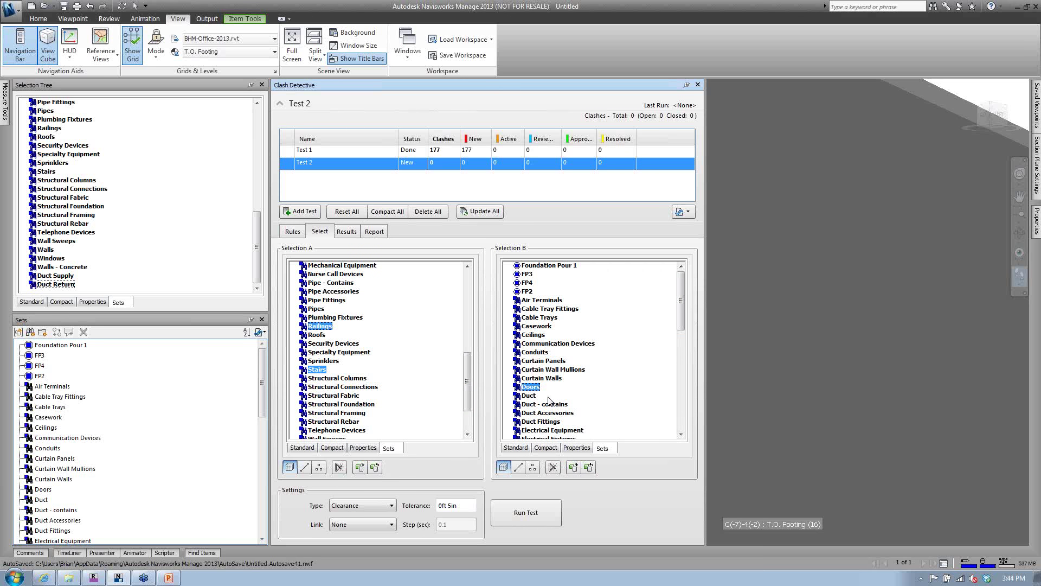
{"action": "left_click", "coordinate": [533, 334], "text": "ctrl"}
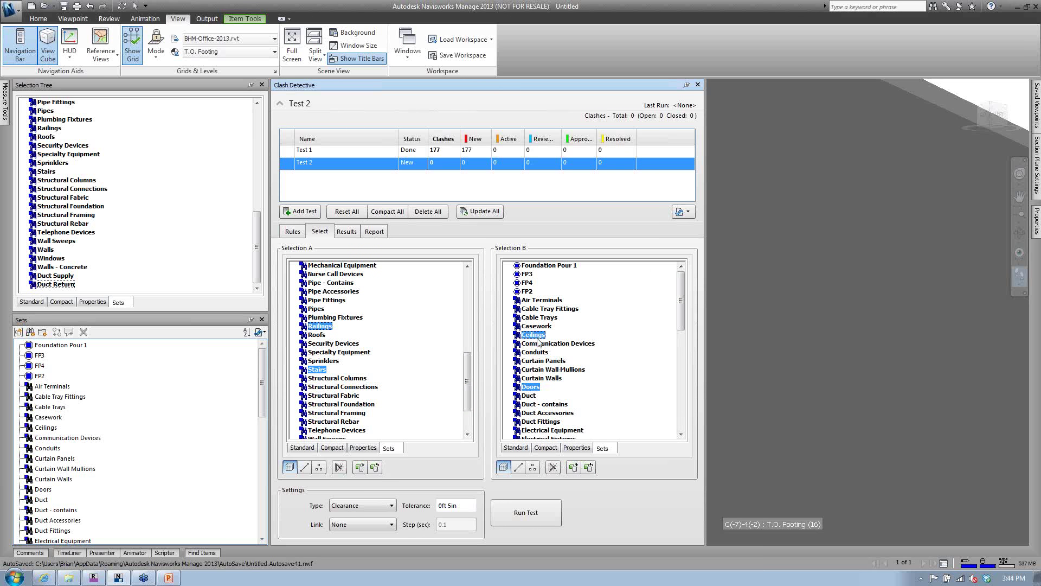
- Set the second clash test's type to Hard and run it
{"action": "left_click", "coordinate": [390, 505]}
{"action": "left_click", "coordinate": [376, 514]}
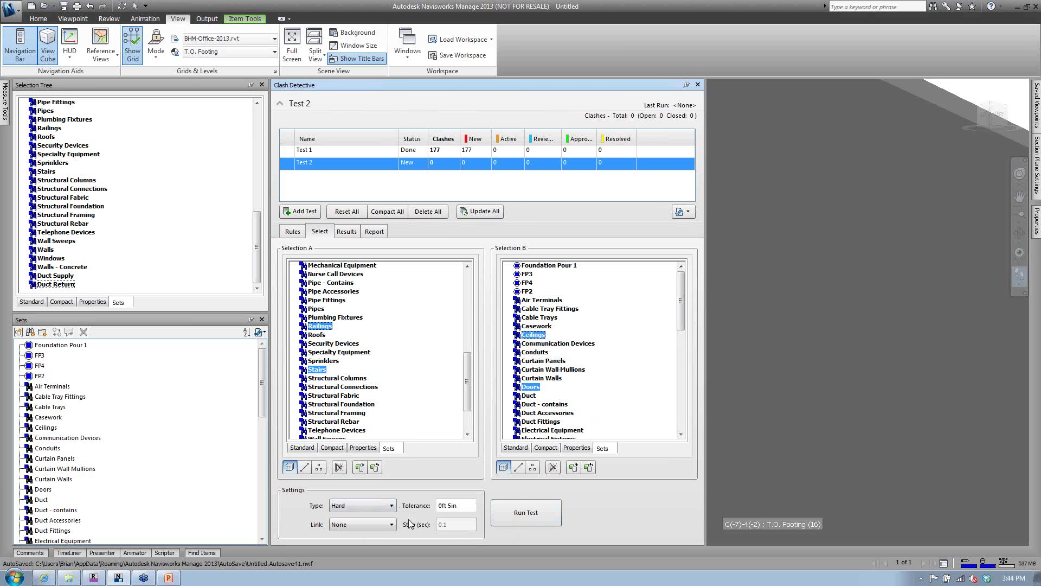
{"action": "left_click", "coordinate": [518, 514]}
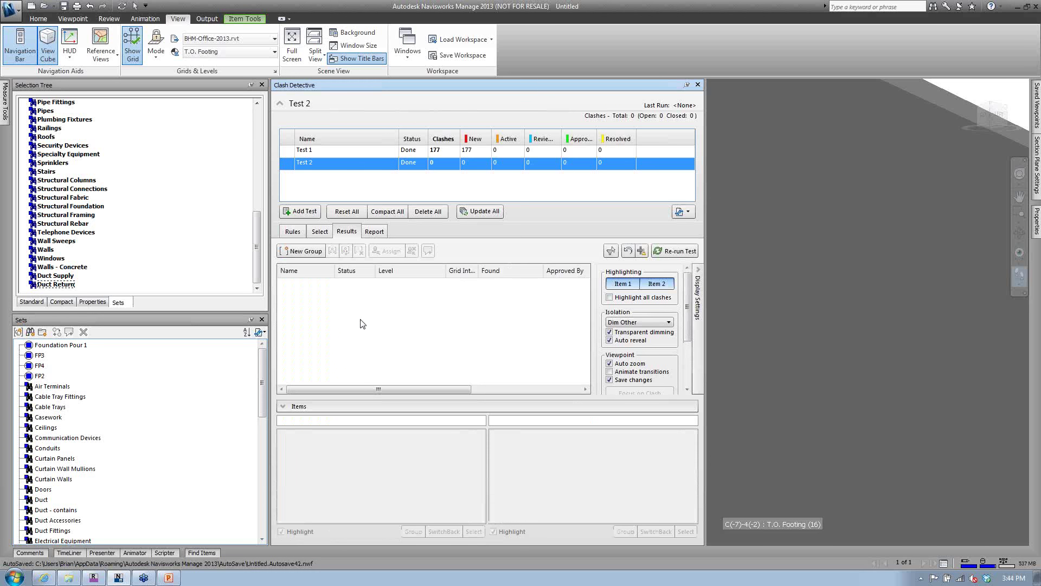
- Add a third clash test with the Duct Supply set as Selection A and the Duct Return set as Selection B
{"action": "left_click", "coordinate": [301, 210]}
{"action": "left_click", "coordinate": [320, 231]}
{"action": "left_click", "coordinate": [388, 447]}
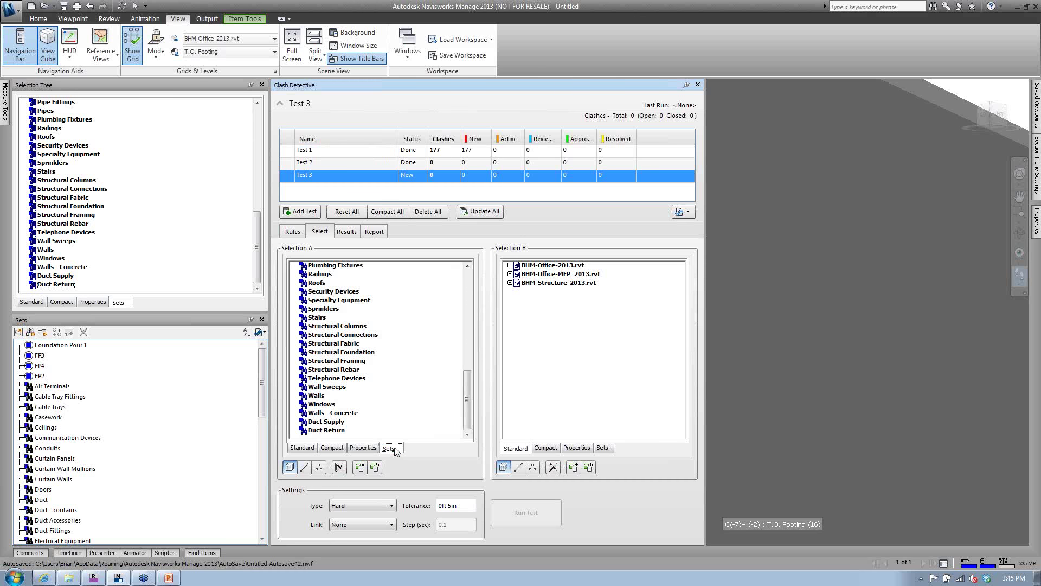
{"action": "left_click", "coordinate": [326, 422]}
{"action": "left_click", "coordinate": [602, 448]}
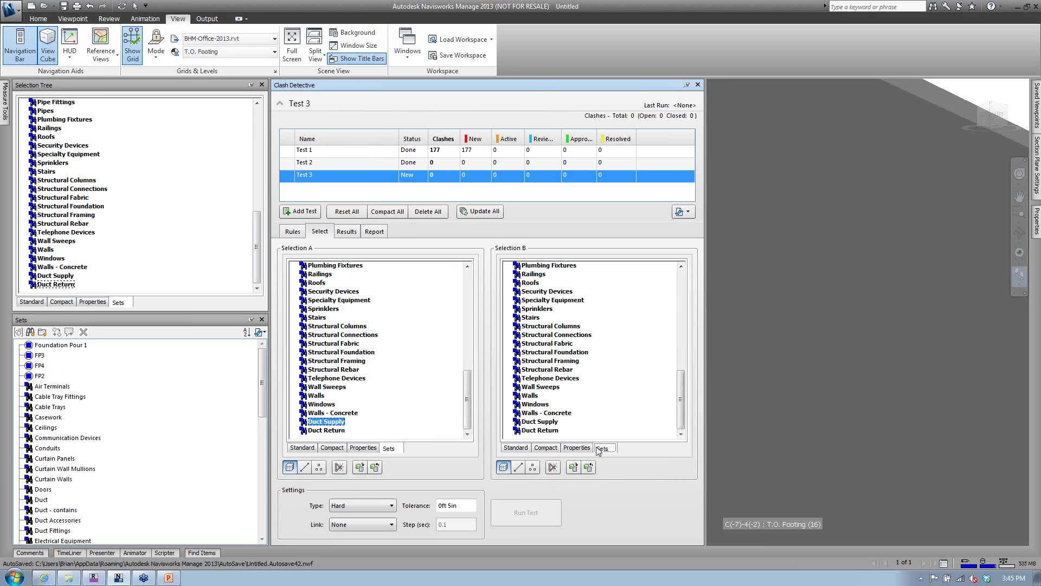
{"action": "left_click", "coordinate": [551, 431]}
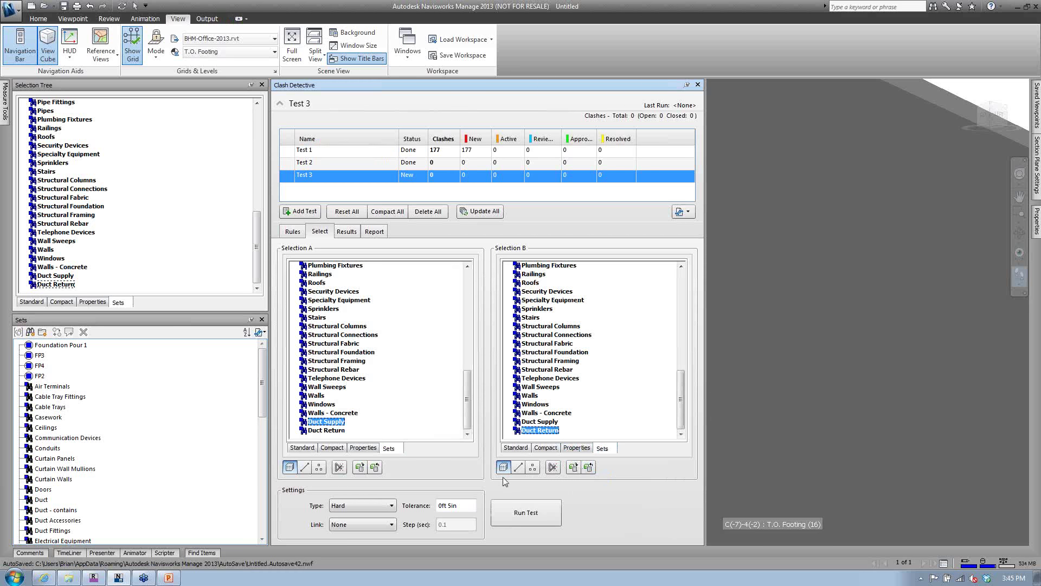
- Run the supply-versus-return duct test, recheck its selections and run it again
{"action": "left_click", "coordinate": [510, 514]}
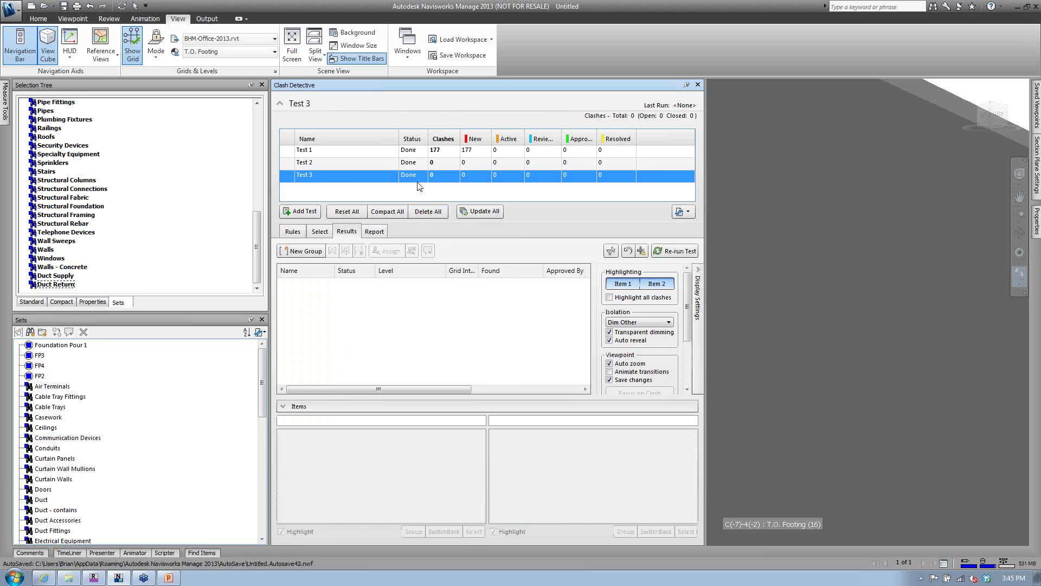
{"action": "left_click", "coordinate": [323, 233]}
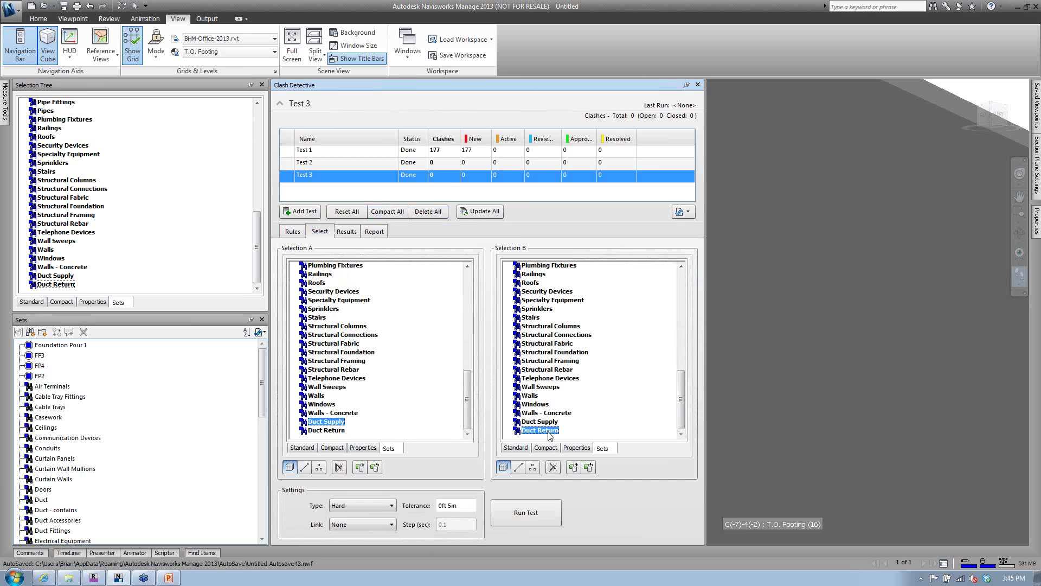
{"action": "left_click", "coordinate": [519, 518]}
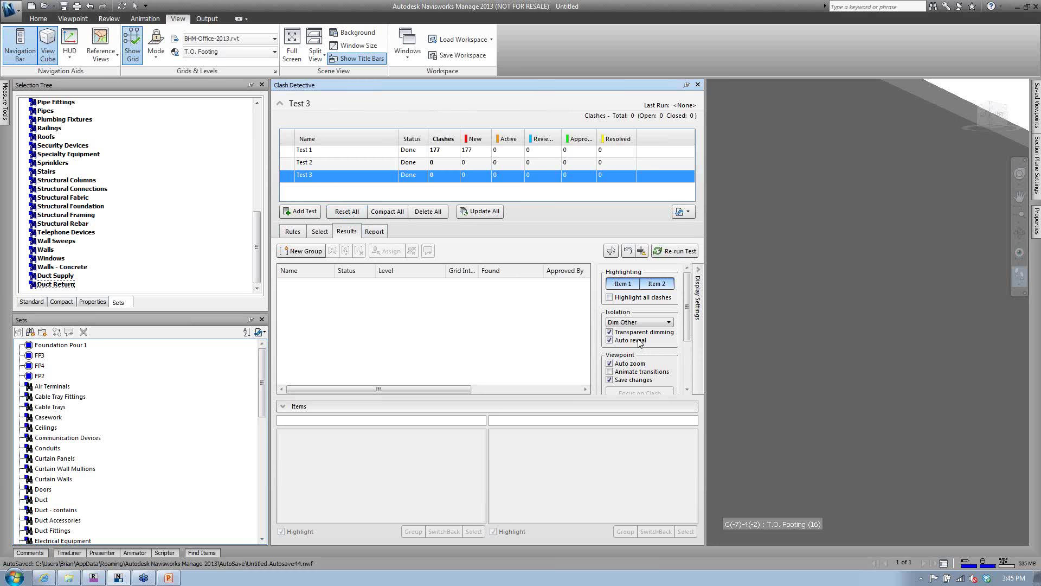
- Try running the third test with self-intersection enabled for Selection B, and switch that option back off
{"action": "left_click", "coordinate": [320, 232]}
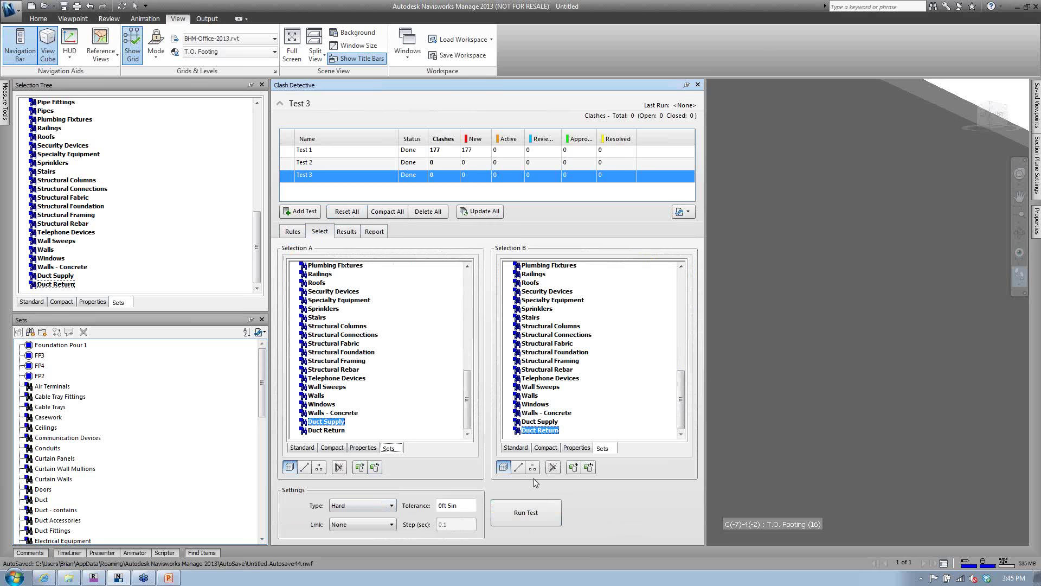
{"action": "left_click", "coordinate": [553, 467]}
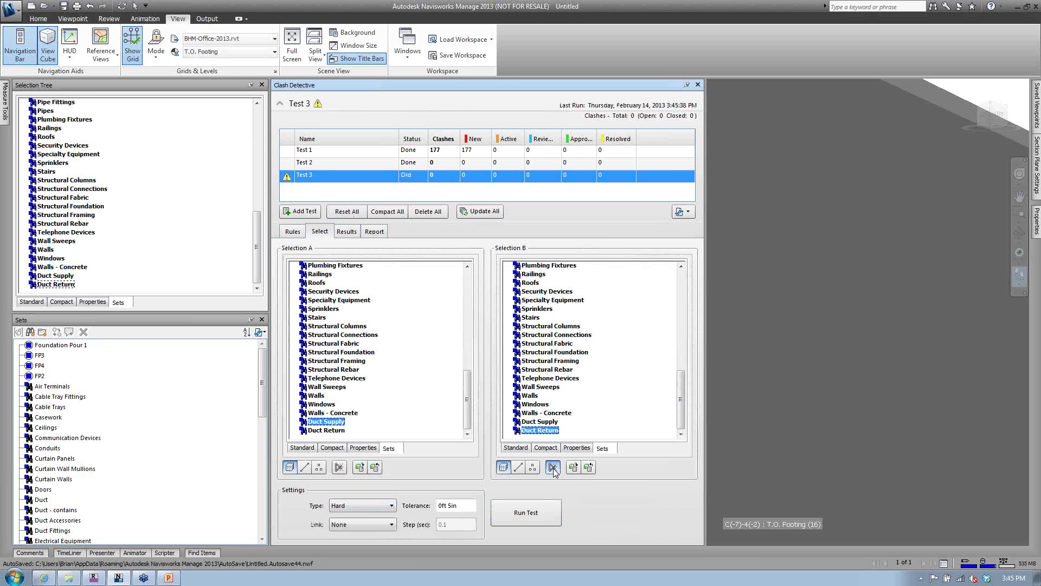
{"action": "left_click", "coordinate": [526, 520]}
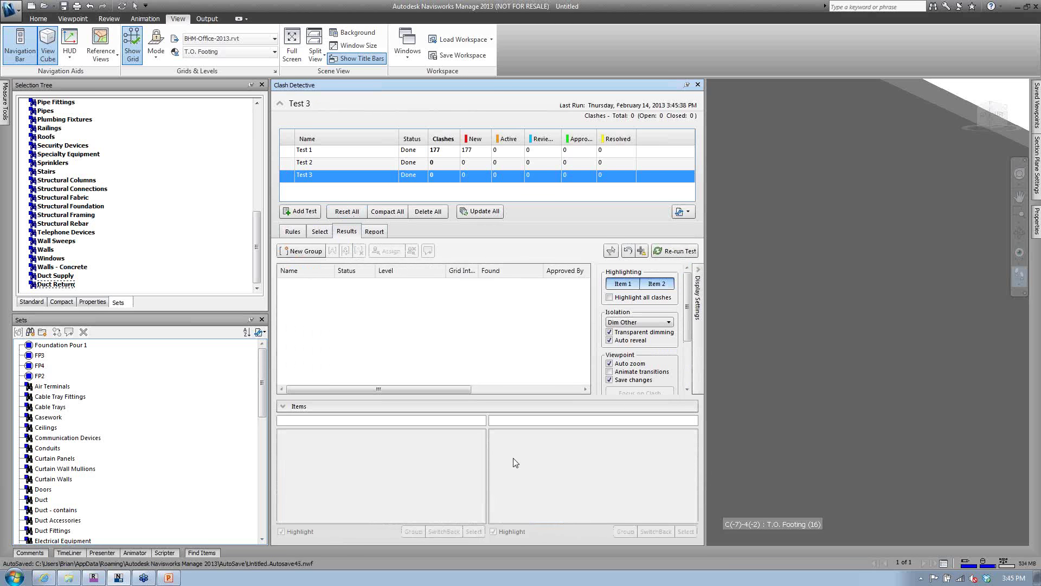
{"action": "left_click", "coordinate": [320, 231]}
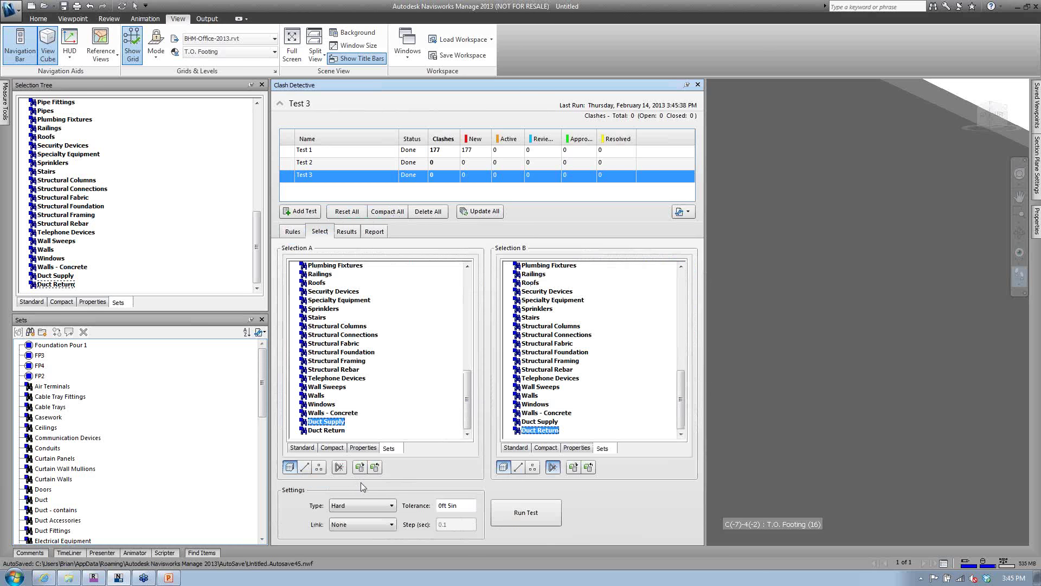
{"action": "left_click", "coordinate": [553, 469]}
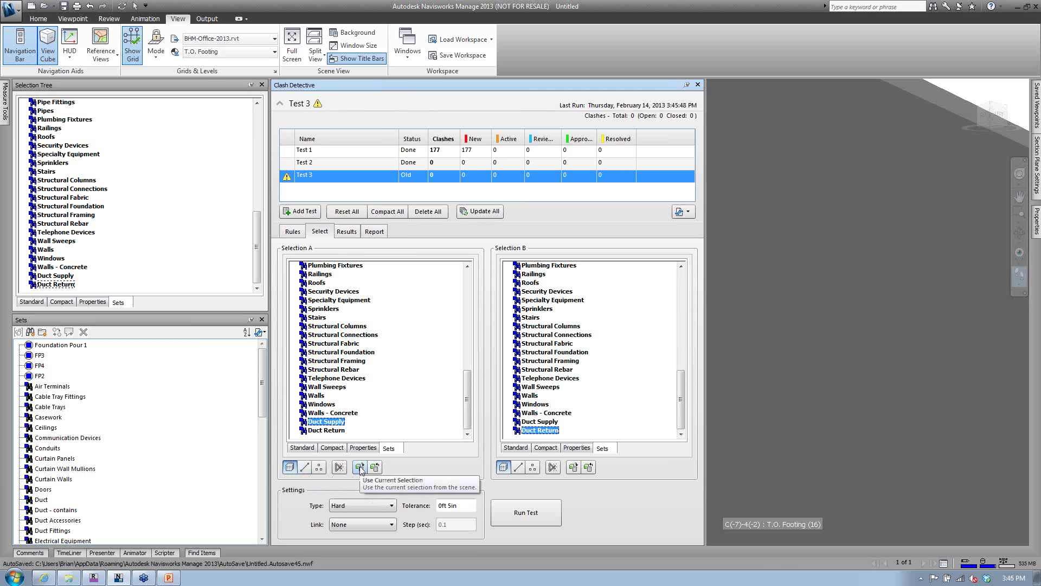
- Reselect the Duct Return set for Selection B and rerun the third test
{"action": "left_click", "coordinate": [572, 468]}
{"action": "left_click", "coordinate": [602, 449]}
{"action": "left_click", "coordinate": [540, 430]}
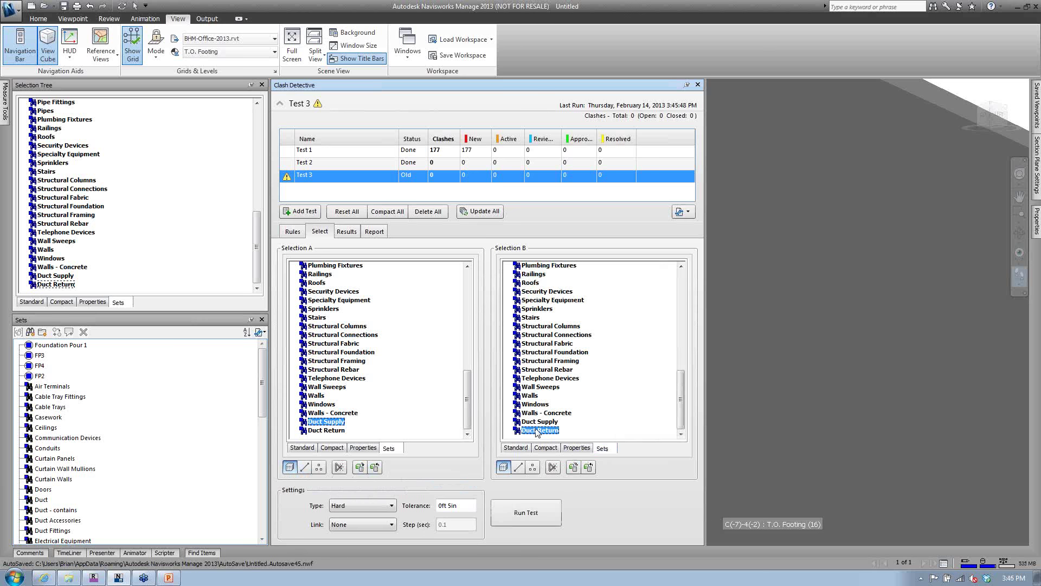
{"action": "left_click", "coordinate": [518, 516]}
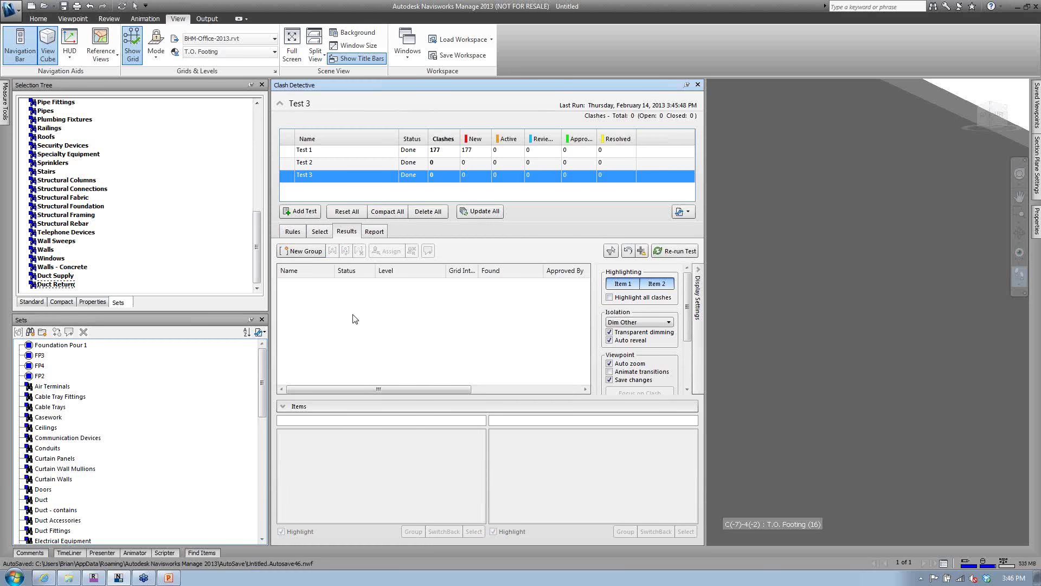
- Swap the sets to Duct Return for Selection A and Duct Supply for Selection B, and run the test
{"action": "left_click", "coordinate": [319, 231]}
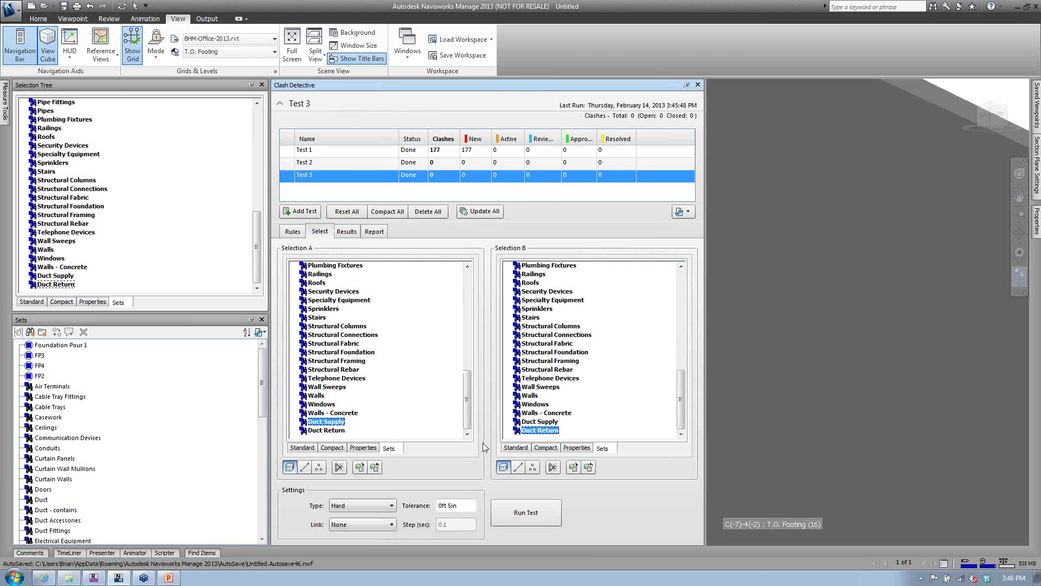
{"action": "left_click", "coordinate": [327, 431]}
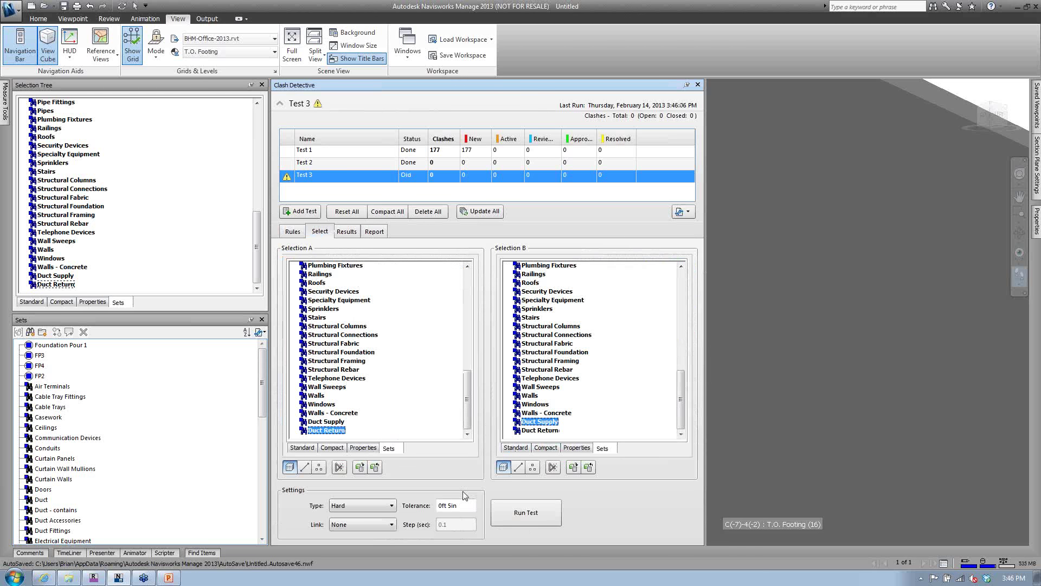
{"action": "left_click", "coordinate": [510, 517]}
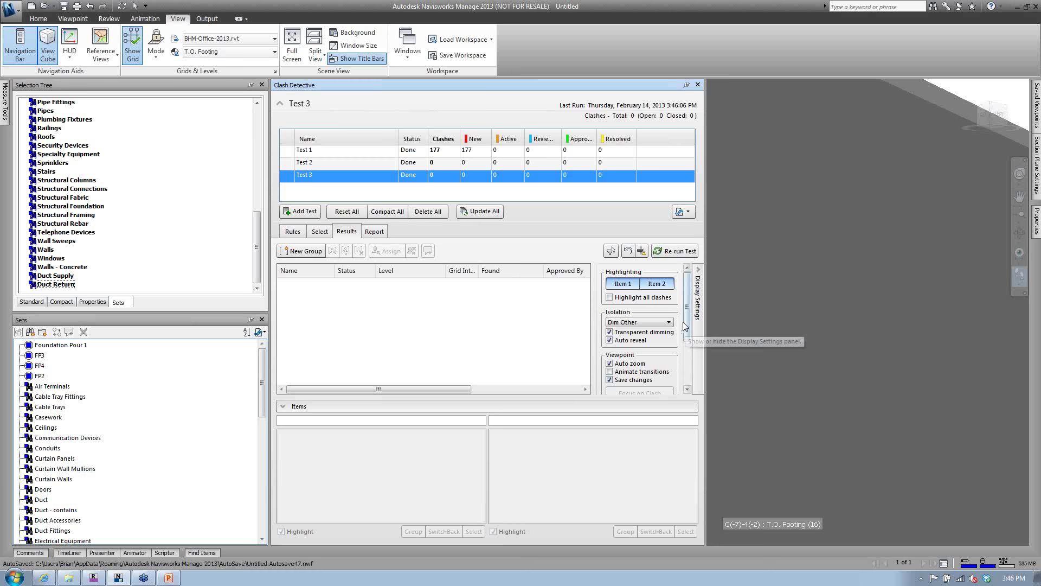
- Set the third test to the Clearance type with a tolerance of 0ft 1in and run it
{"action": "left_click_drag", "start_coordinate": [687, 326], "coordinate": [692, 346]}
{"action": "left_click", "coordinate": [320, 231]}
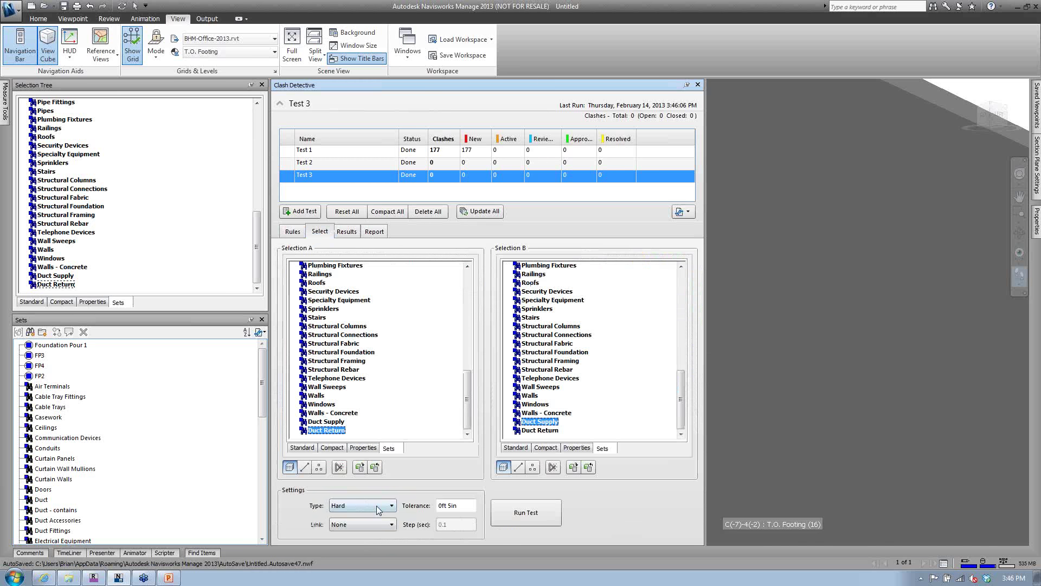
{"action": "left_click", "coordinate": [381, 506]}
{"action": "left_click", "coordinate": [383, 533]}
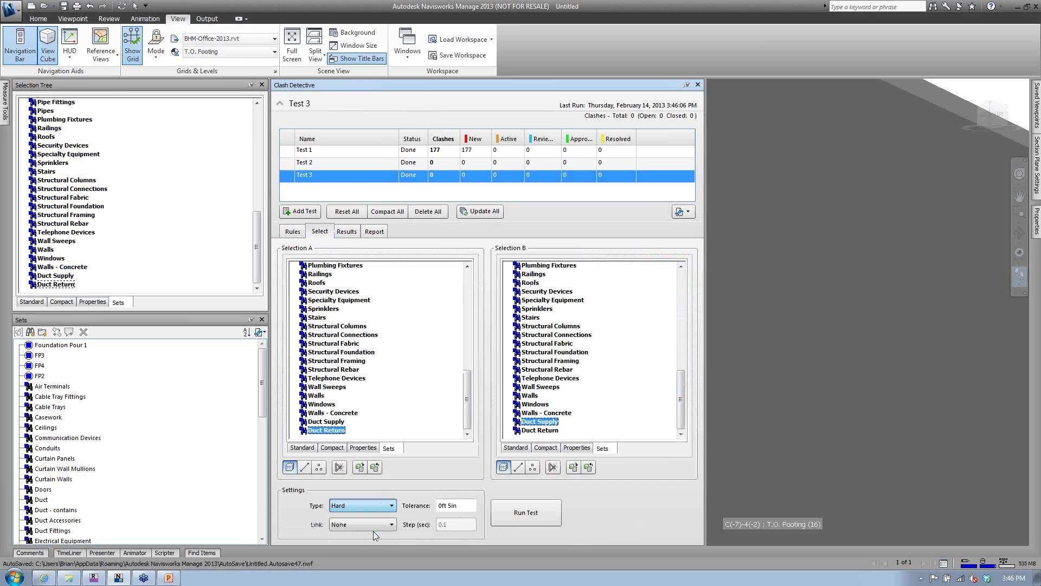
{"action": "double_click", "coordinate": [448, 505]}
{"action": "type", "text": "1"}
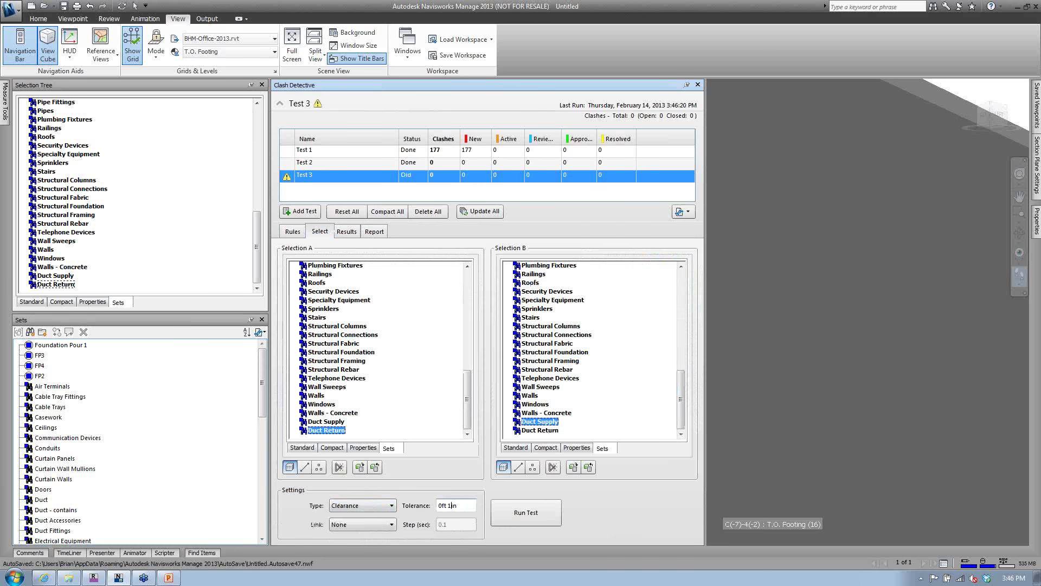
{"action": "left_click", "coordinate": [502, 514]}
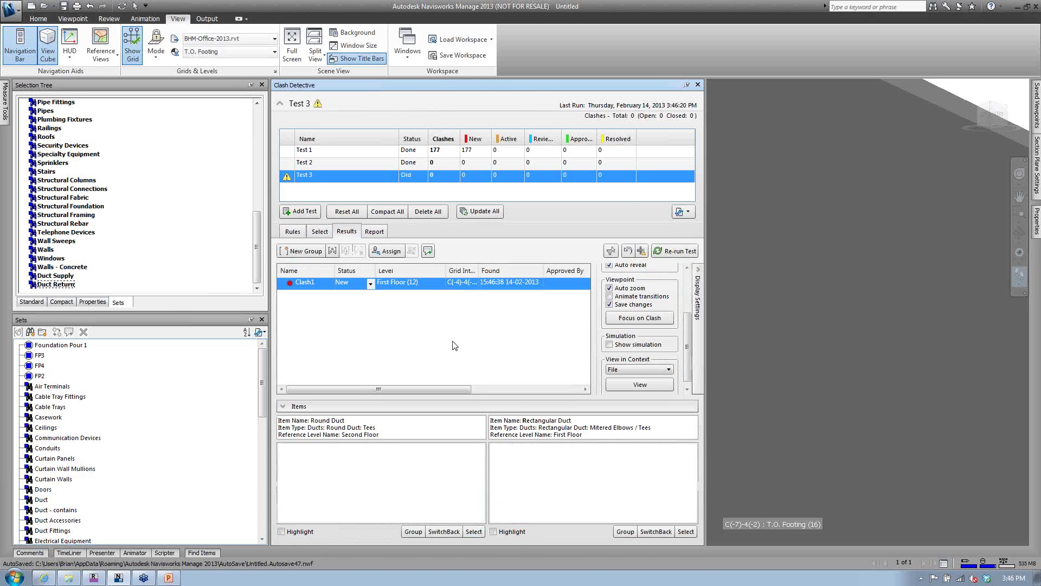
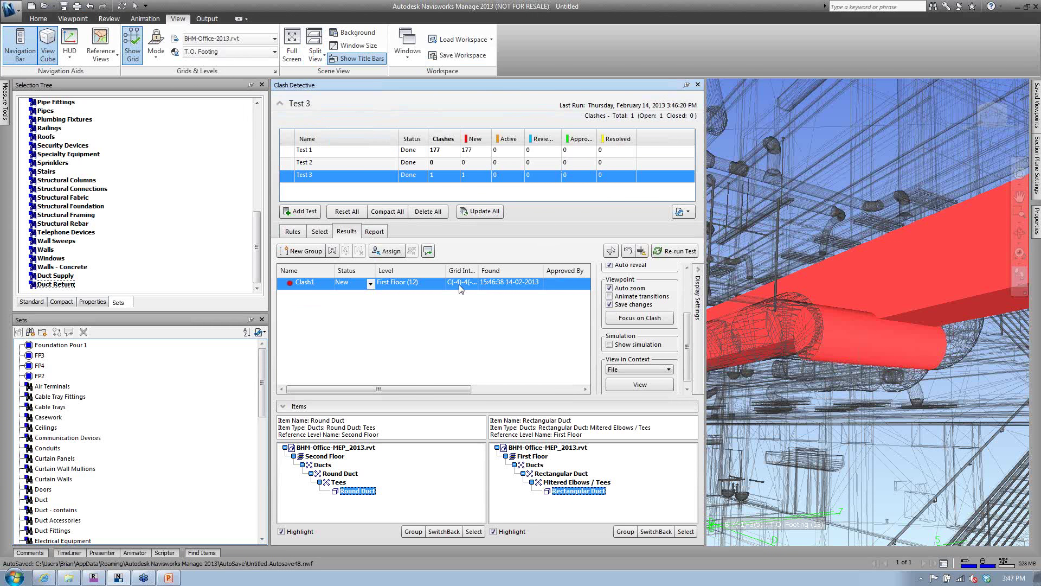
- Check the options for importing and exporting clash tests, and auto-hide the Clash Detective window
{"action": "left_click", "coordinate": [688, 212]}
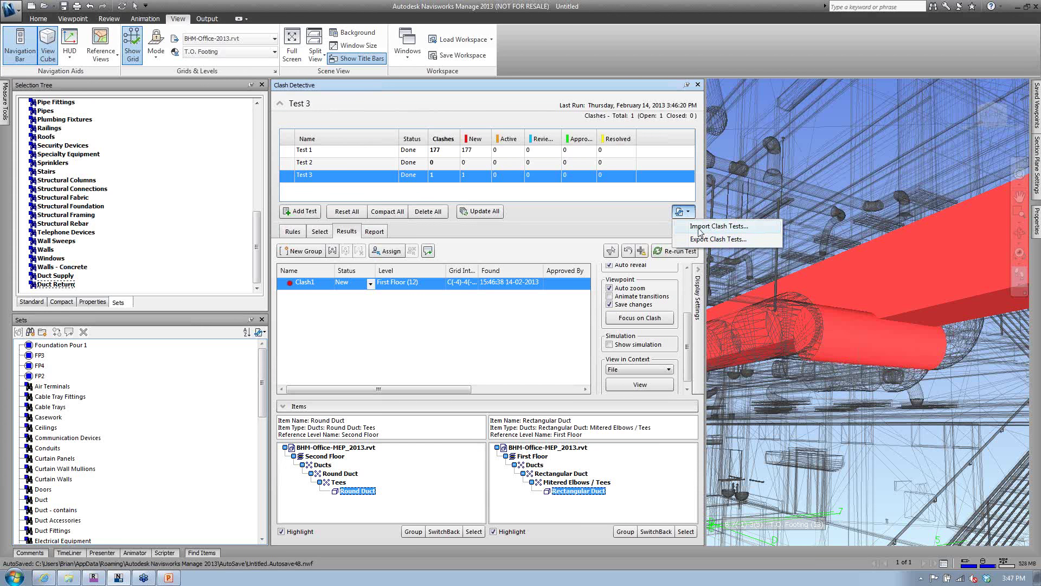
{"action": "left_click", "coordinate": [627, 238]}
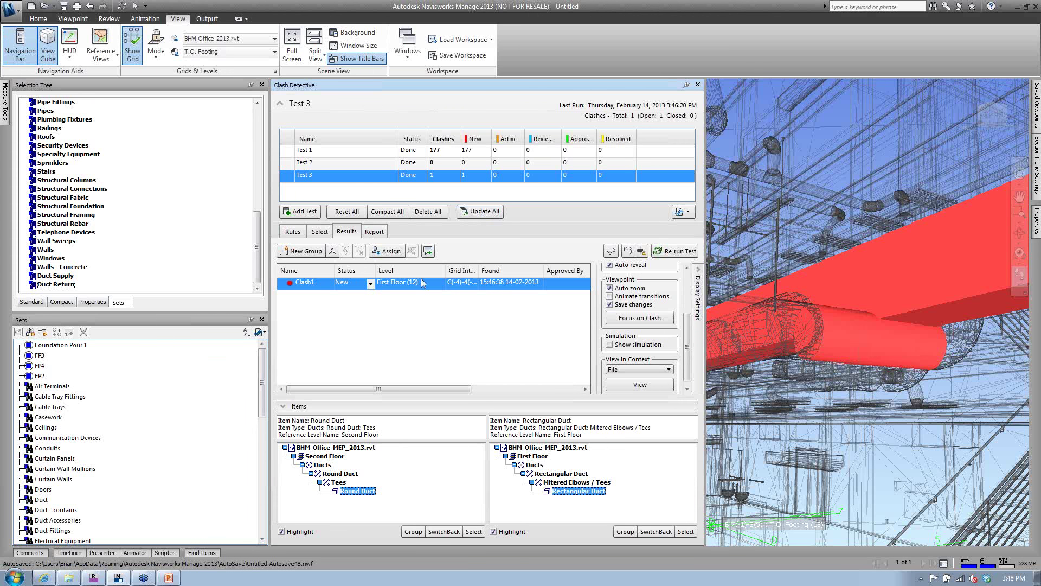
{"action": "left_click", "coordinate": [686, 85]}
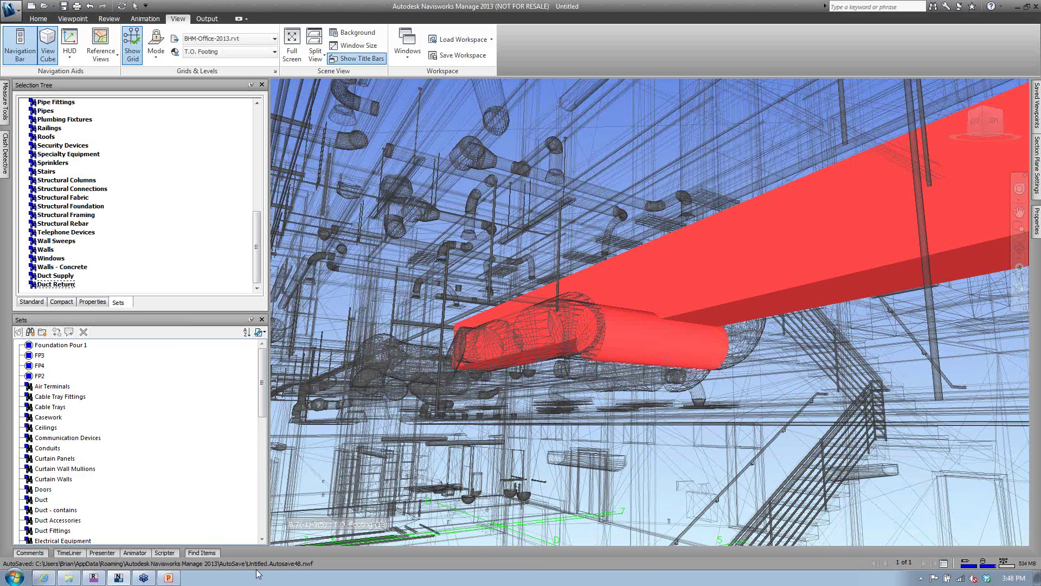
- Clear the clash highlighting from the model and keep the TimeLiner window pinned open below the scene
{"action": "left_click", "coordinate": [69, 552]}
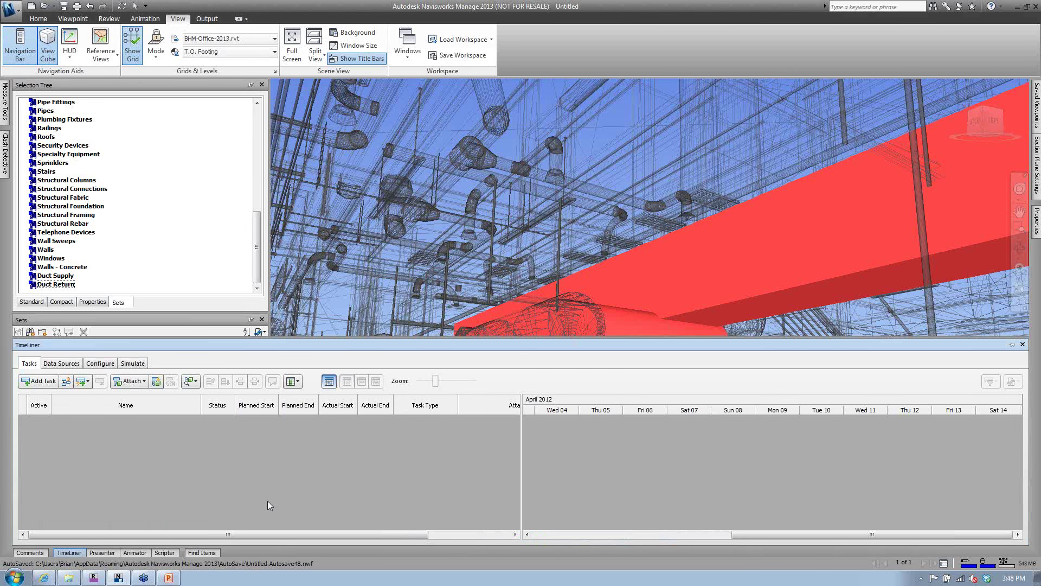
{"action": "left_click", "coordinate": [202, 227]}
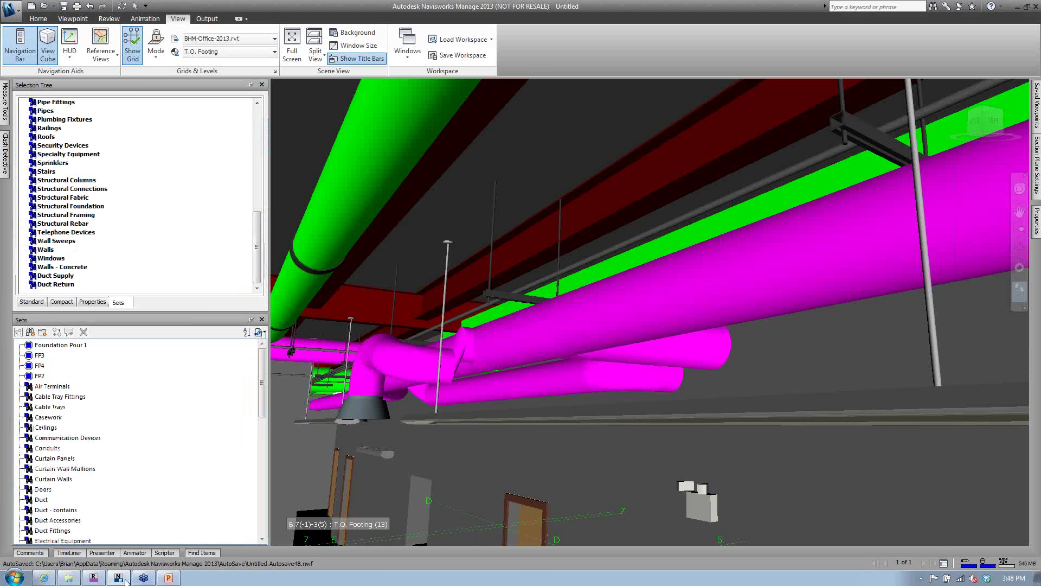
{"action": "left_click", "coordinate": [69, 552]}
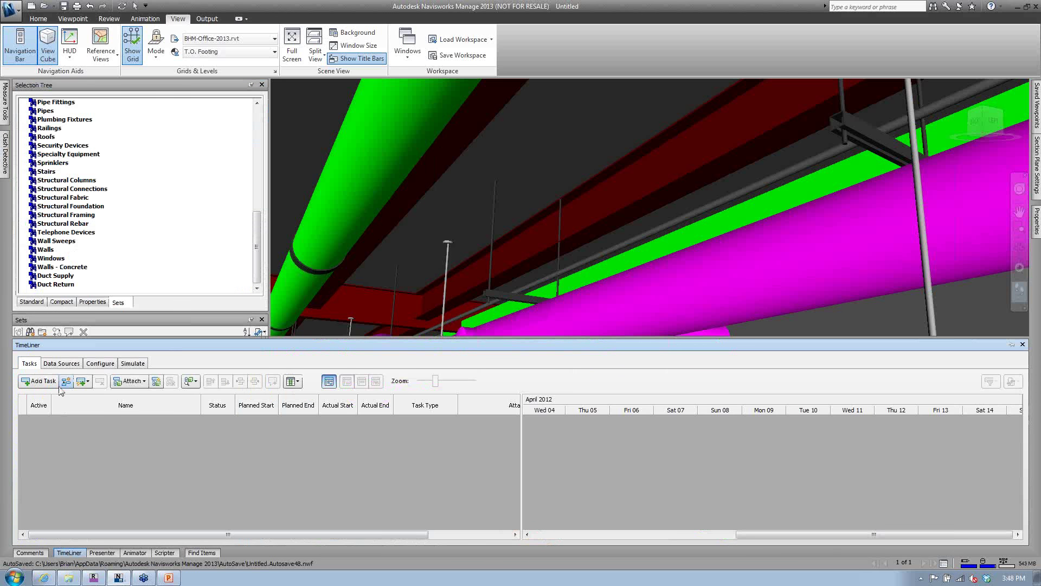
{"action": "left_click", "coordinate": [1012, 344]}
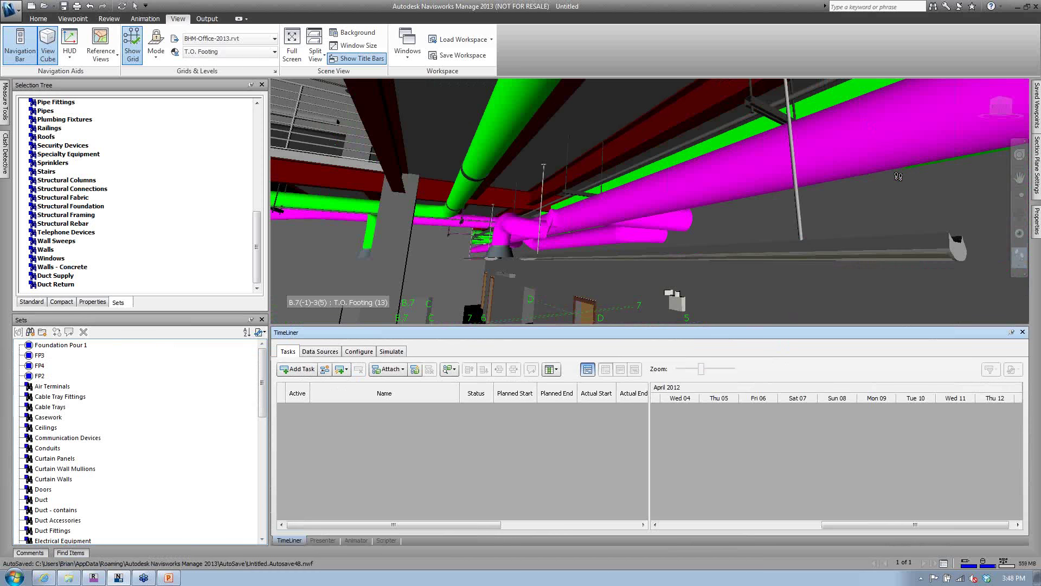
- Turn off Collision for Walk navigation and orbit out to view the whole building from above
{"action": "left_click", "coordinate": [1019, 265]}
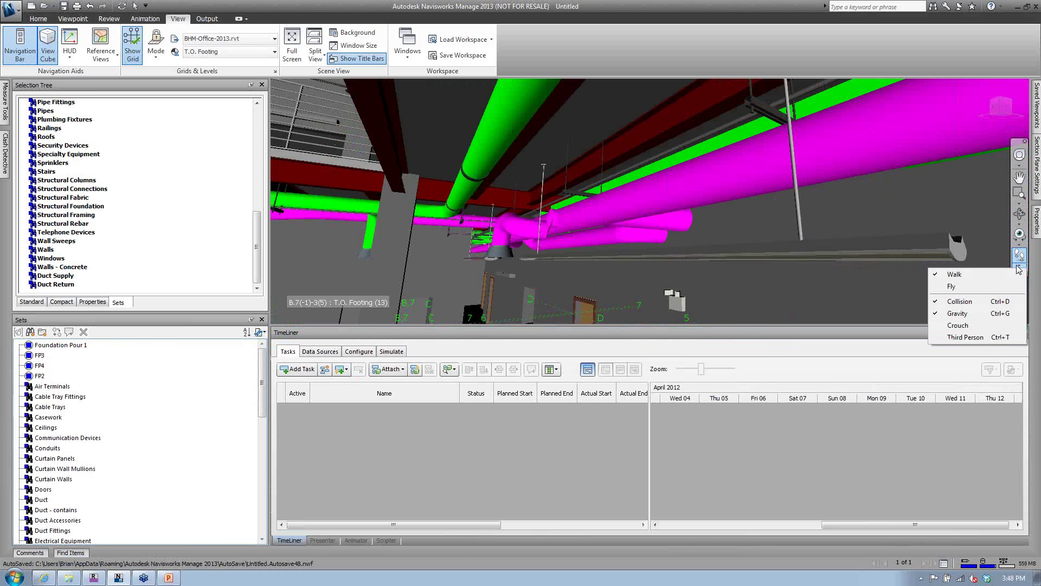
{"action": "left_click", "coordinate": [959, 301]}
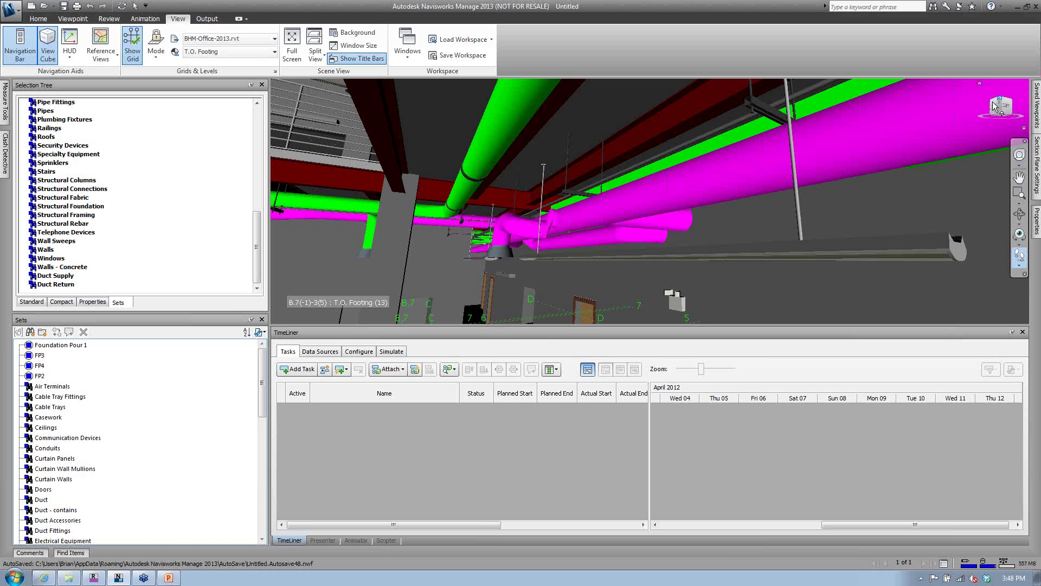
{"action": "left_click_drag", "start_coordinate": [996, 106], "coordinate": [944, 133]}
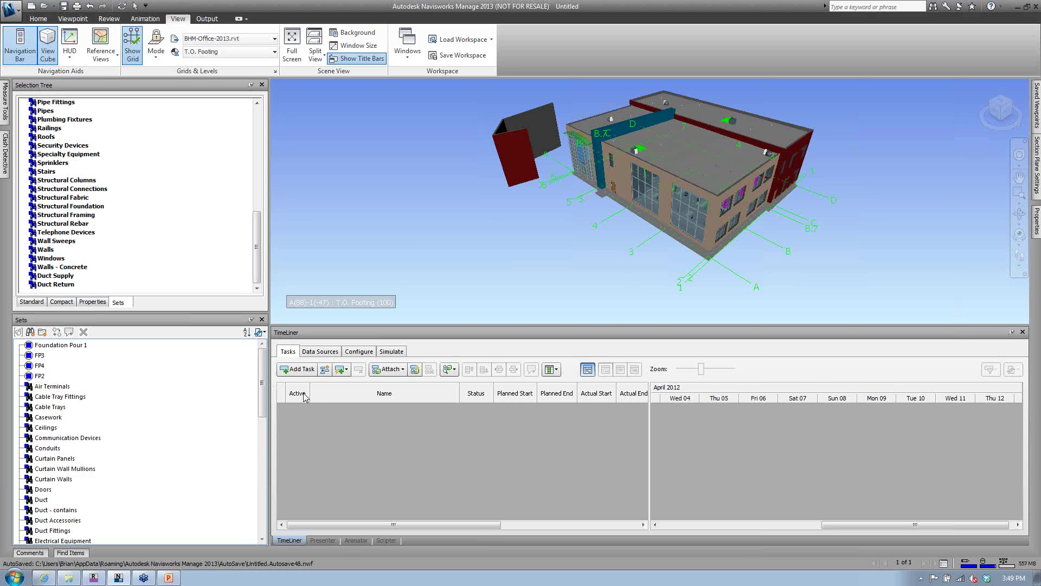
- Add a TimeLiner task and name it FP1
{"action": "left_click", "coordinate": [298, 369]}
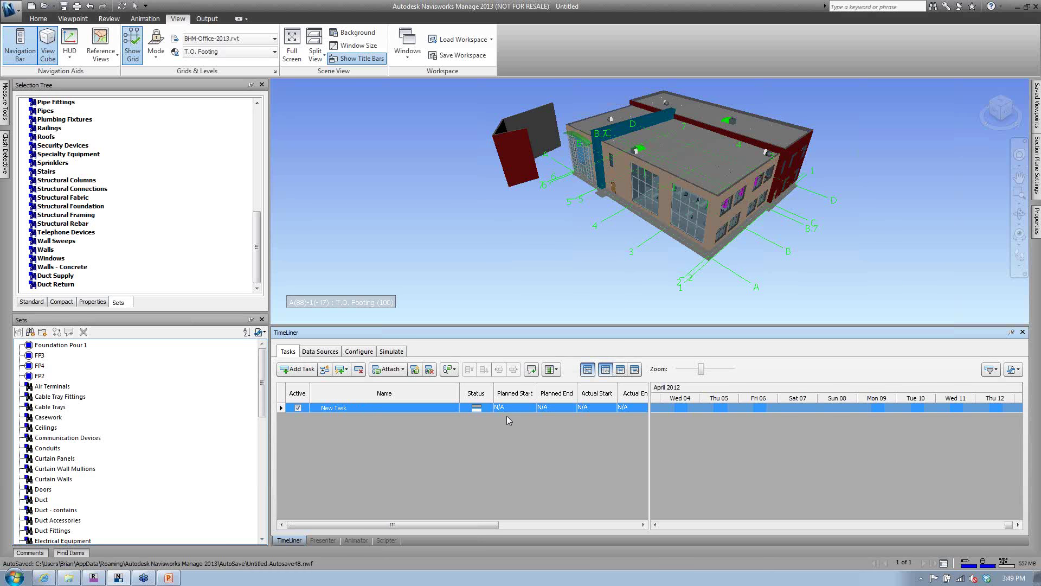
{"action": "left_click", "coordinate": [396, 408]}
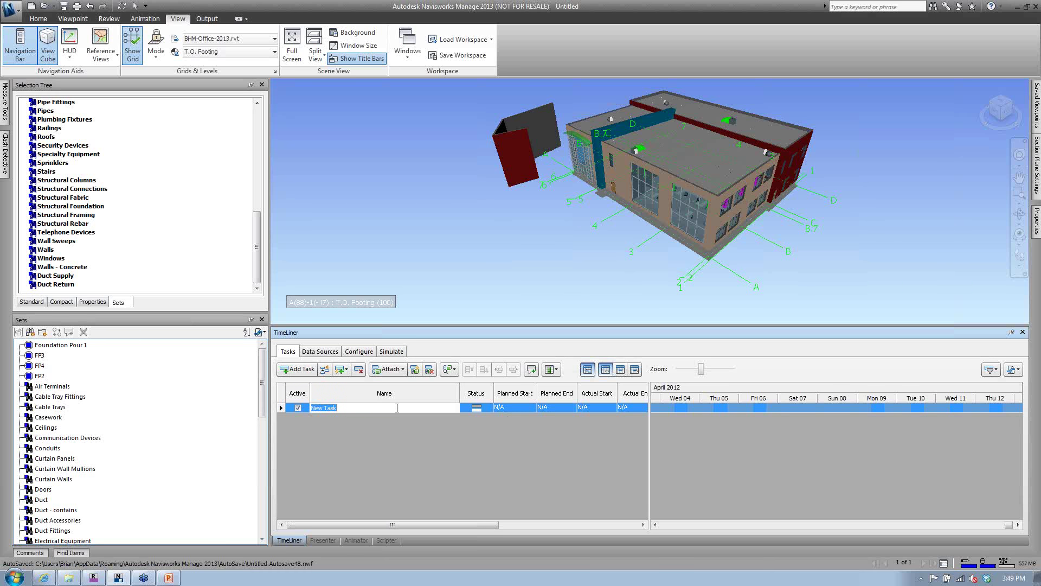
{"action": "type", "text": "FP1"}
{"action": "key", "text": "Return"}
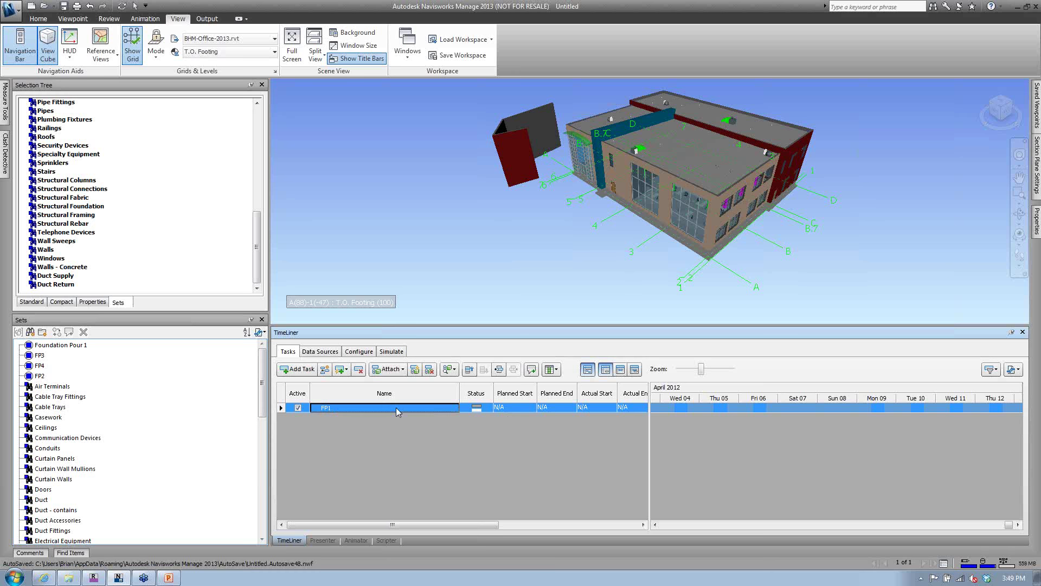
- Set the FP1 task's planned start to 2/14/2013 and its planned end to 2/15/2013
{"action": "left_click", "coordinate": [427, 408]}
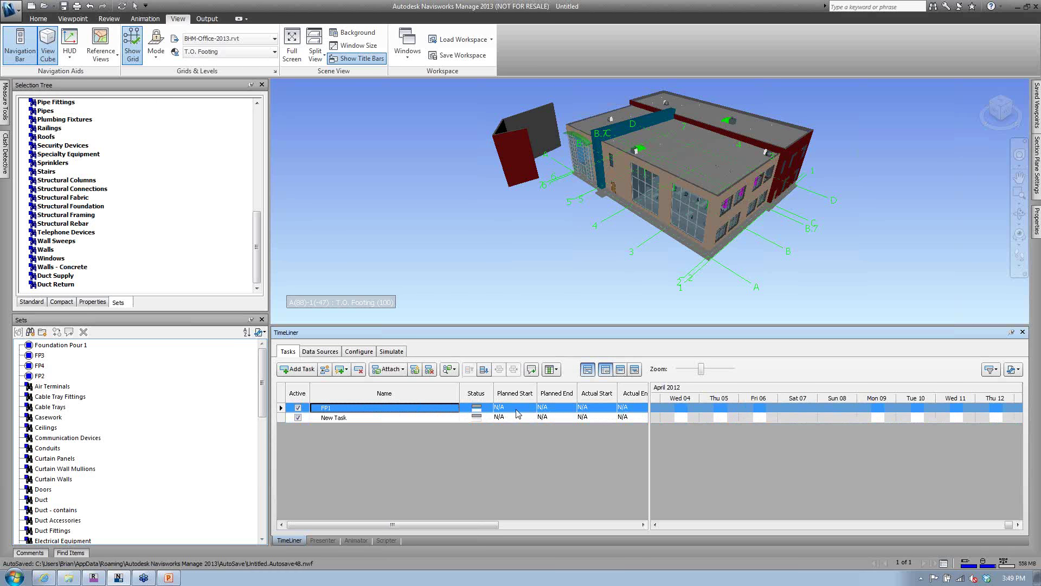
{"action": "left_click", "coordinate": [537, 411]}
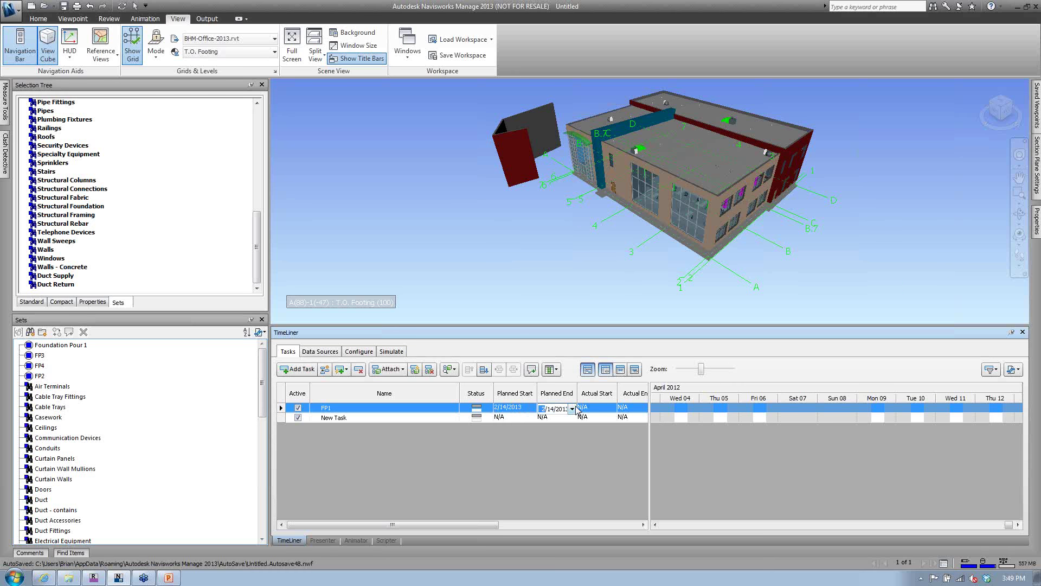
{"action": "left_click", "coordinate": [571, 410]}
{"action": "left_click", "coordinate": [622, 458]}
{"action": "key", "text": "Return"}
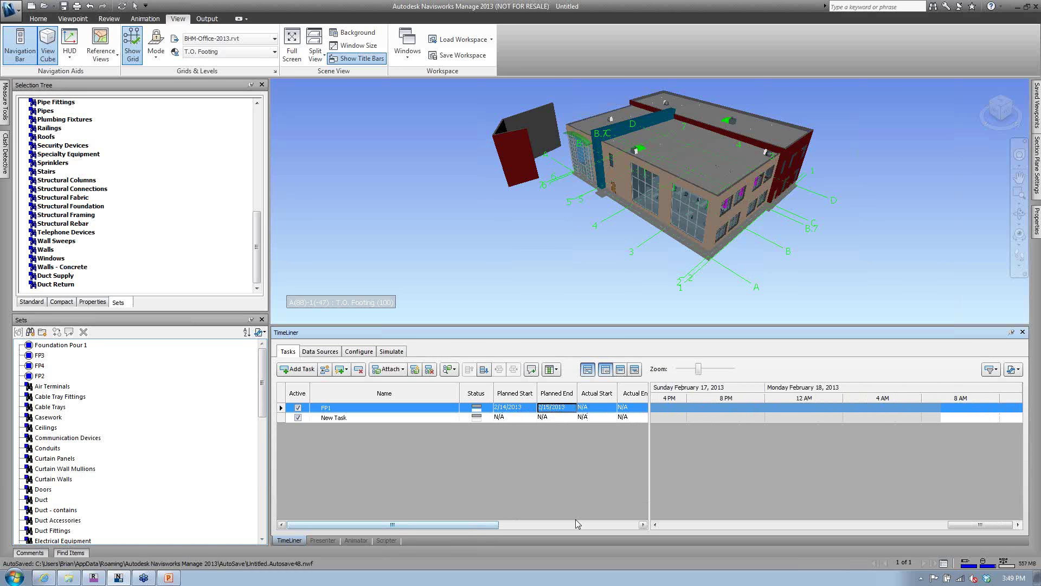
- Examine the attachment options for the FP1 task, including the attachable sets, and the options for auto-adding tasks and finding items
{"action": "left_click_drag", "start_coordinate": [481, 522], "coordinate": [619, 525]}
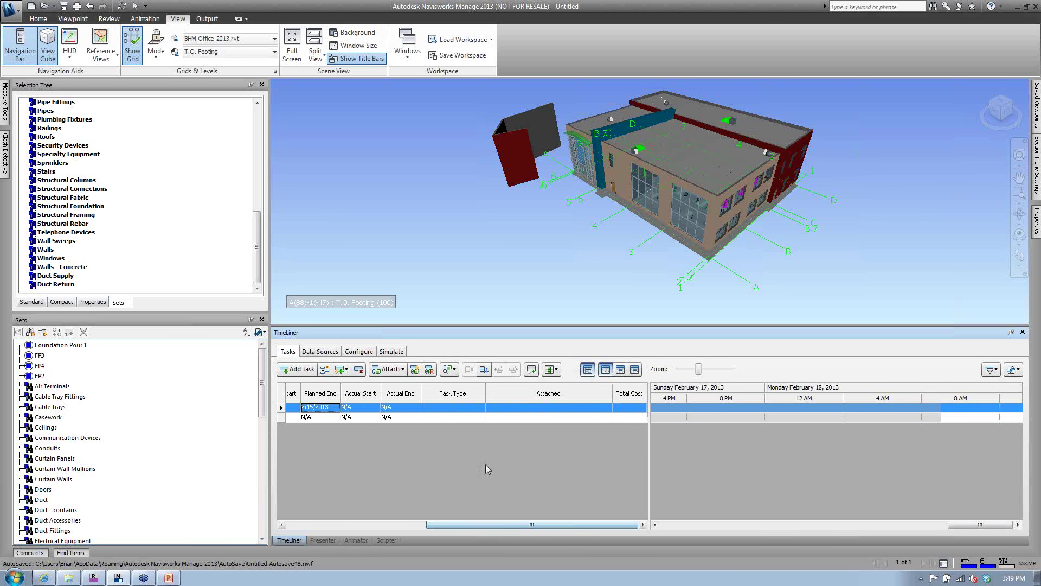
{"action": "left_click", "coordinate": [578, 410]}
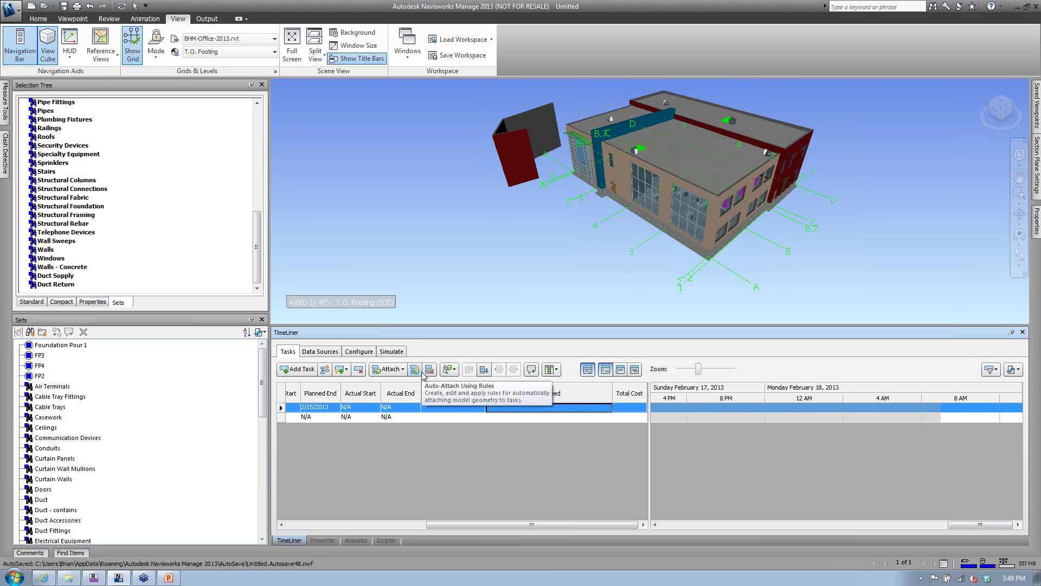
{"action": "left_click", "coordinate": [403, 369]}
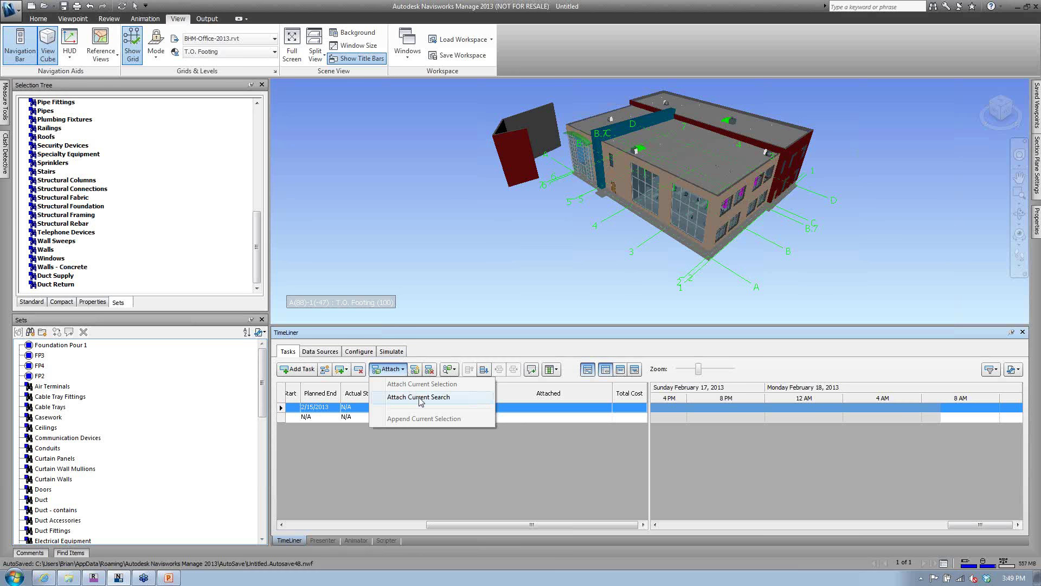
{"action": "left_click", "coordinate": [500, 462]}
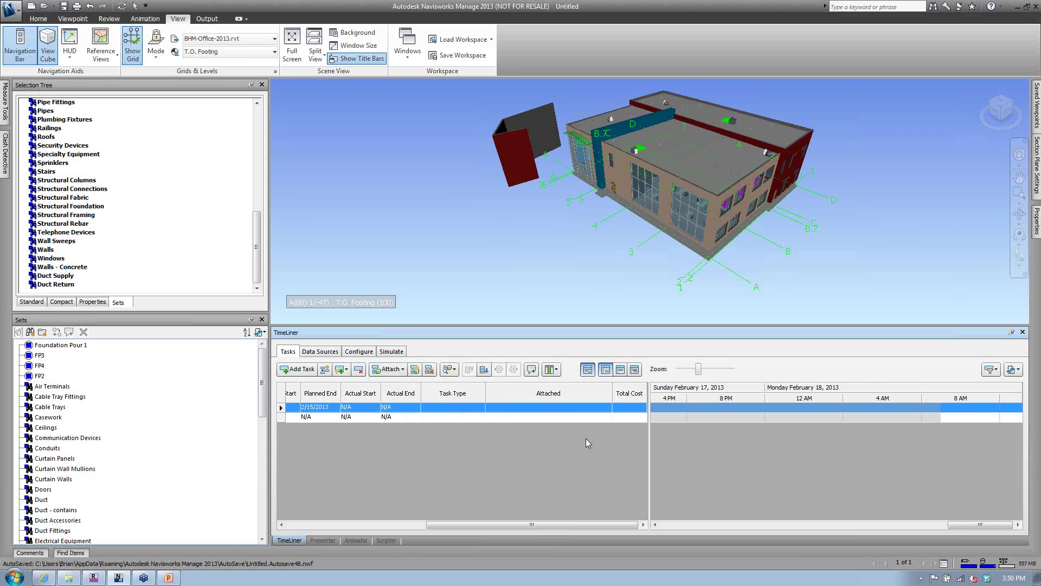
{"action": "right_click", "coordinate": [572, 406]}
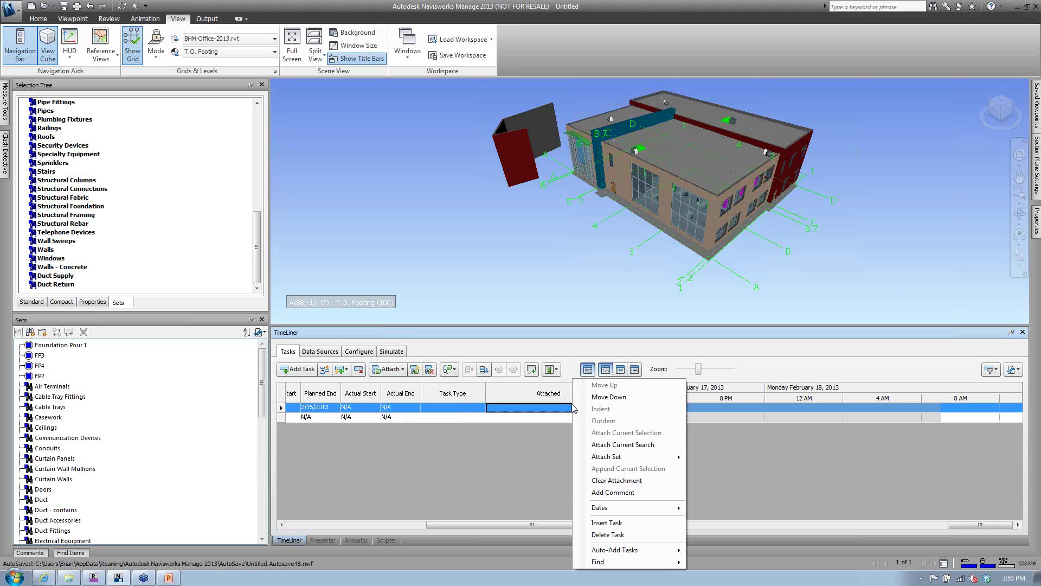
{"action": "mouse_move", "coordinate": [613, 457]}
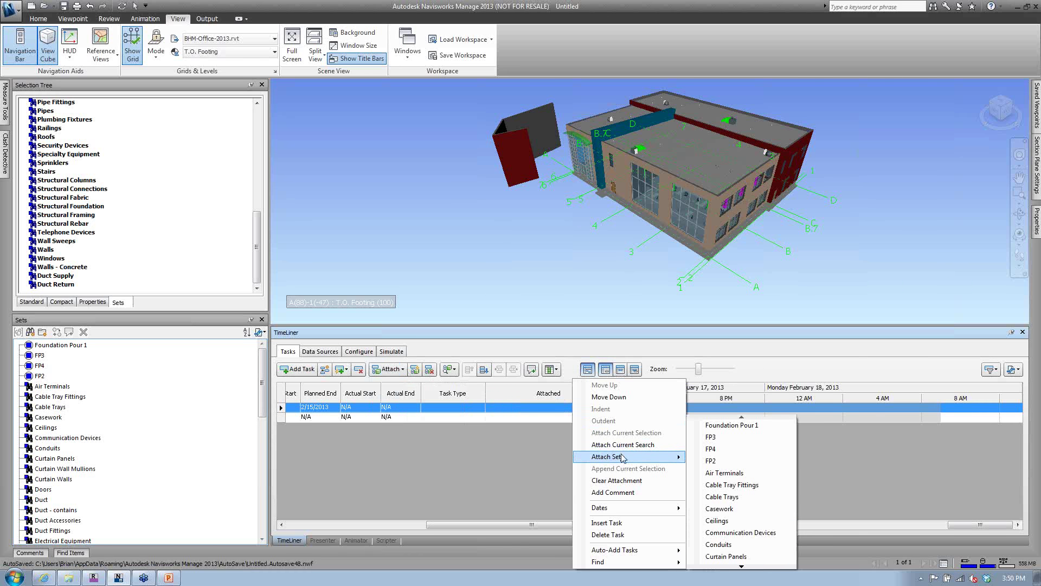
{"action": "right_click", "coordinate": [539, 408]}
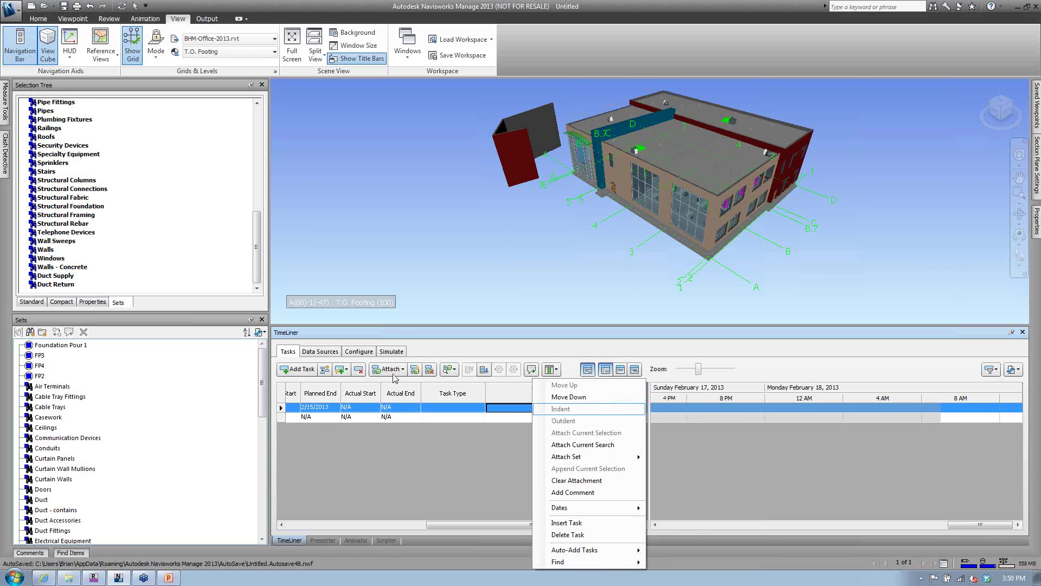
{"action": "left_click", "coordinate": [347, 370]}
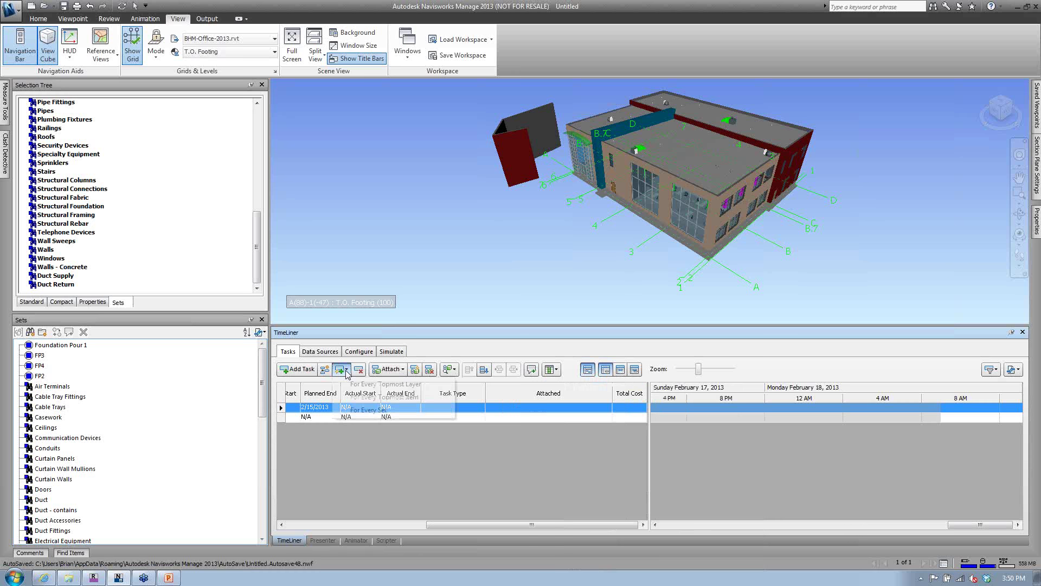
{"action": "left_click", "coordinate": [455, 370]}
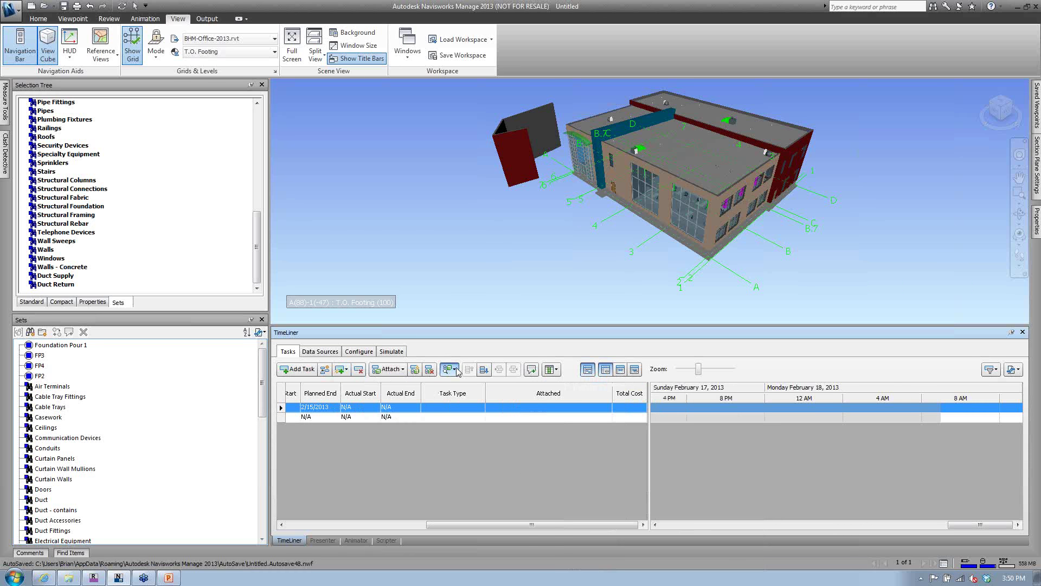
{"action": "left_click", "coordinate": [455, 370]}
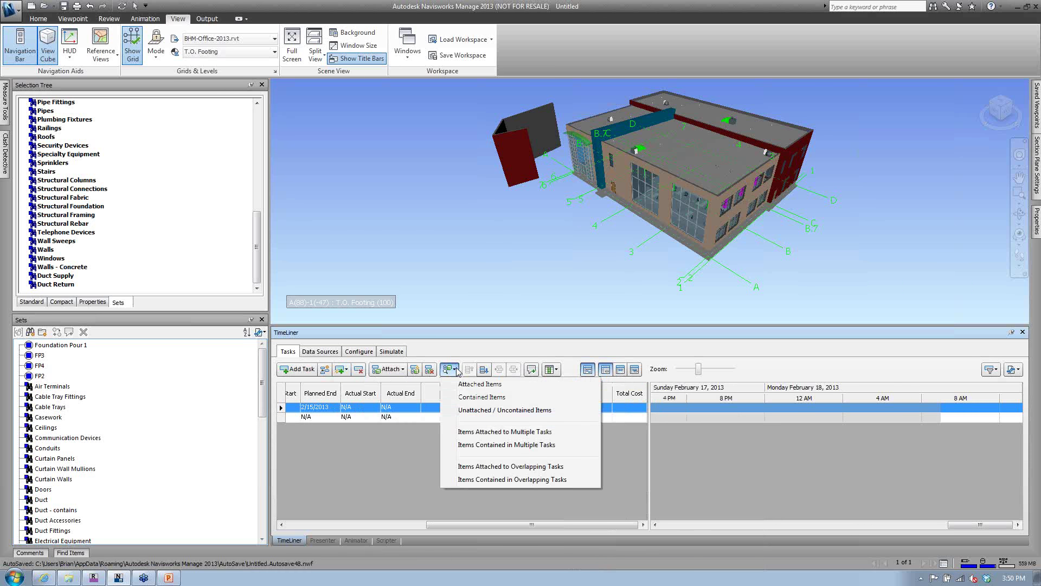
{"action": "left_click", "coordinate": [477, 479]}
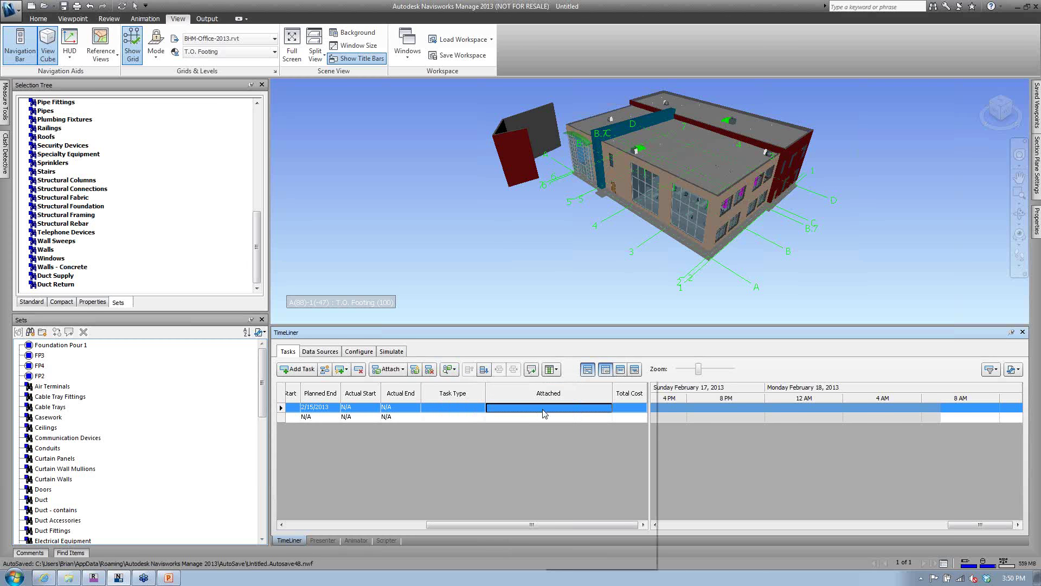
- Attach the Foundation Pour 1 set to the FP1 task
{"action": "right_click", "coordinate": [545, 413]}
{"action": "mouse_move", "coordinate": [599, 460]}
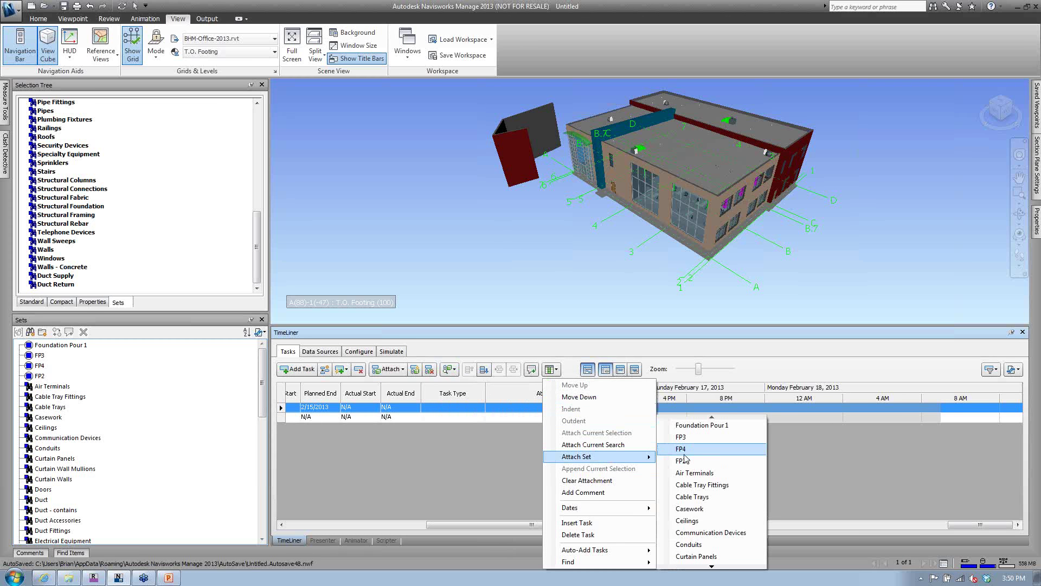
{"action": "left_click", "coordinate": [705, 426]}
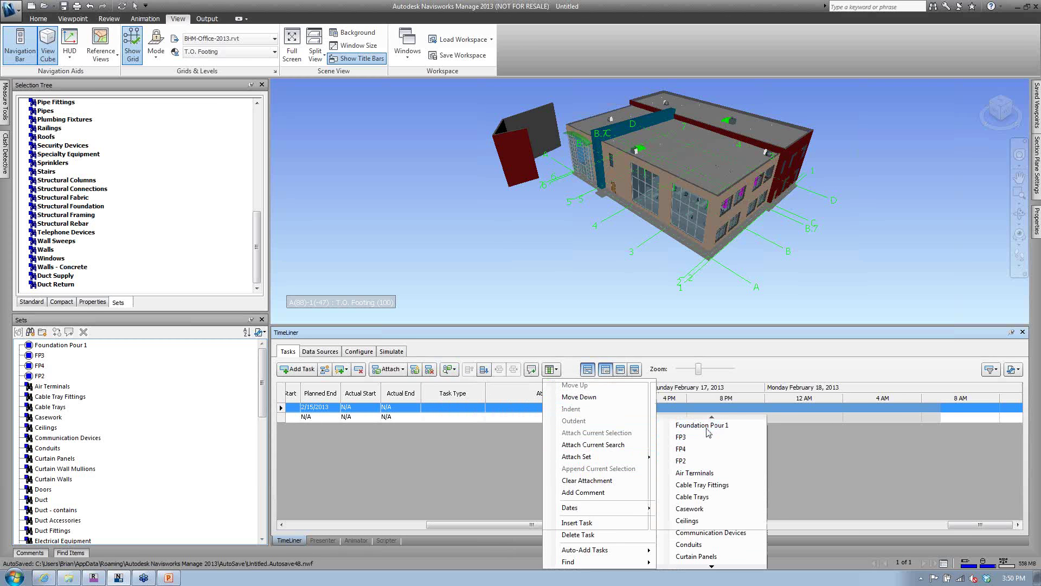
- Set the second task's planned end to 2/18/2013 and its actual start to 2/19/2013
{"action": "left_click", "coordinate": [320, 415]}
{"action": "left_click", "coordinate": [336, 418]}
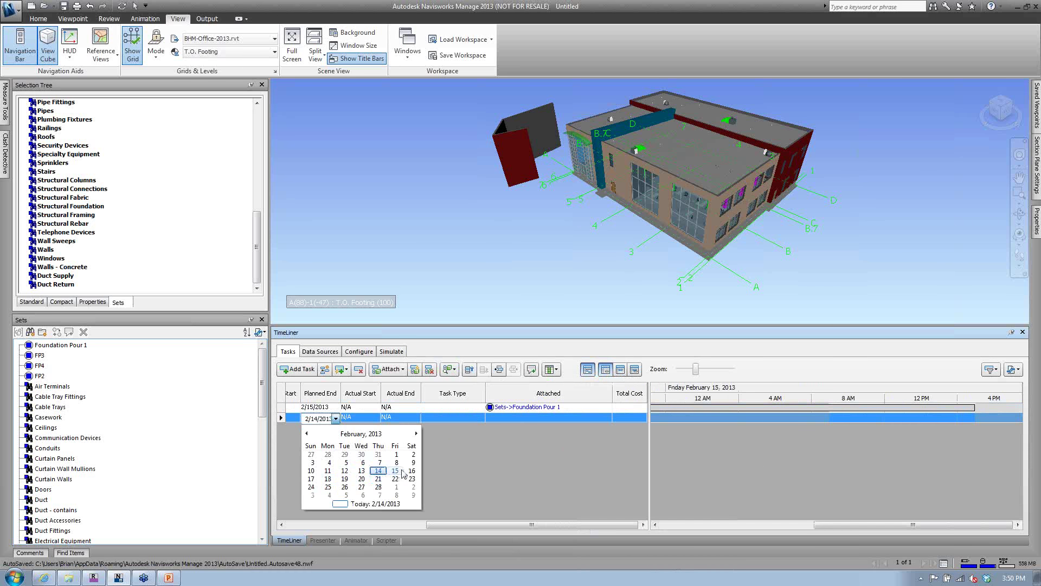
{"action": "left_click", "coordinate": [327, 478]}
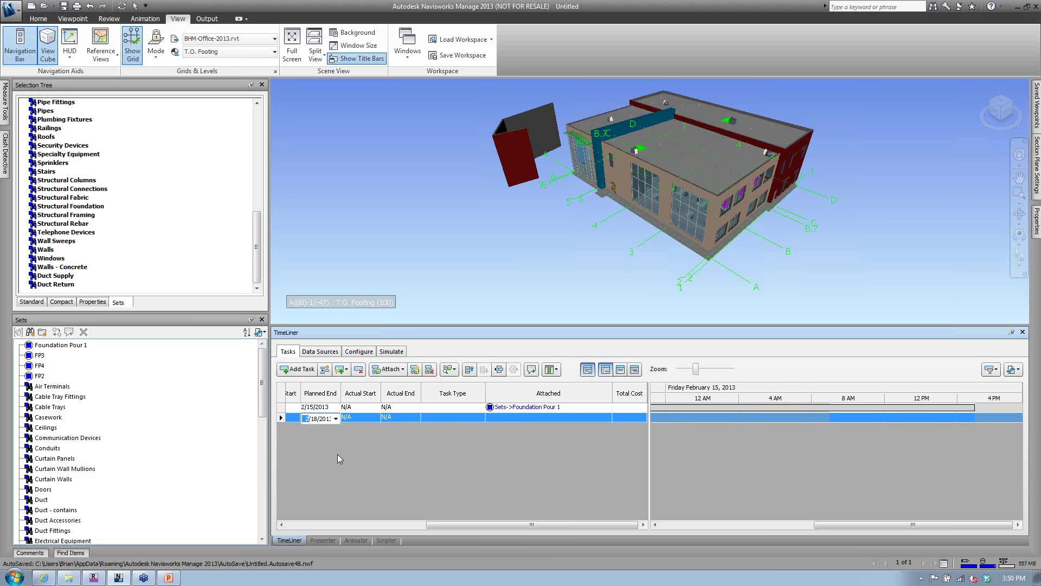
{"action": "left_click", "coordinate": [367, 418]}
{"action": "left_click", "coordinate": [376, 418]}
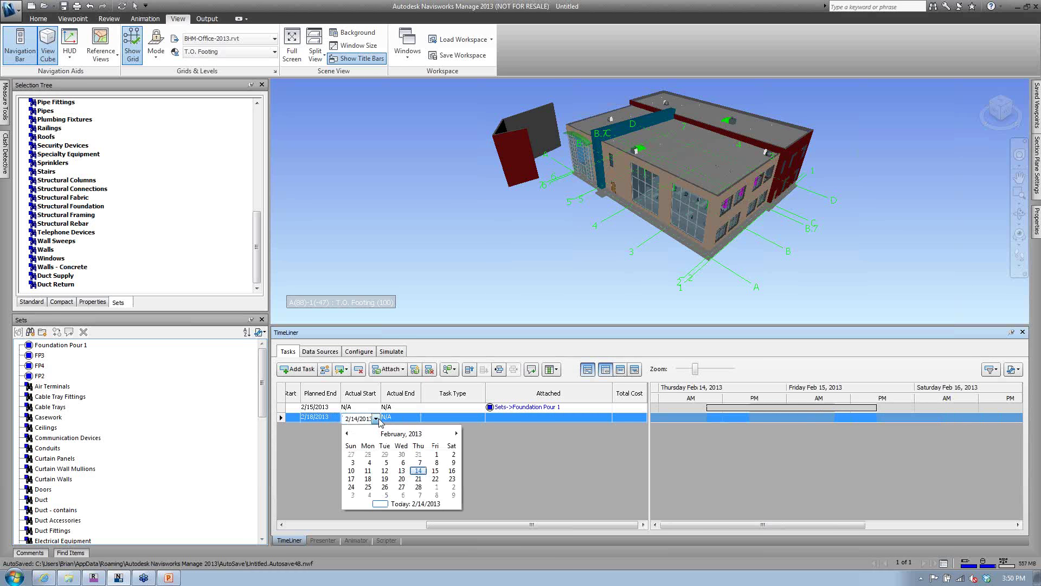
{"action": "left_click", "coordinate": [385, 479]}
- Attach the FP2 set to the second task
{"action": "right_click", "coordinate": [577, 417]}
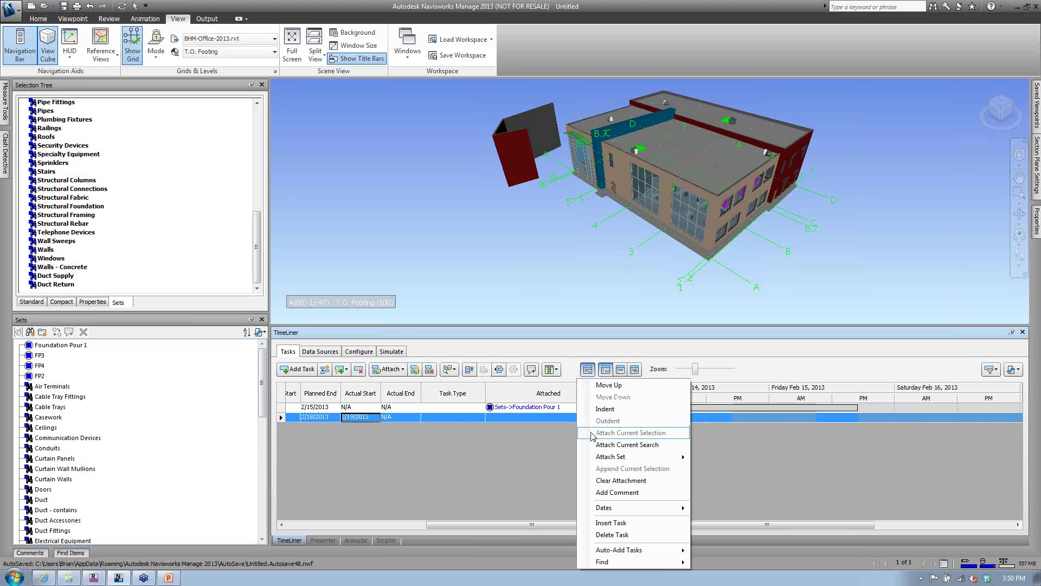
{"action": "mouse_move", "coordinate": [642, 458]}
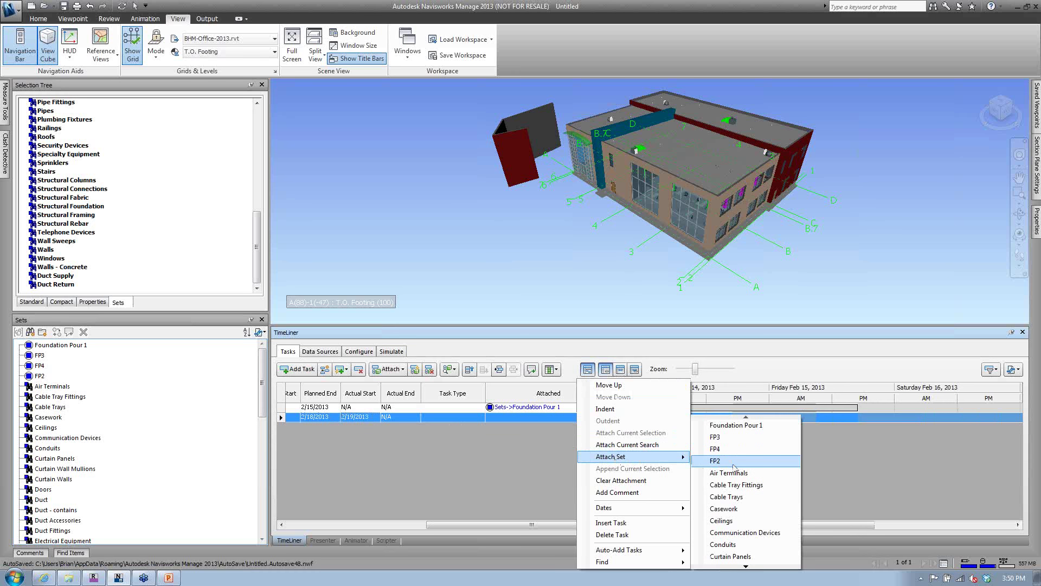
{"action": "left_click", "coordinate": [716, 460]}
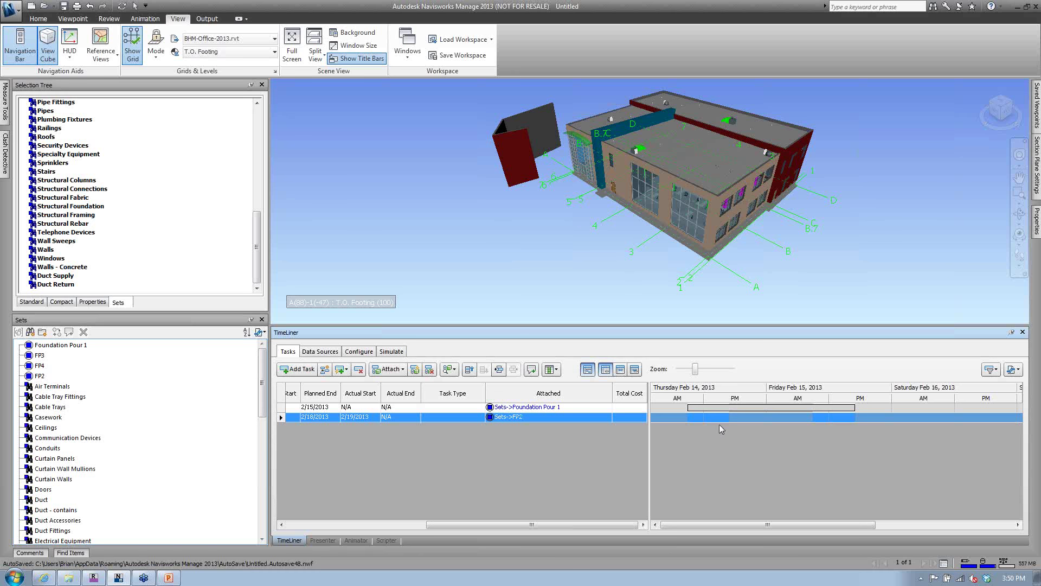
{"action": "key", "text": "Tab"}
- Delete both manually created tasks and automatically add a TimeLiner task for every set
{"action": "left_click_drag", "start_coordinate": [307, 407], "coordinate": [323, 439]}
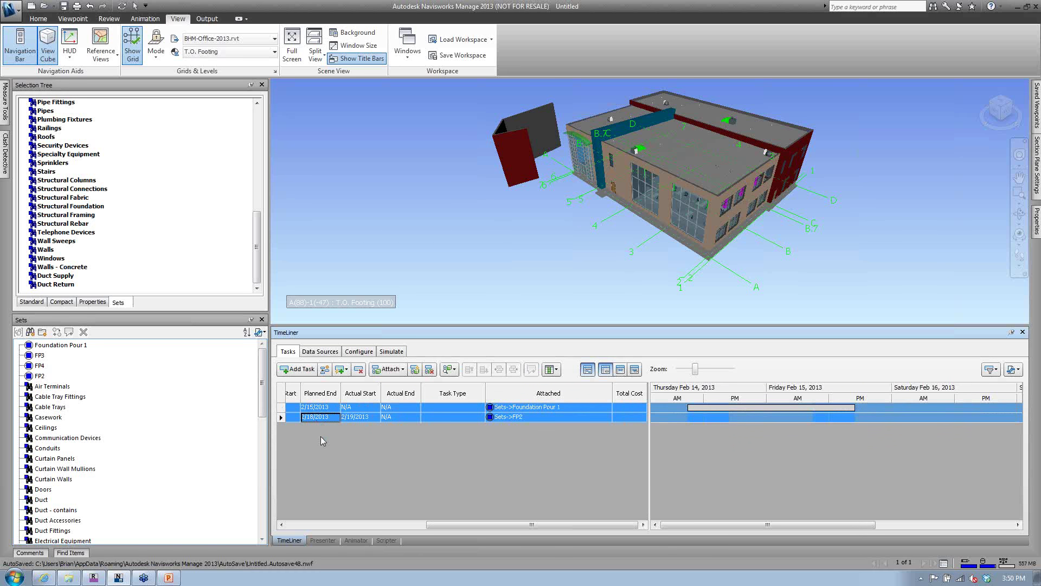
{"action": "key", "text": "Delete"}
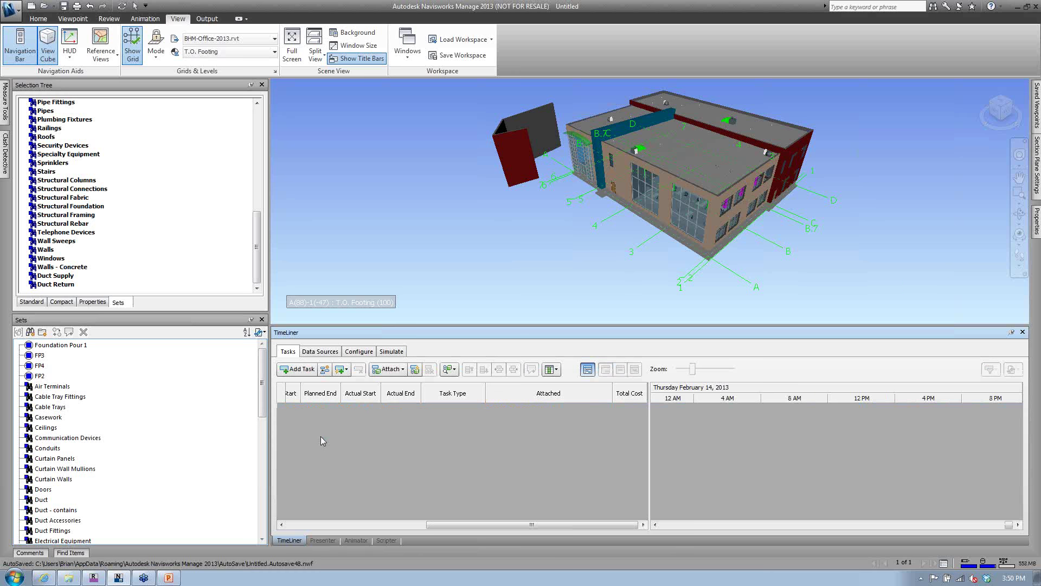
{"action": "left_click", "coordinate": [347, 369]}
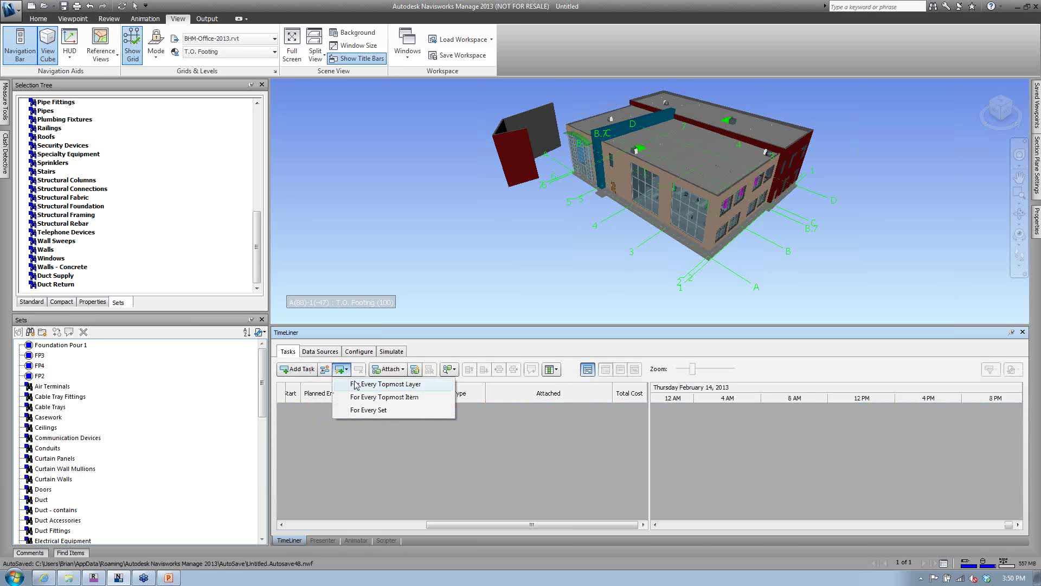
{"action": "left_click", "coordinate": [390, 415]}
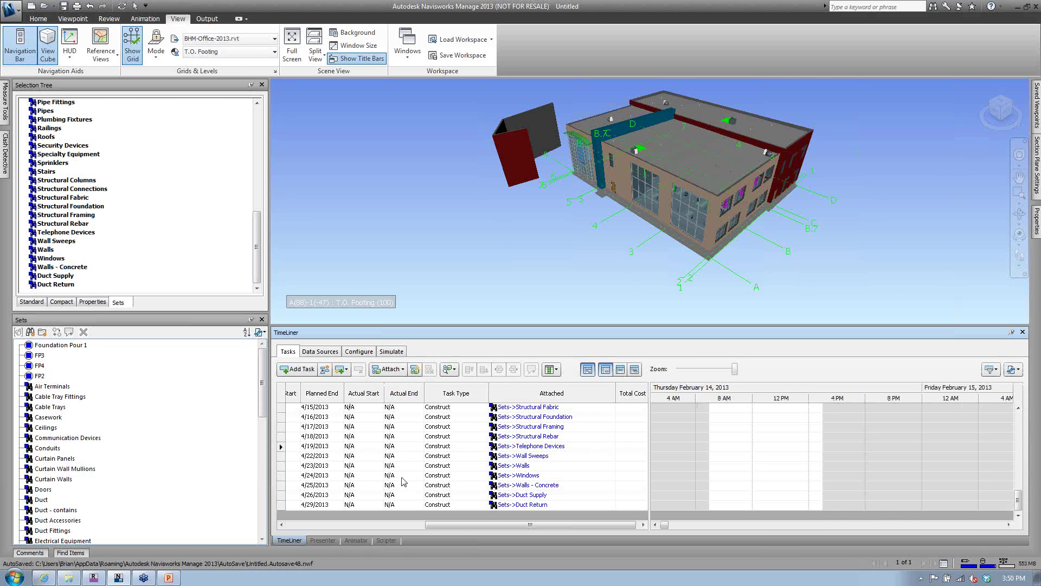
- Review the names and planned dates of the generated tasks from the start of the list, and select the Doors set
{"action": "left_click_drag", "start_coordinate": [479, 526], "coordinate": [378, 524]}
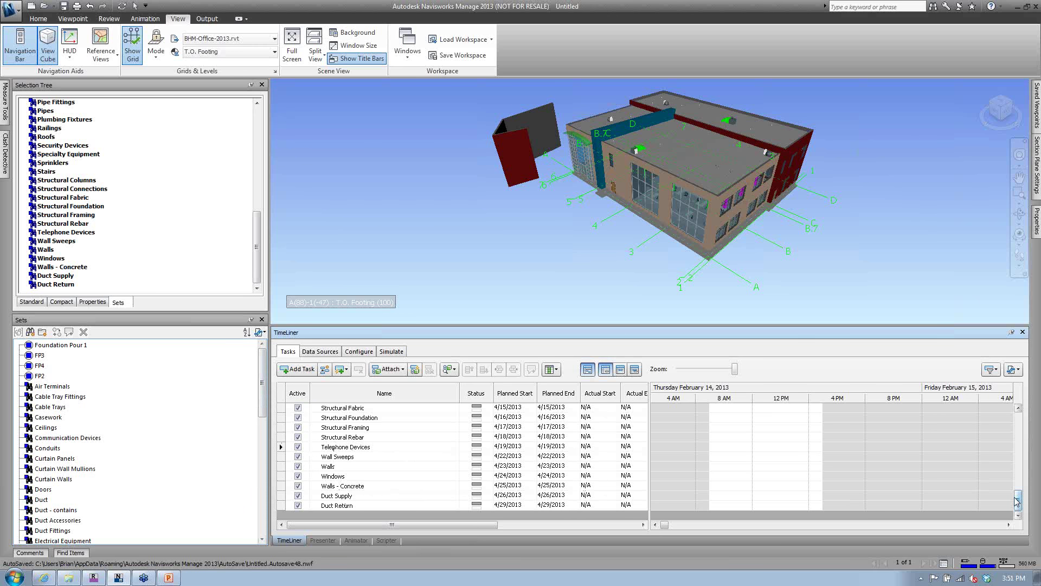
{"action": "left_click_drag", "start_coordinate": [1017, 500], "coordinate": [1017, 423]}
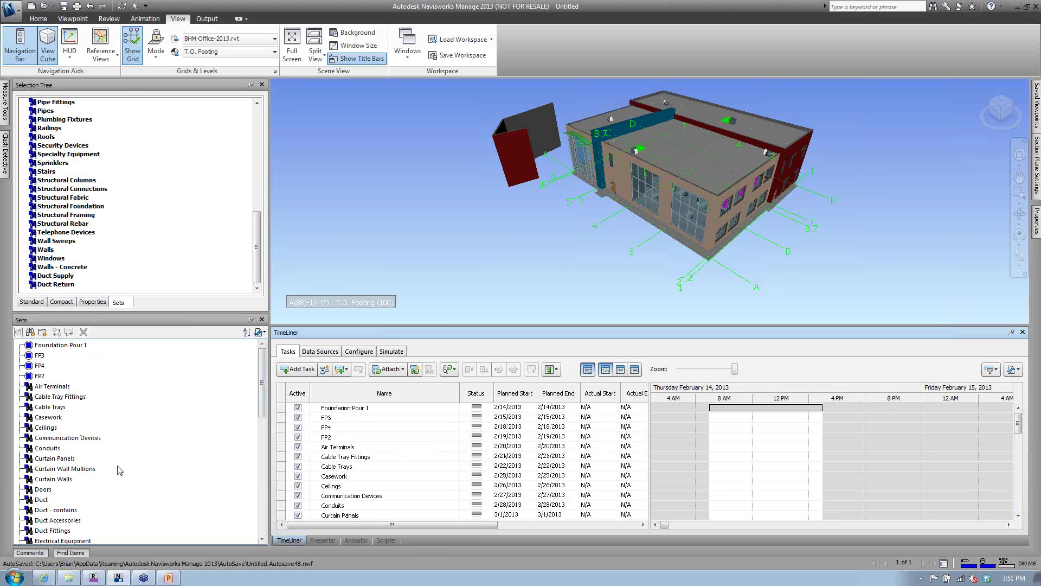
{"action": "left_click", "coordinate": [43, 490]}
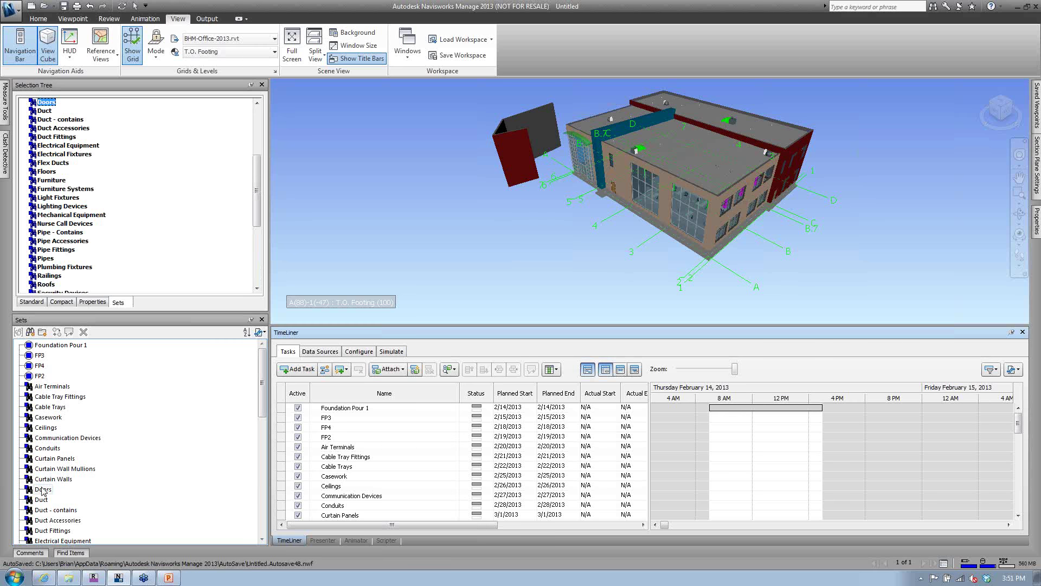
- Move the Doors set directly above the Curtain Walls set in the list of sets
{"action": "left_click_drag", "start_coordinate": [43, 491], "coordinate": [45, 480]}
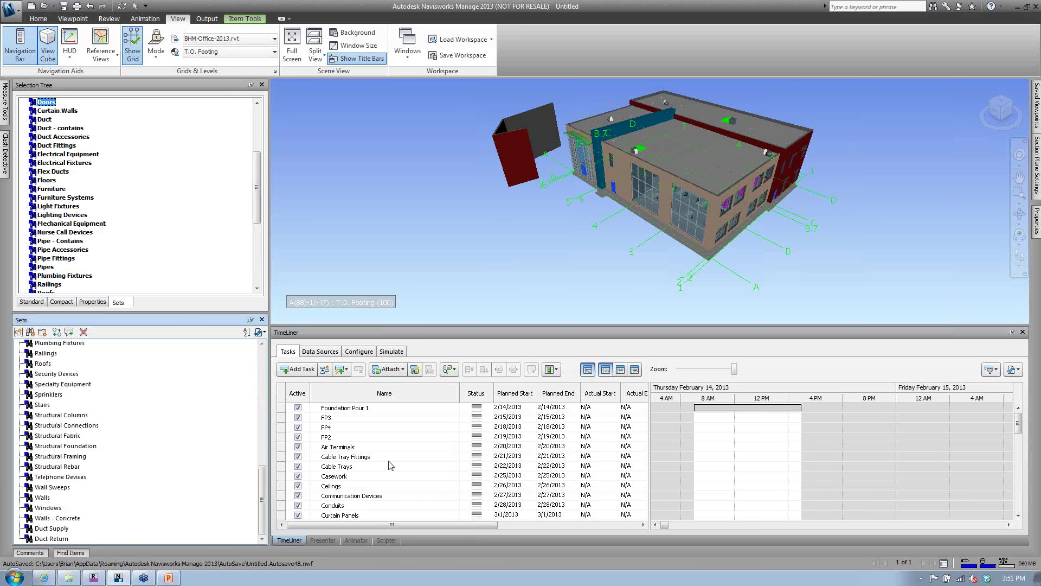
- Play the TimeLiner simulation of the generated tasks through to its end date and return to the task list
{"action": "left_click", "coordinate": [392, 352]}
{"action": "left_click", "coordinate": [360, 370]}
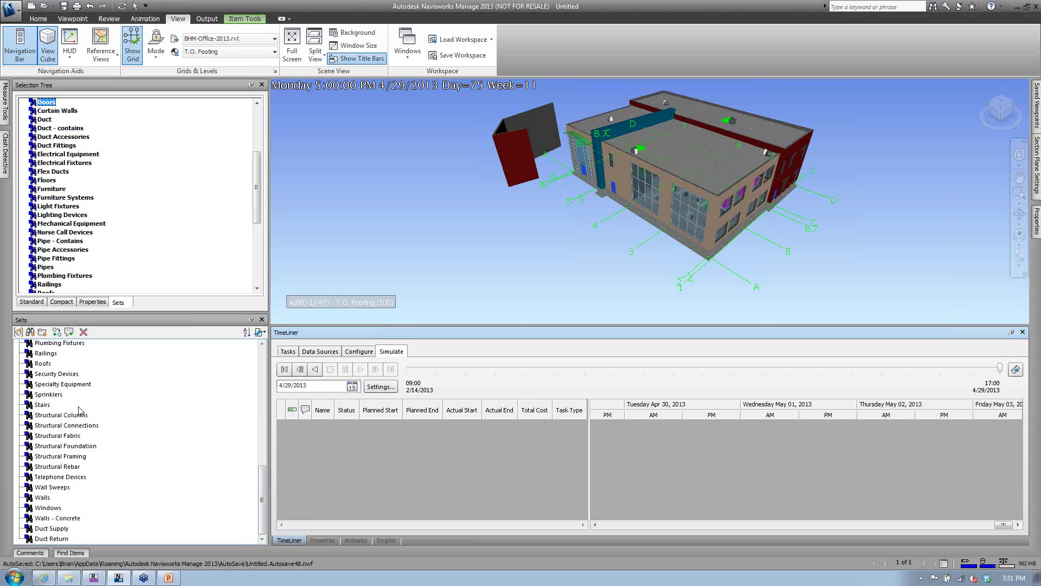
{"action": "left_click", "coordinate": [288, 352]}
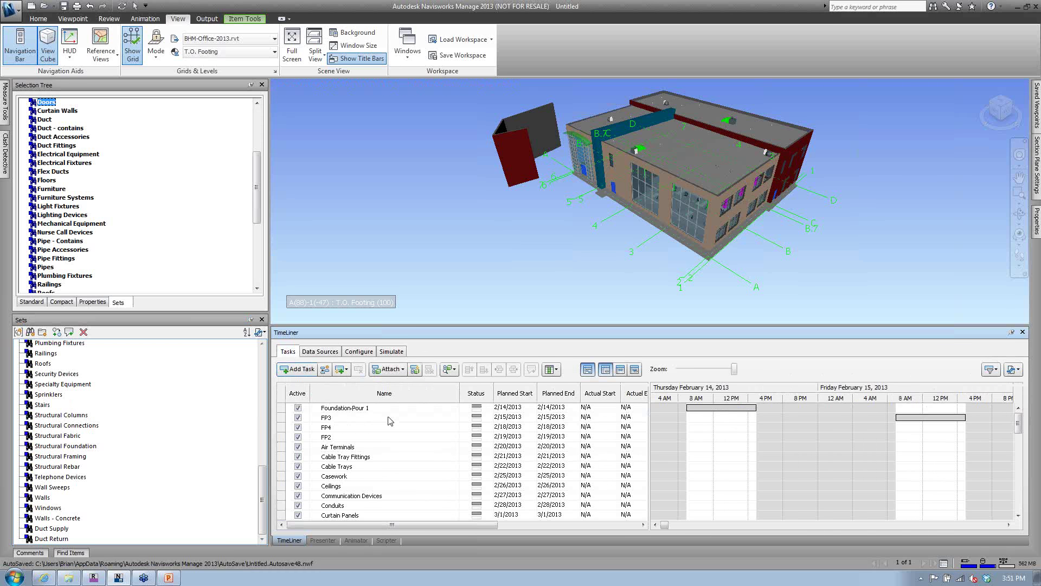
- Review the project schedule formats that TimeLiner can add as data sources, and close the list without adding one
{"action": "left_click", "coordinate": [320, 352]}
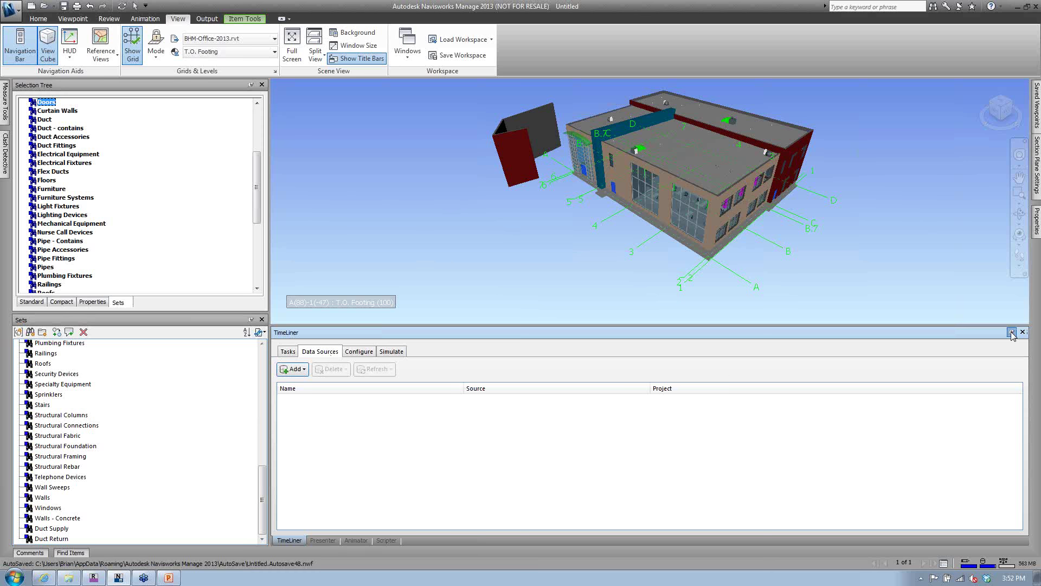
{"action": "left_click_drag", "start_coordinate": [1011, 332], "coordinate": [826, 331]}
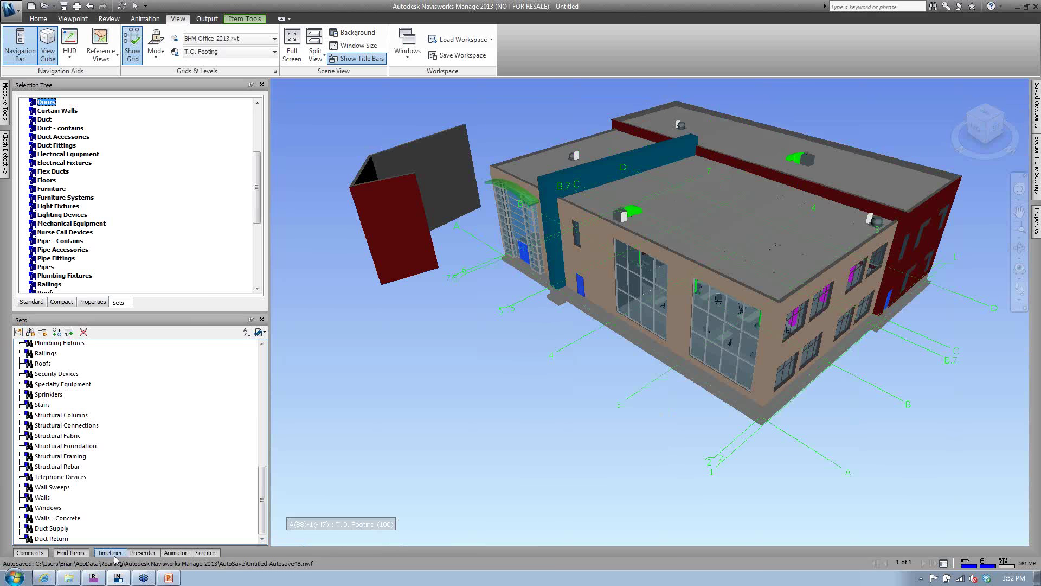
{"action": "left_click", "coordinate": [110, 553]}
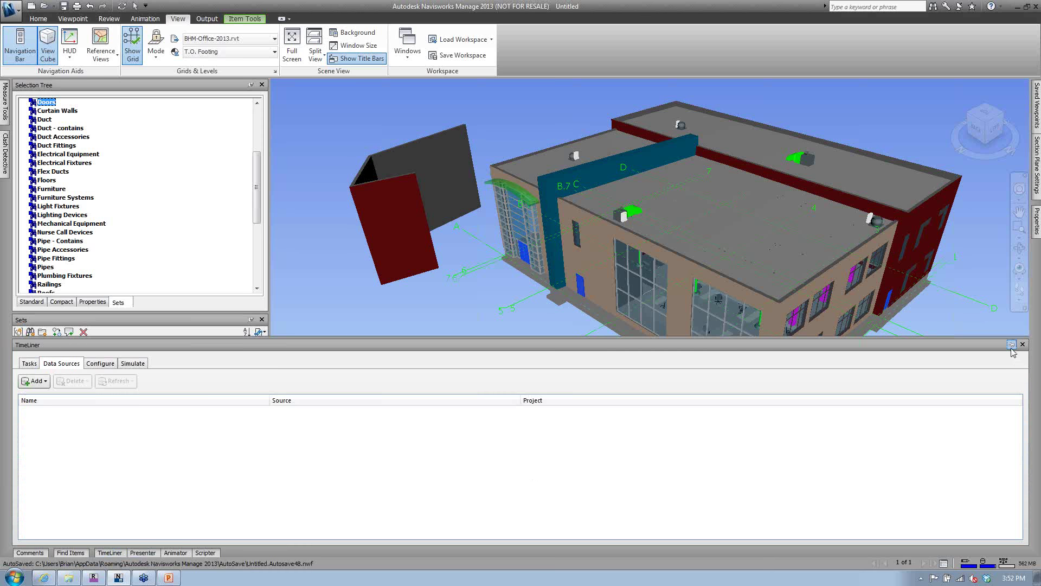
{"action": "left_click", "coordinate": [1012, 344]}
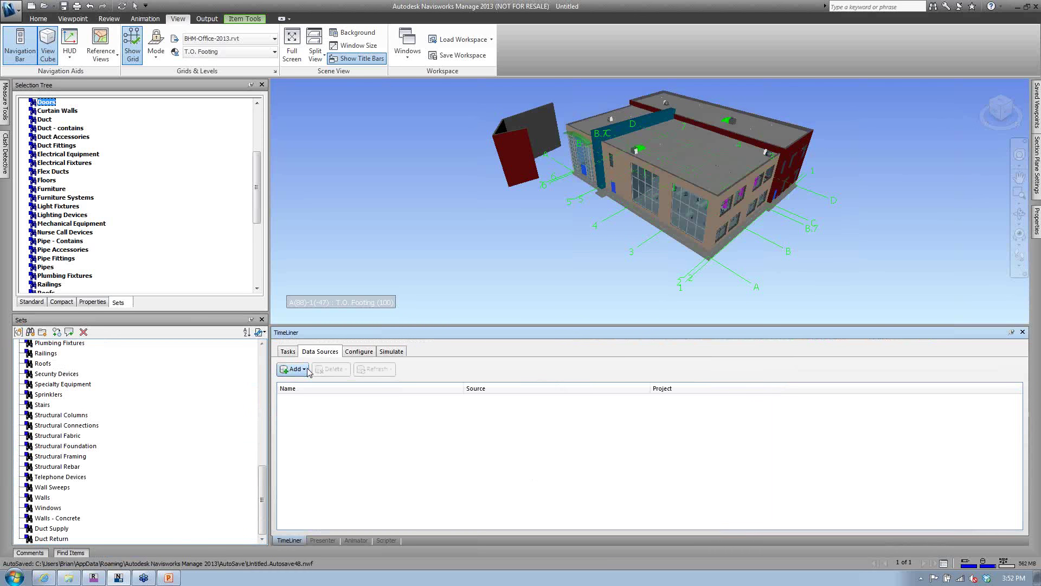
{"action": "left_click", "coordinate": [306, 369]}
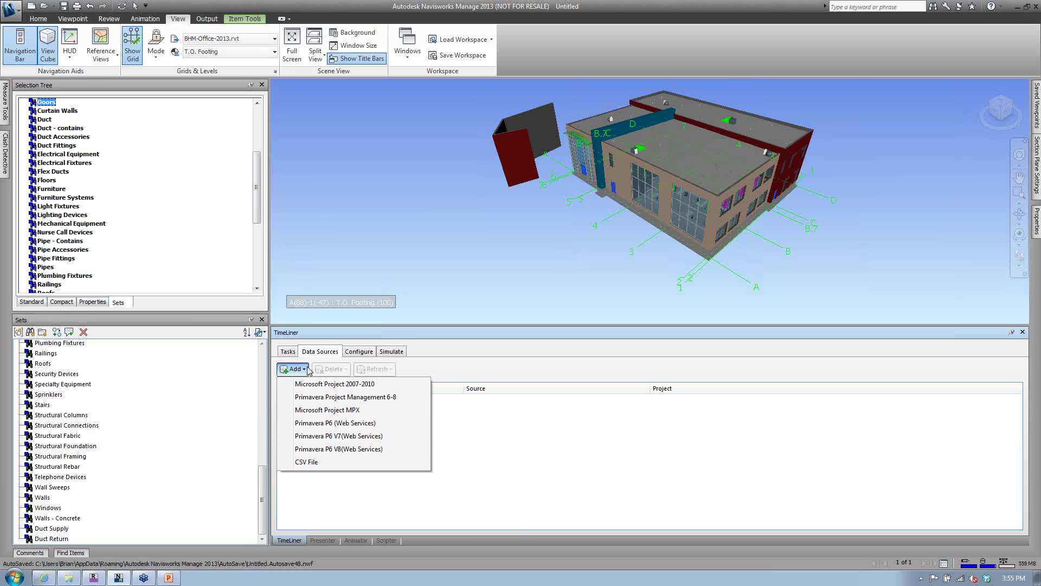
{"action": "left_click", "coordinate": [379, 242]}
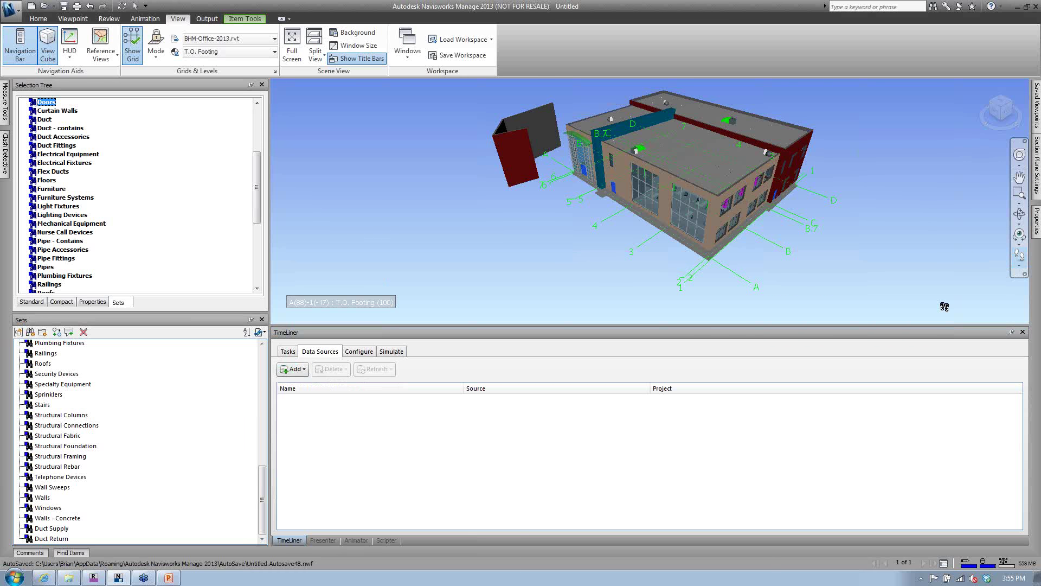
- Switch to the Thank You slide in PowerPoint and narrow the blog's browser window to uncover the slide's website links
{"action": "left_click", "coordinate": [175, 580]}
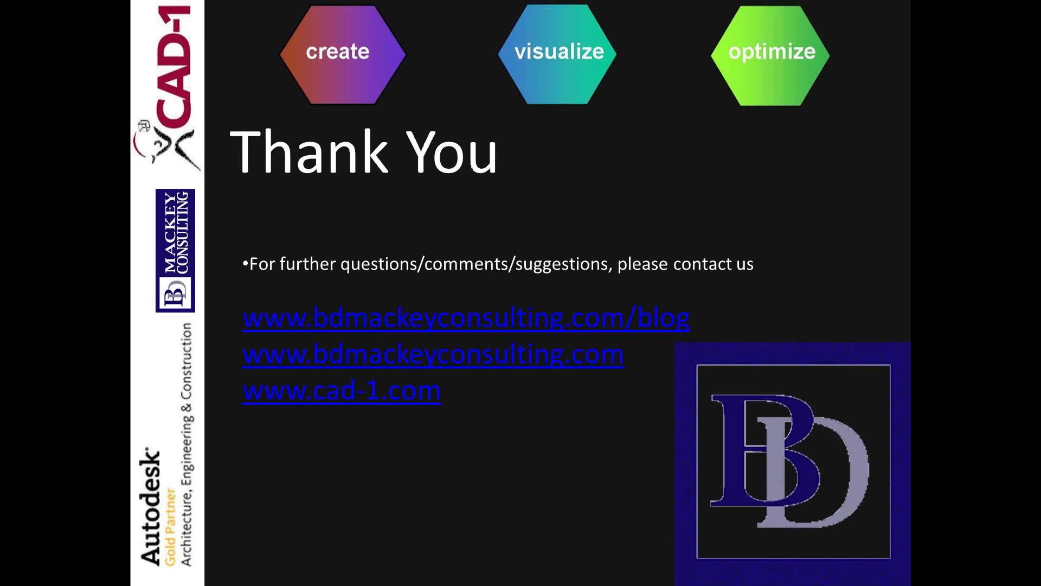
{"action": "mouse_move", "coordinate": [117, 582]}
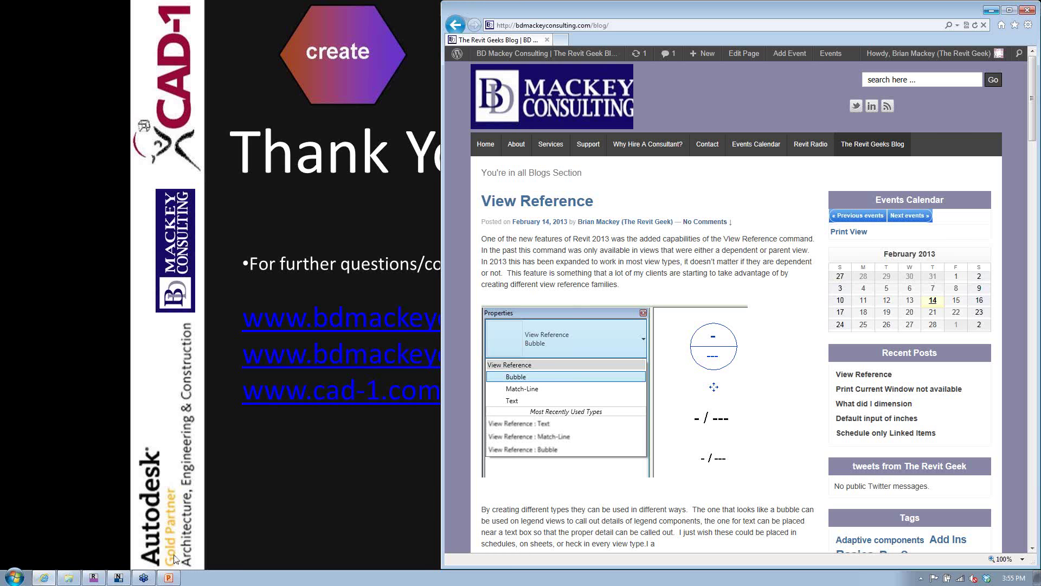
{"action": "left_click", "coordinate": [750, 353]}
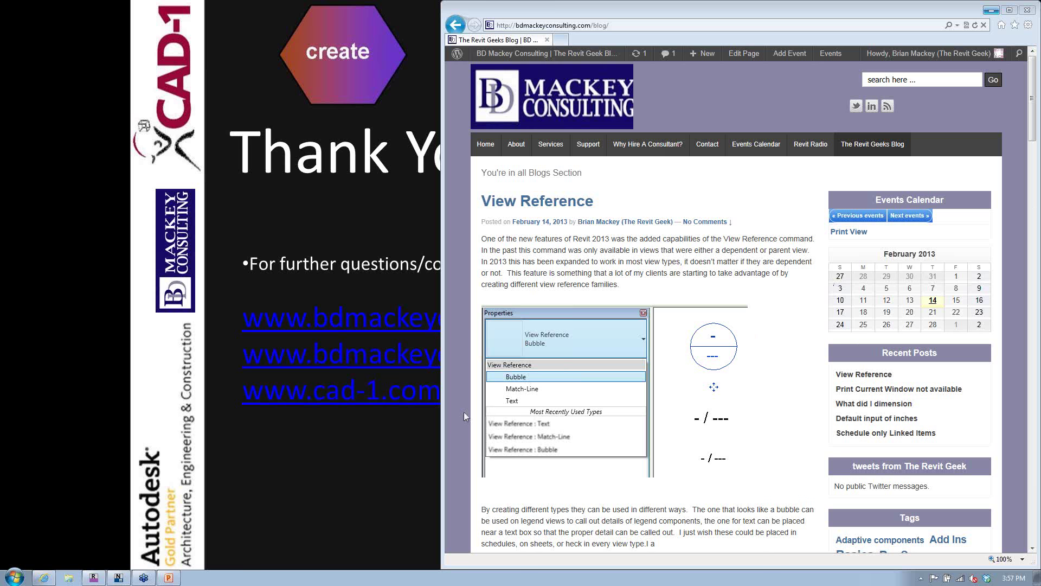
{"action": "left_click", "coordinate": [442, 417]}
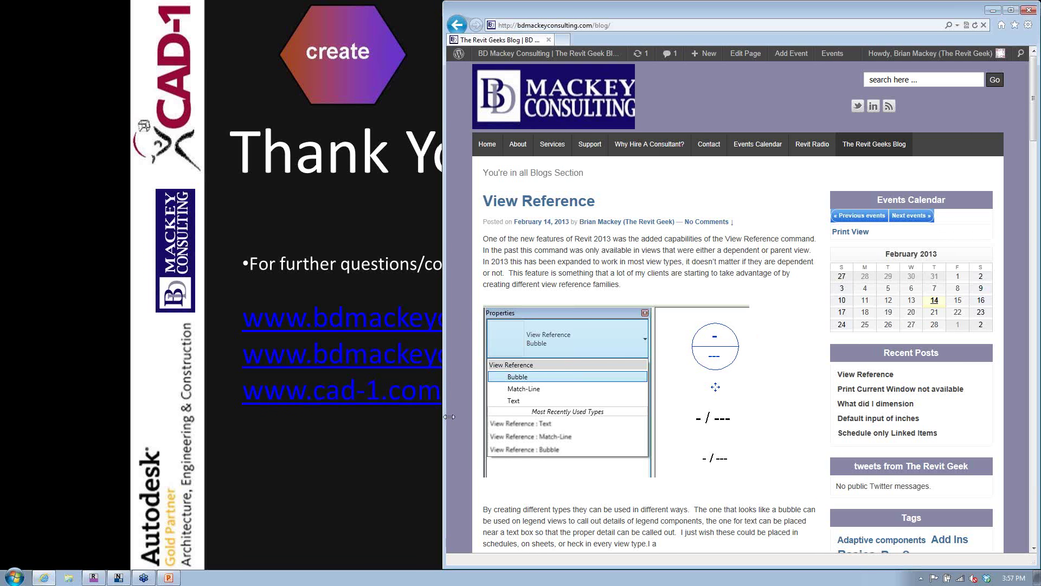
{"action": "left_click_drag", "start_coordinate": [442, 417], "coordinate": [697, 418]}
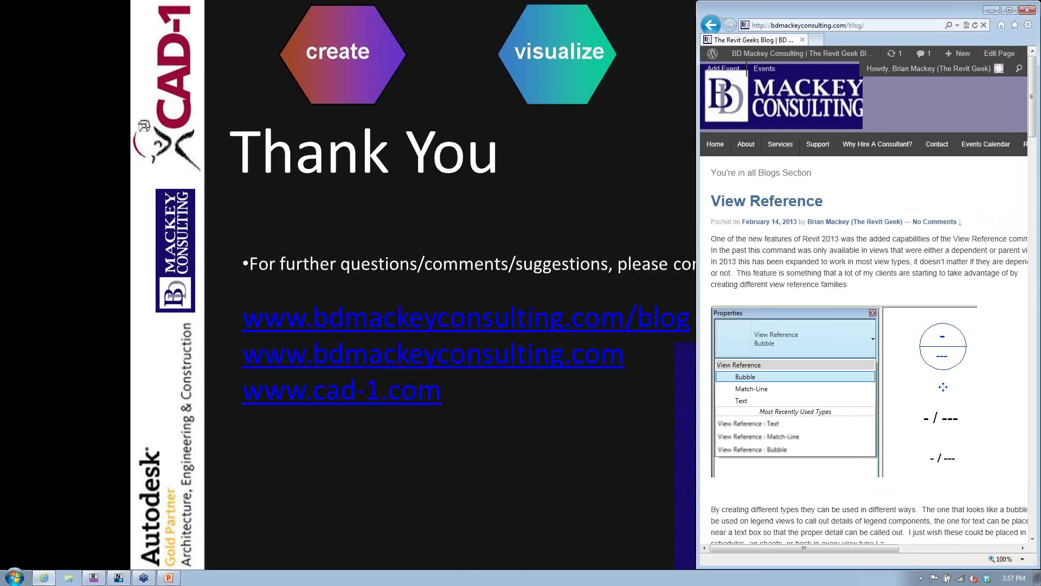